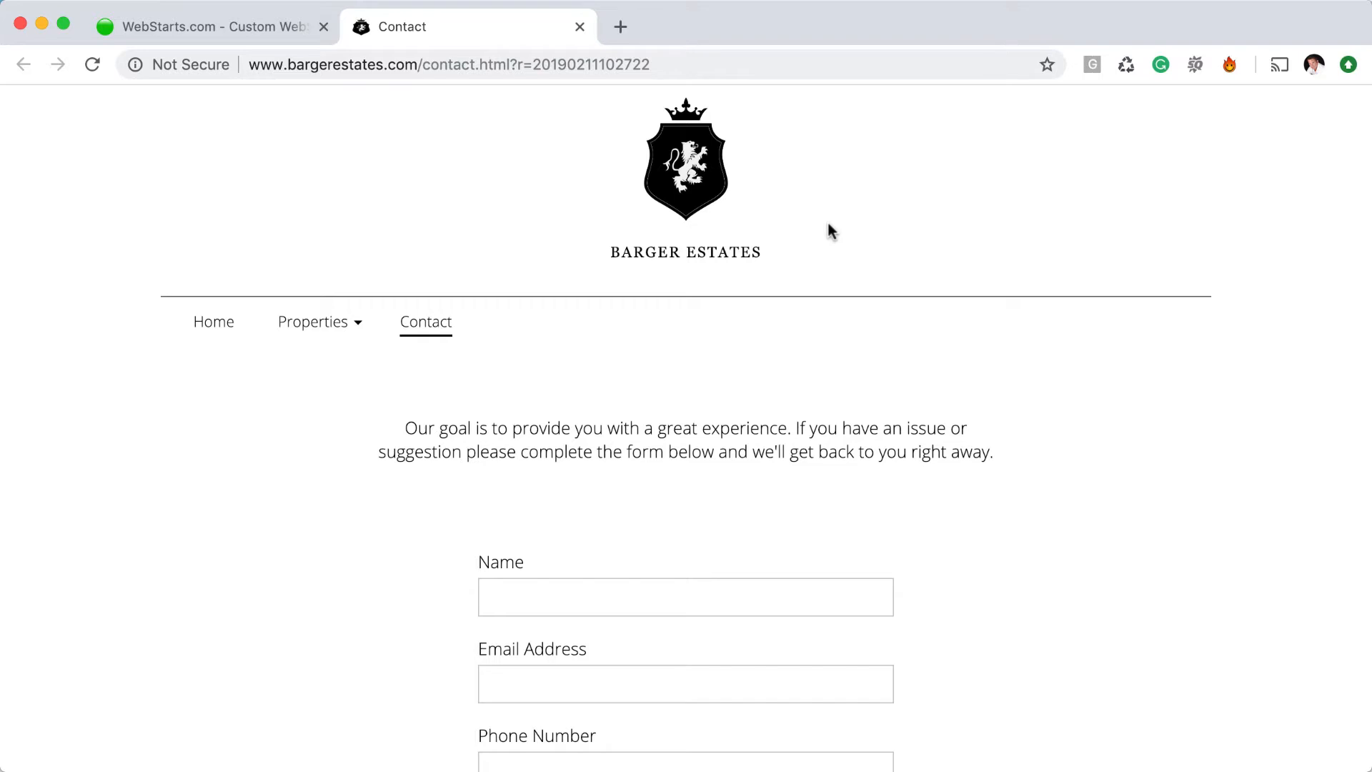
Review the live Barger Estates contact form, then close its tab to return to the WebStarts editor
scroll(840, 461, down, 3)
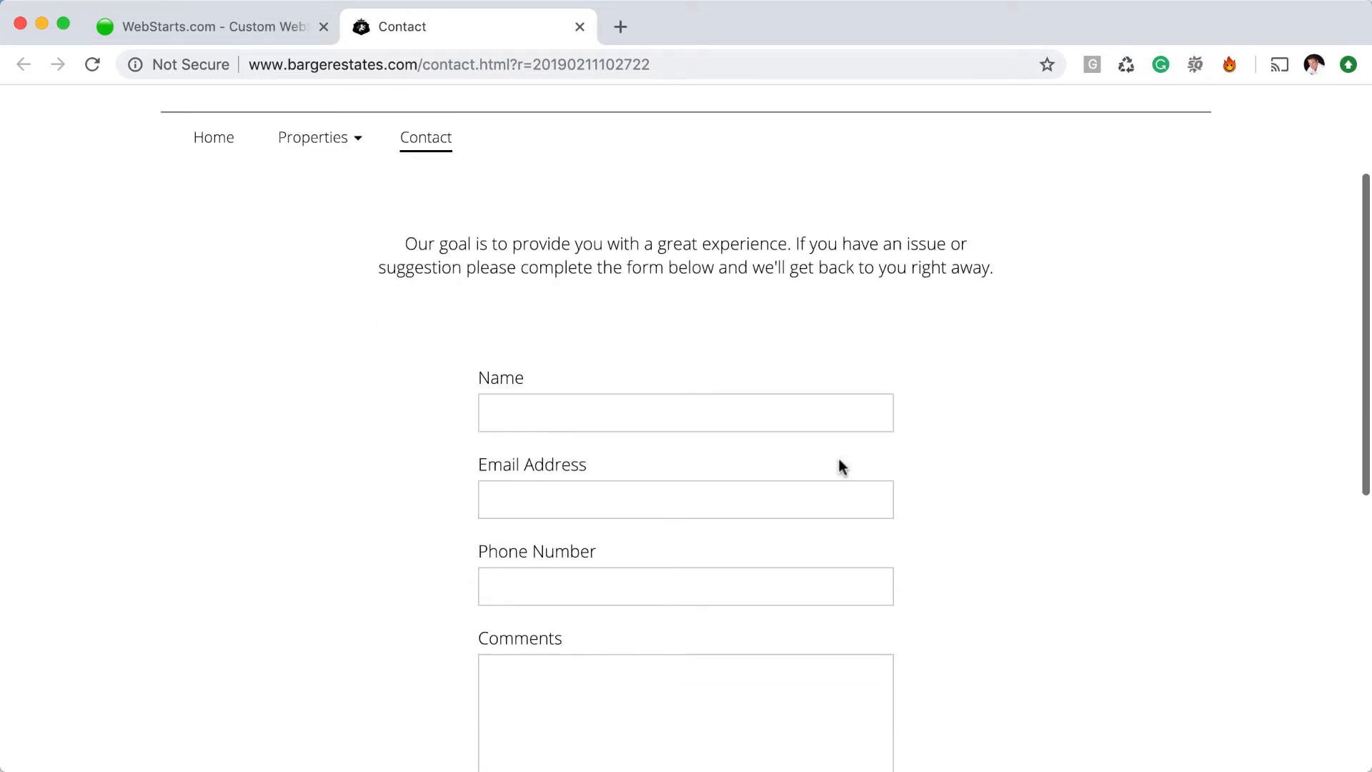
scroll(829, 461, up, 3)
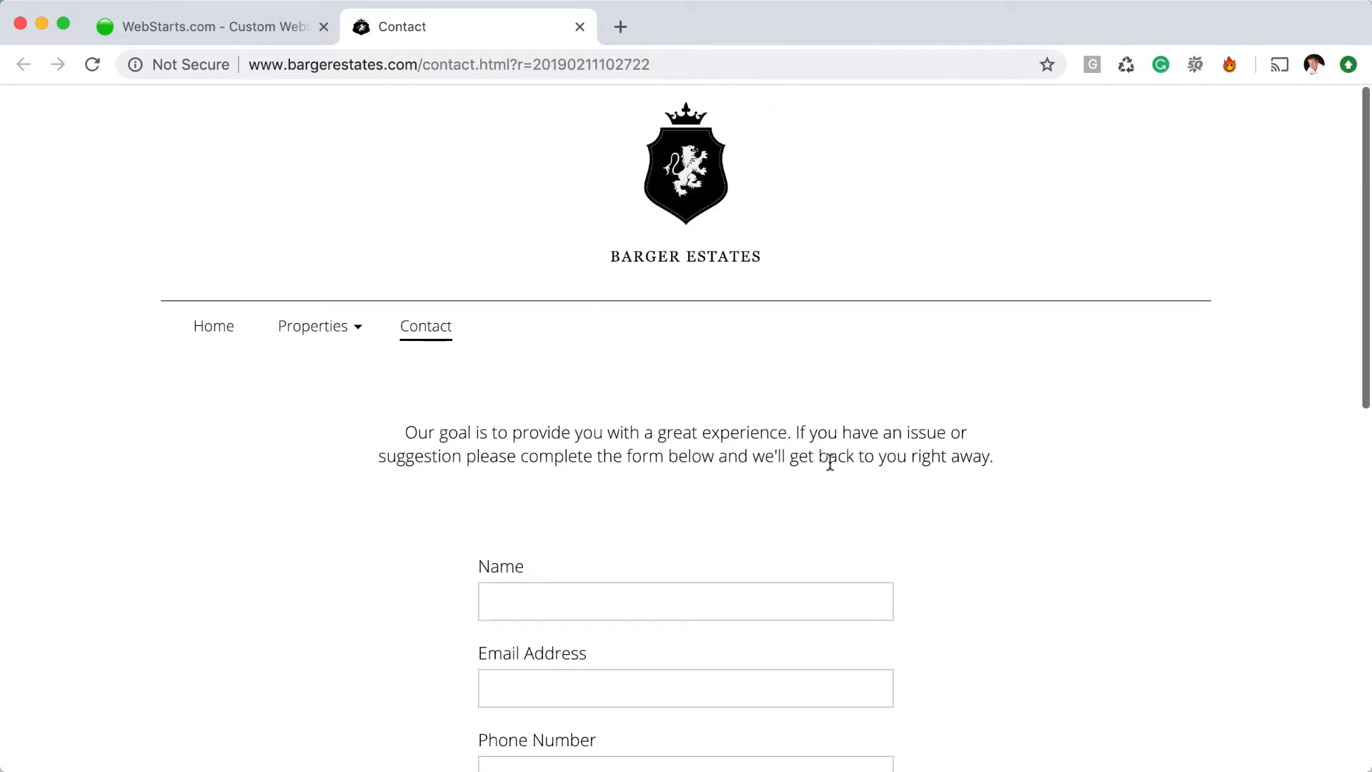
click(579, 28)
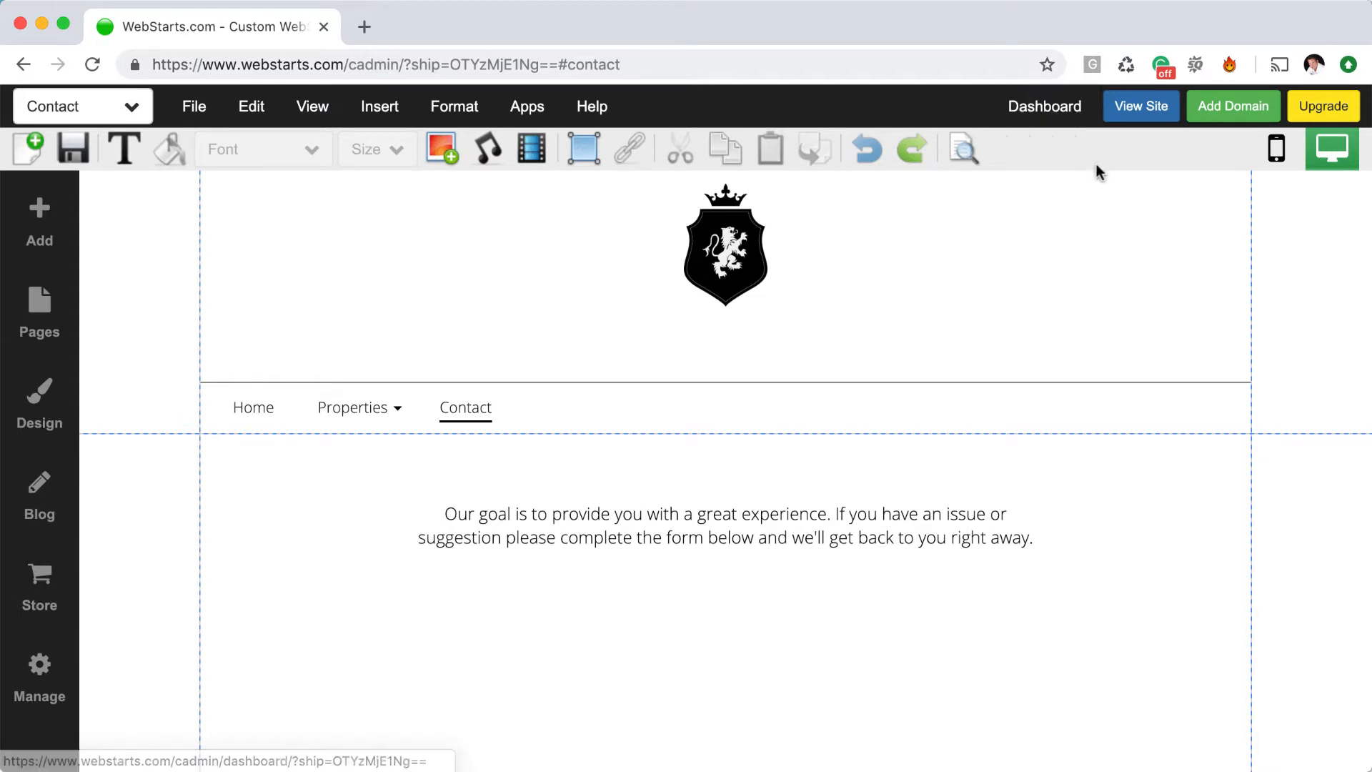
Scroll down the Contact page and bring up the Add content panel from the sidebar
scroll(950, 551, down, 2)
scroll(949, 554, down, 1)
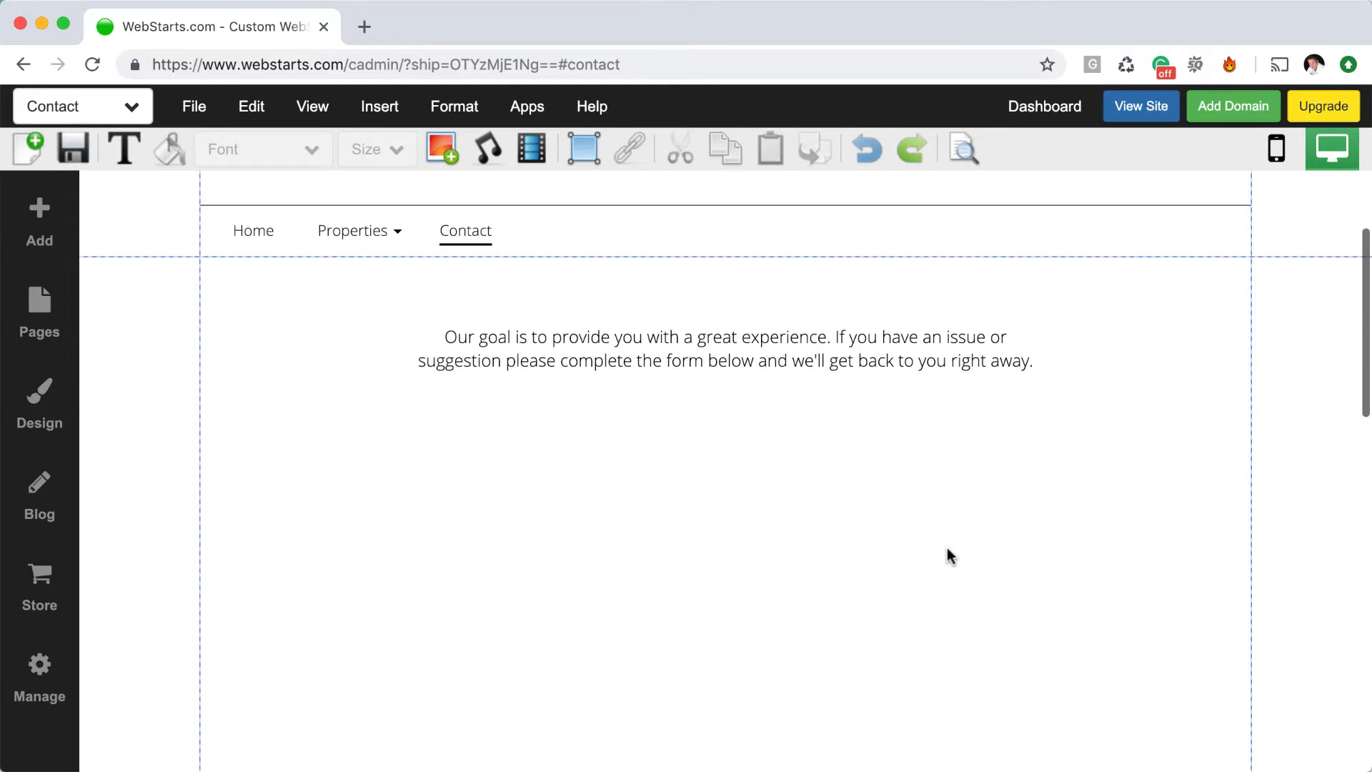
click(39, 221)
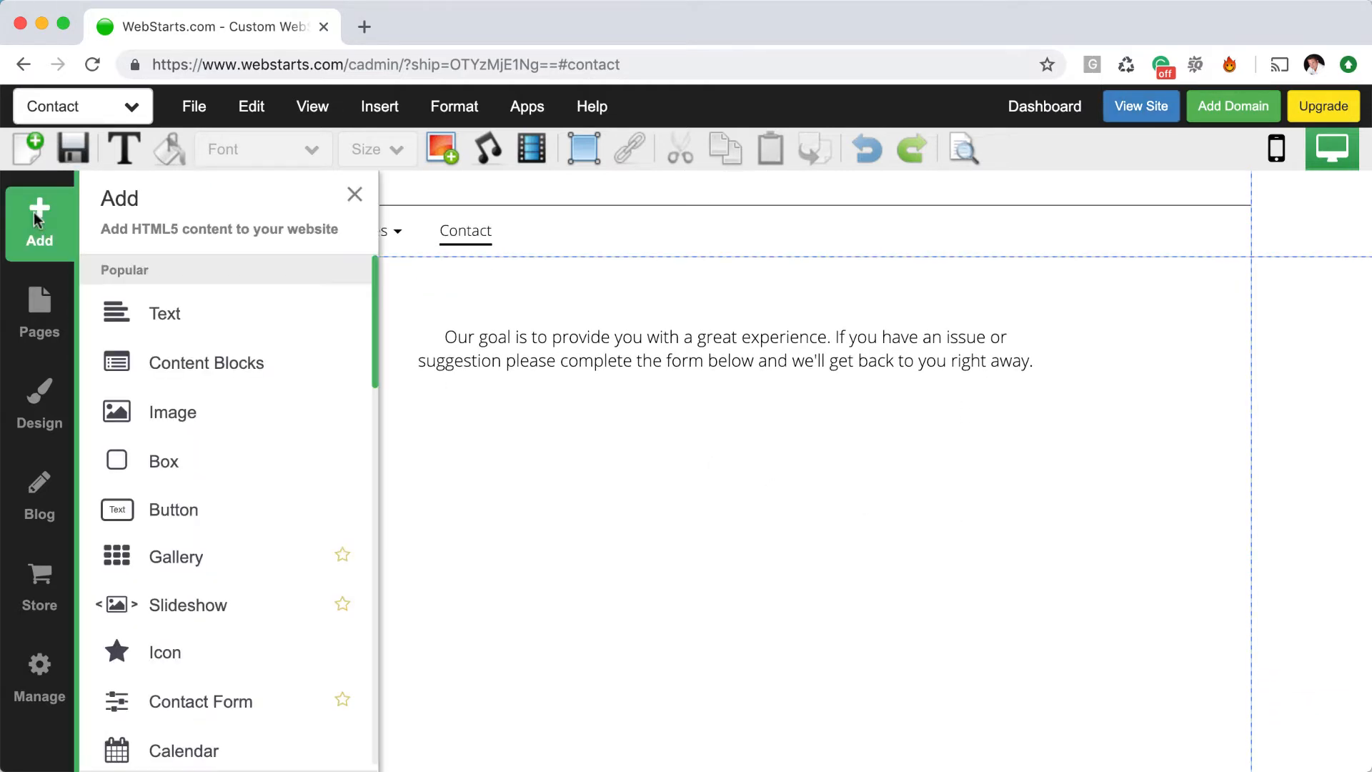
Add a Contact Form element to the Contact page, opening an empty Form Builder
click(231, 698)
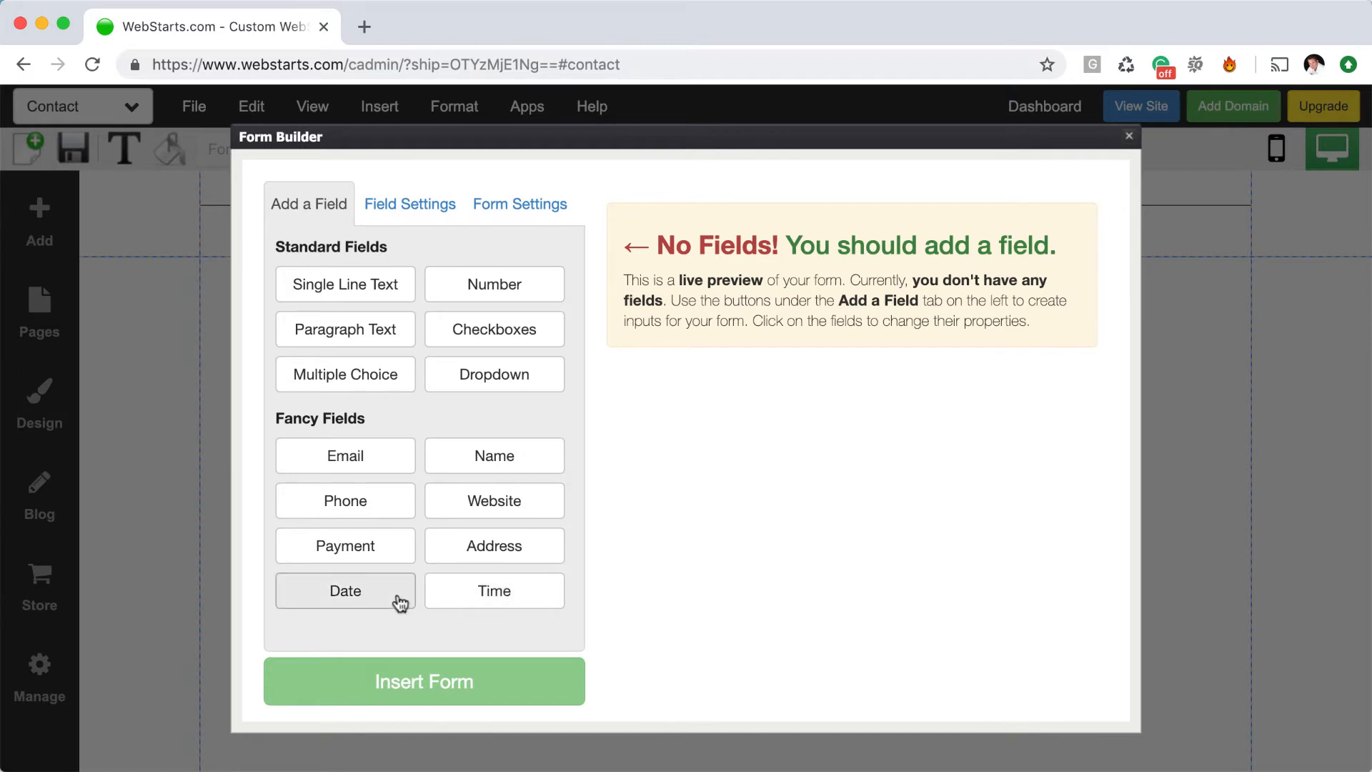
Add Time, Date and Phone Number fields, then delete all three again
click(497, 600)
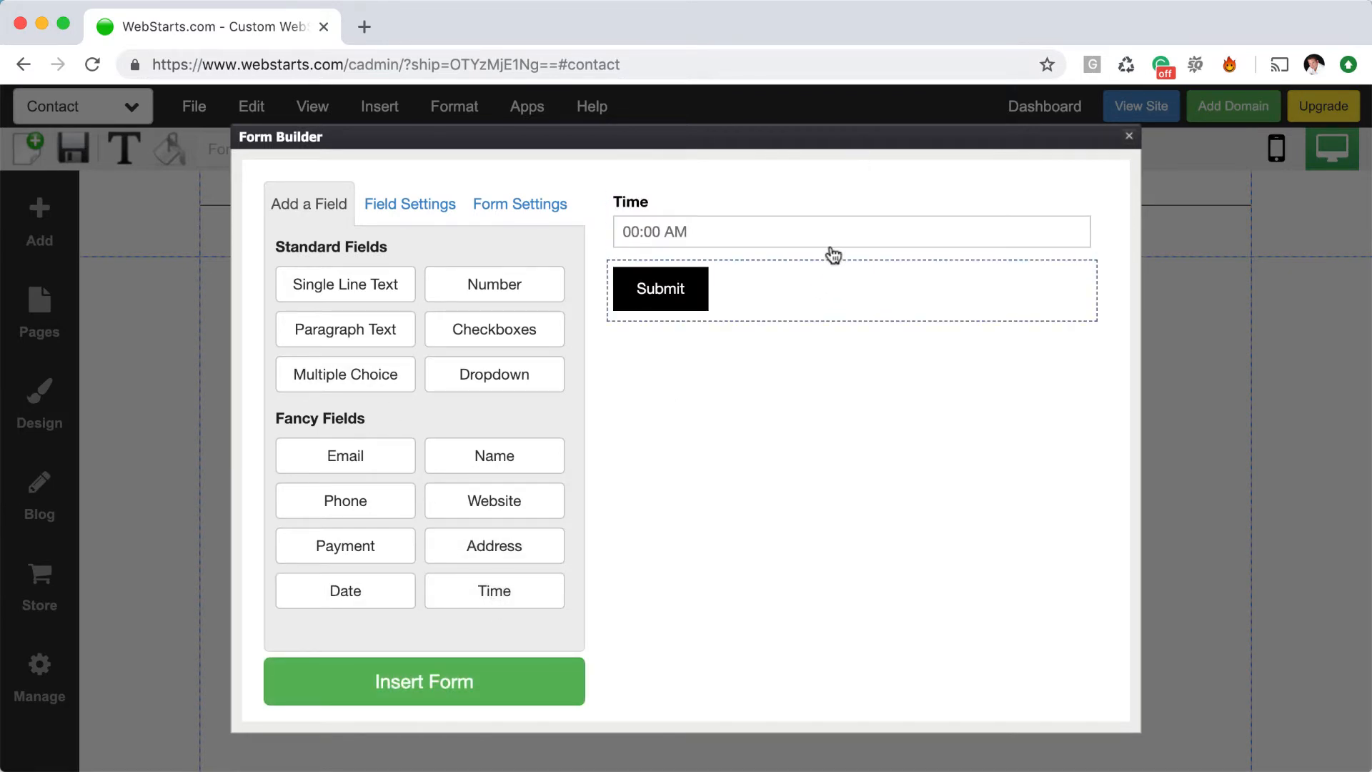
click(379, 588)
click(399, 511)
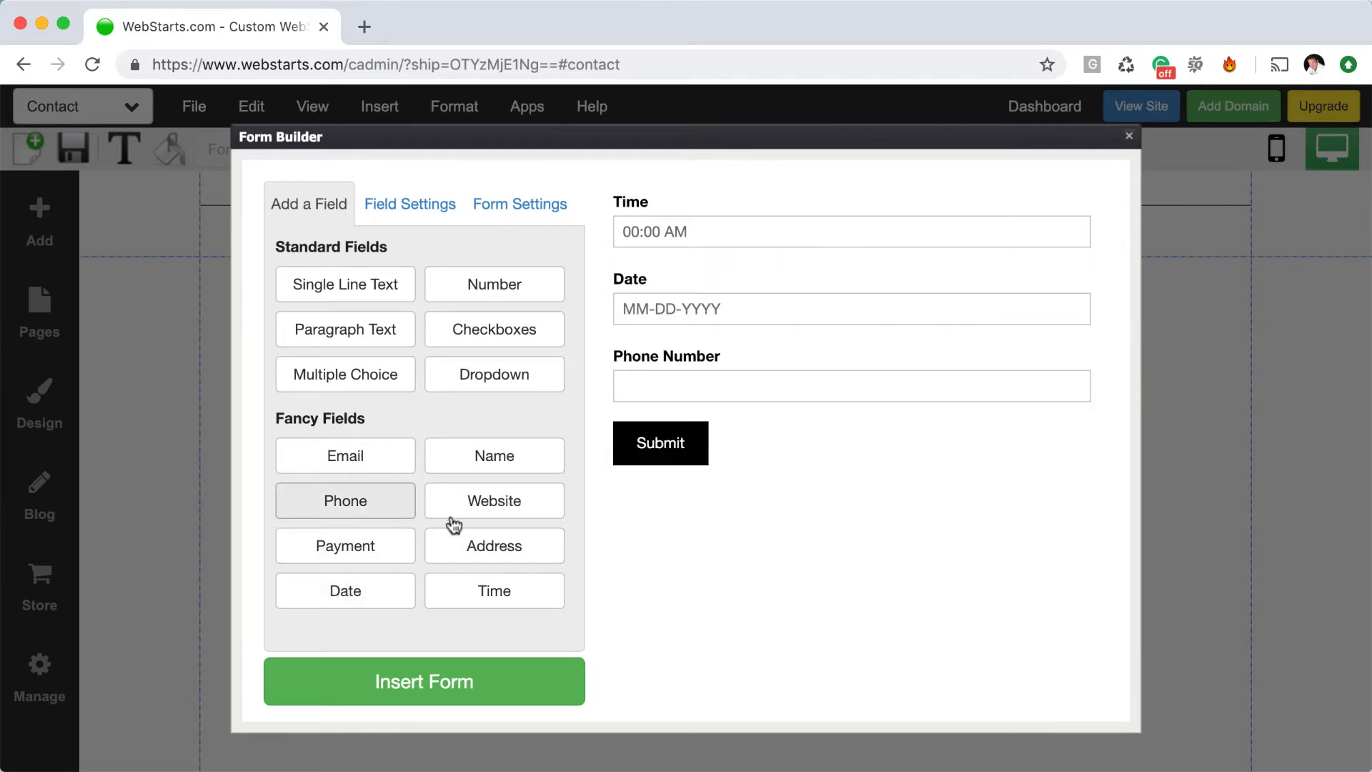
click(755, 402)
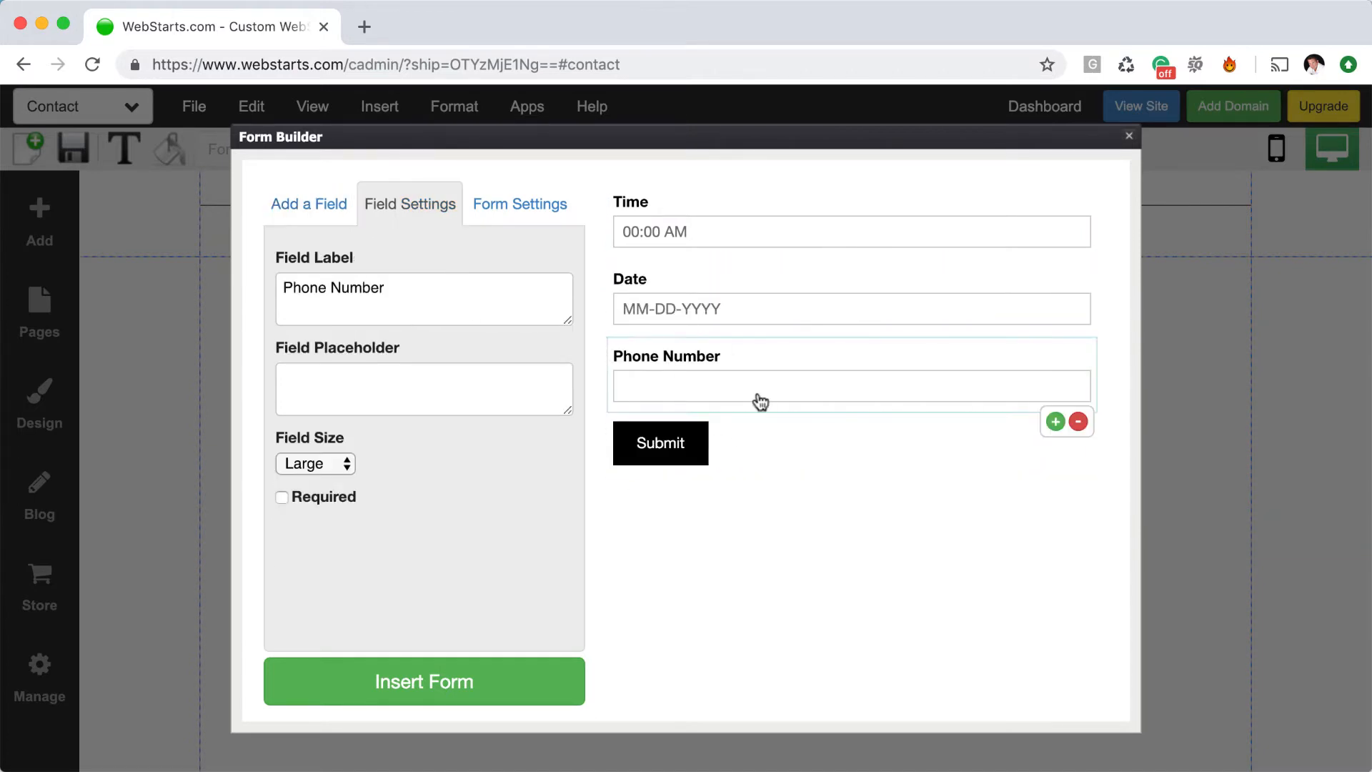
click(1079, 424)
click(1087, 321)
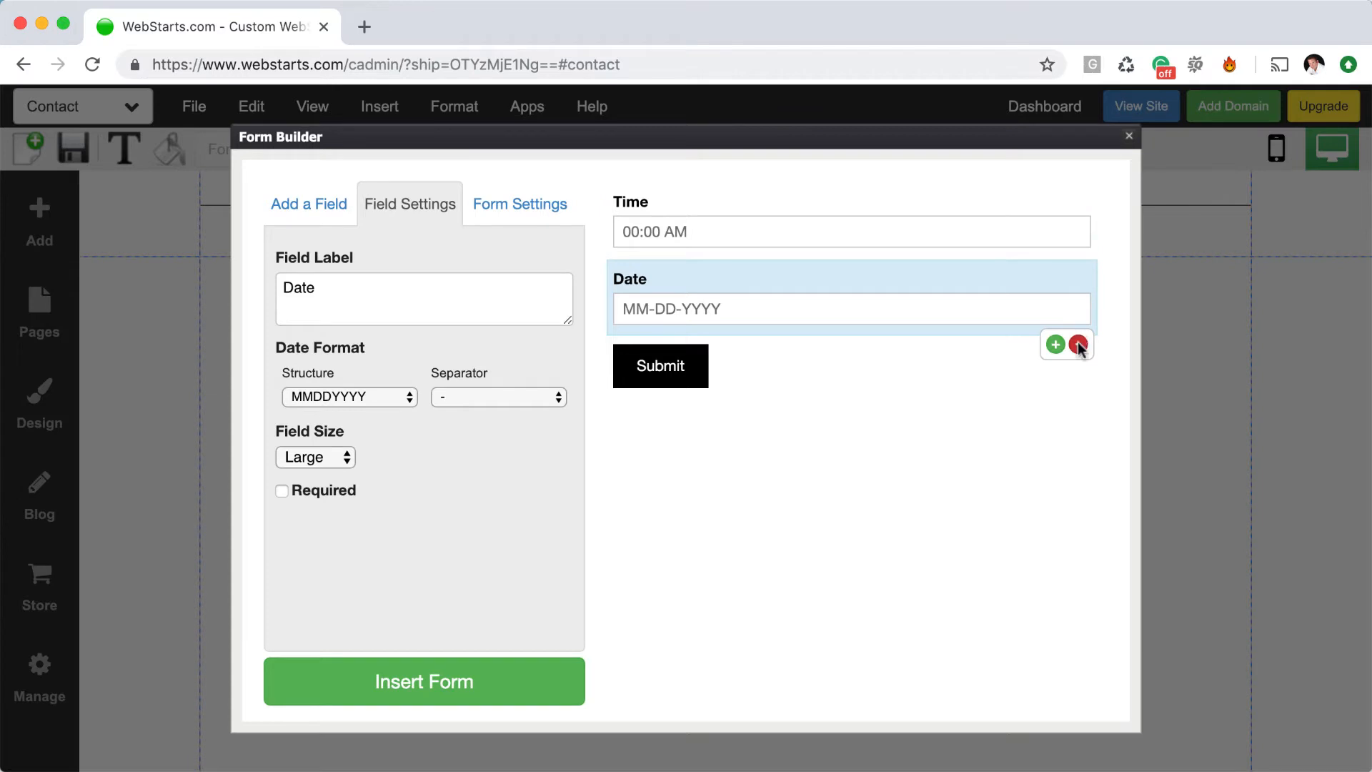
click(1079, 346)
click(1067, 232)
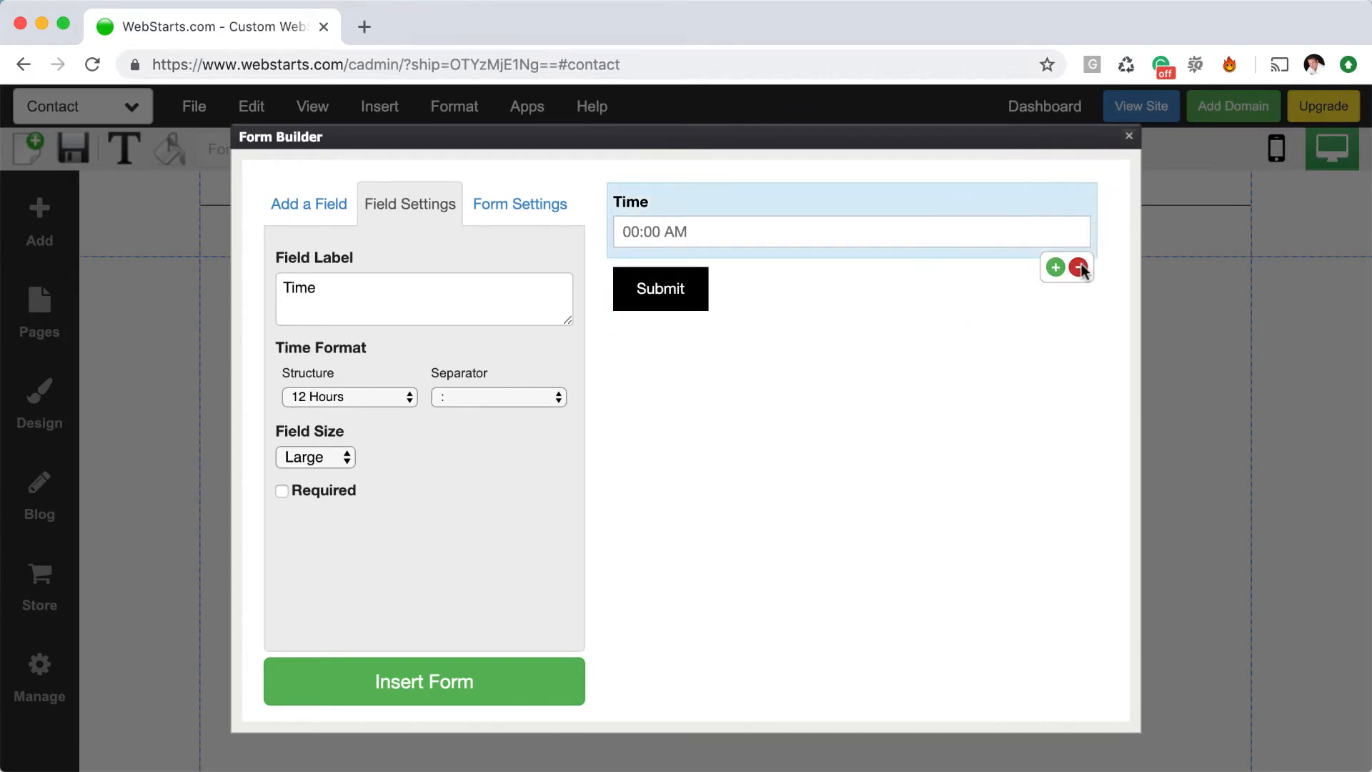
click(1078, 268)
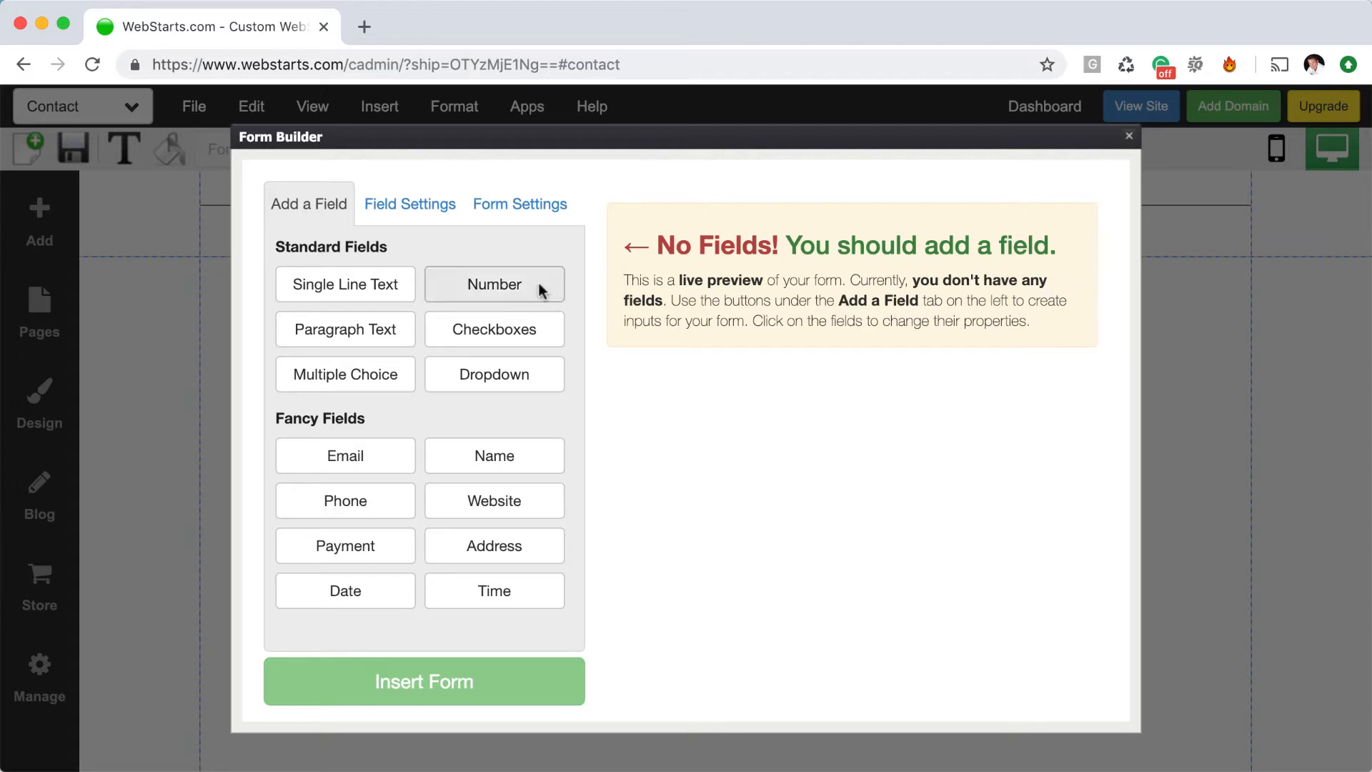
Add Full Name, Phone Number and Comments paragraph fields, then select Full Name
click(558, 468)
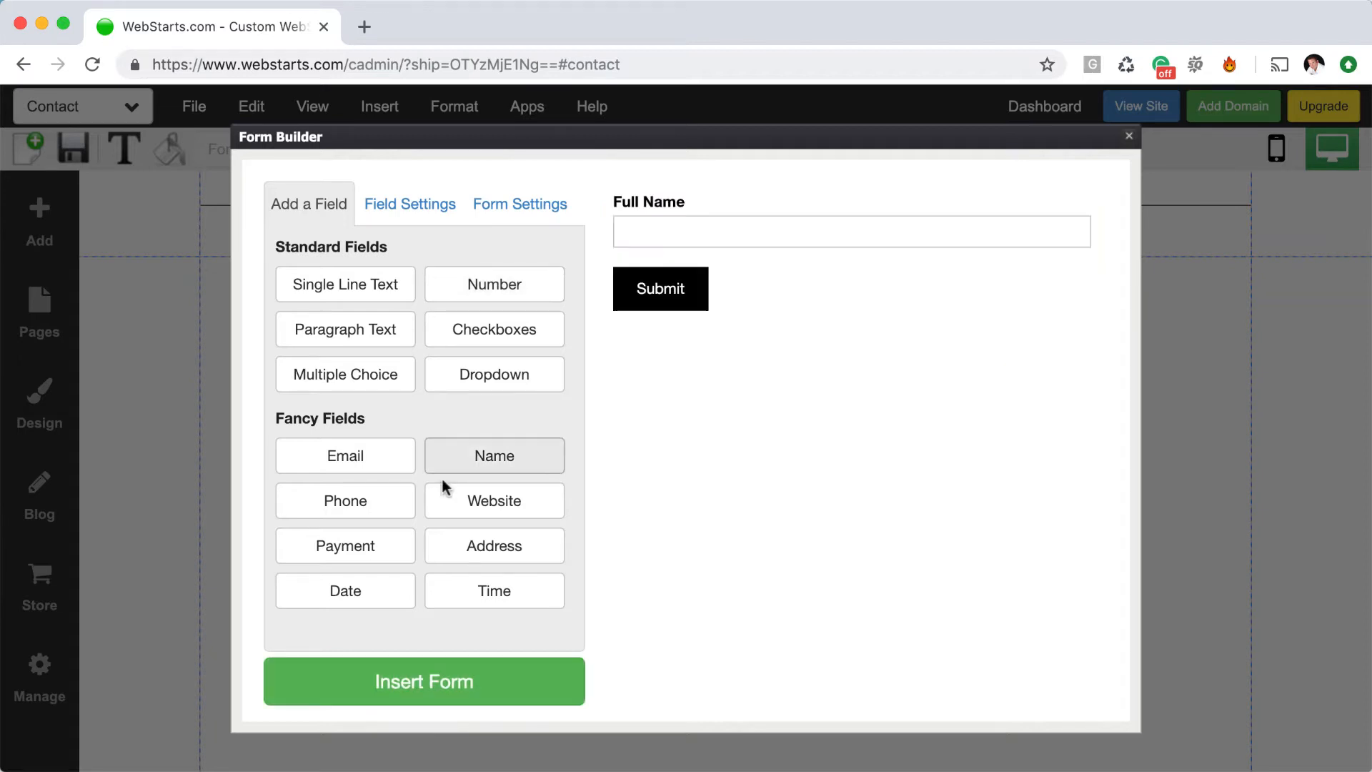
click(392, 506)
click(375, 345)
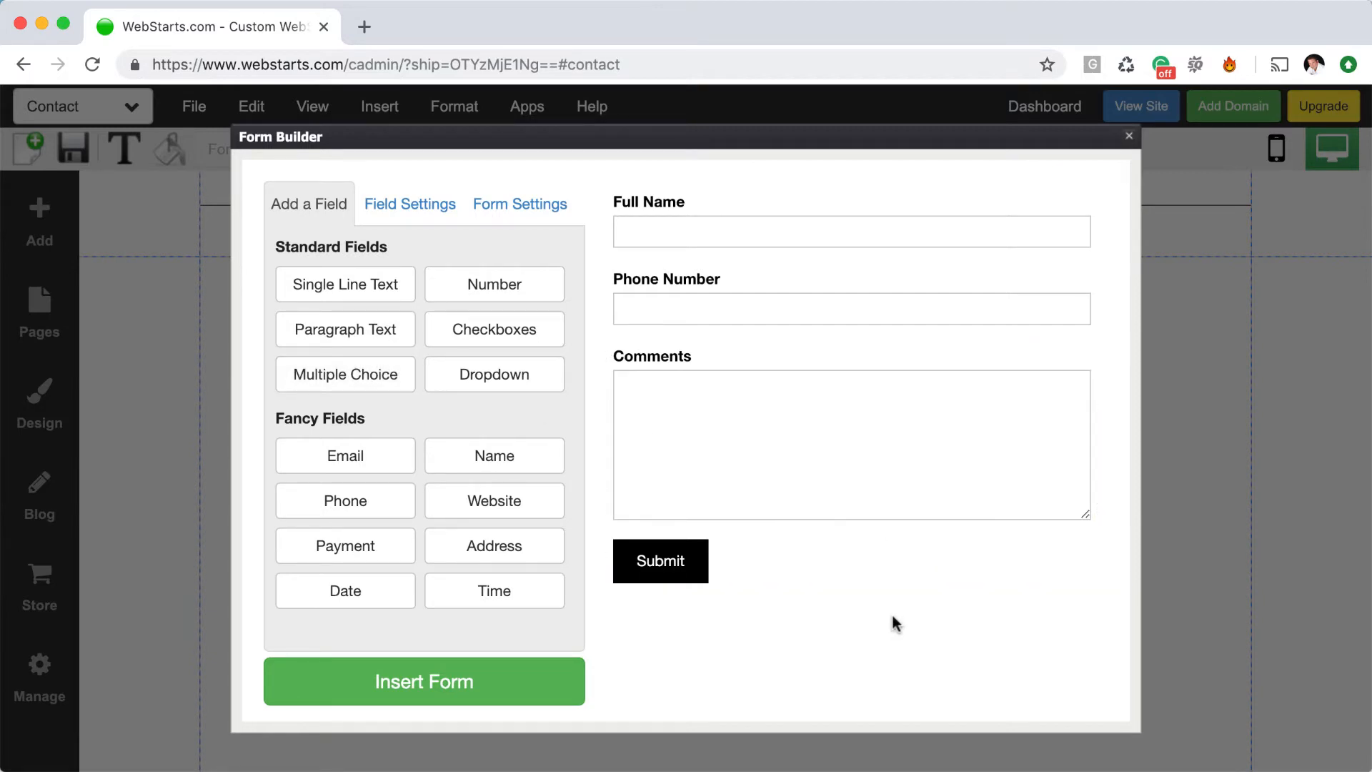
click(845, 236)
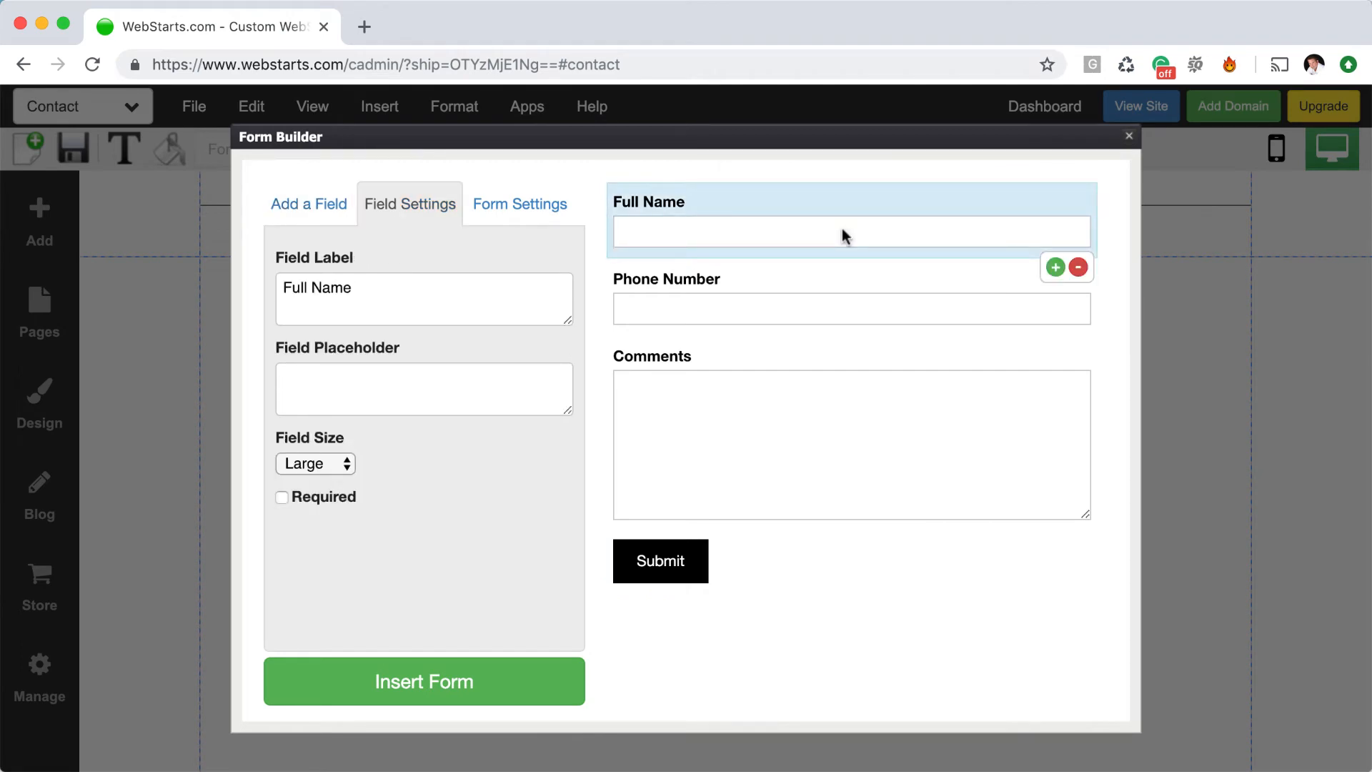
Give the name field the placeholder 'First Name' and clear its label
click(497, 301)
key(alt+shift+Left)
key(alt+shift+Left)
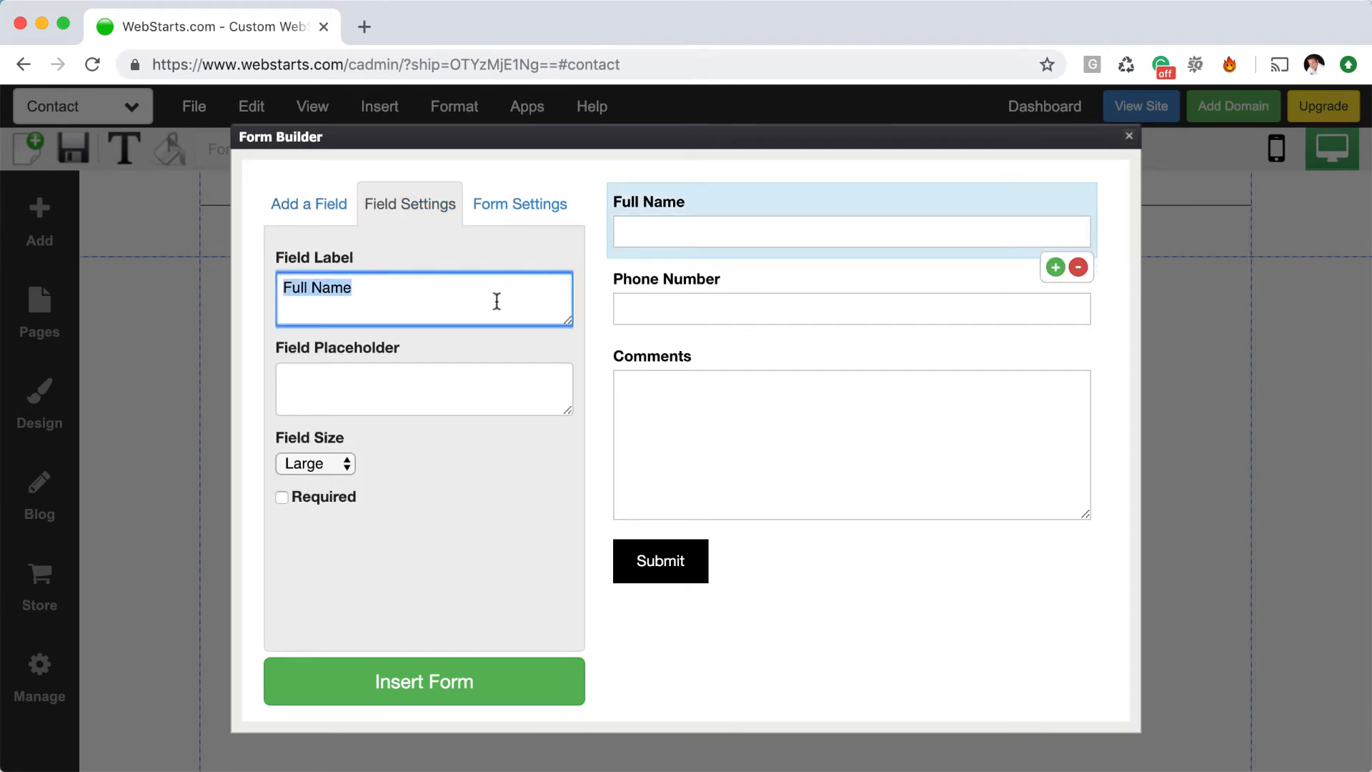
text(F)
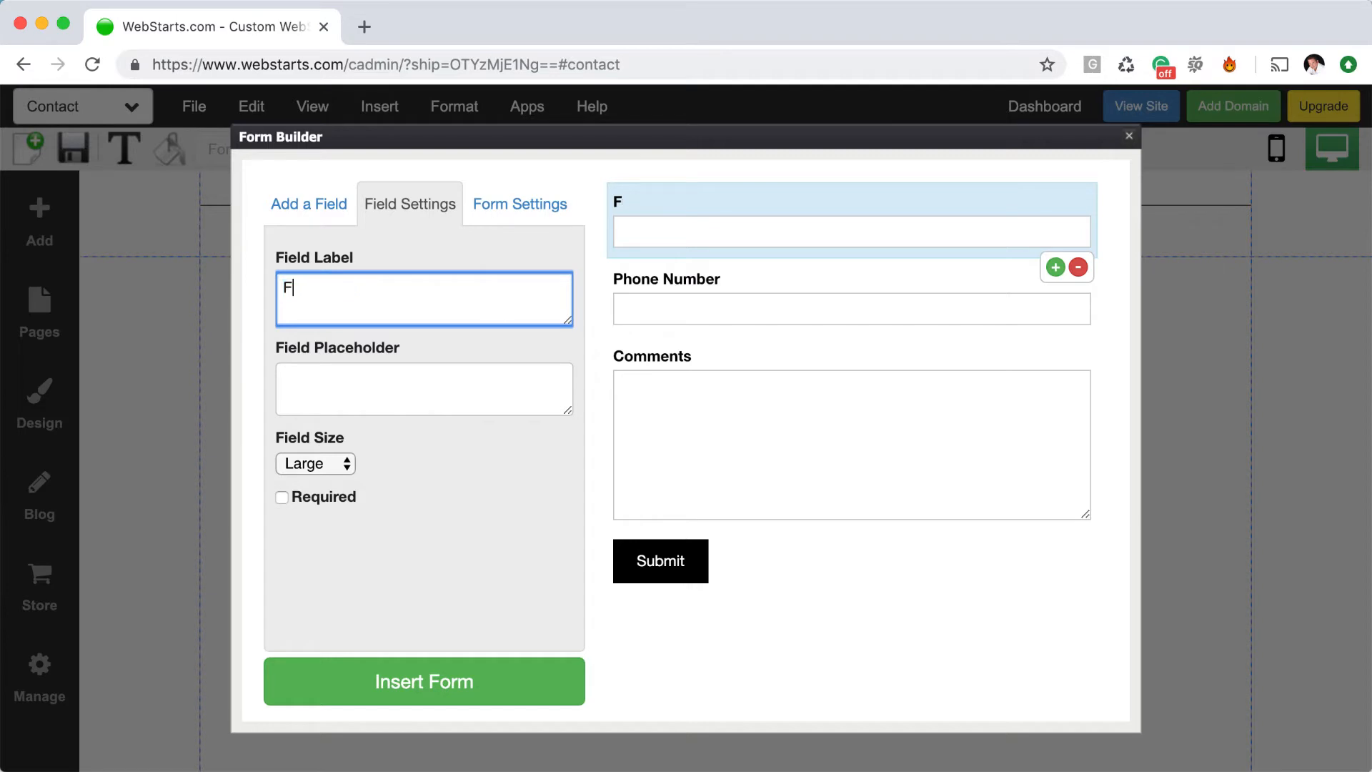
text(irst Name)
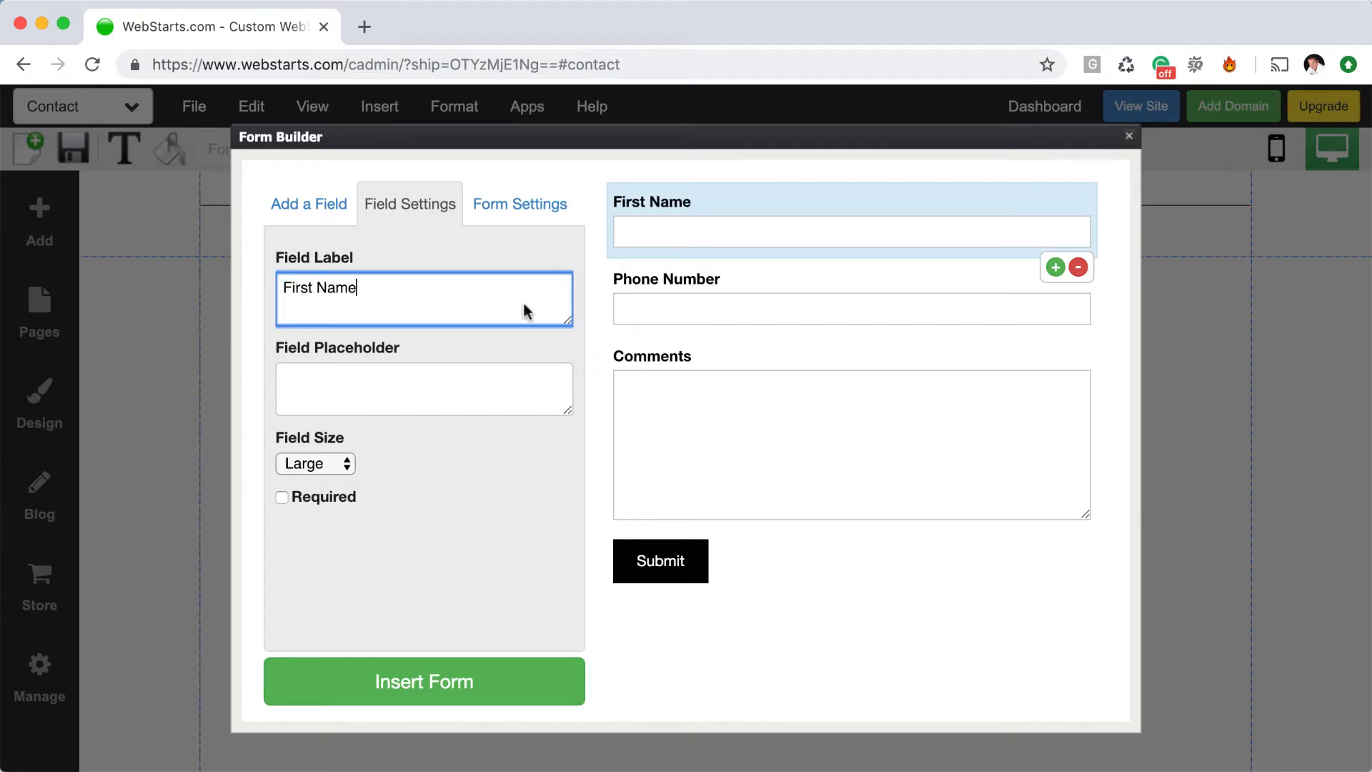
click(484, 352)
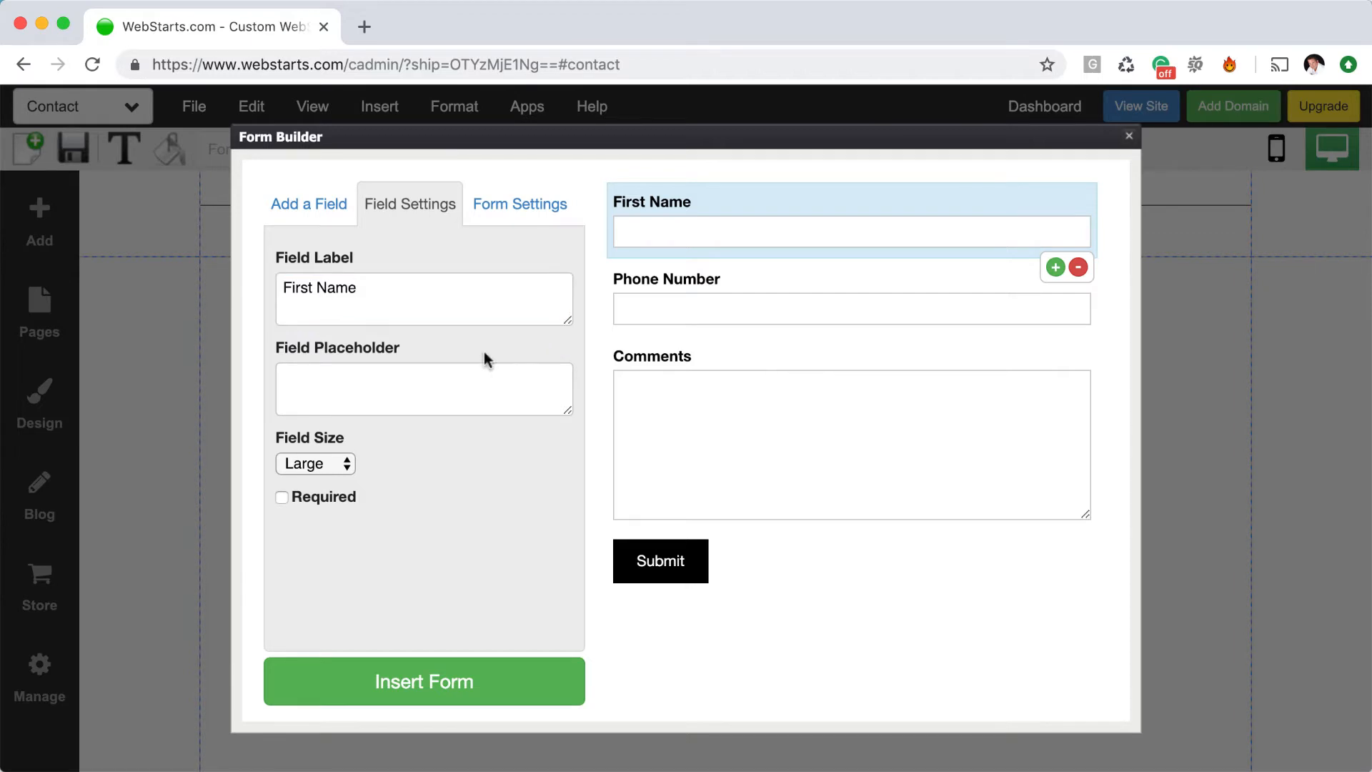
click(465, 377)
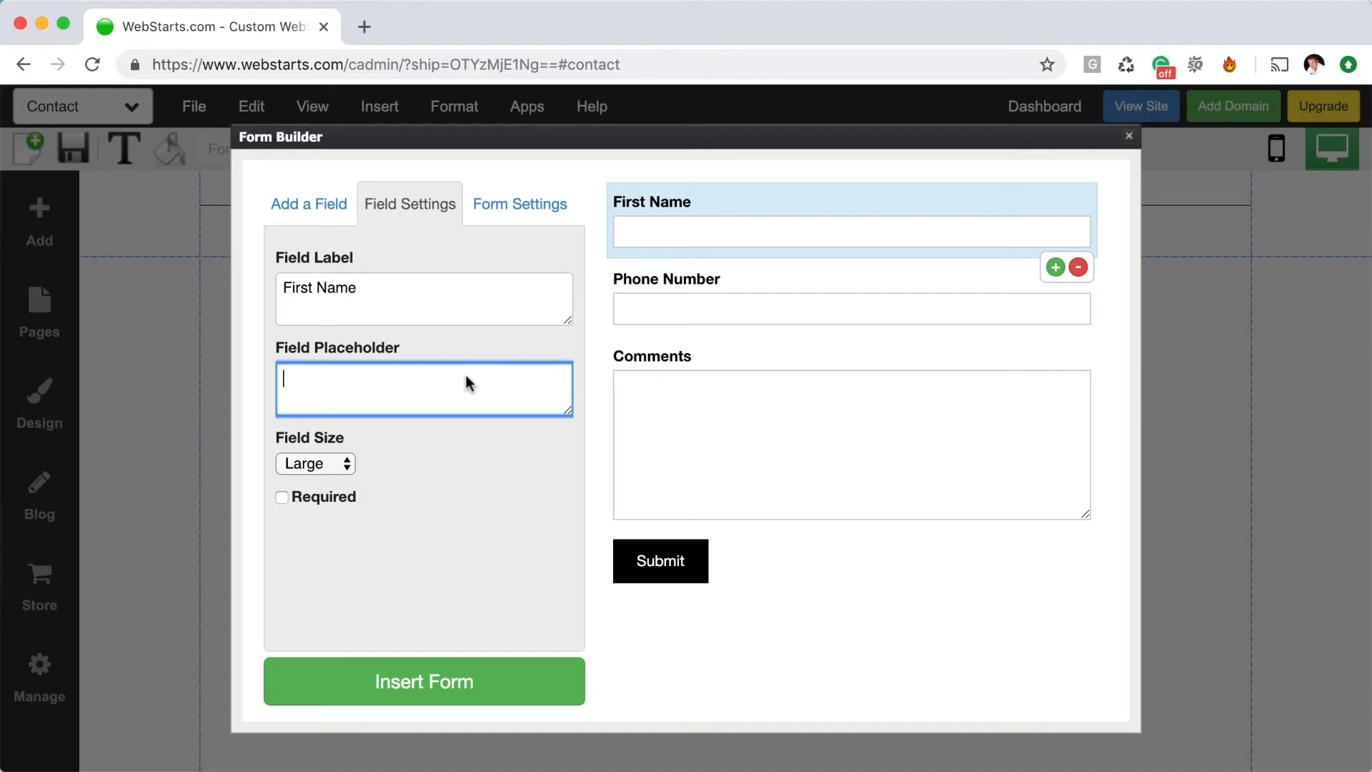
text(First Name)
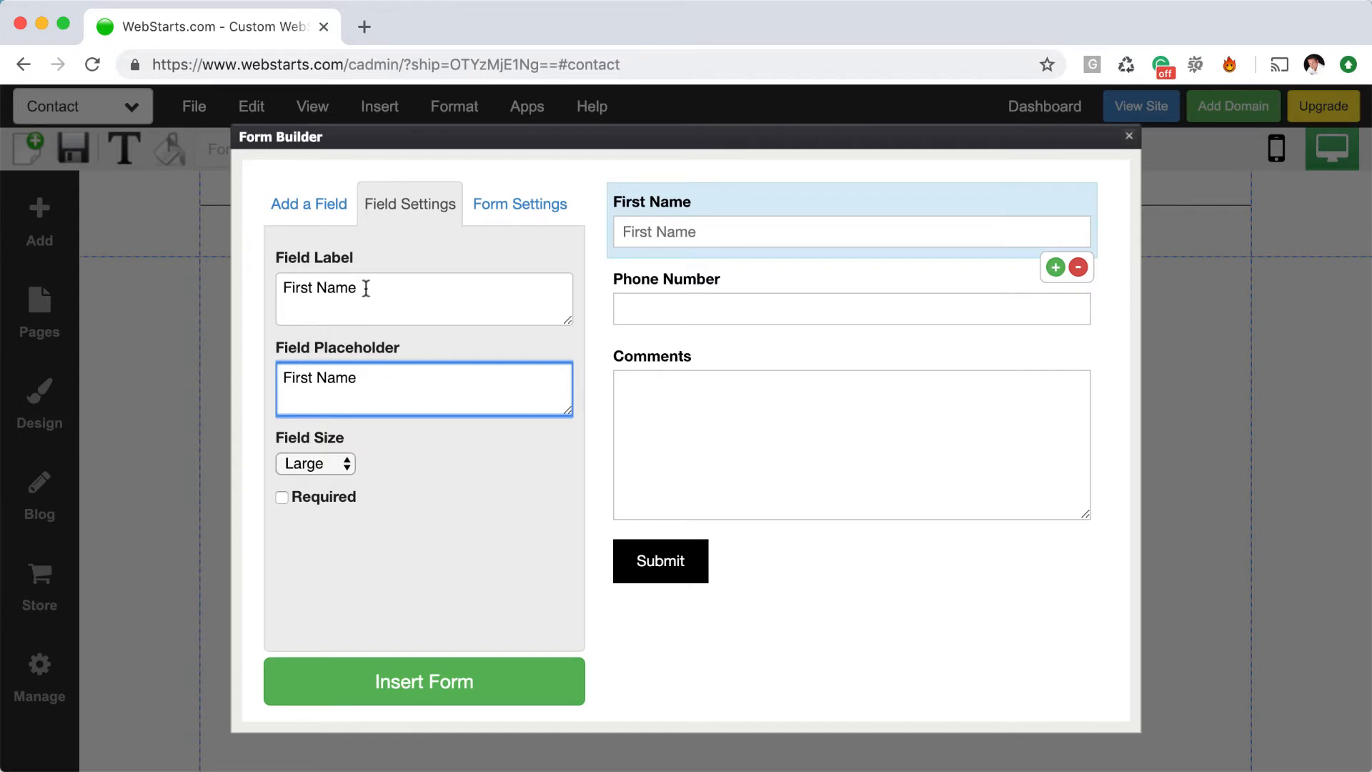
drag(368, 291, 248, 289)
key(BackSpace)
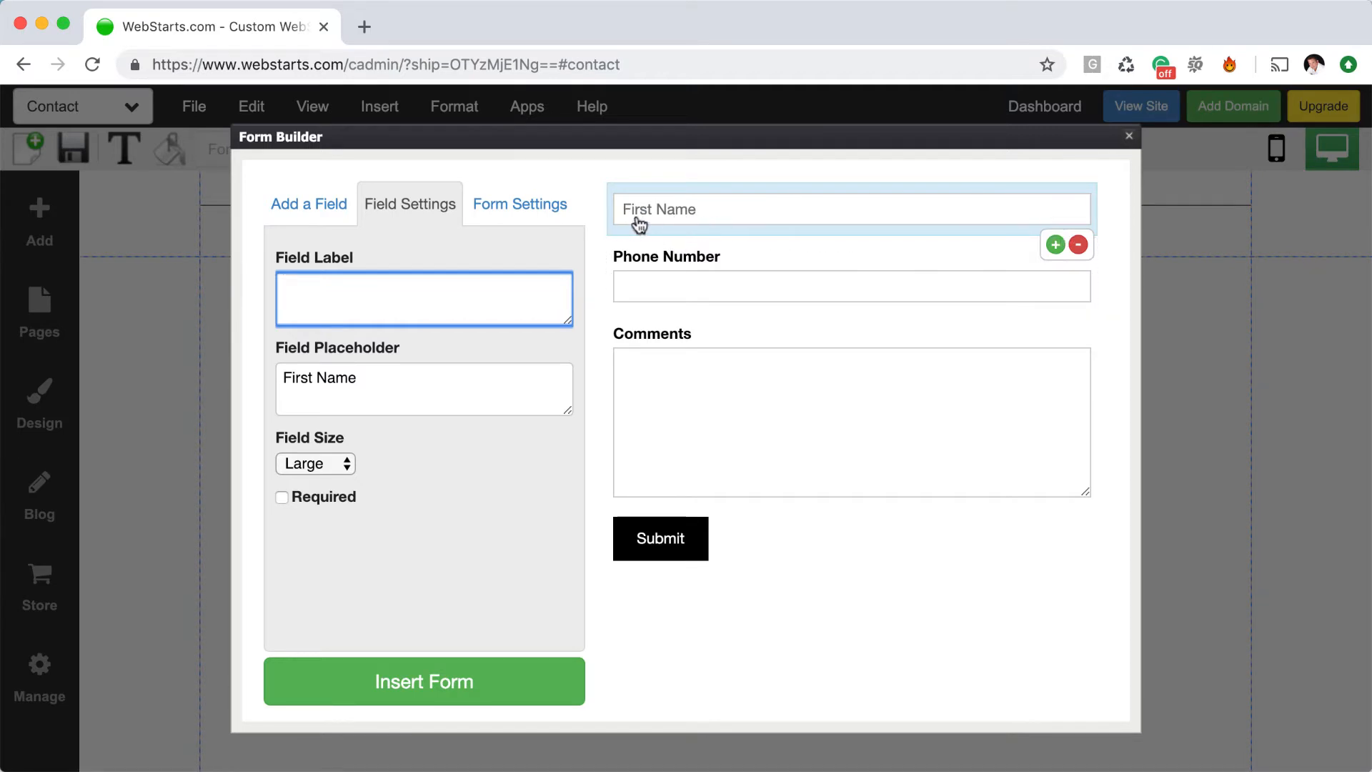
Try Medium and Small field sizes, leaving the name field at Large
click(345, 463)
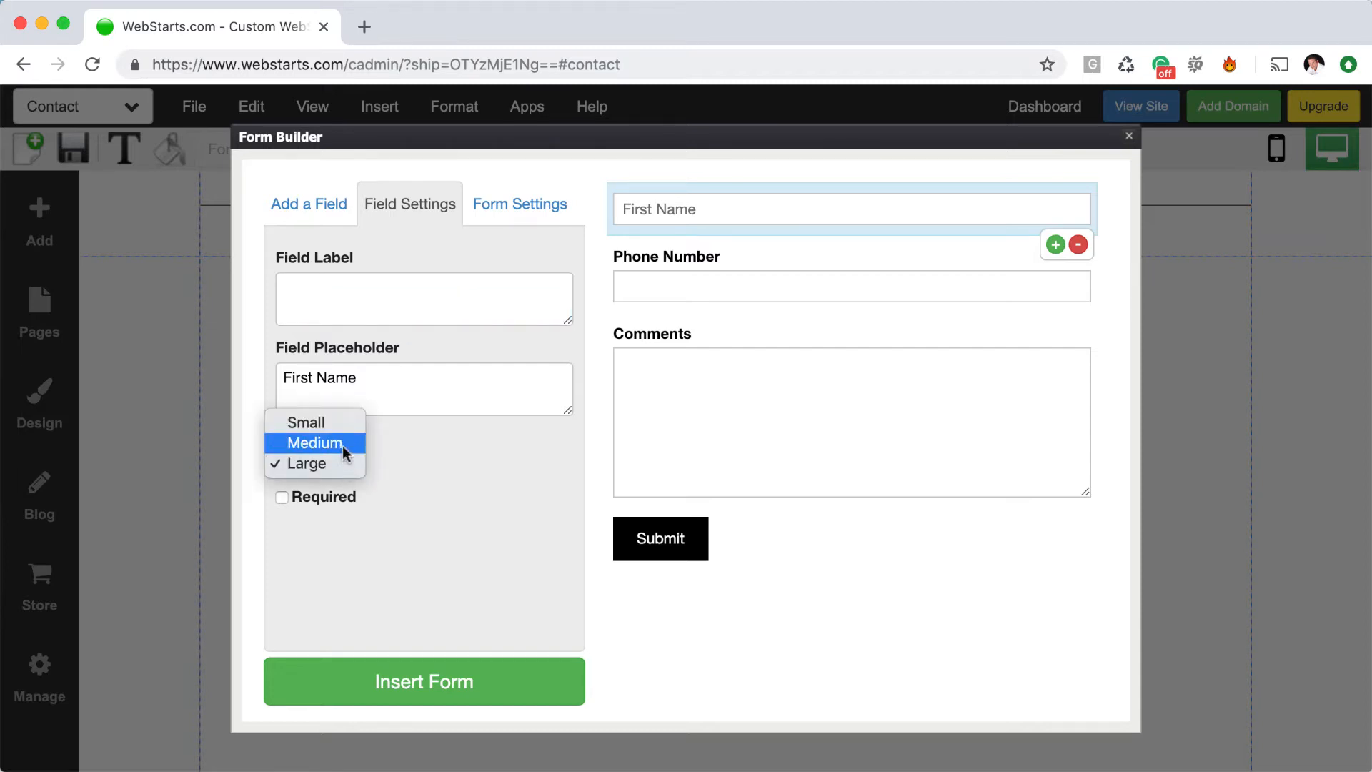
click(341, 443)
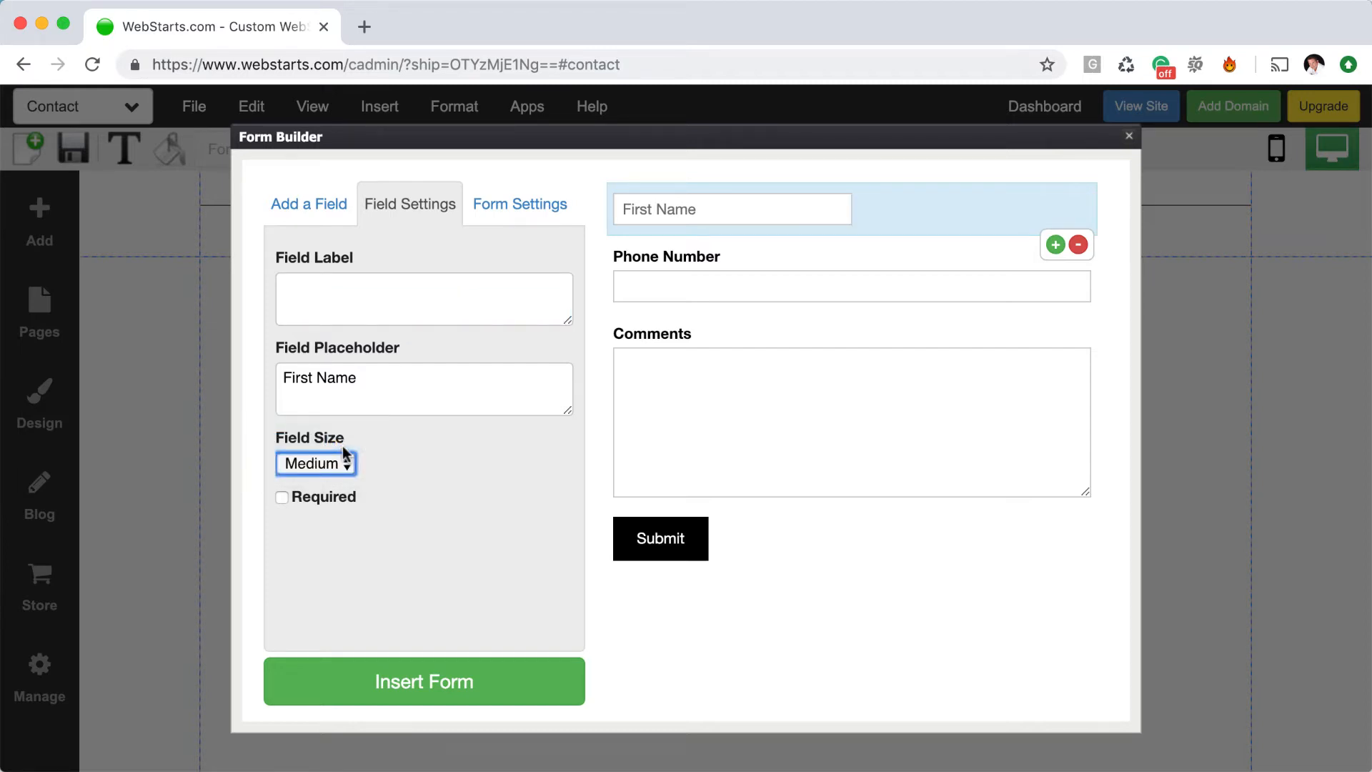
click(346, 463)
click(345, 447)
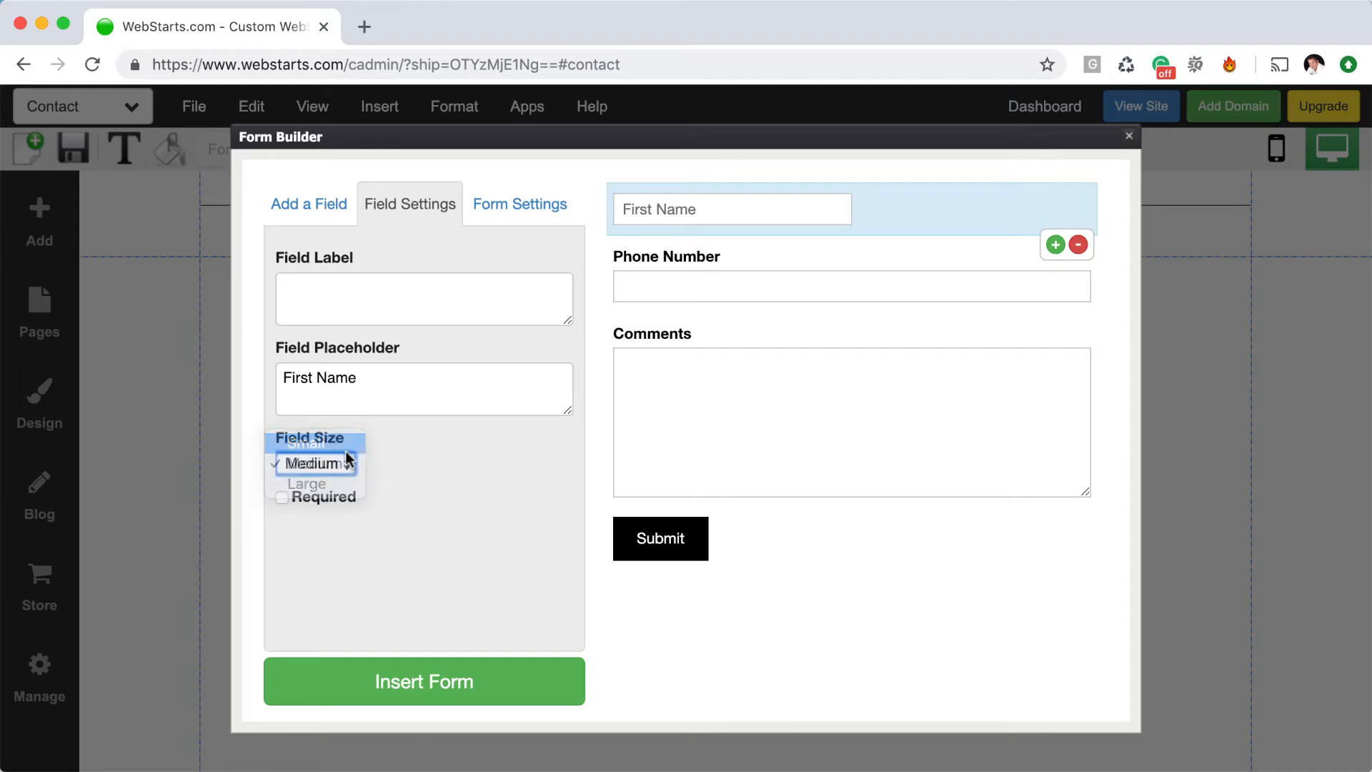
click(346, 463)
click(337, 504)
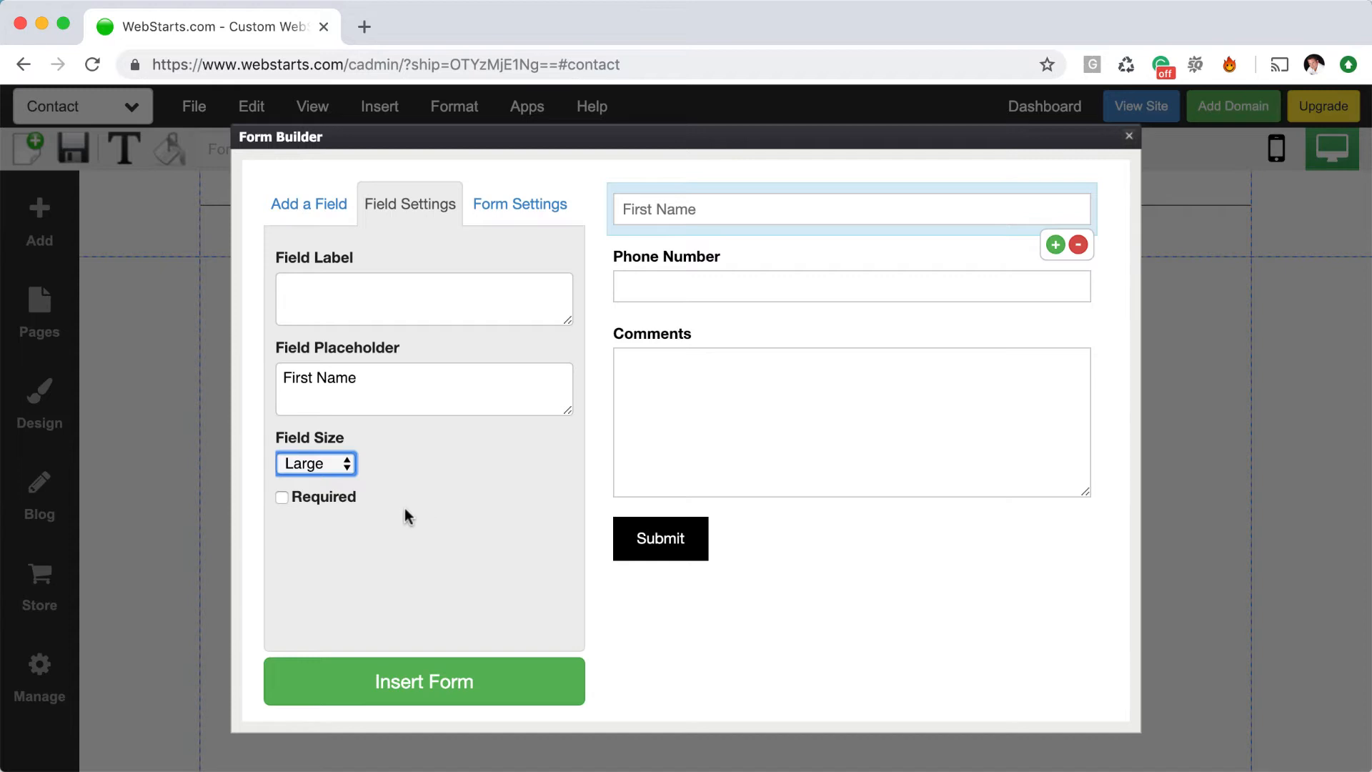
Mark First Name as required, toggling Phone Number required on and back off
click(283, 498)
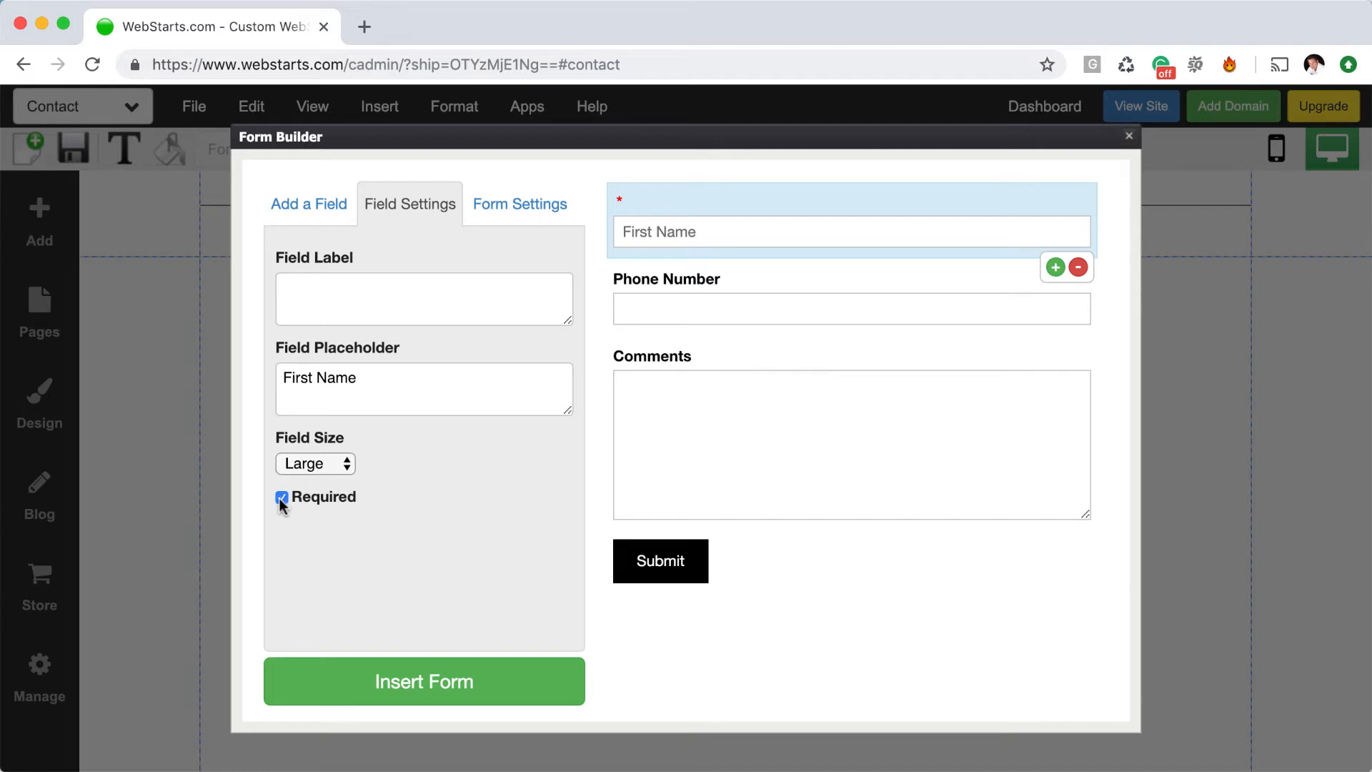
click(806, 299)
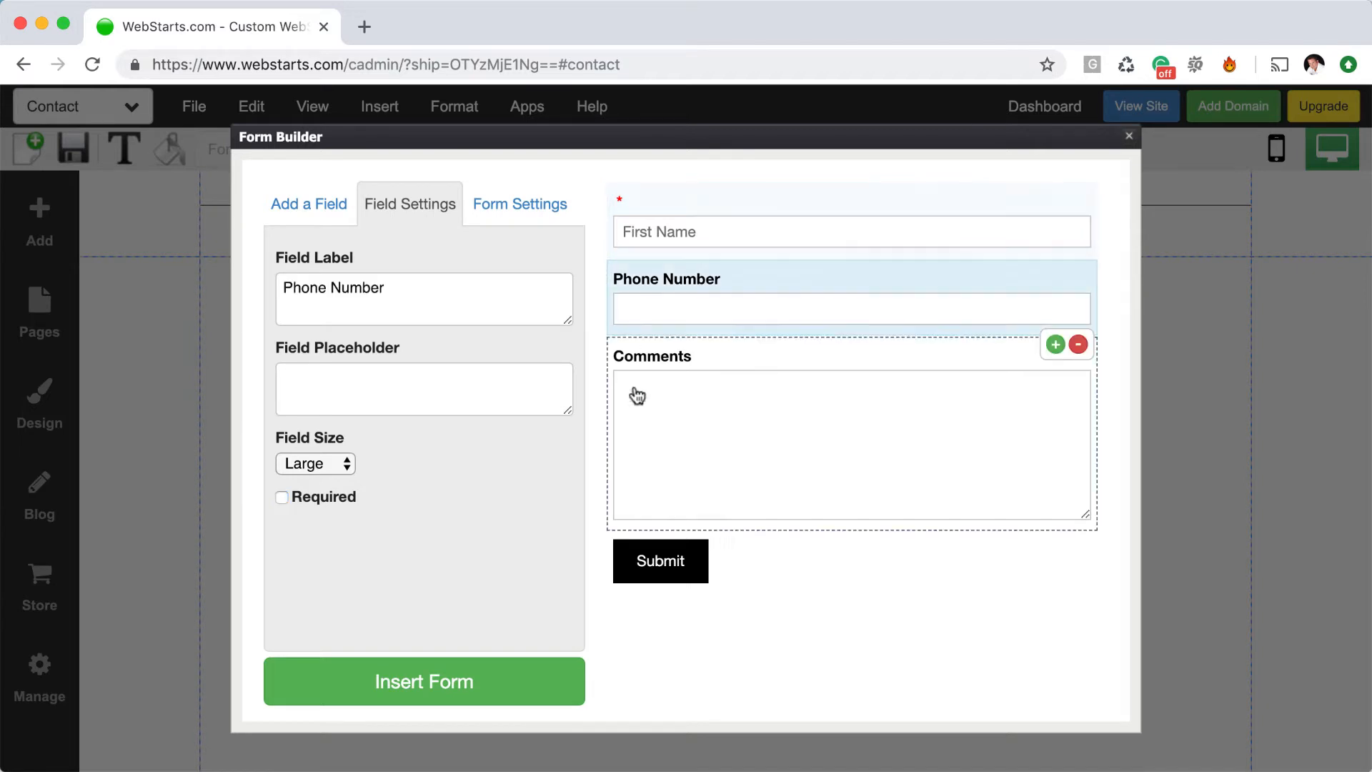
click(281, 498)
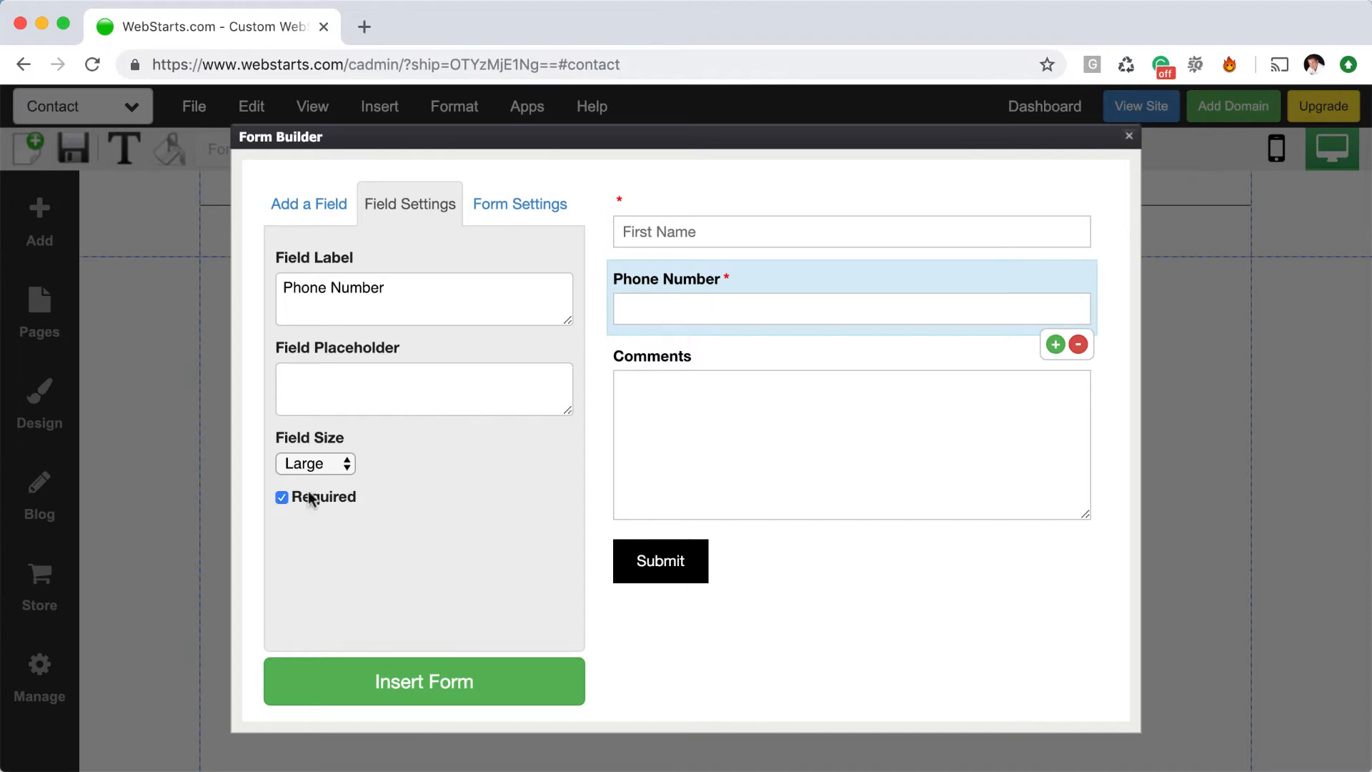
click(282, 498)
Replace the unlabeled First Name field with a new Full Name field moved to the top
click(619, 202)
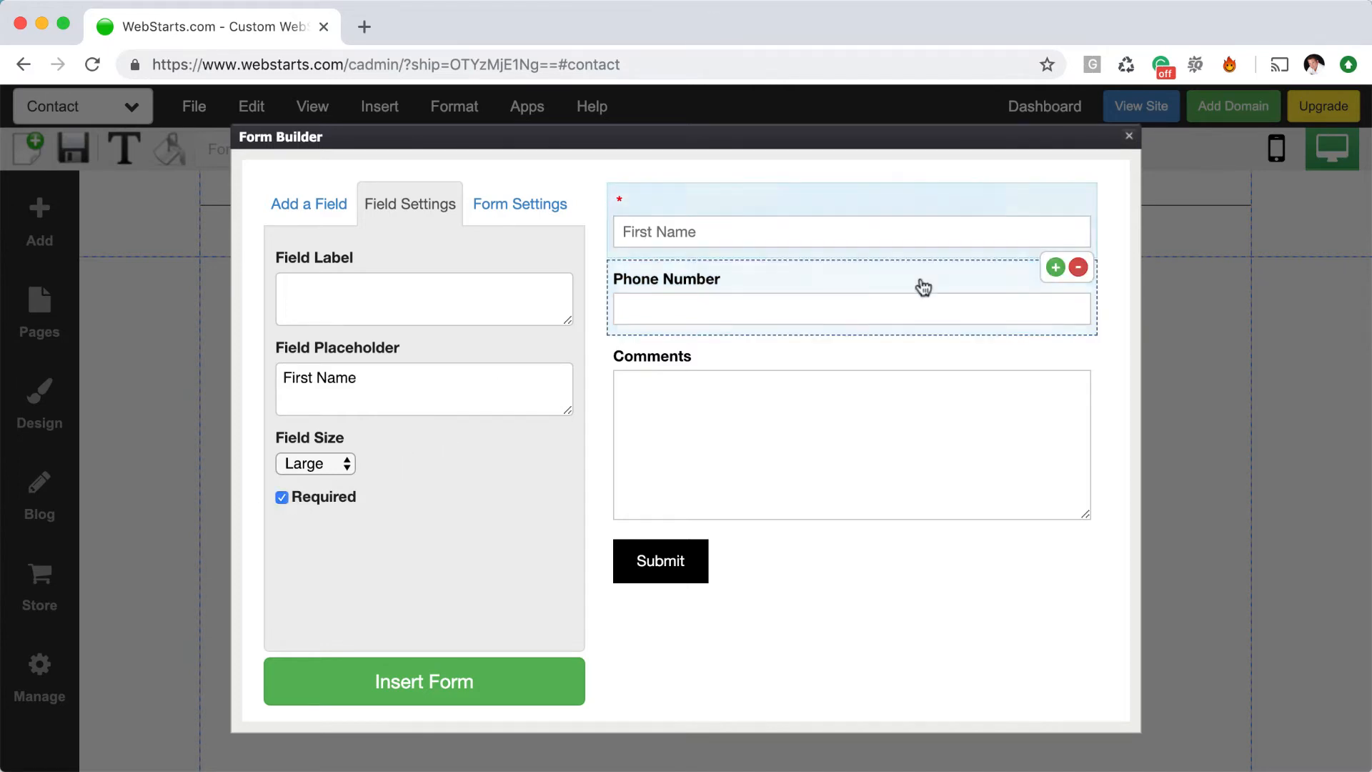
click(1079, 267)
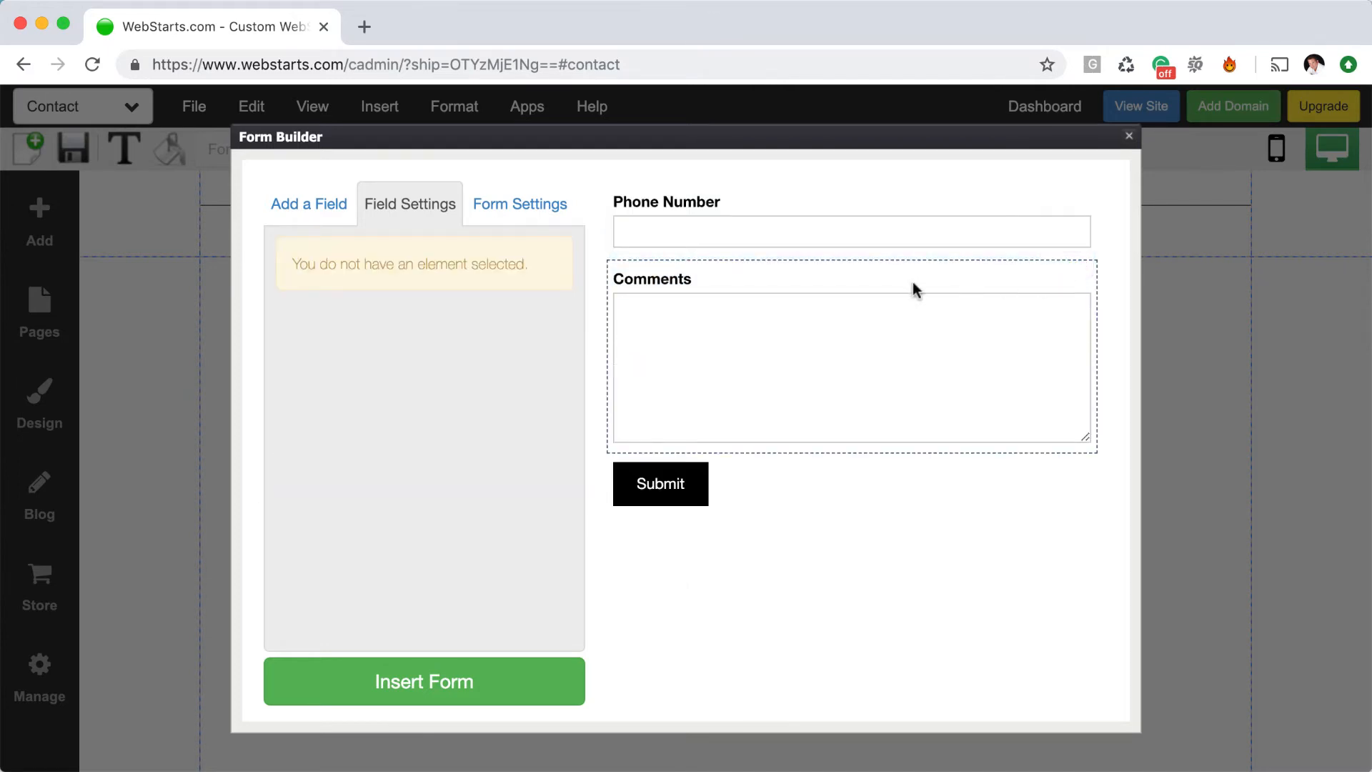
click(809, 244)
click(347, 218)
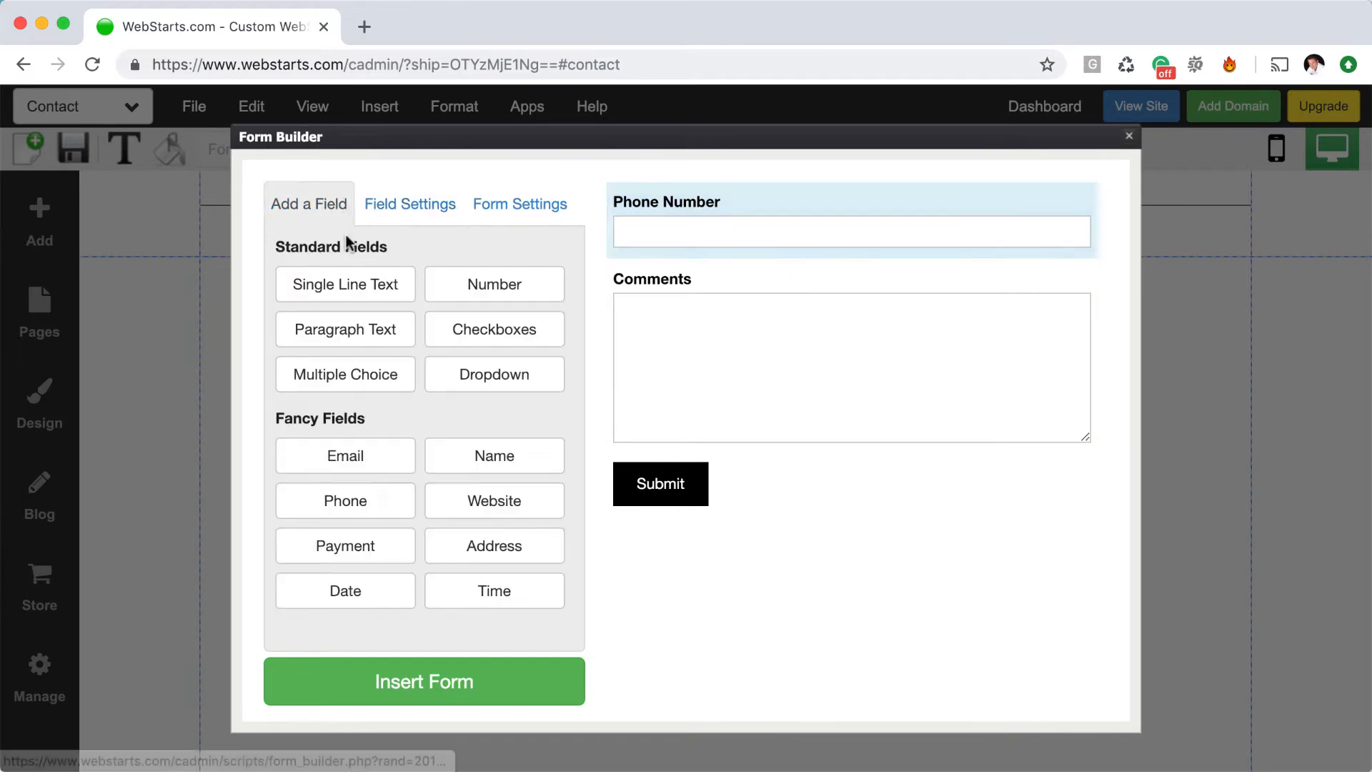
click(465, 461)
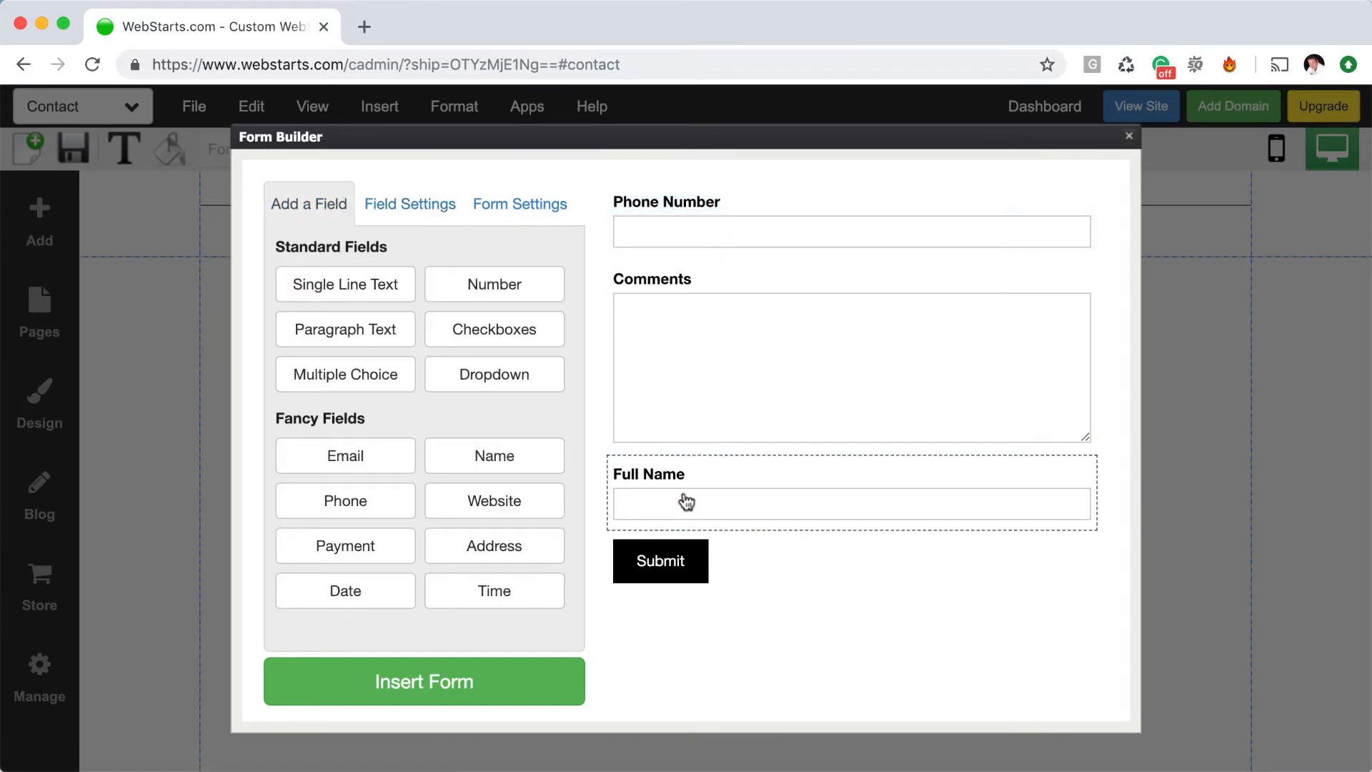
drag(687, 500, 692, 221)
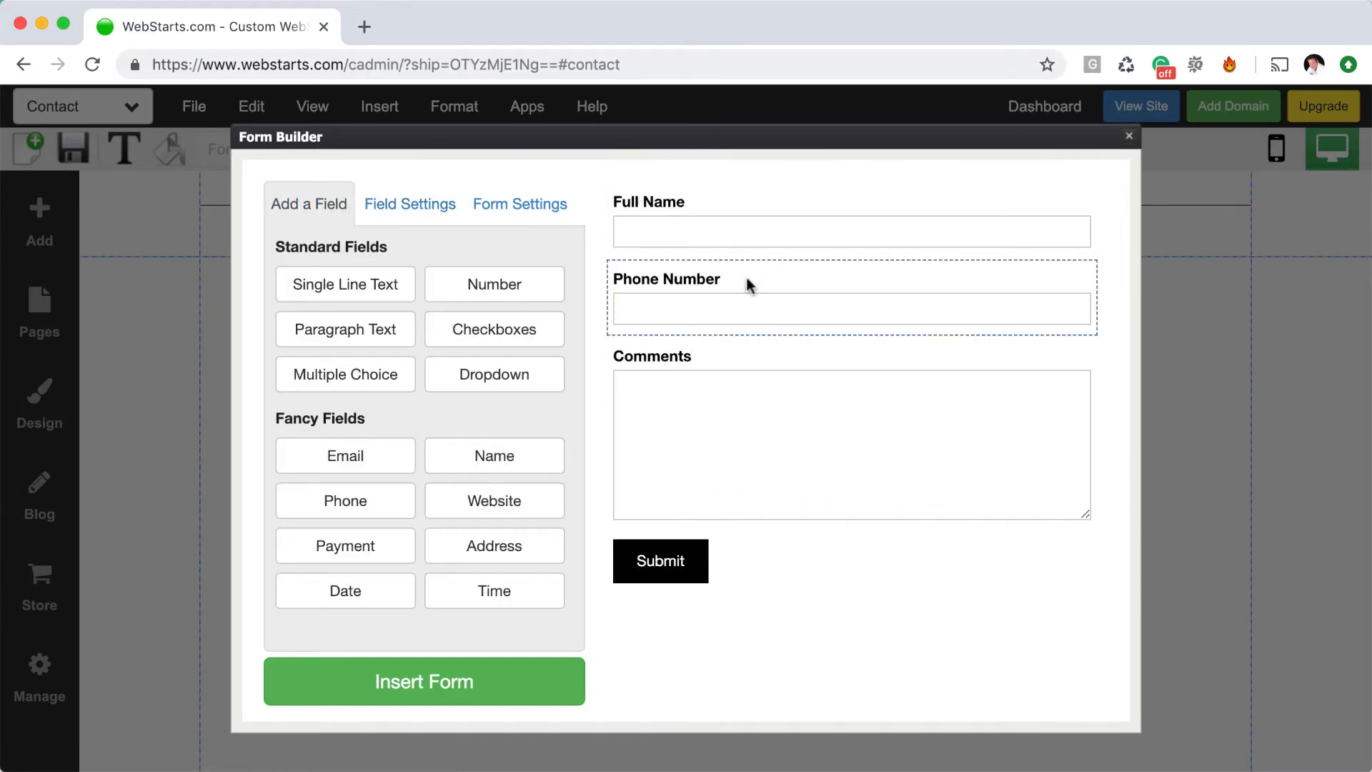
click(457, 215)
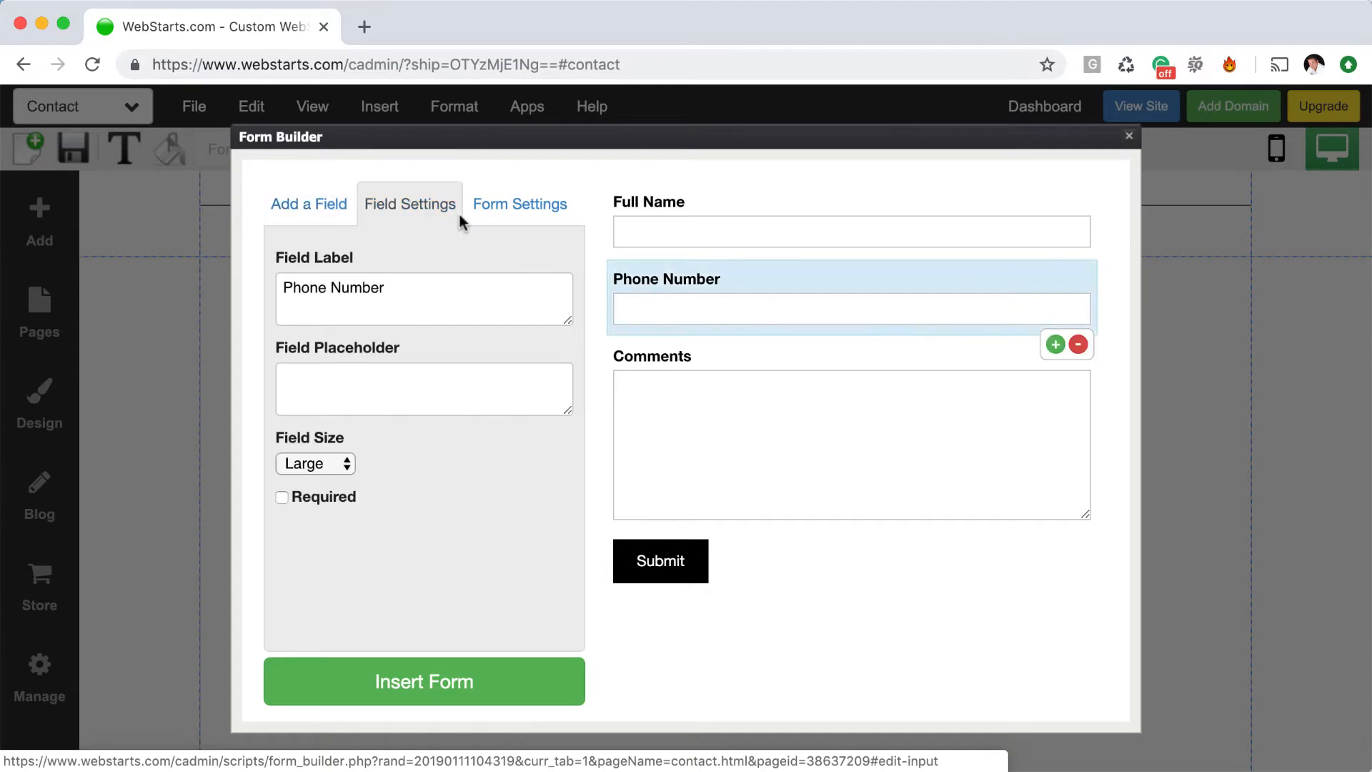
In Form Settings, check the recipient email, adding and removing an extra address
click(495, 209)
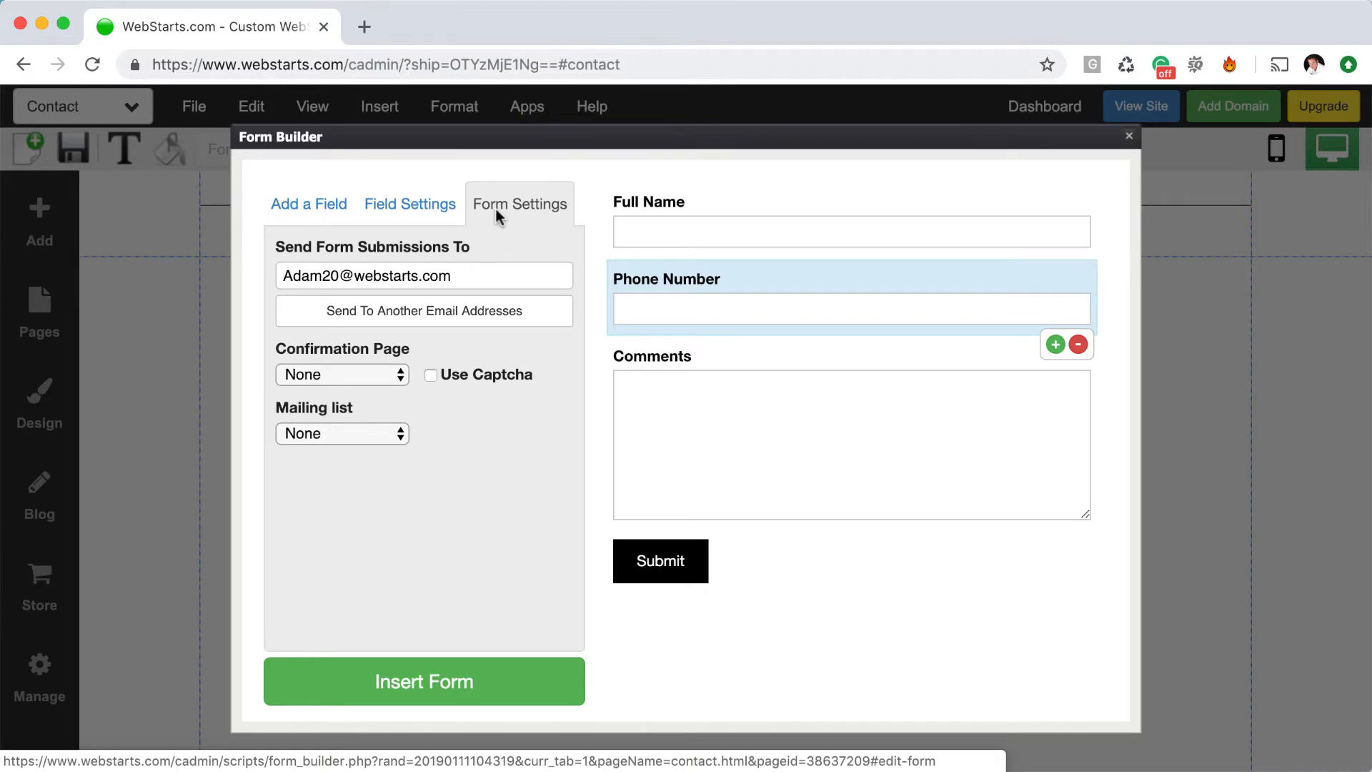
click(513, 277)
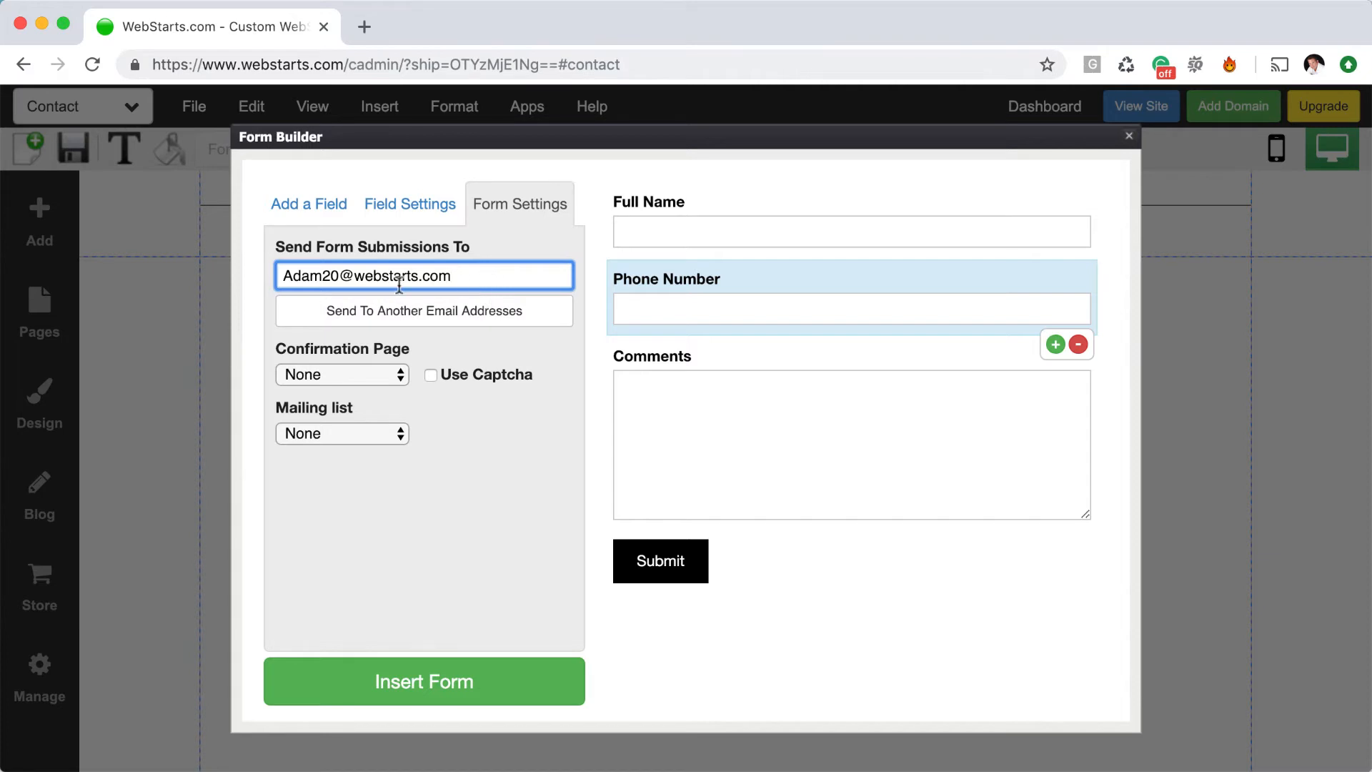
drag(568, 277, 260, 273)
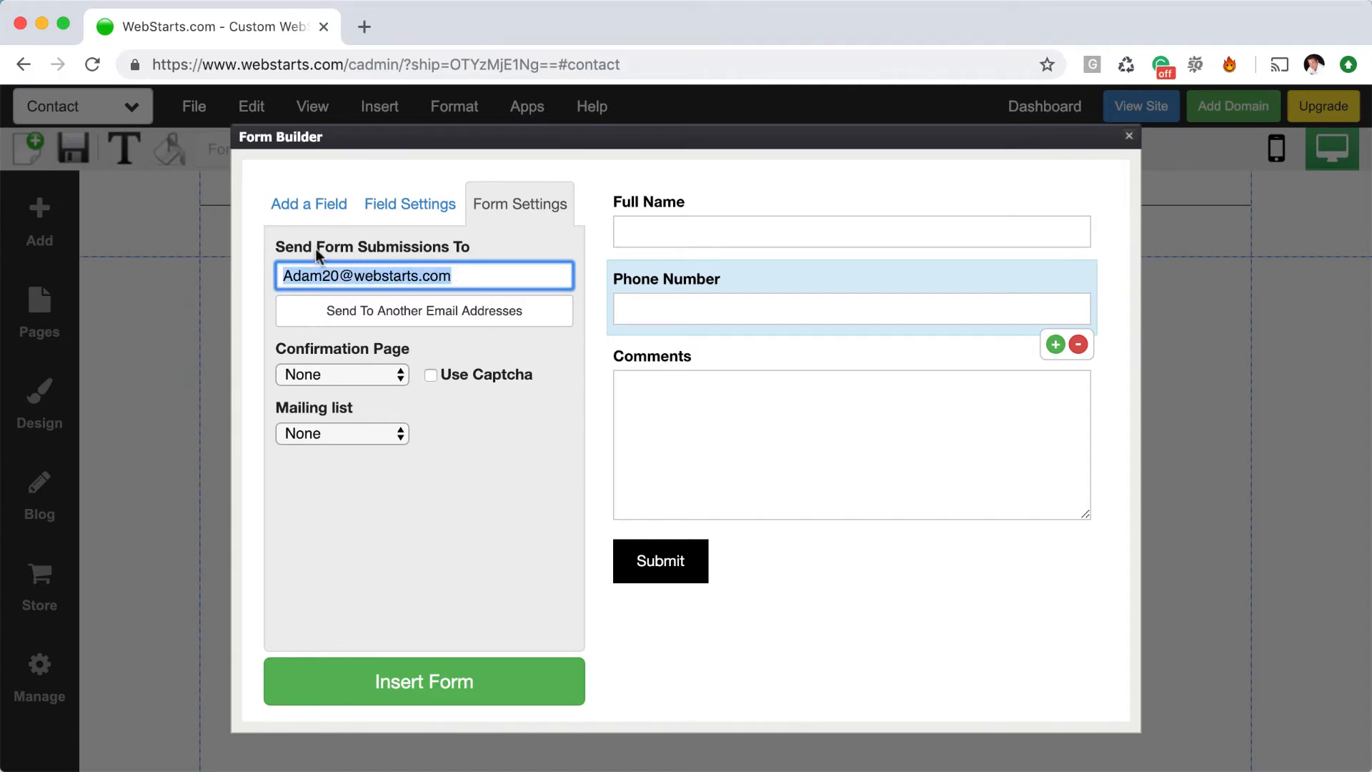
click(457, 313)
click(555, 312)
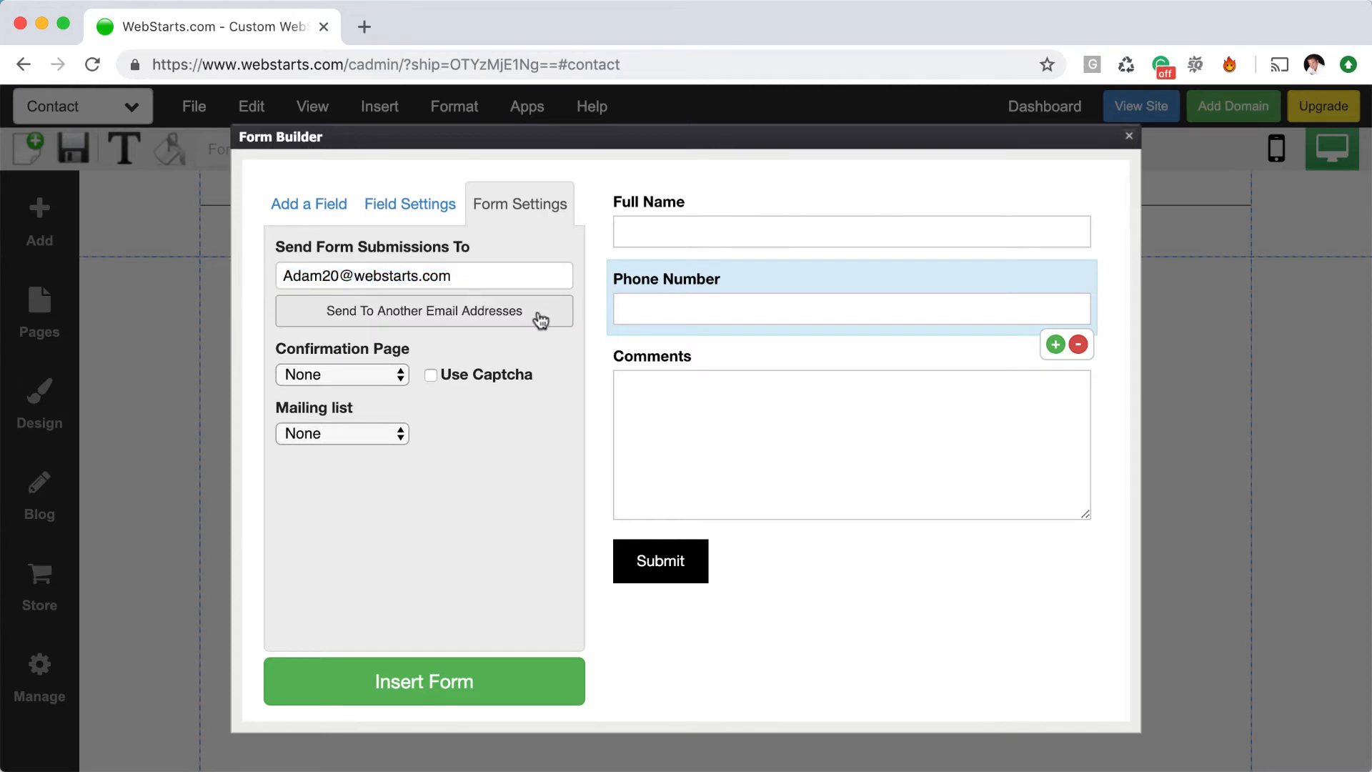
Keep Confirmation Page as None and leave Use Captcha switched off
click(402, 375)
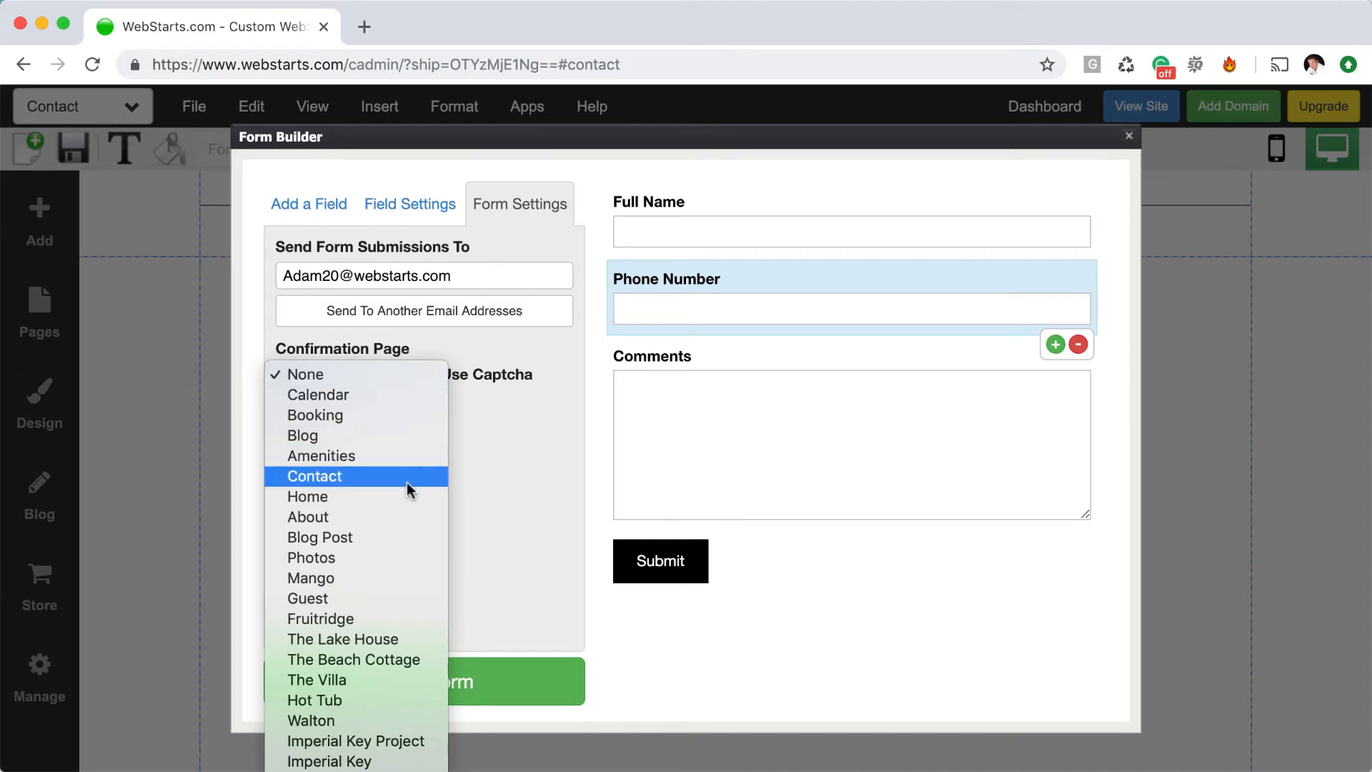
click(509, 468)
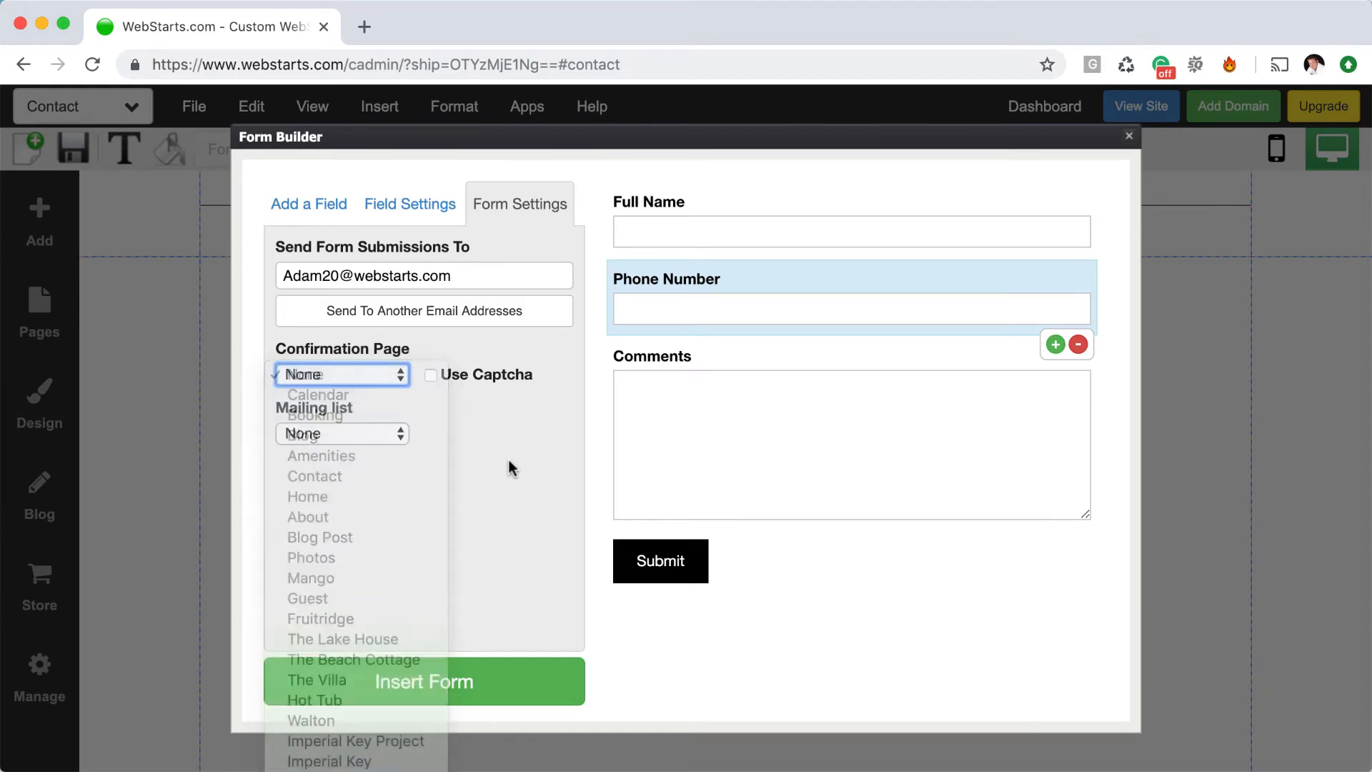
click(393, 378)
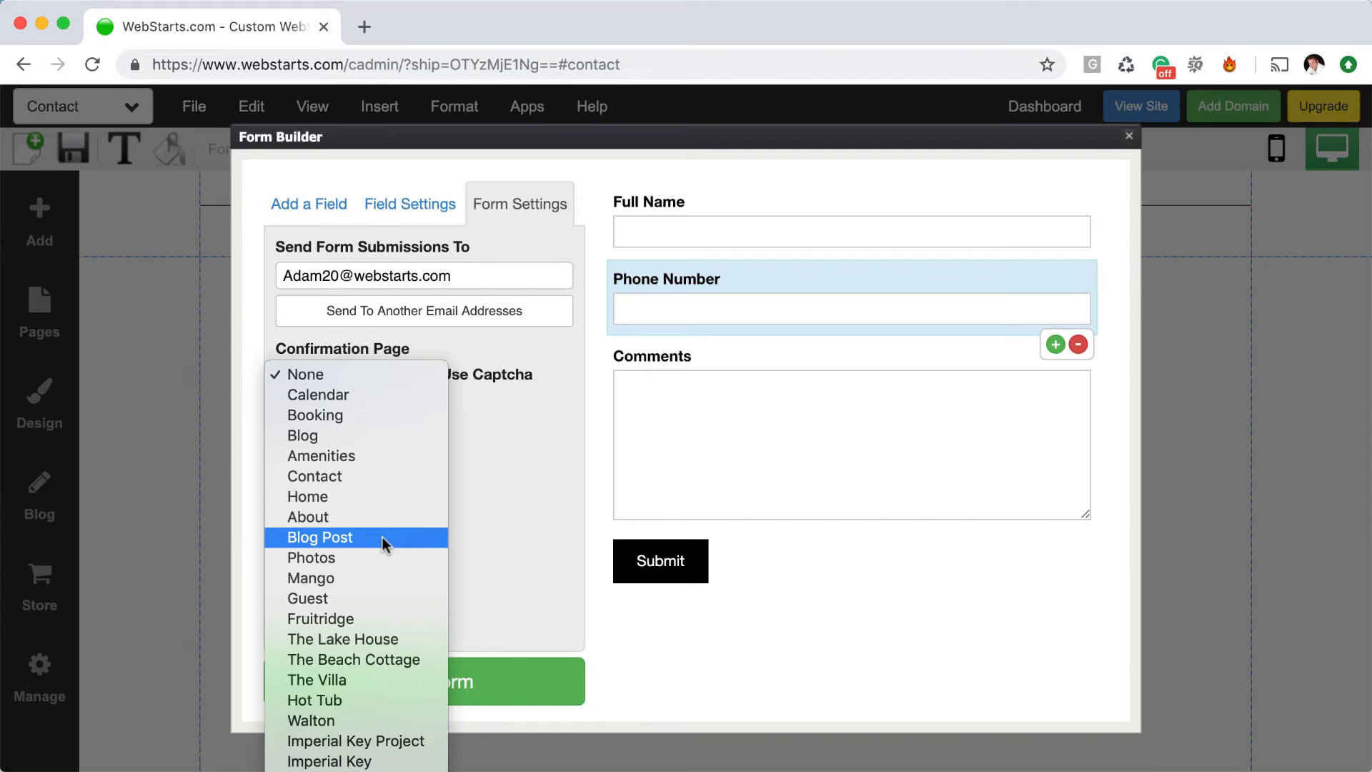
click(547, 600)
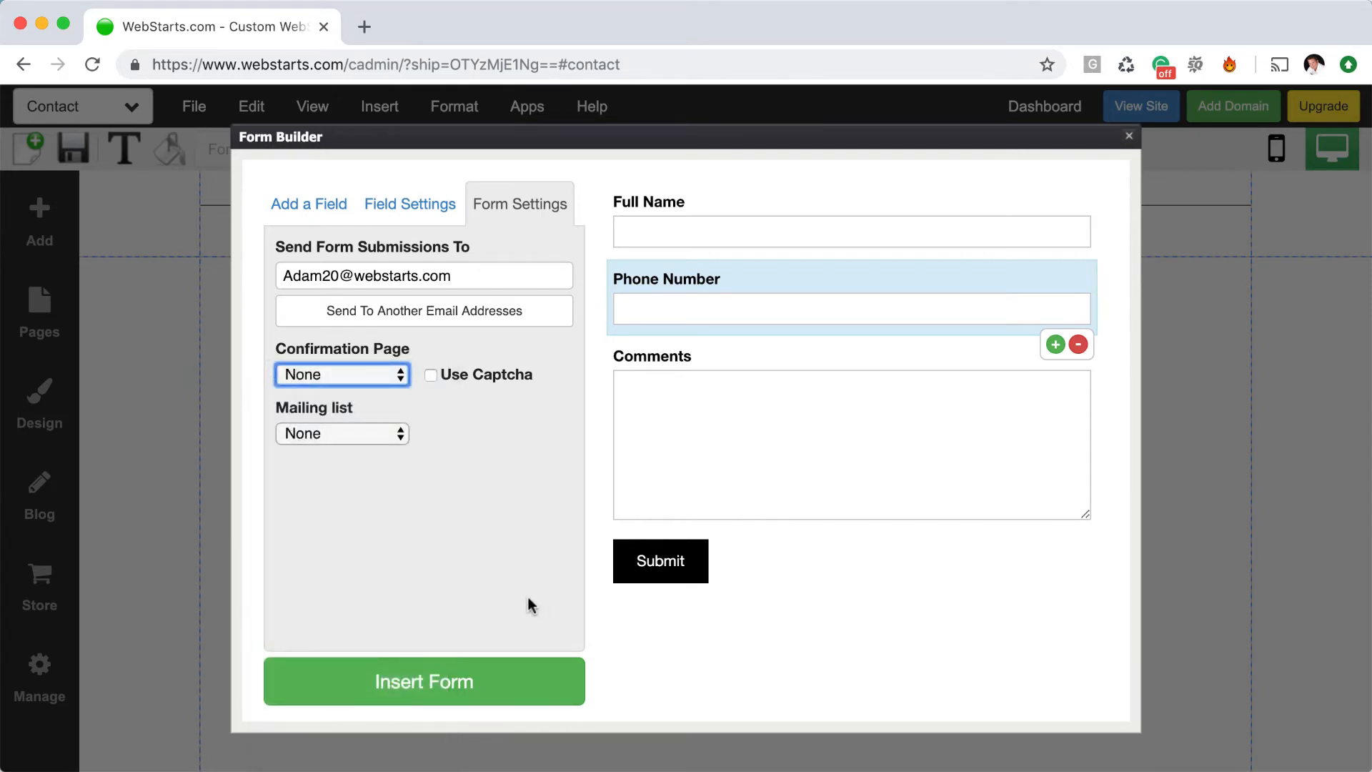
click(431, 376)
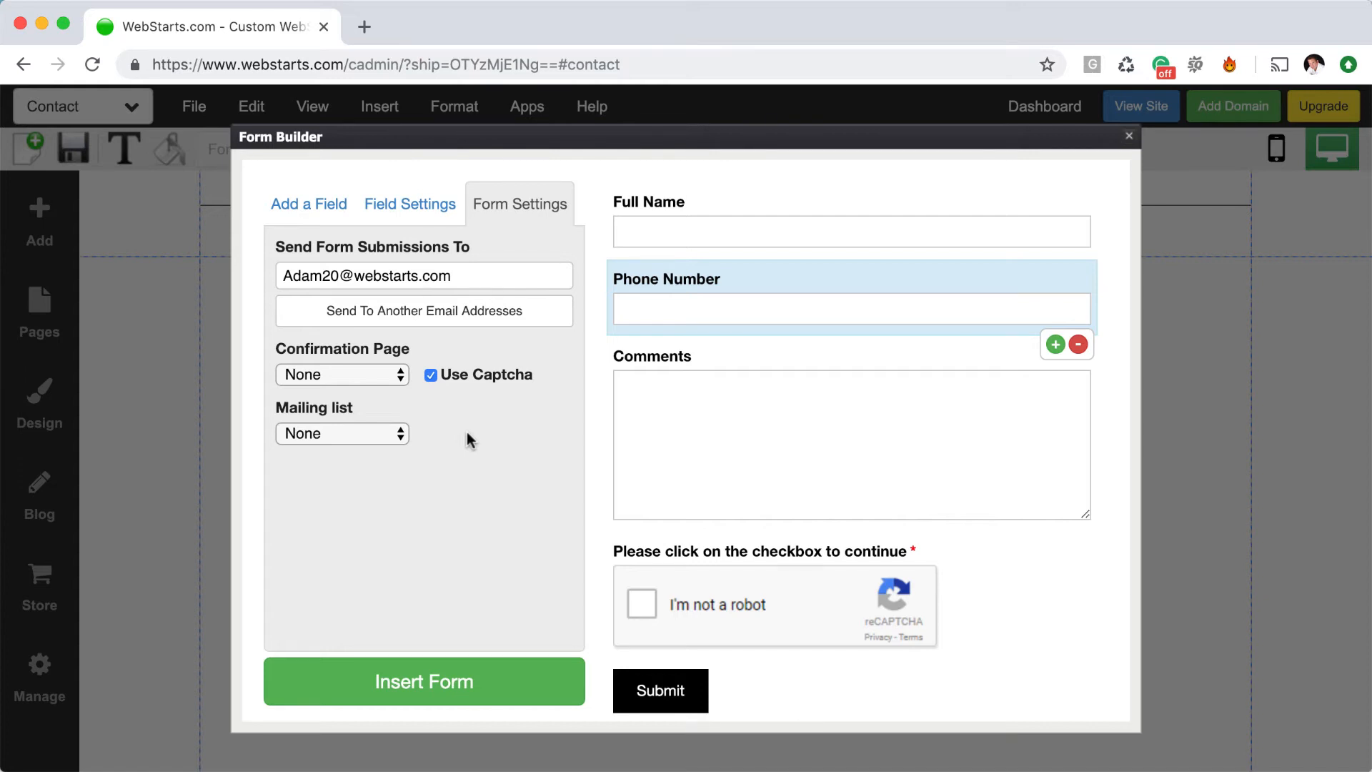
click(431, 375)
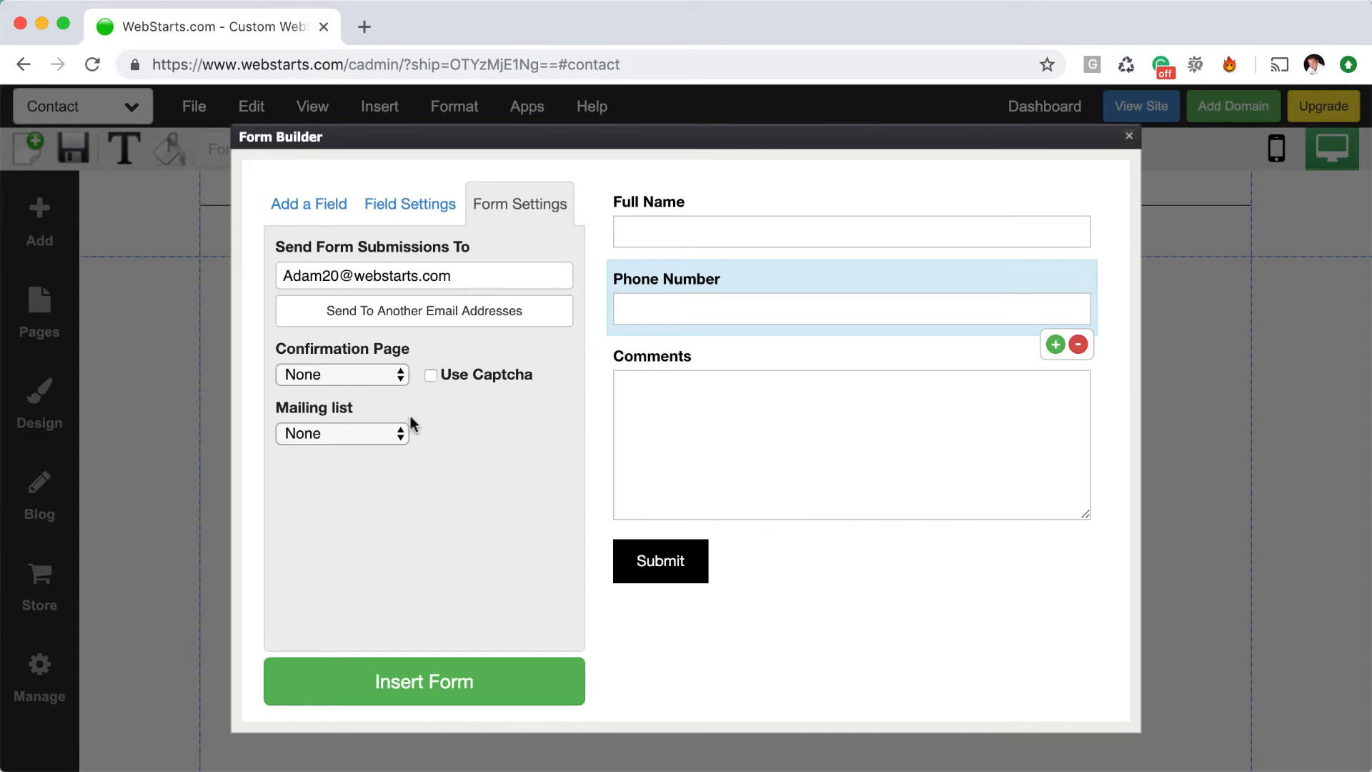
Send form submissions to the Default mailing list
click(401, 433)
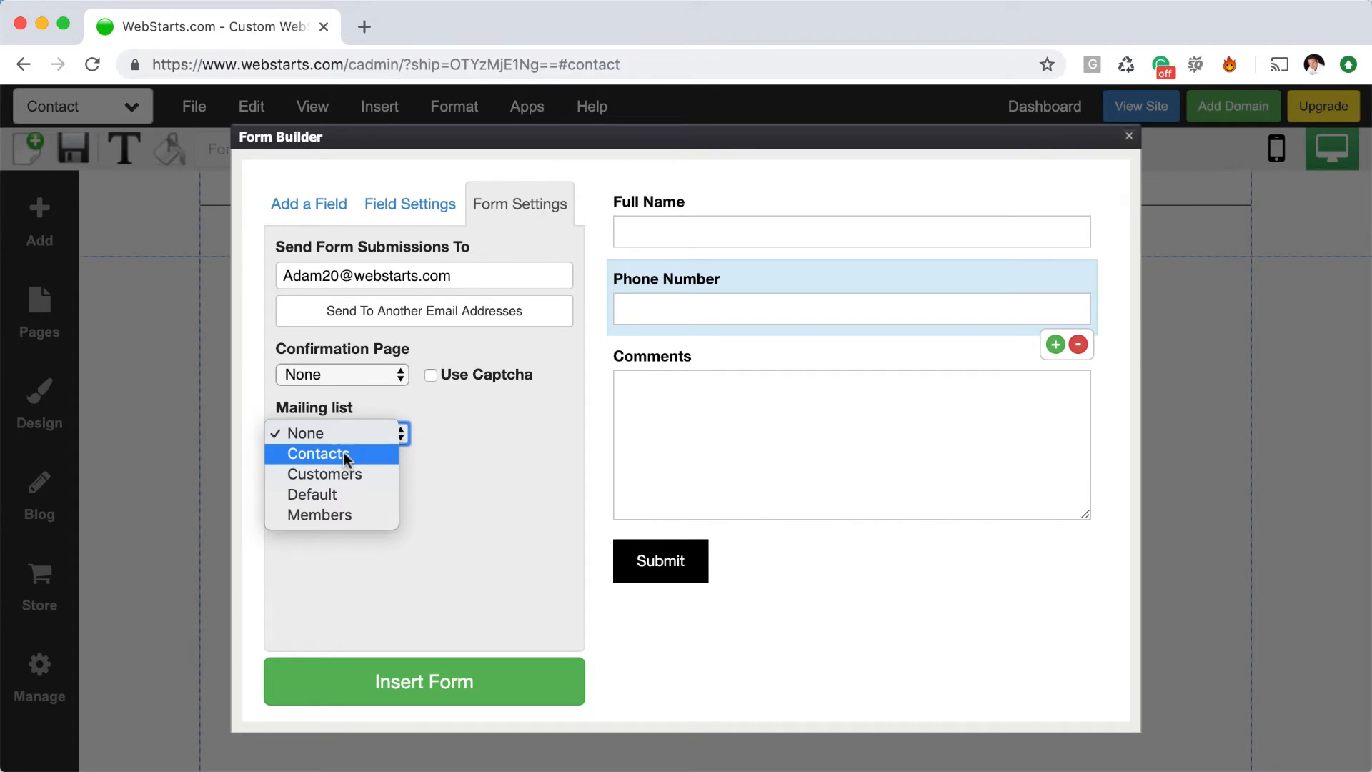
click(345, 493)
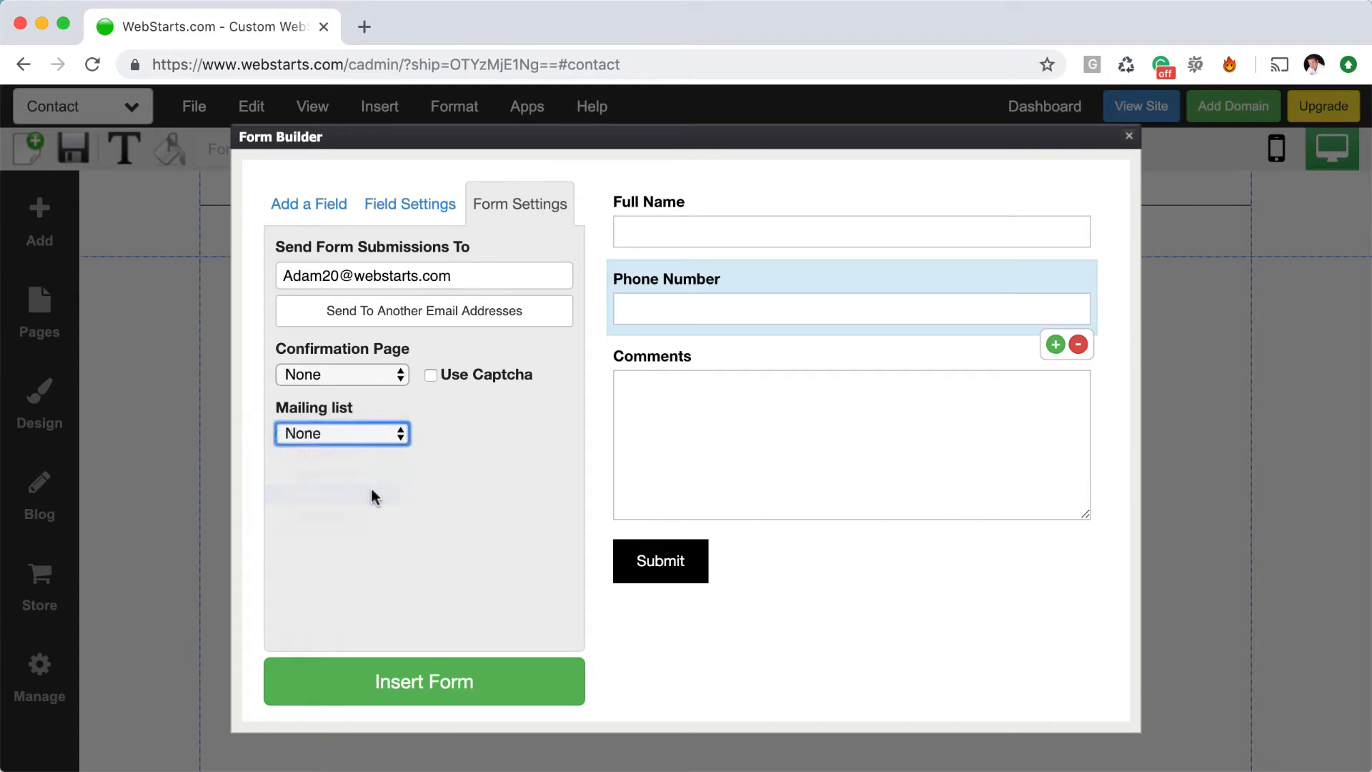
click(397, 436)
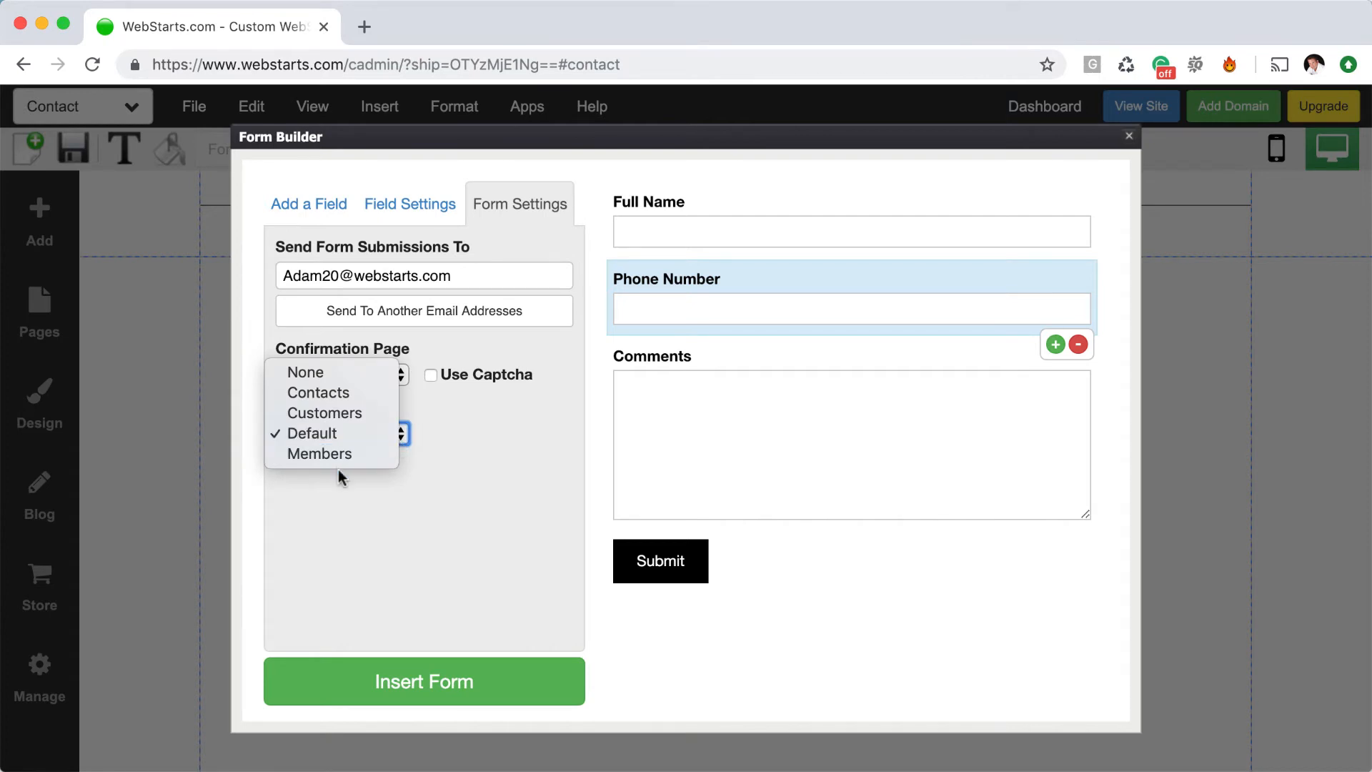
click(426, 481)
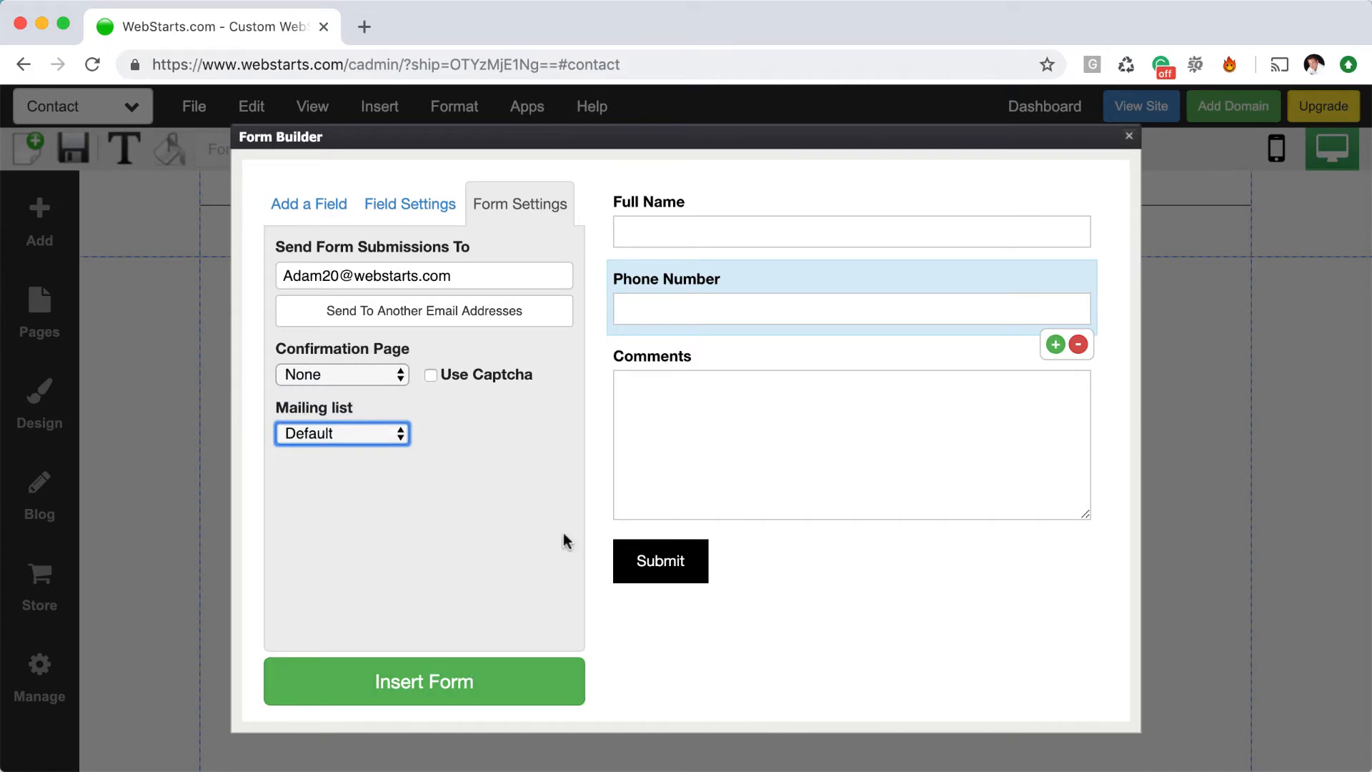
Insert the form onto the Contact page, centre it, and apply the underlined-fields style
click(476, 683)
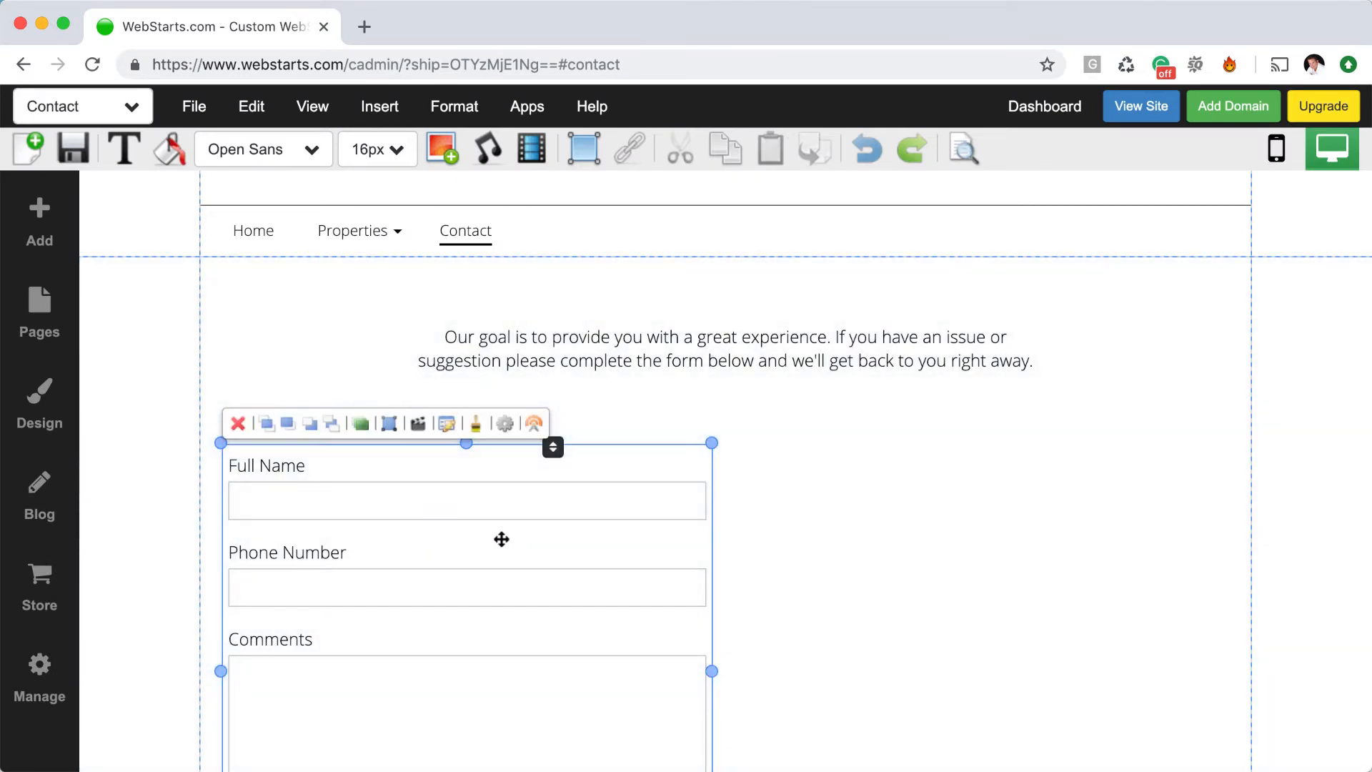
drag(500, 539, 755, 535)
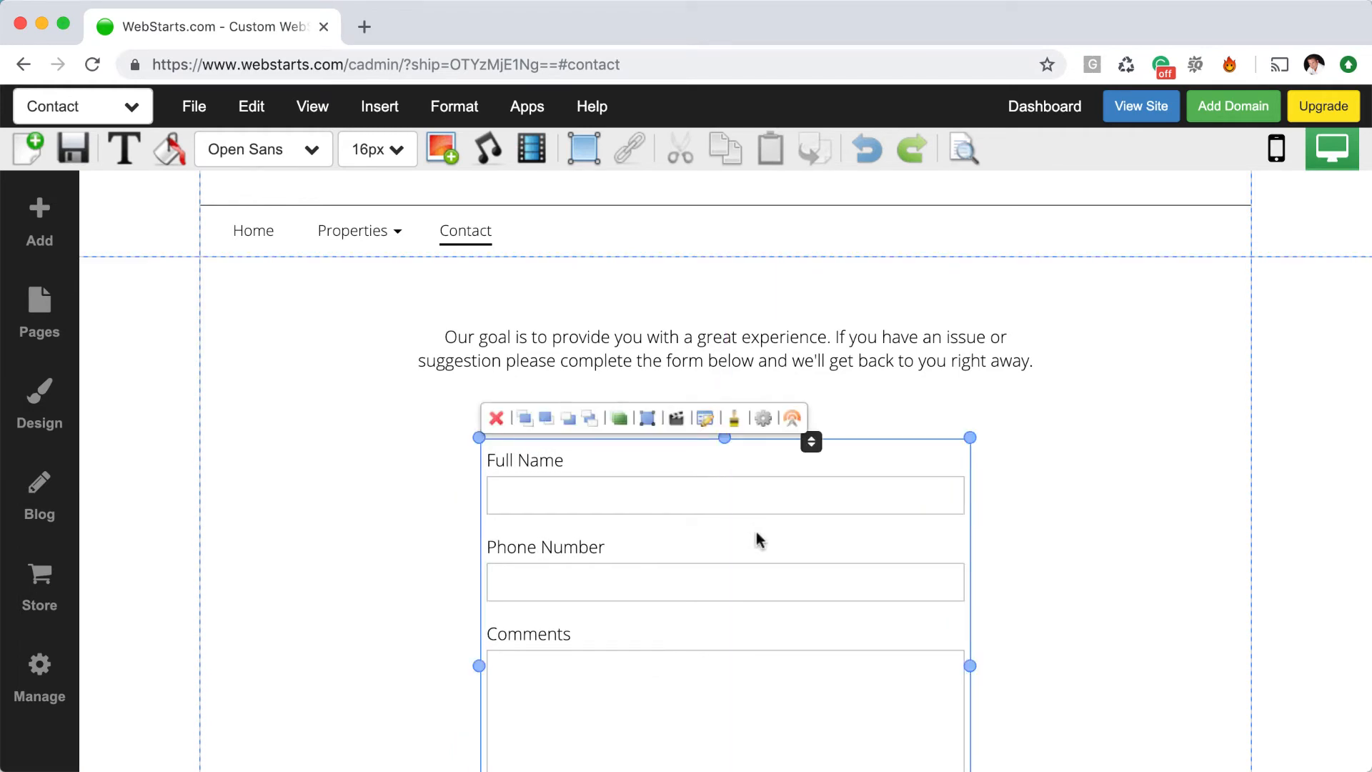
click(734, 420)
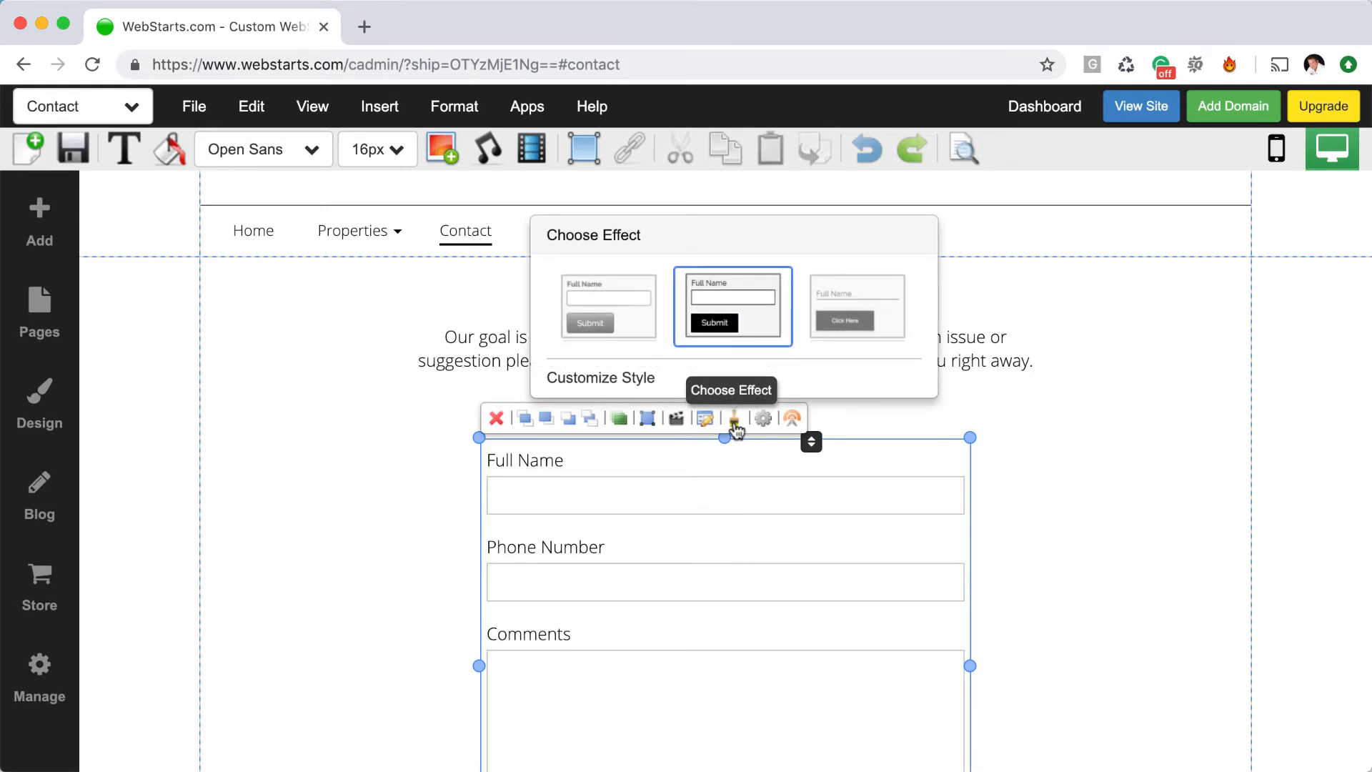
scroll(861, 487, down, 3)
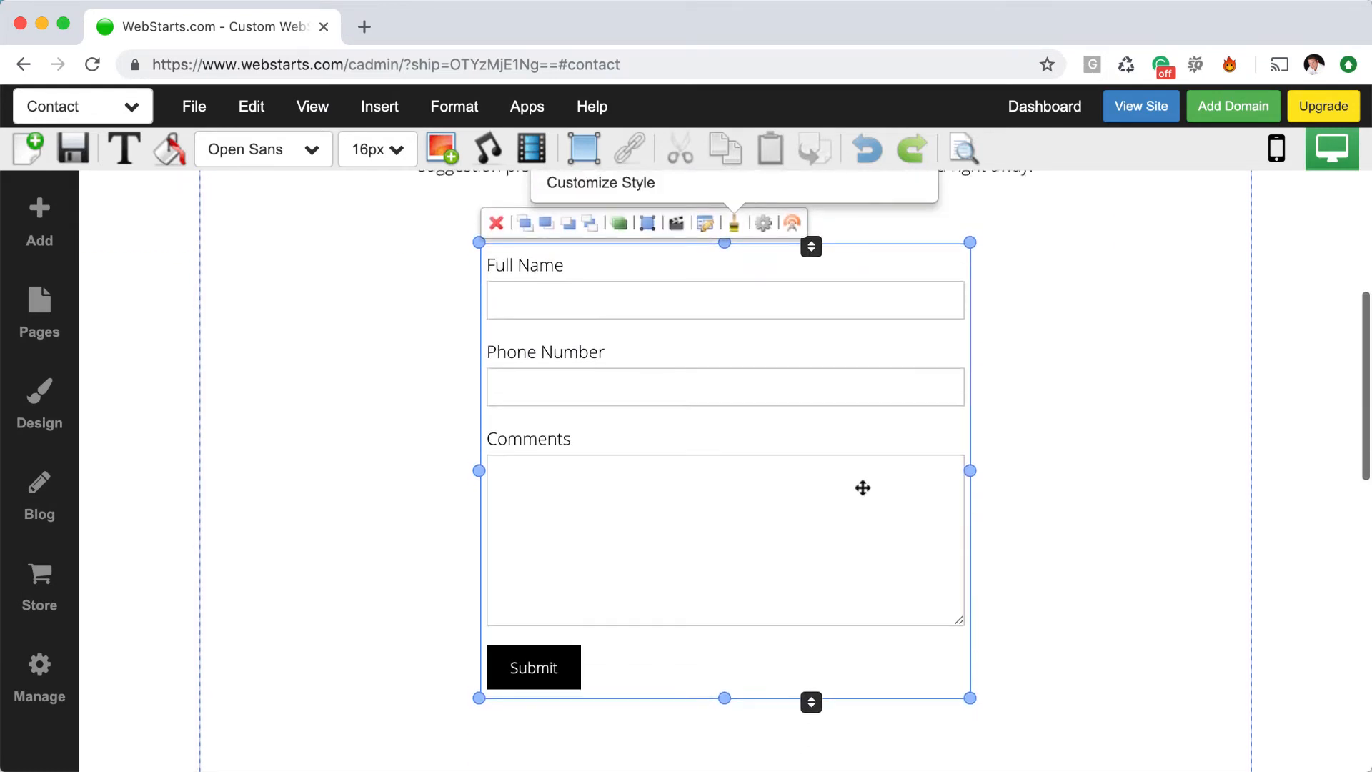
scroll(863, 488, up, 1)
click(874, 202)
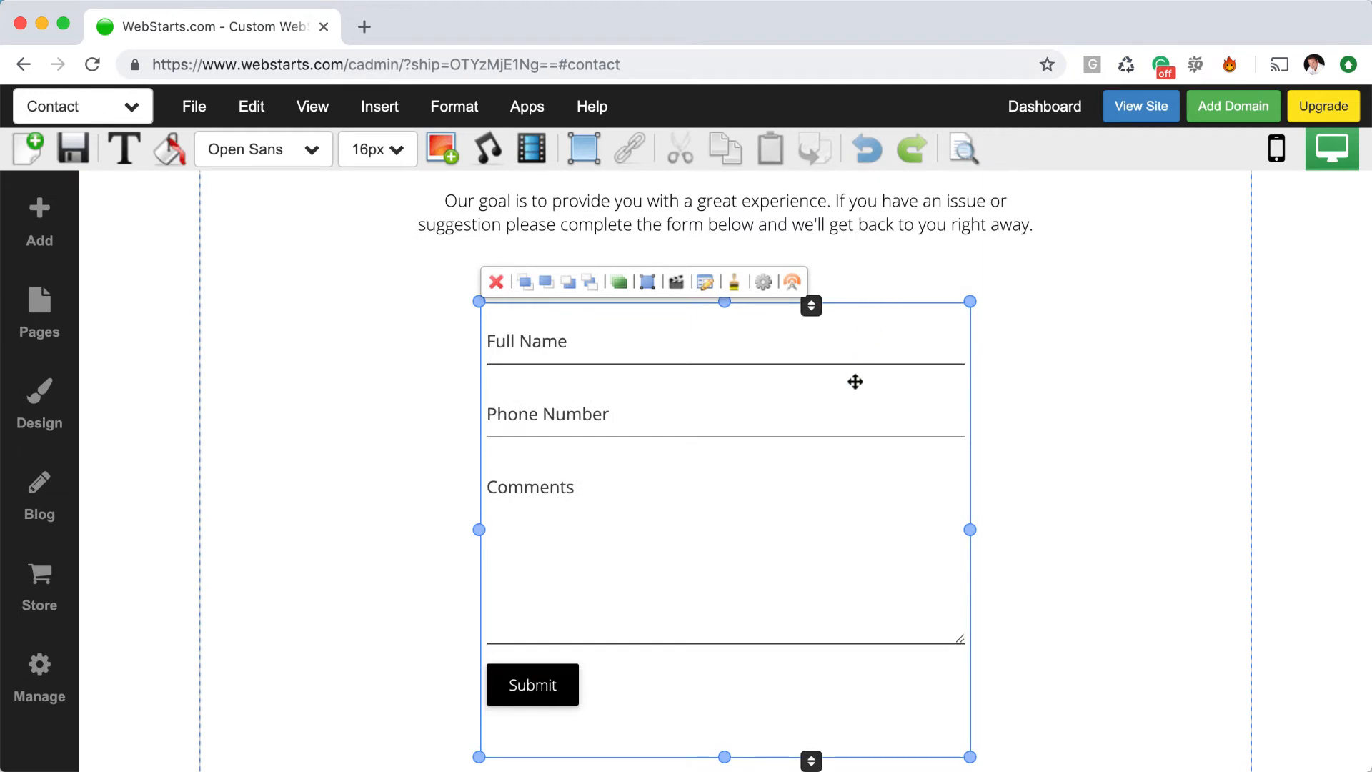
scroll(851, 393, up, 2)
Try blue for the form labels and lines, then set them back to black
click(165, 153)
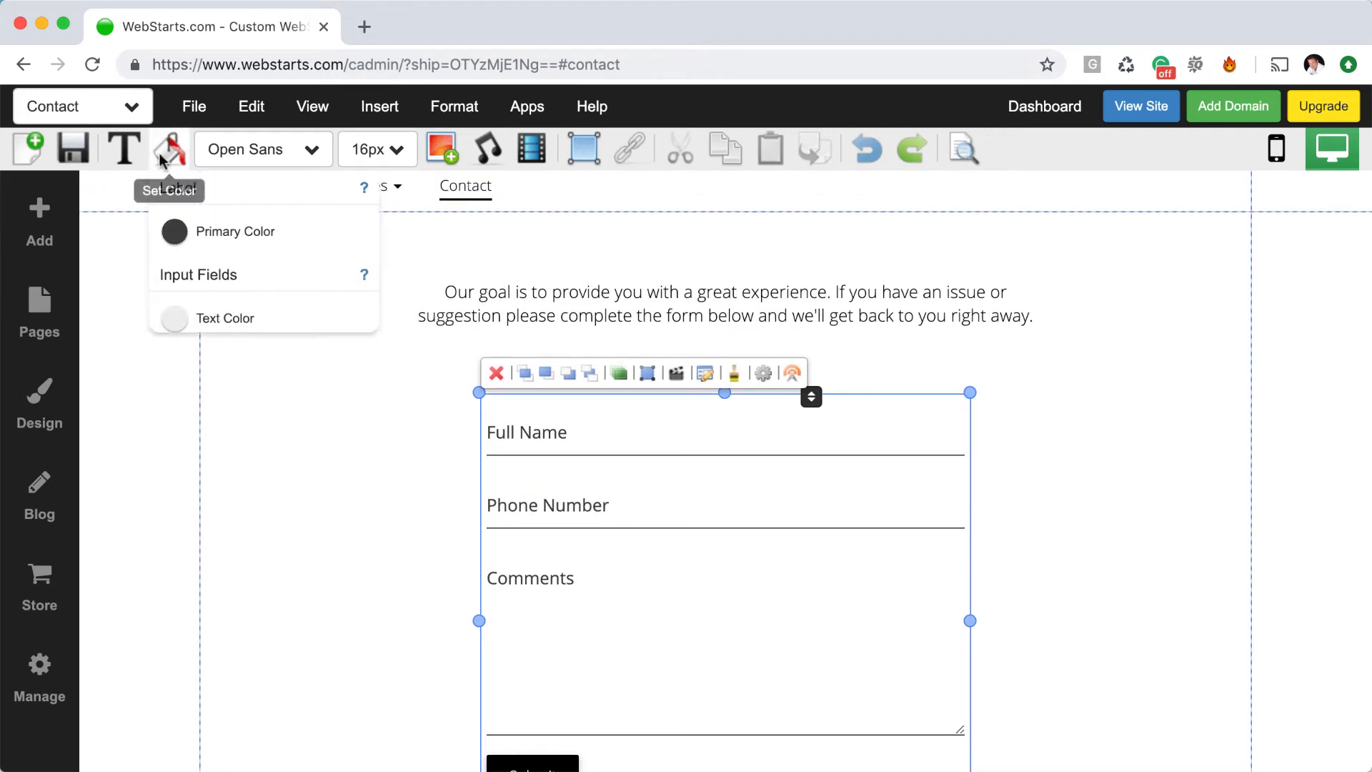
click(174, 232)
click(262, 315)
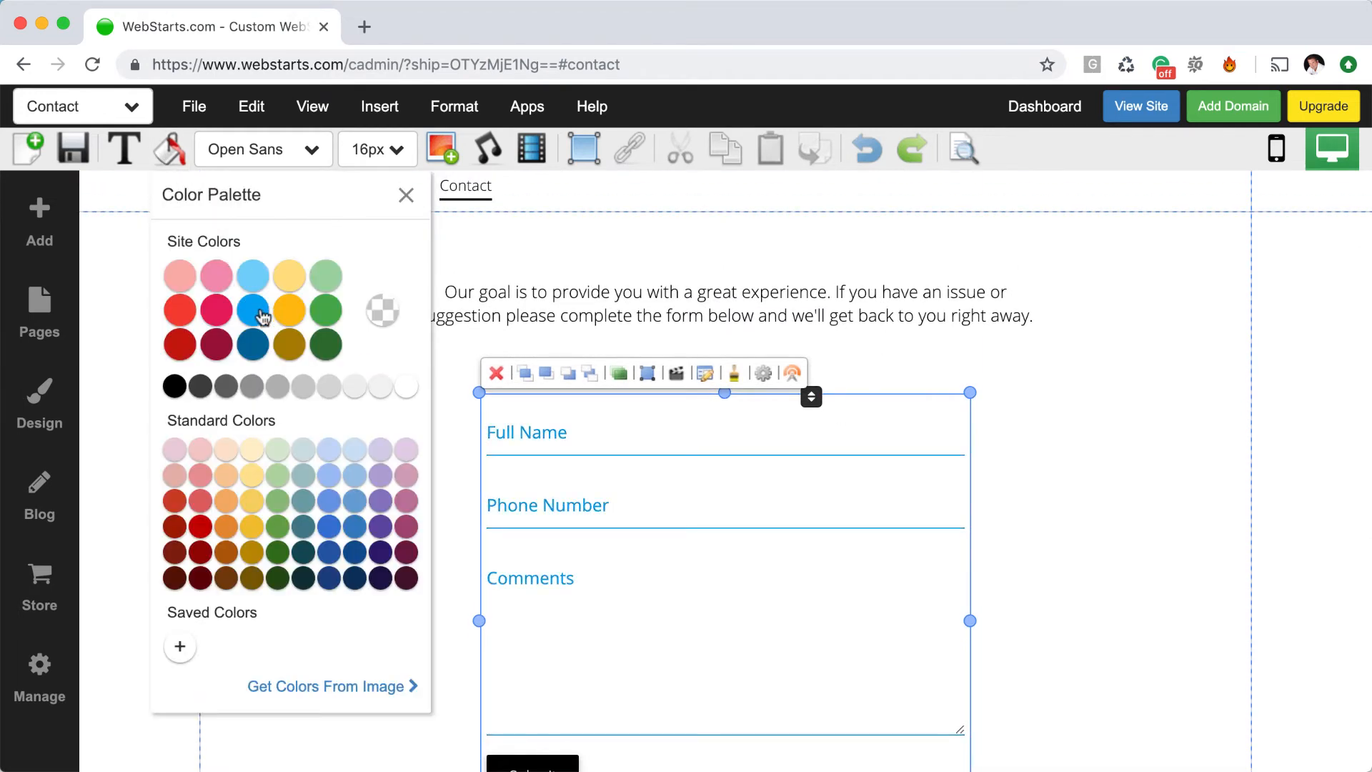
click(175, 387)
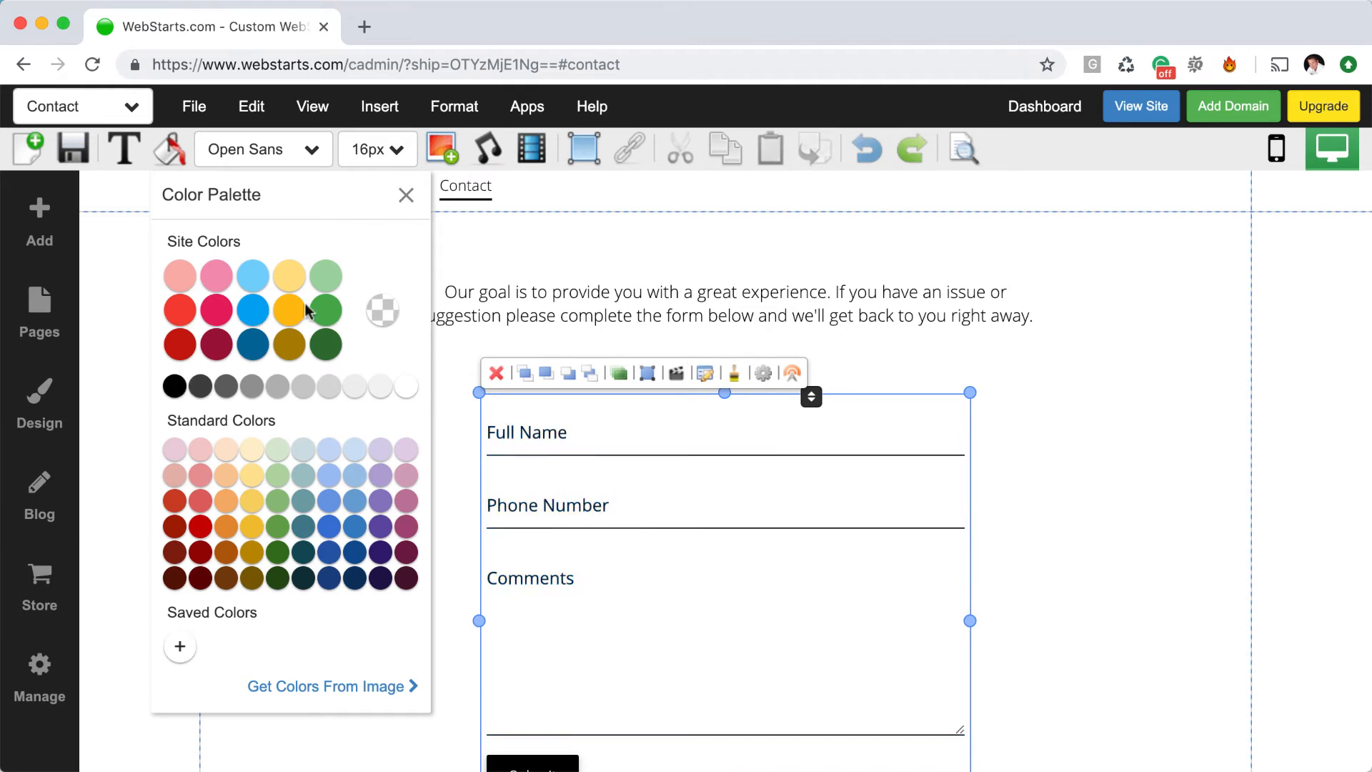
click(406, 195)
click(984, 438)
Look through the form's custom style options, closing them without changes
click(755, 491)
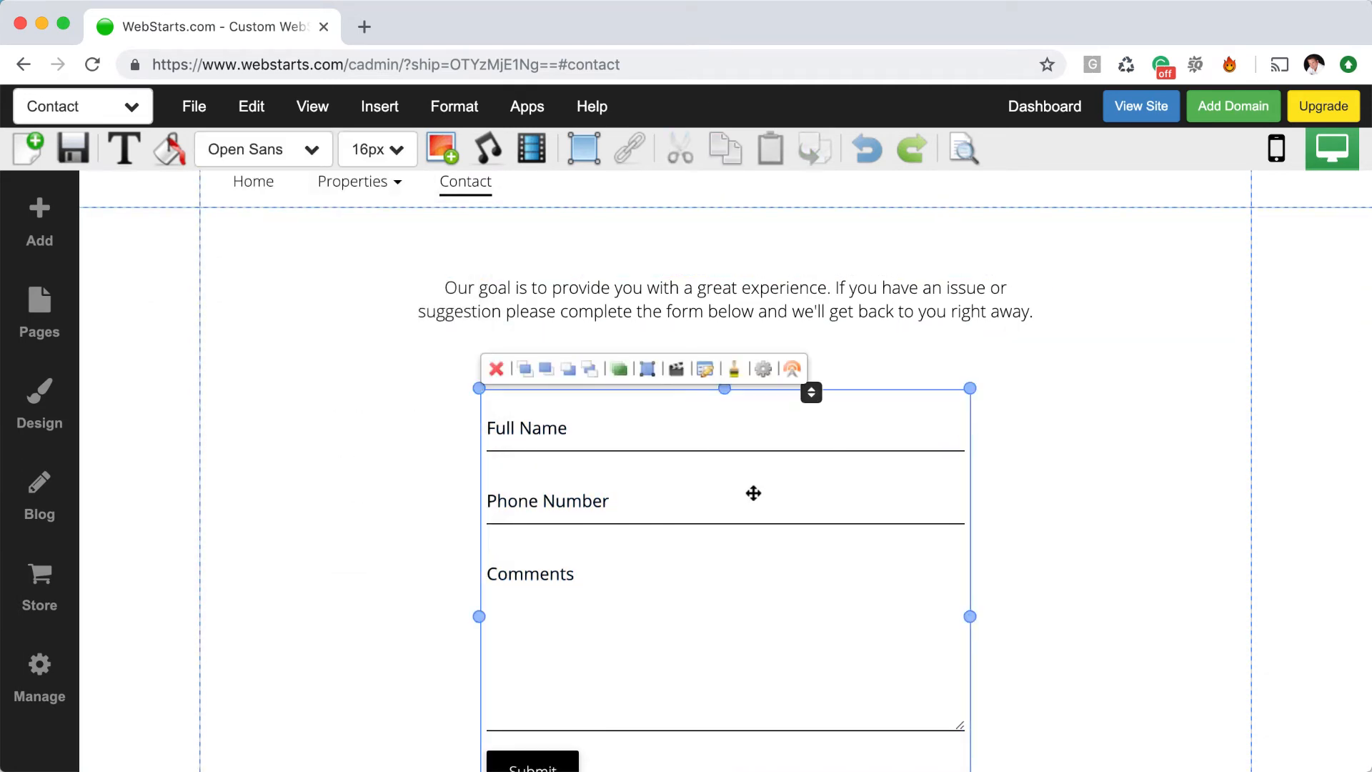
click(733, 369)
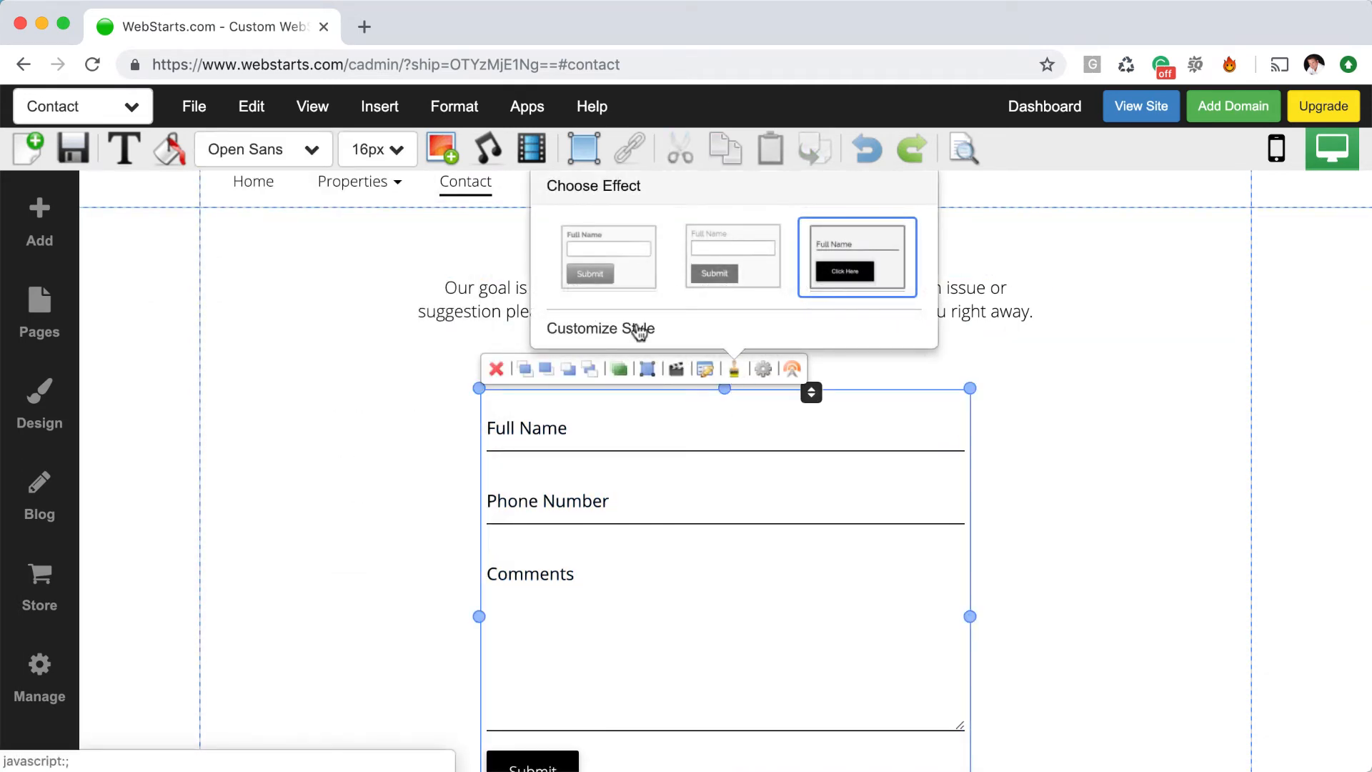
click(639, 330)
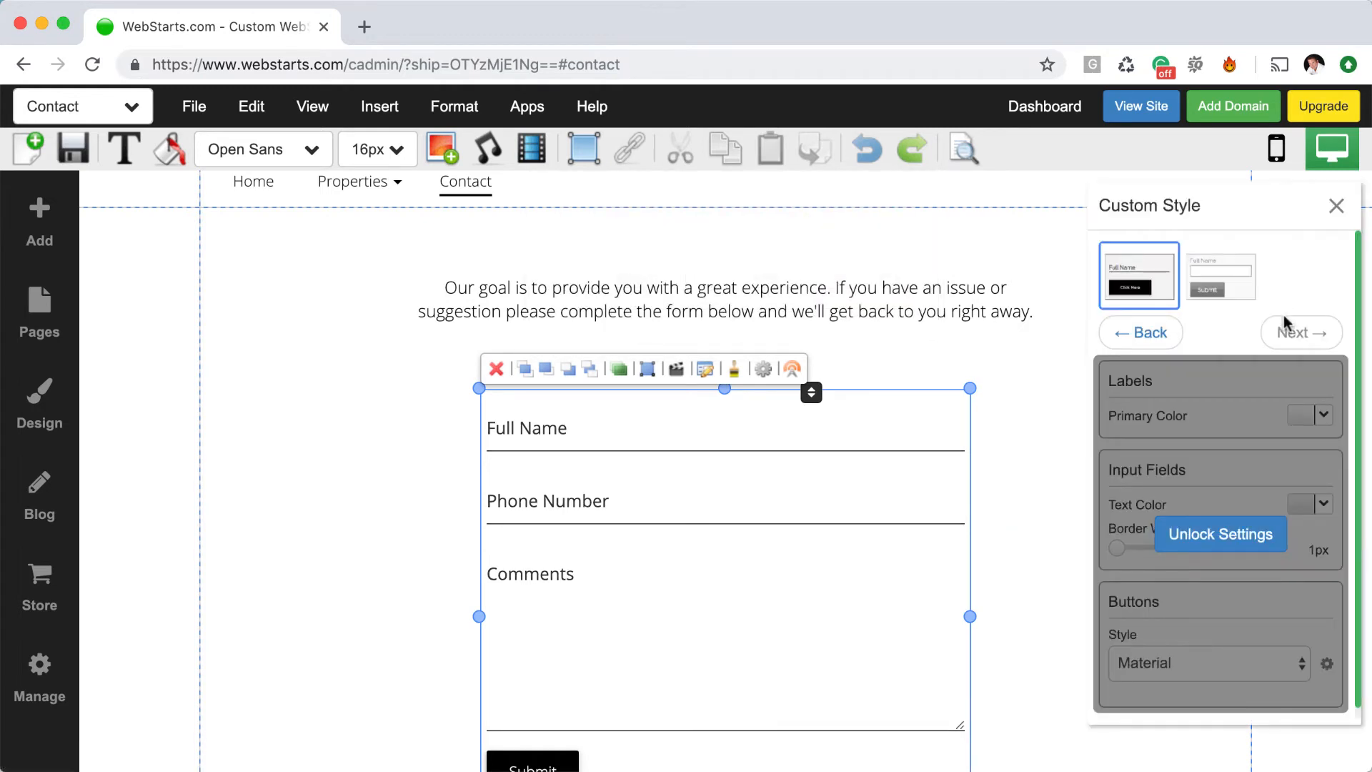
scroll(1278, 552, down, 1)
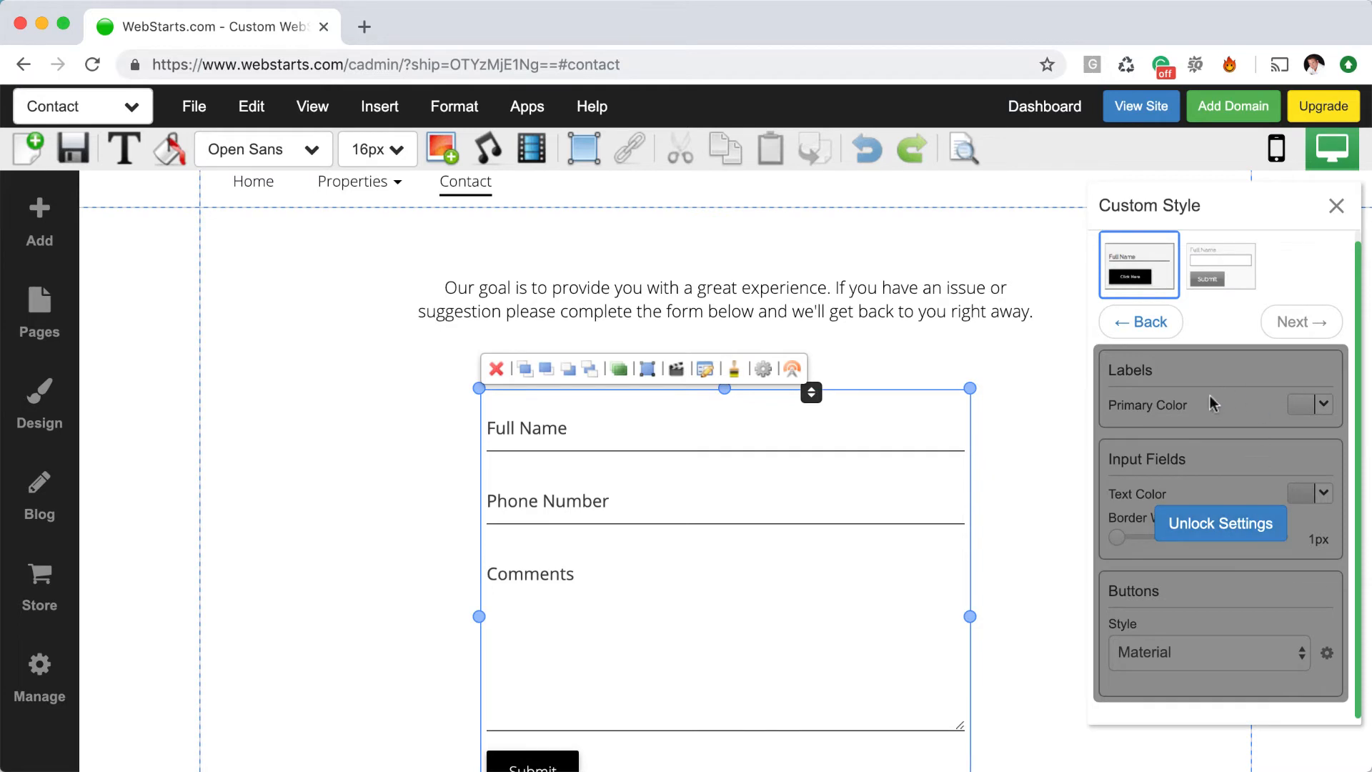
click(1027, 461)
scroll(1030, 512, down, 4)
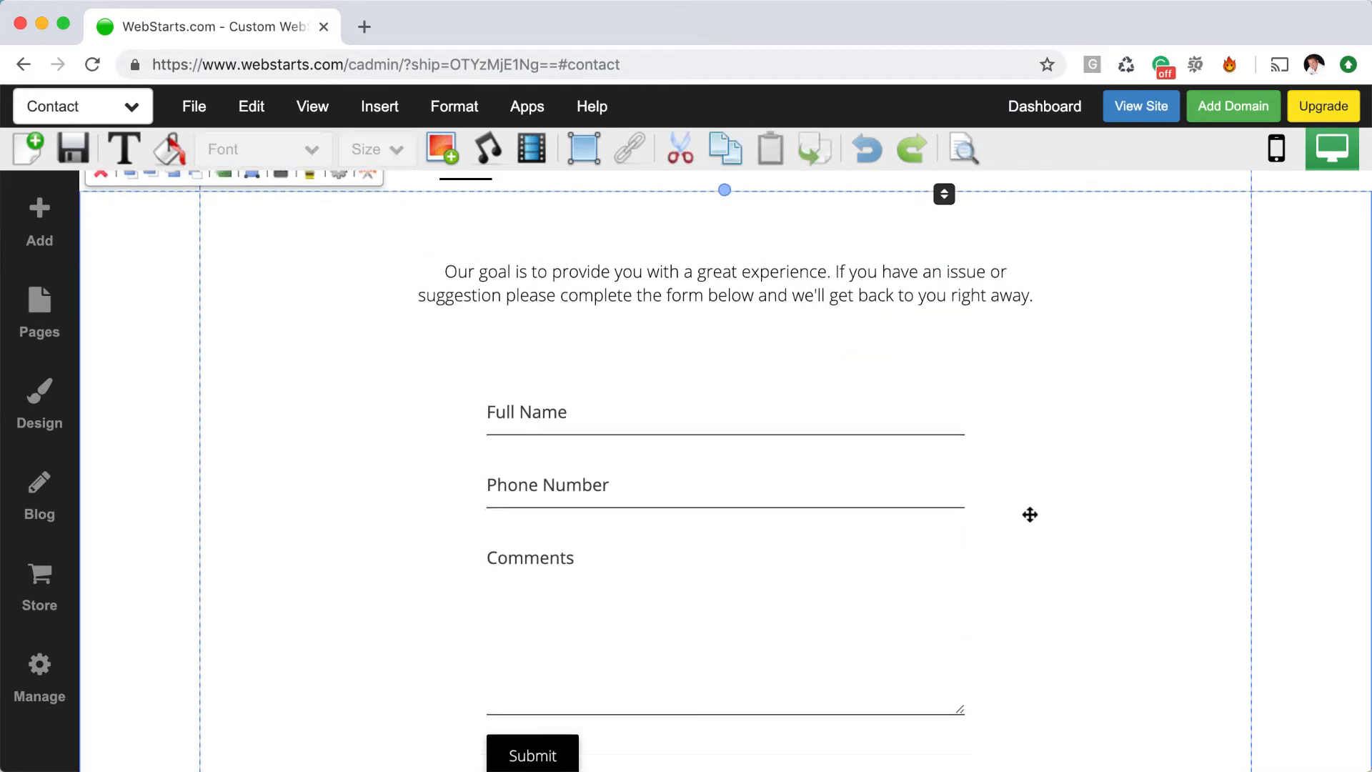
scroll(1030, 515, up, 3)
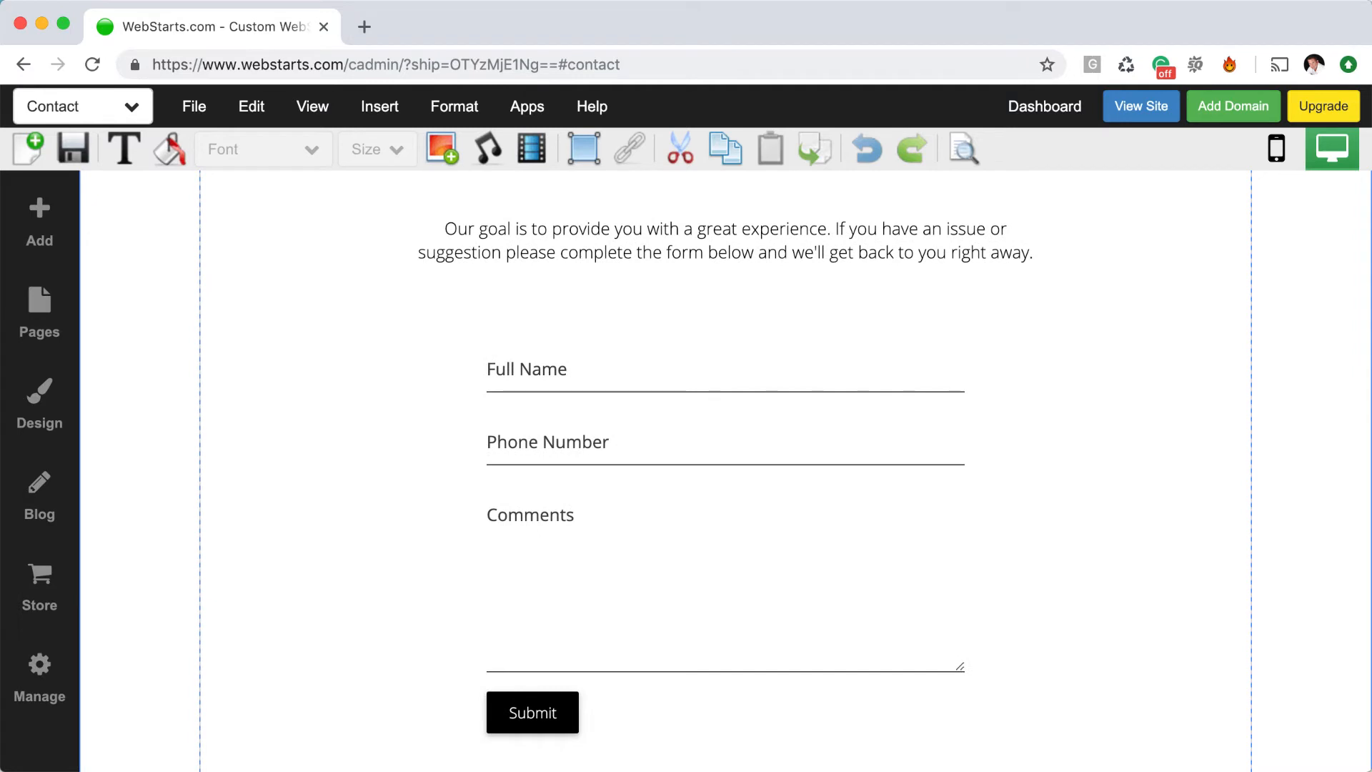
Apply the boxed-field form style to the contact form
click(830, 463)
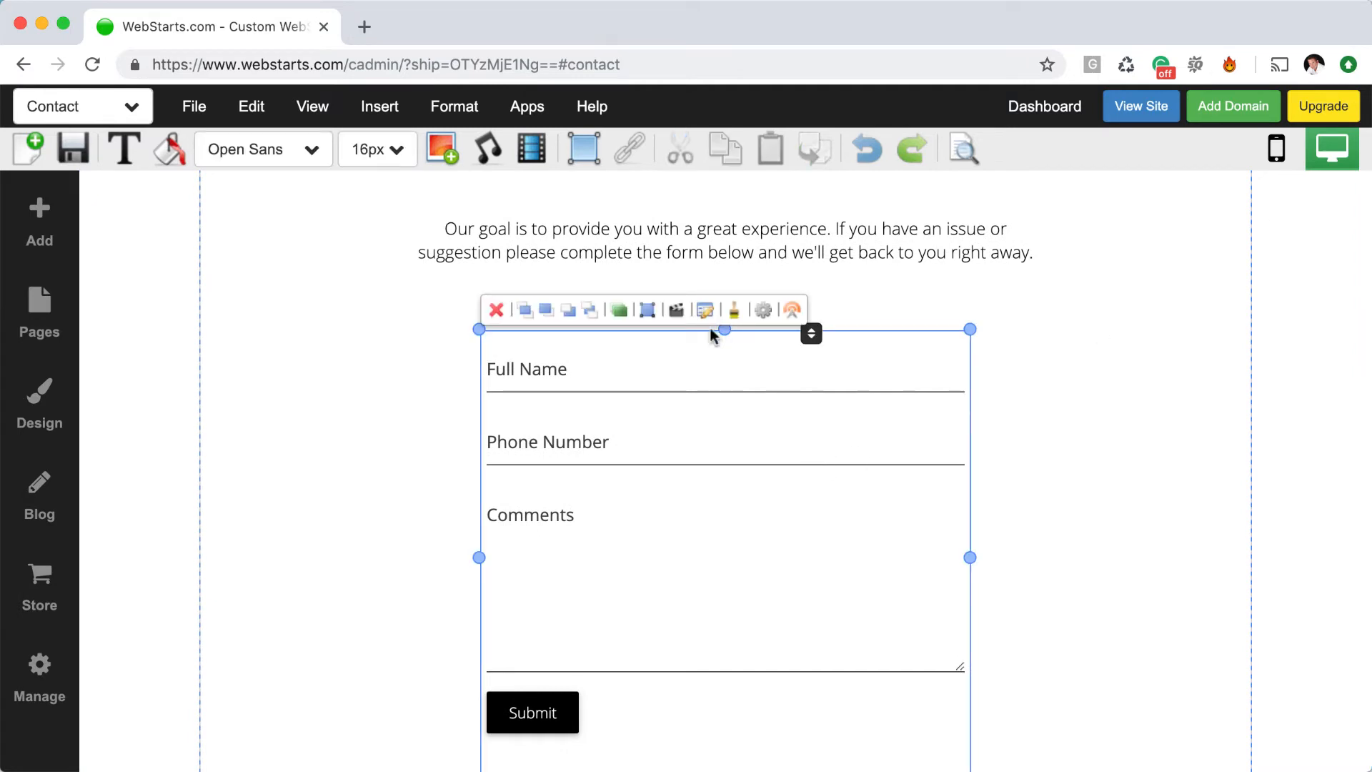
click(733, 313)
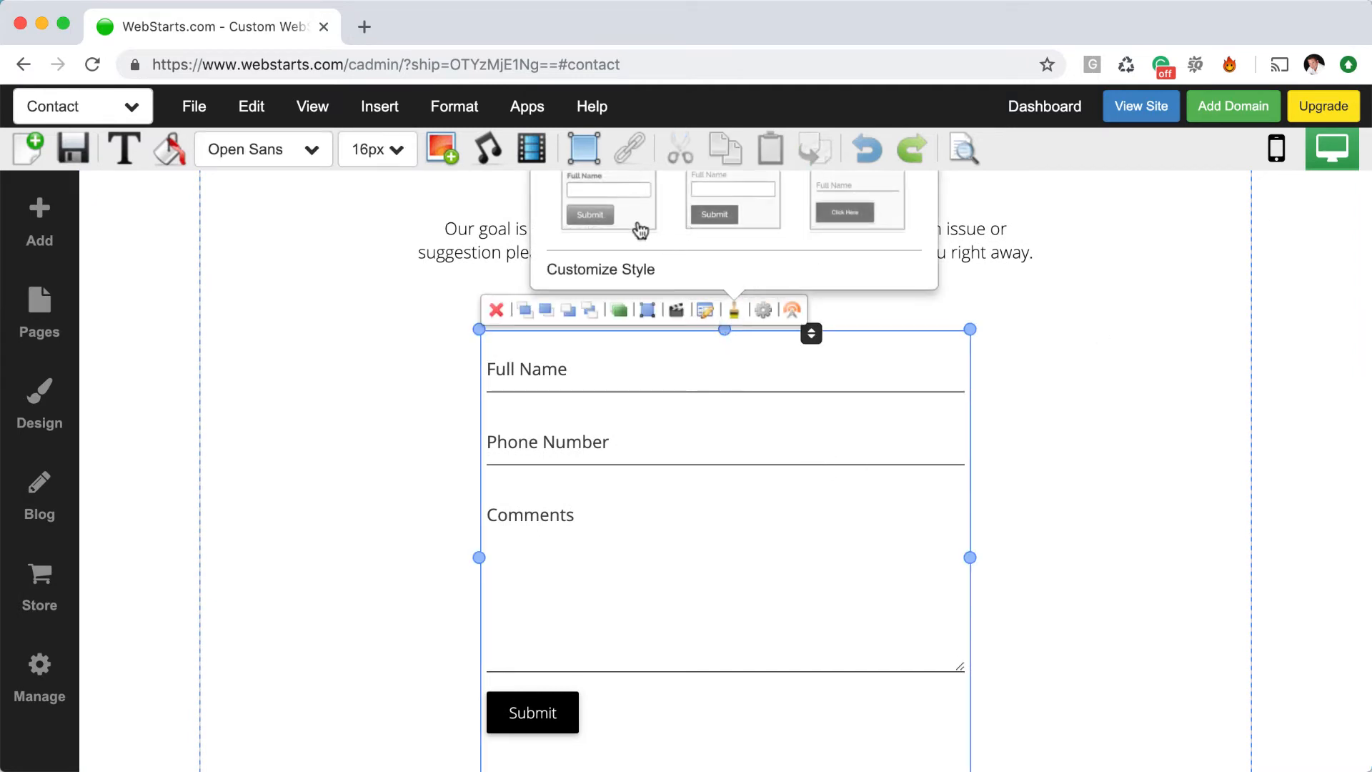
click(725, 215)
click(1025, 438)
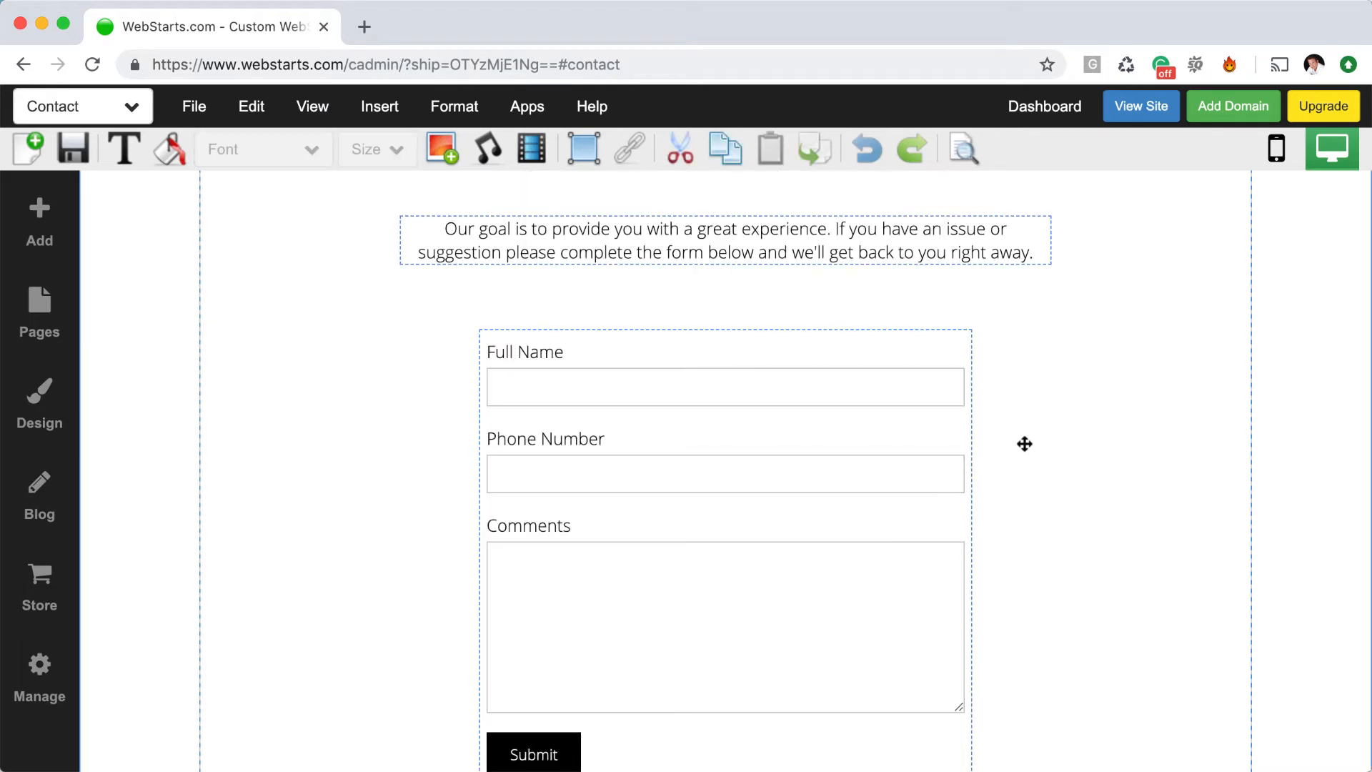
Set the form's orientation to Horizontal and shrink its height to one row
click(962, 447)
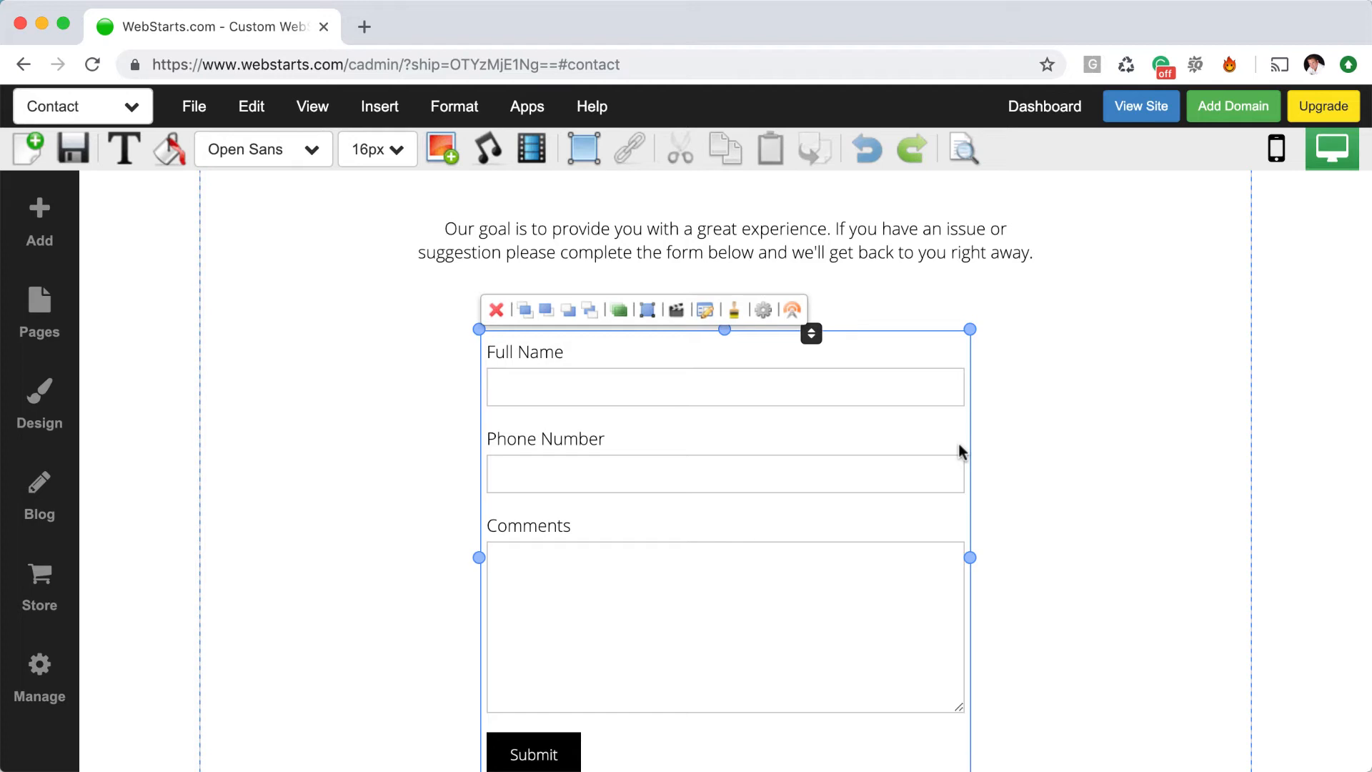
click(764, 311)
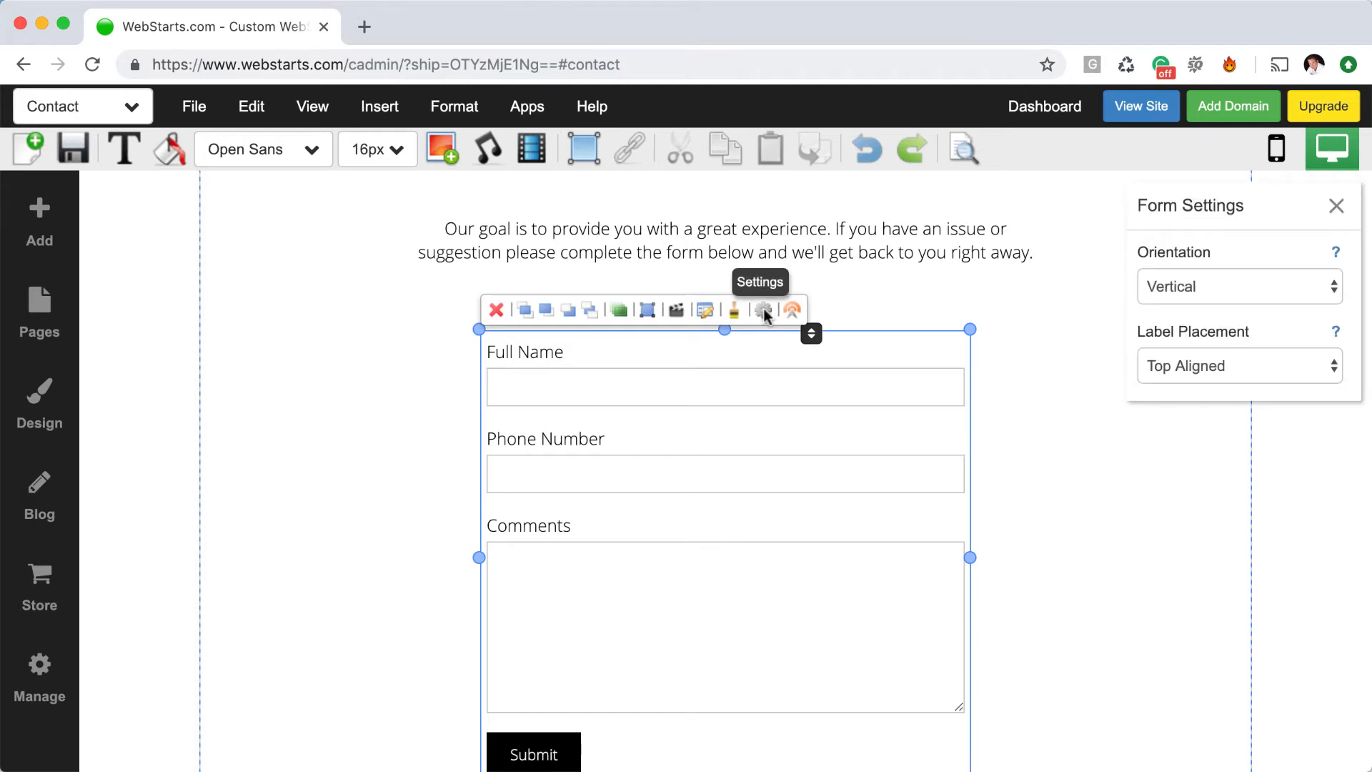
click(1188, 287)
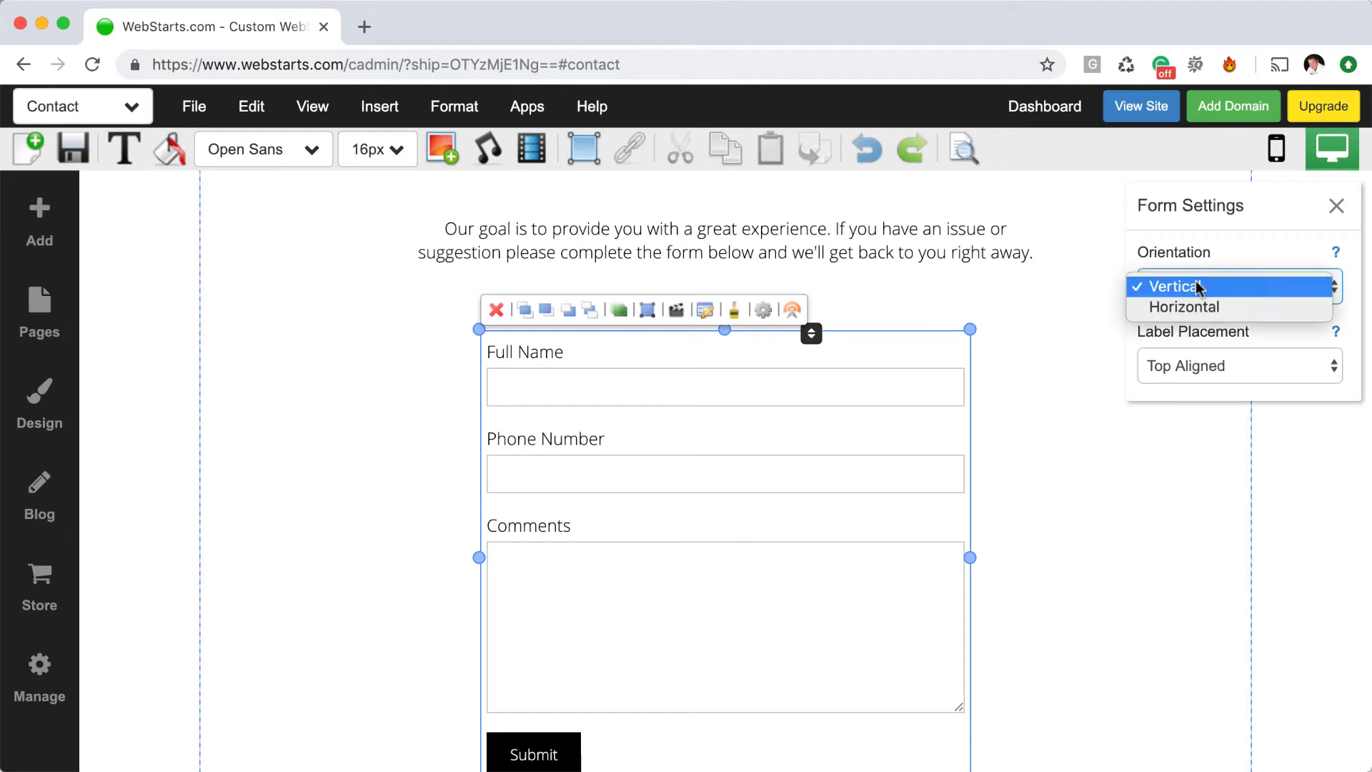
click(1196, 310)
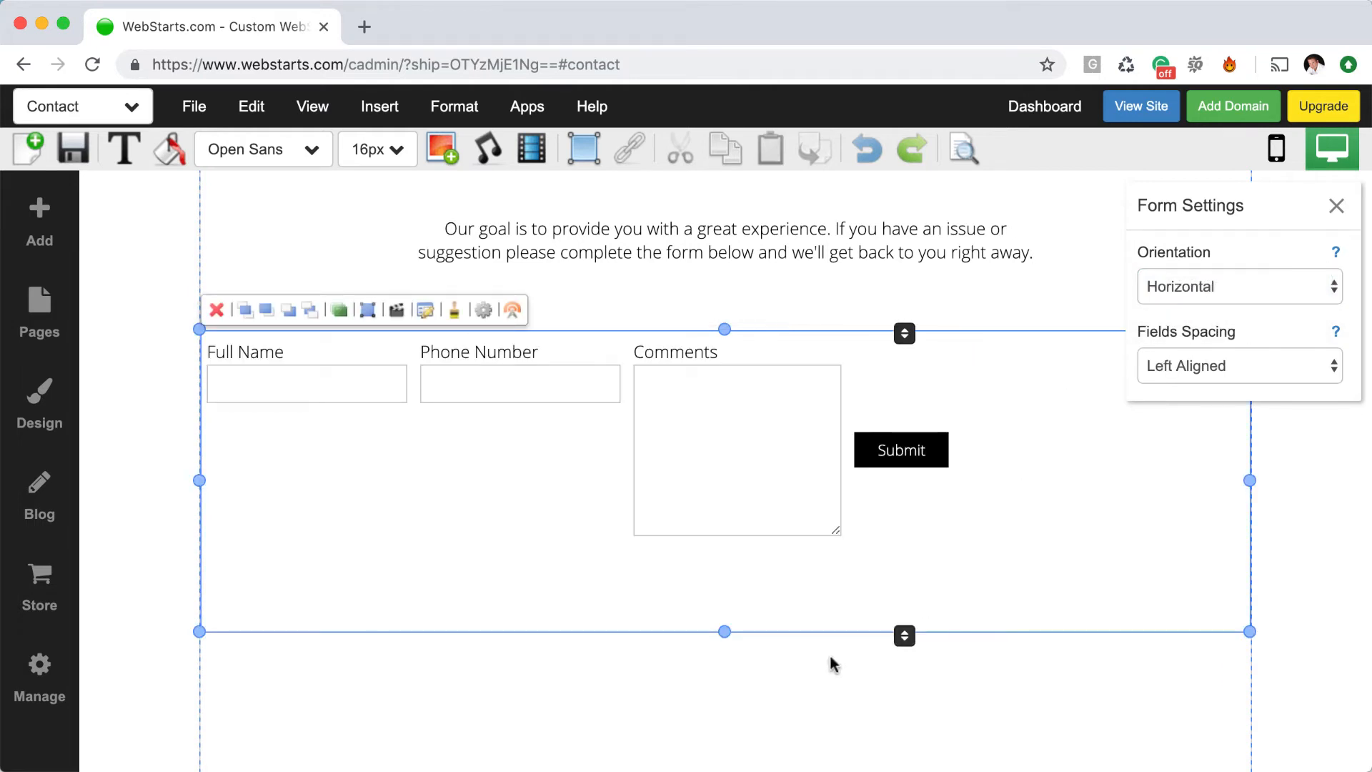
drag(723, 632, 727, 544)
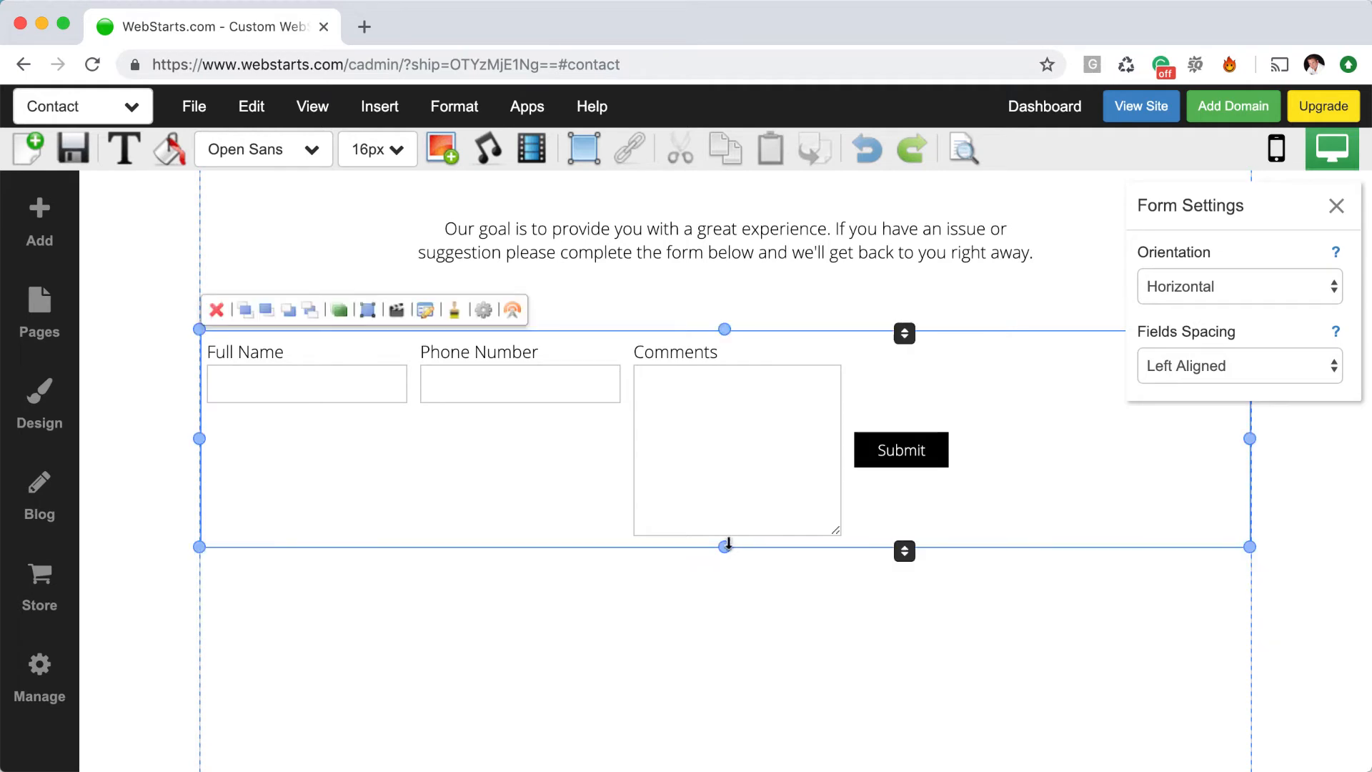
Delete the Comments field in Form Builder and update the form
double_click(751, 504)
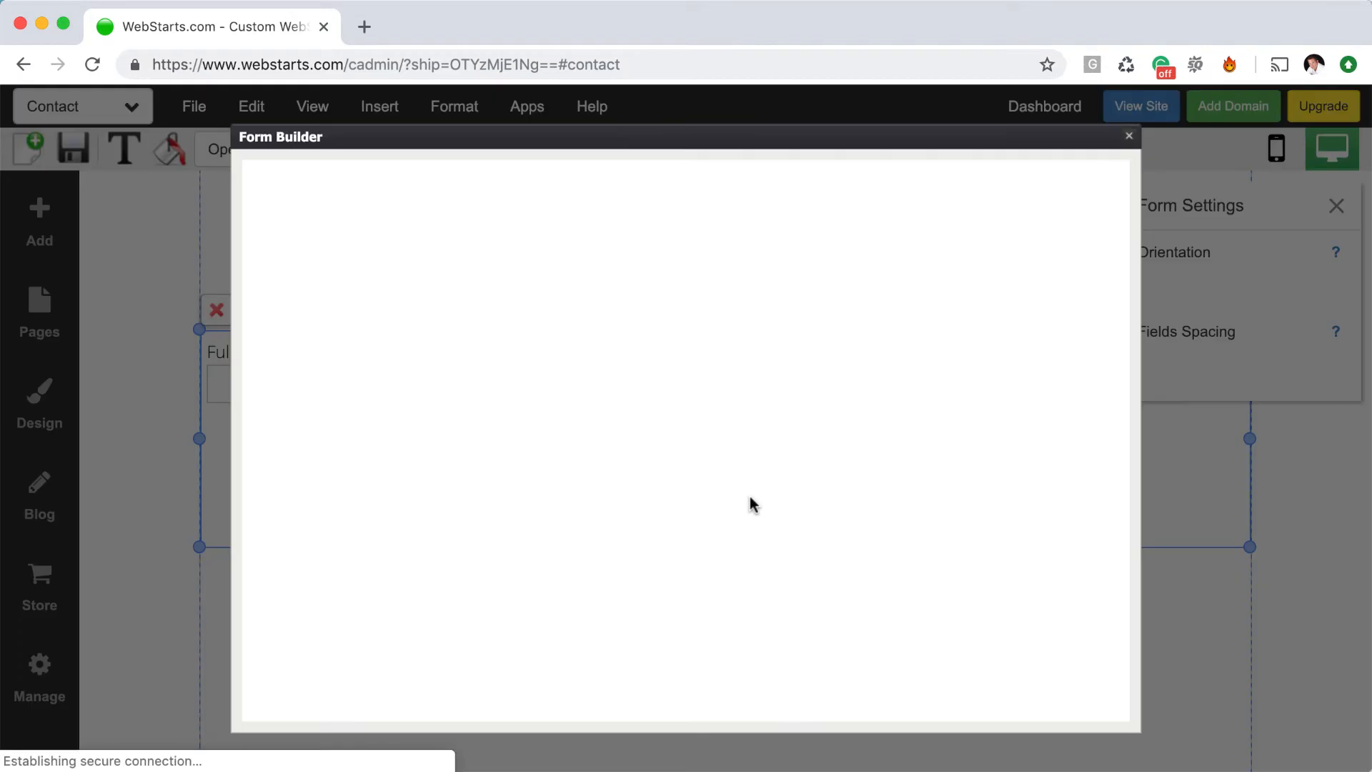
click(1078, 540)
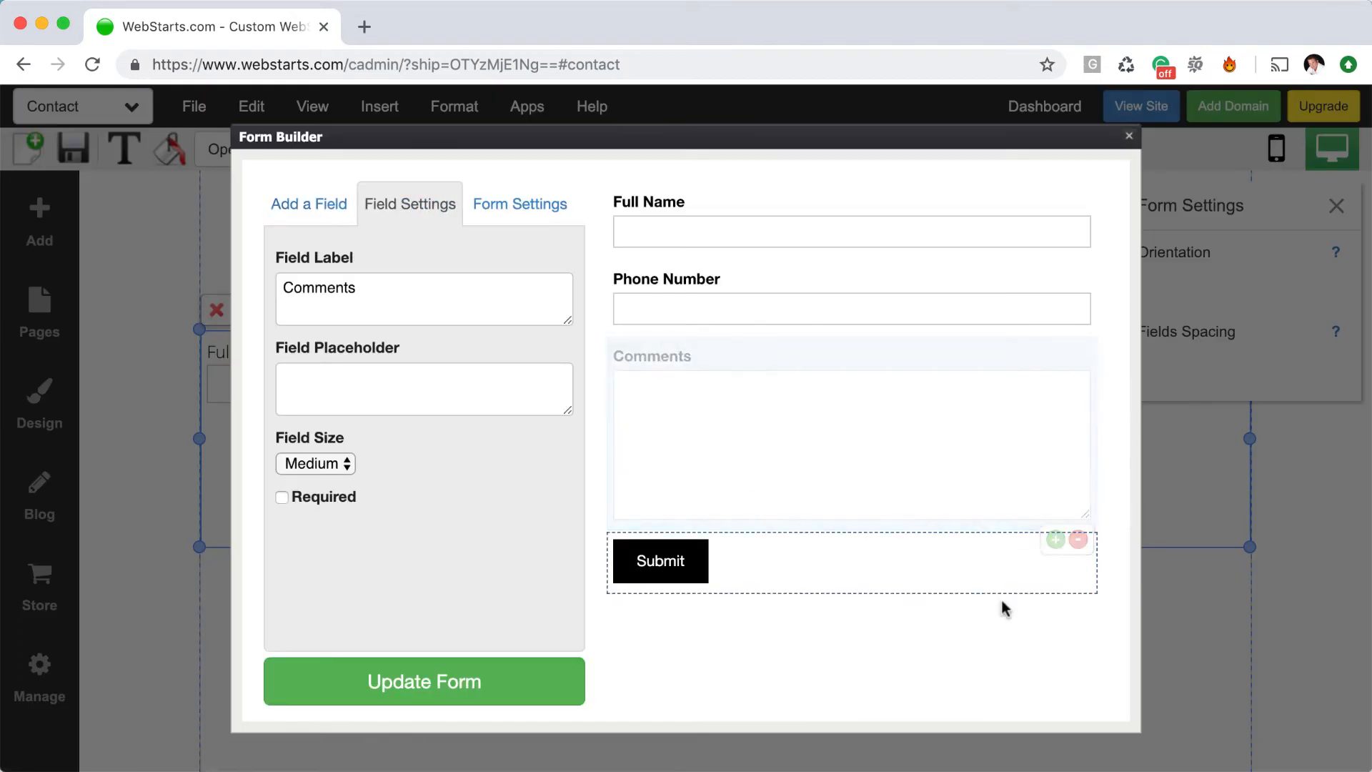
click(536, 690)
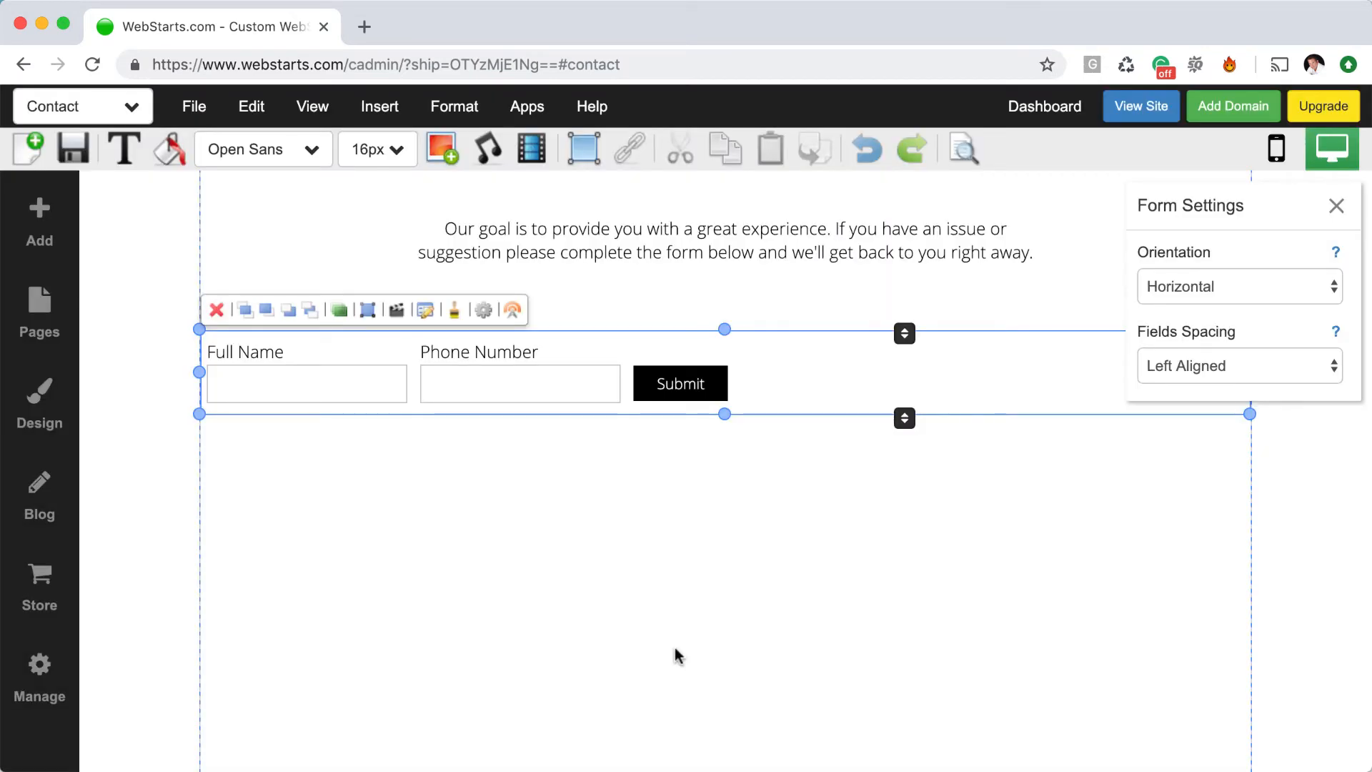
click(676, 650)
click(778, 407)
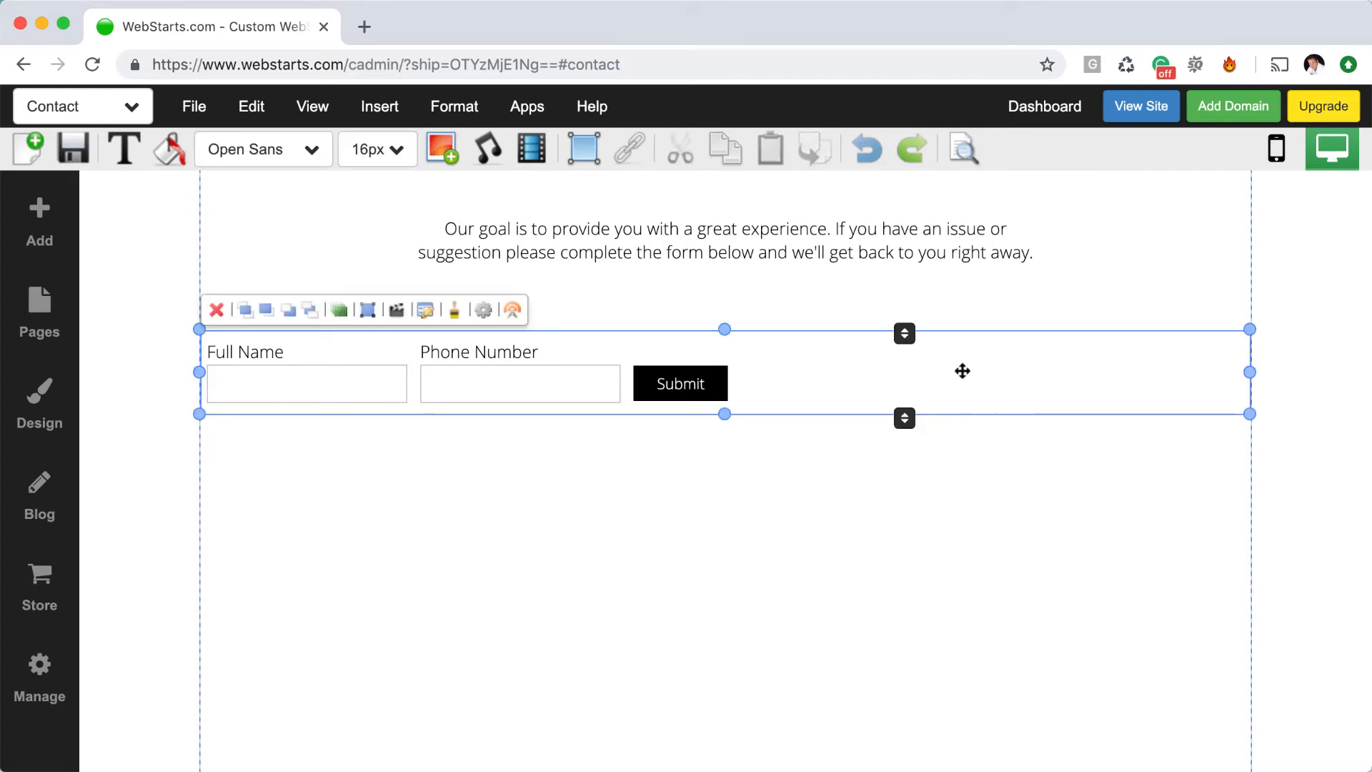
Try Center, Space Around and Space Between field spacing, settling on Space Evenly
click(486, 312)
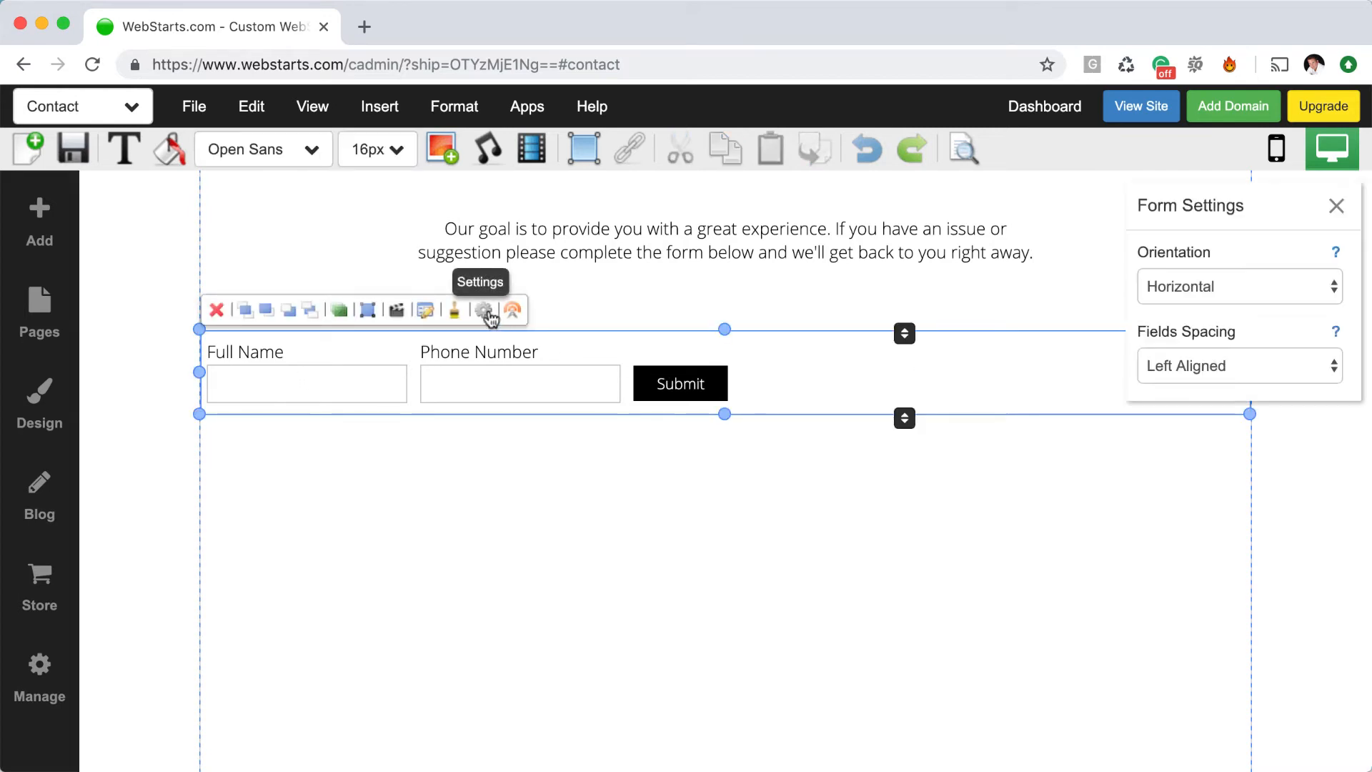
click(1210, 365)
click(1208, 387)
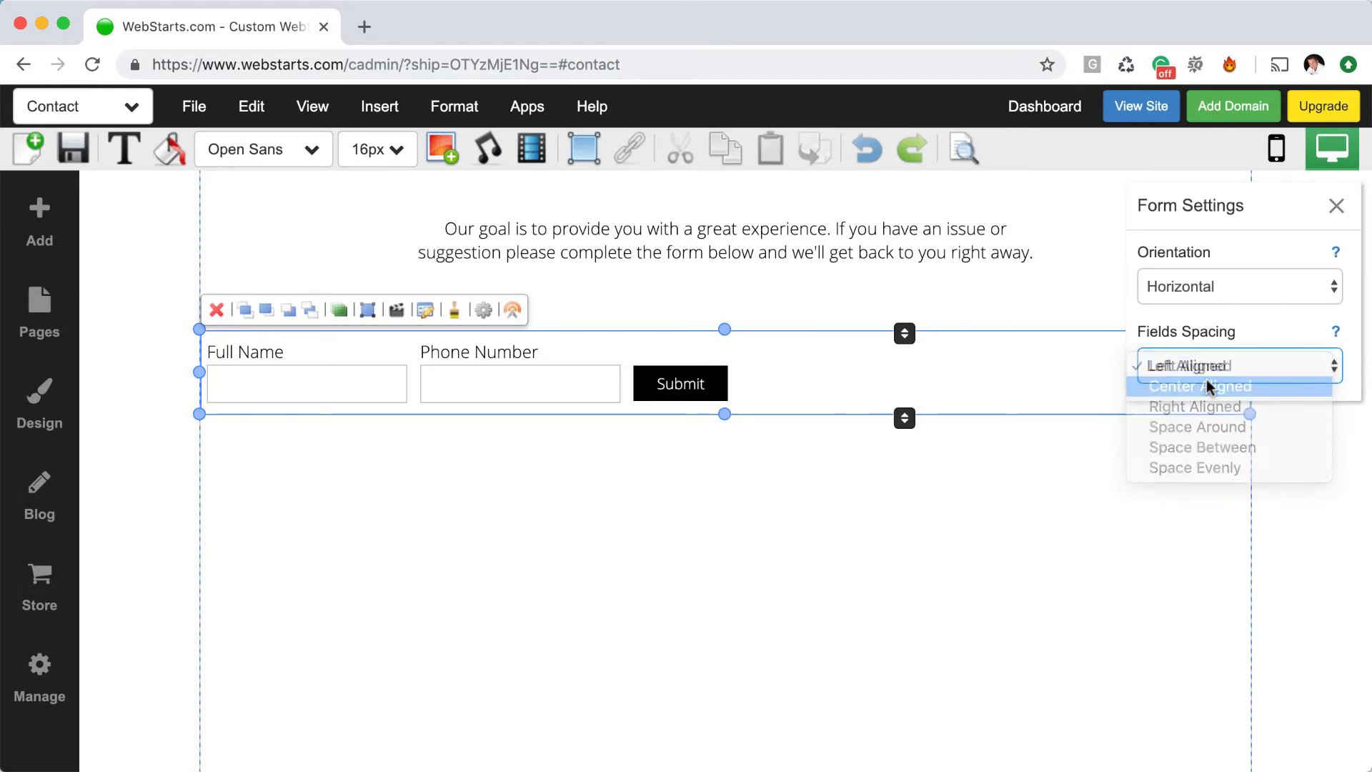
click(1212, 370)
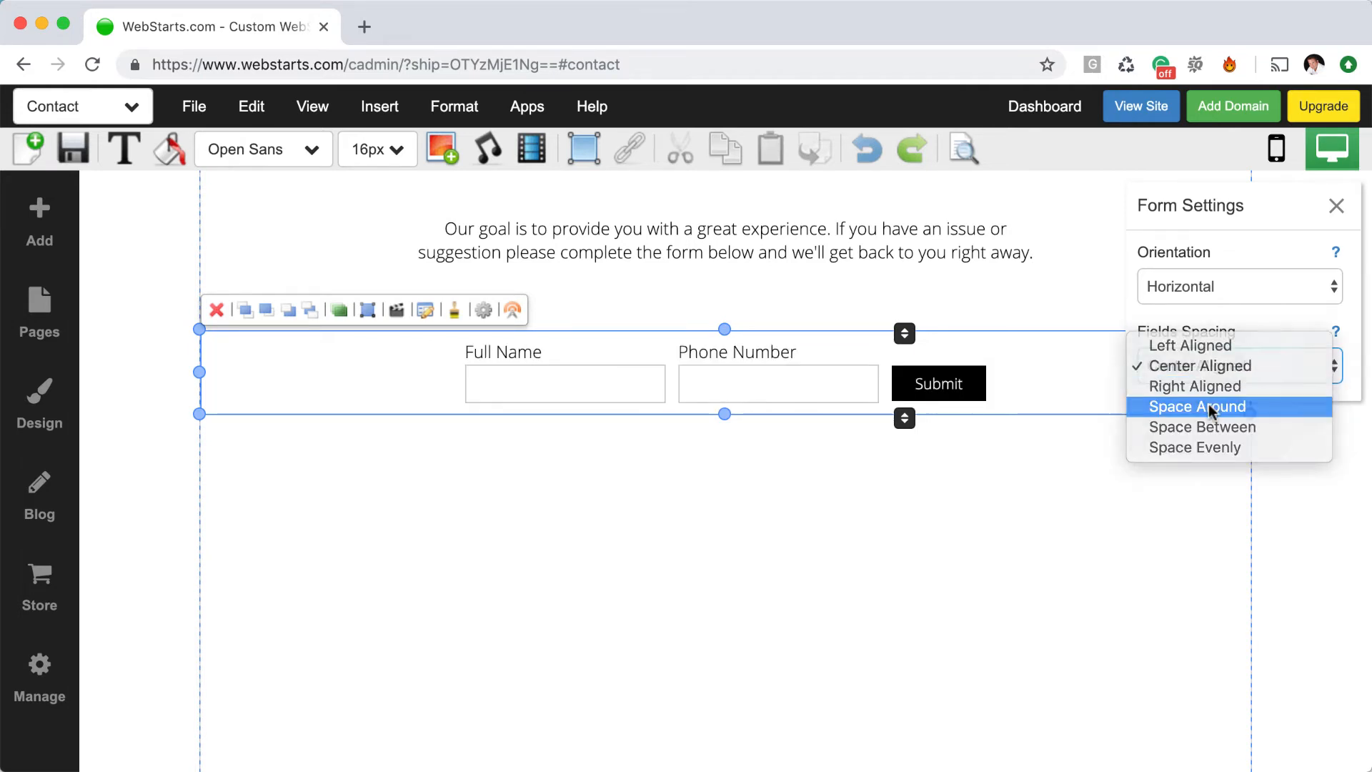
click(1210, 408)
click(1228, 370)
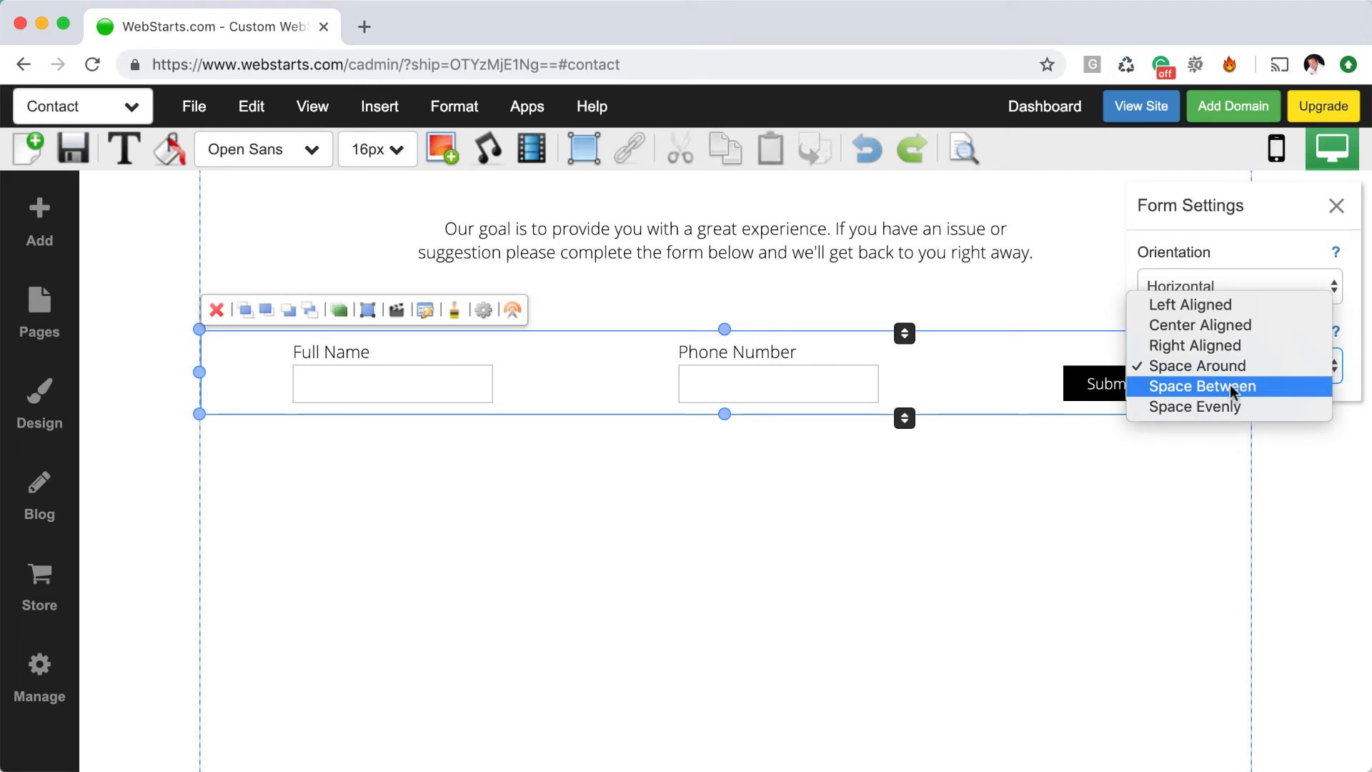
click(1230, 386)
click(1234, 367)
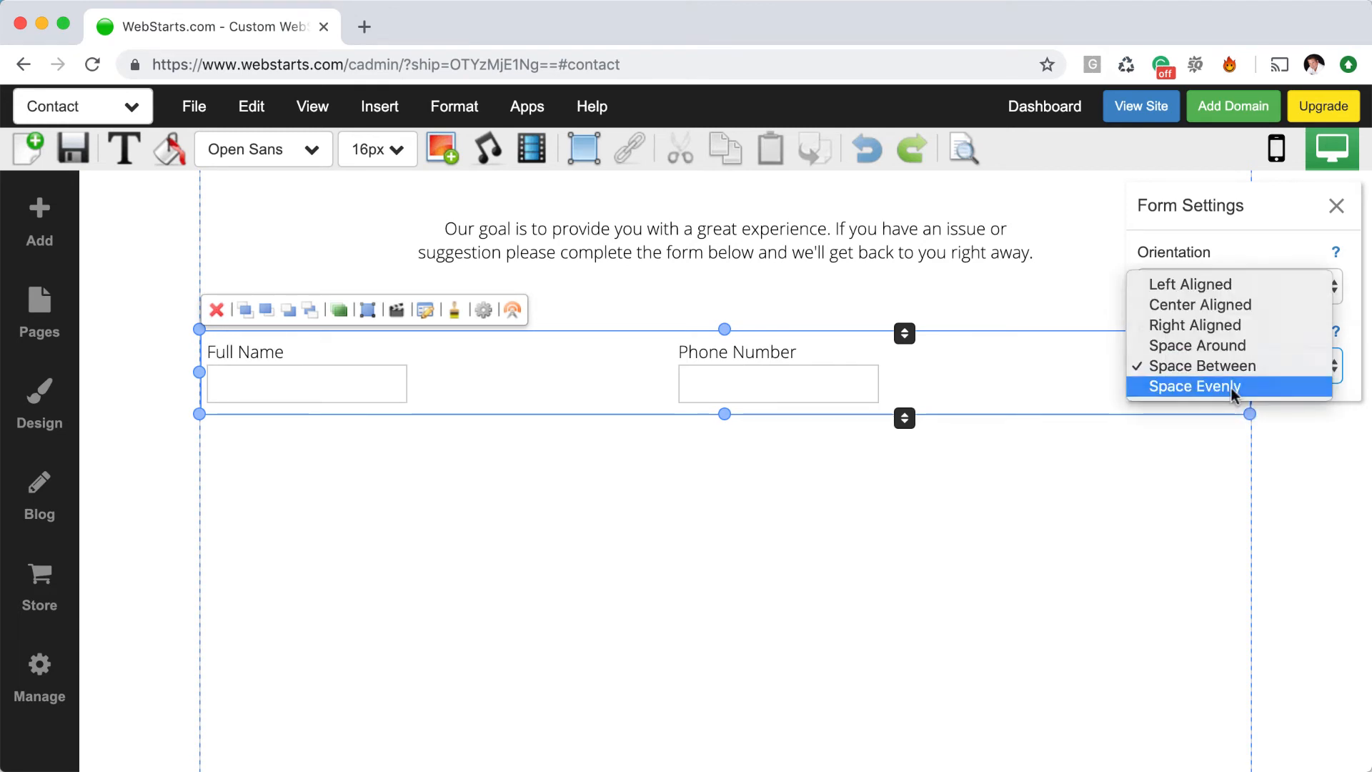
click(1233, 388)
click(1099, 539)
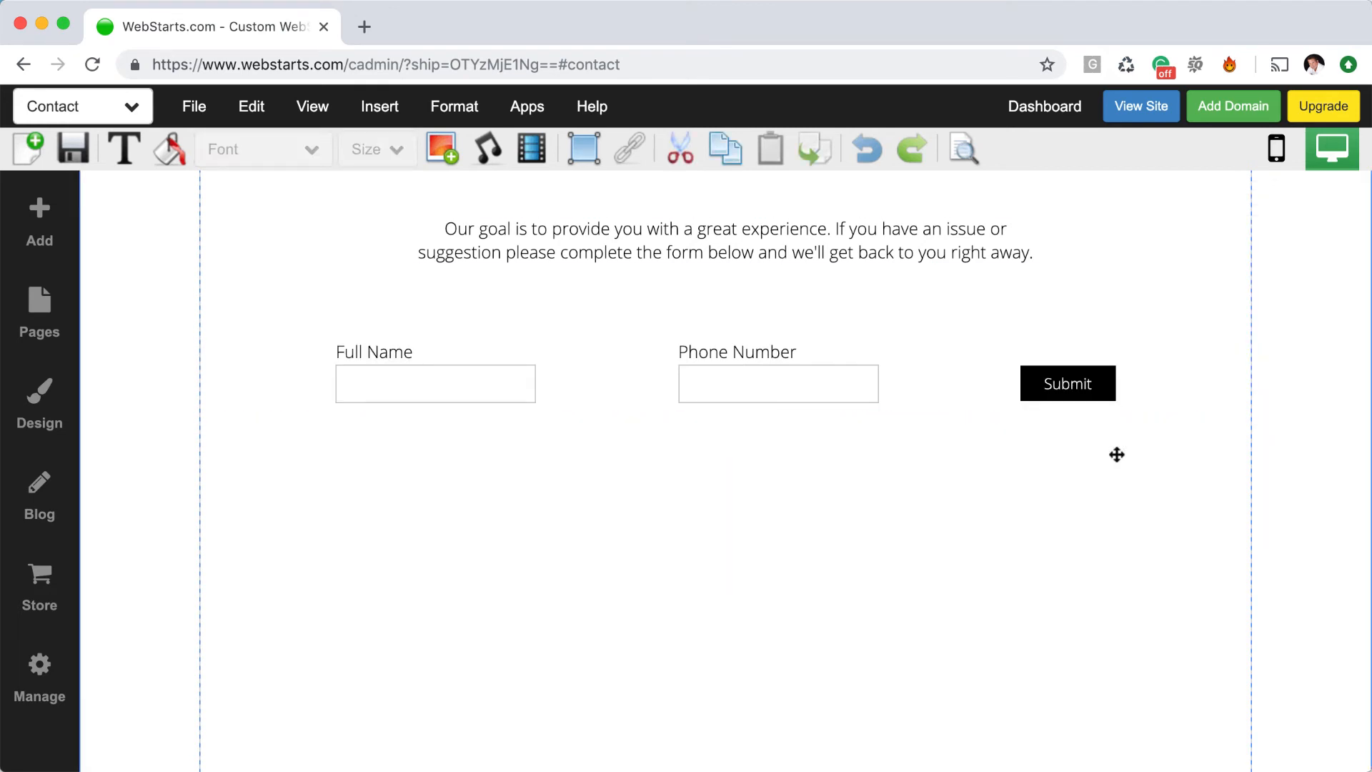
Switch the form's orientation back to Vertical
click(1128, 401)
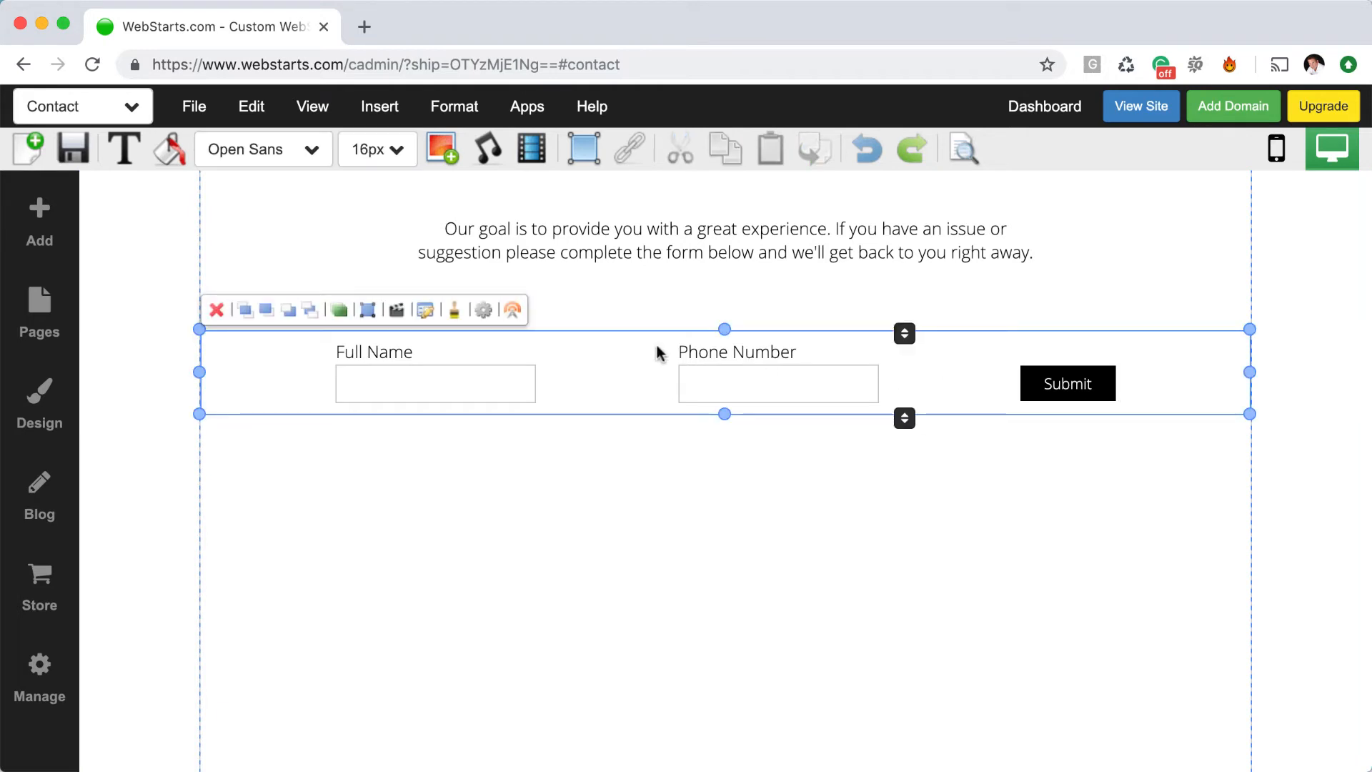
click(483, 309)
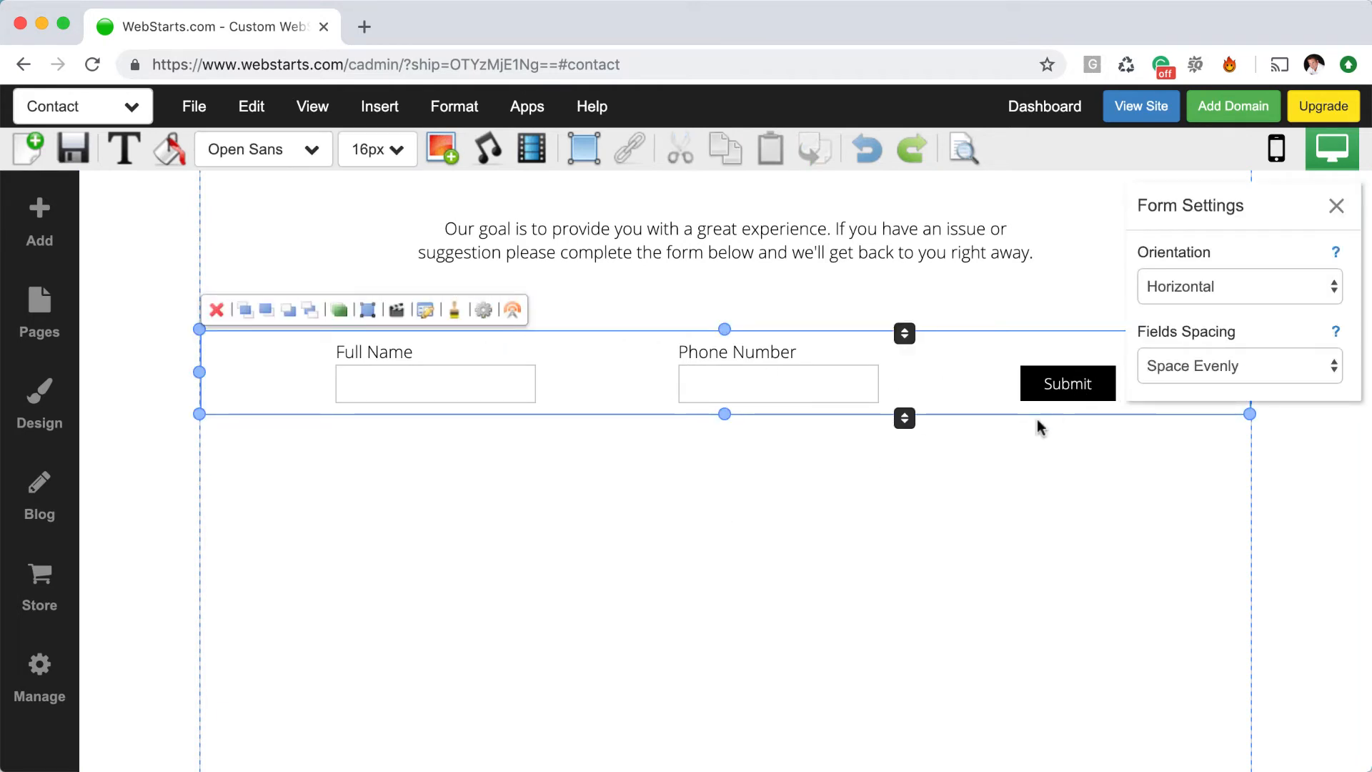
click(1180, 290)
click(1165, 268)
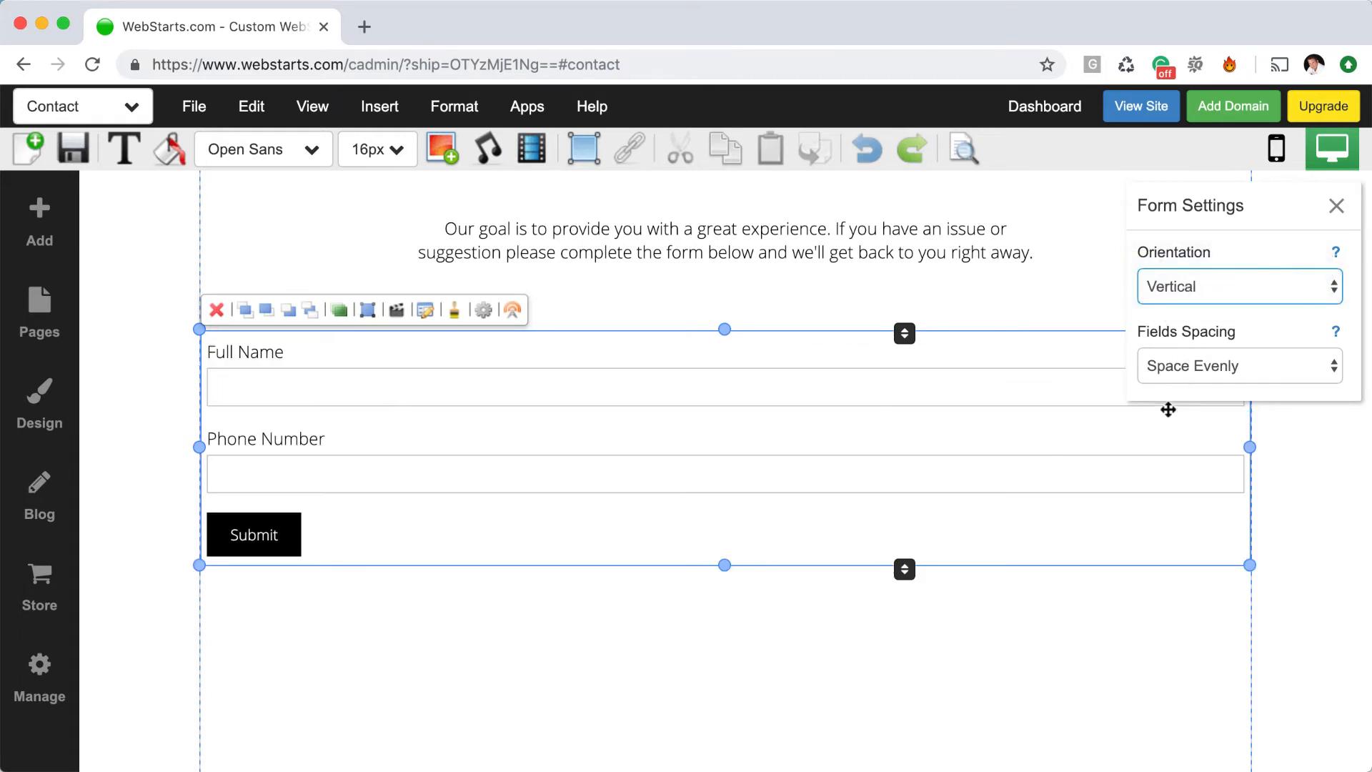
click(1197, 367)
Try Left Aligned and Right Aligned label placement, then return the contact form to Top Aligned
click(1199, 370)
click(1072, 289)
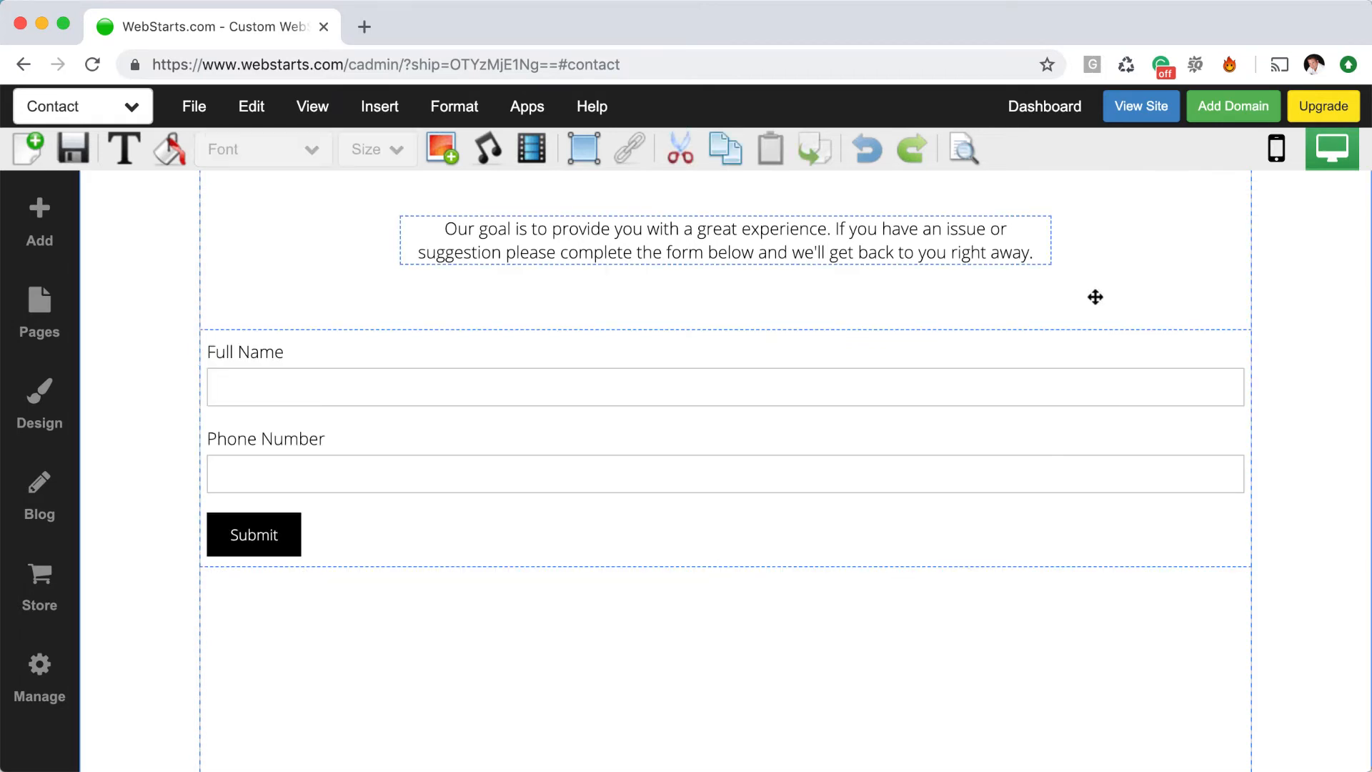
click(574, 446)
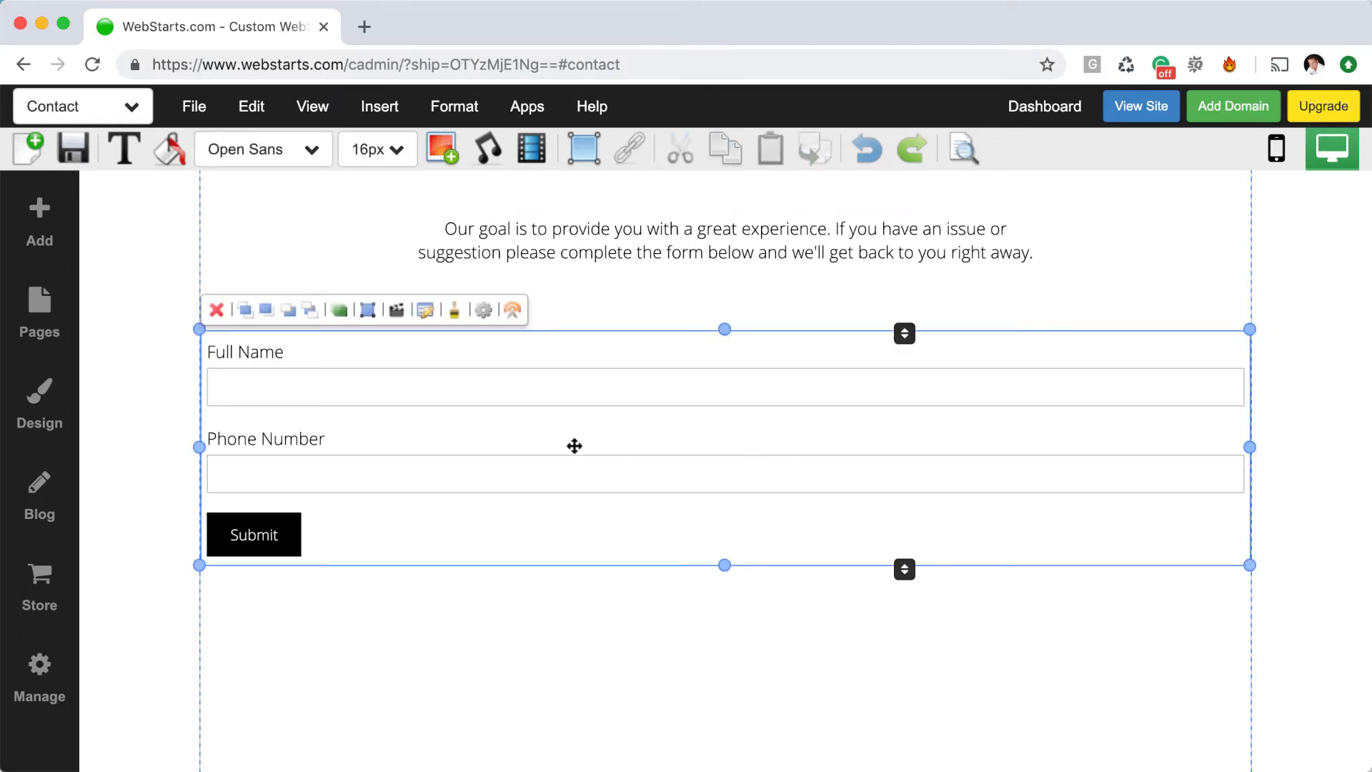
click(483, 309)
click(1188, 383)
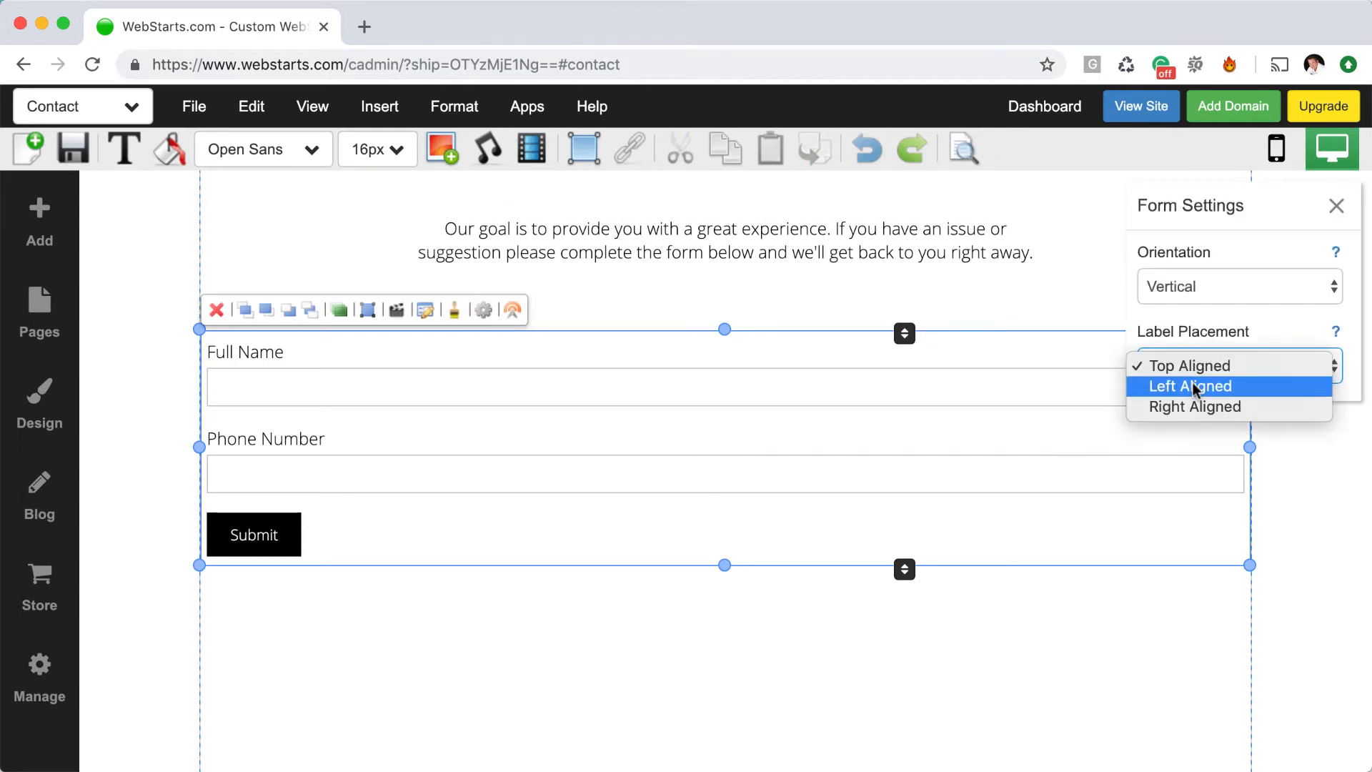
click(1191, 389)
click(1193, 379)
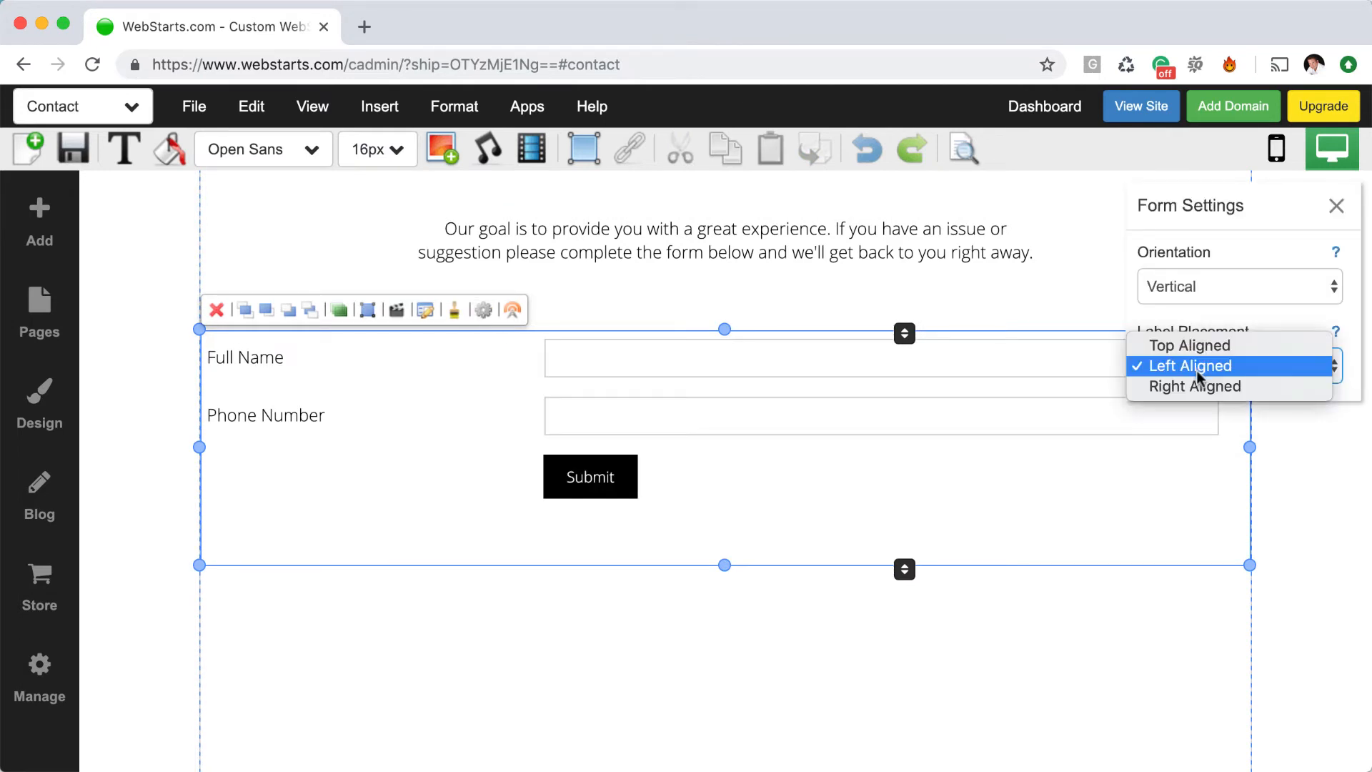
click(1198, 388)
click(1203, 373)
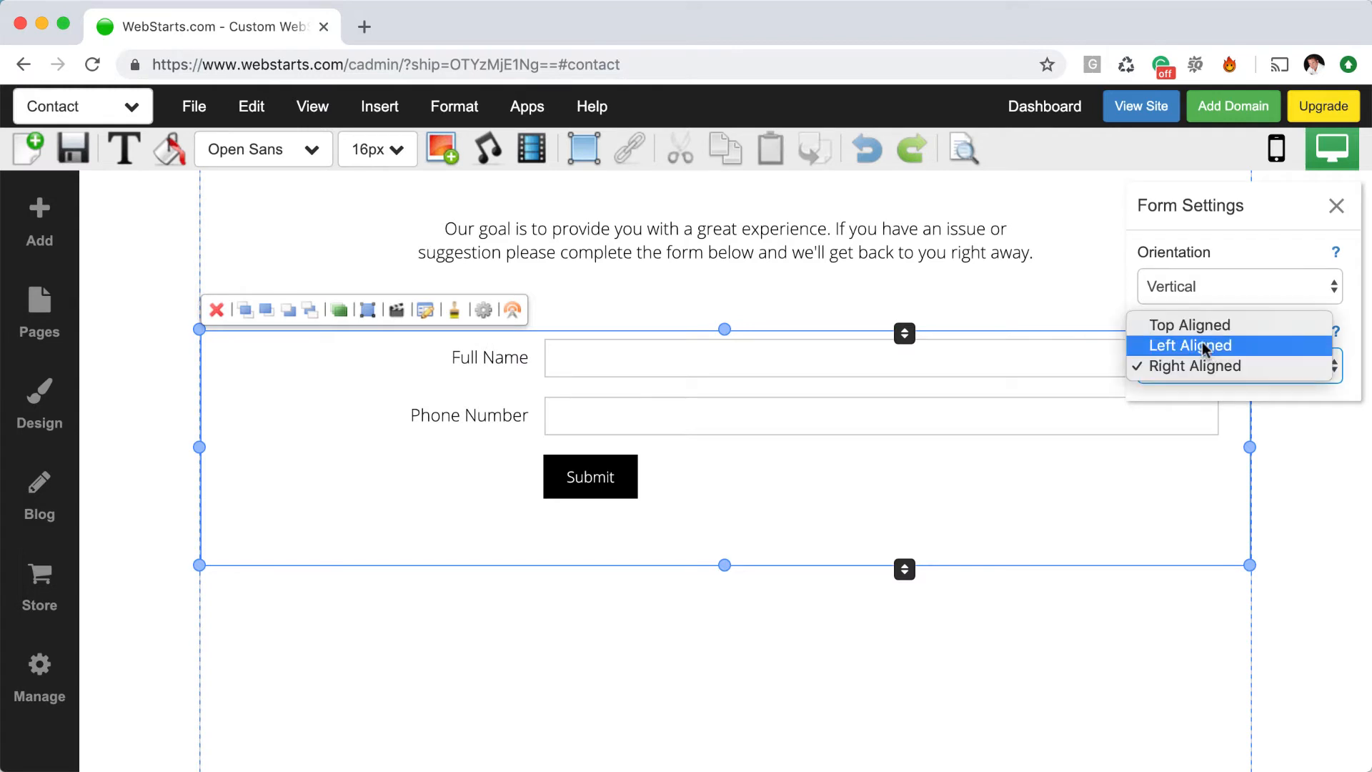
click(1203, 322)
Narrow the contact form and centre it under the intro text
click(1098, 613)
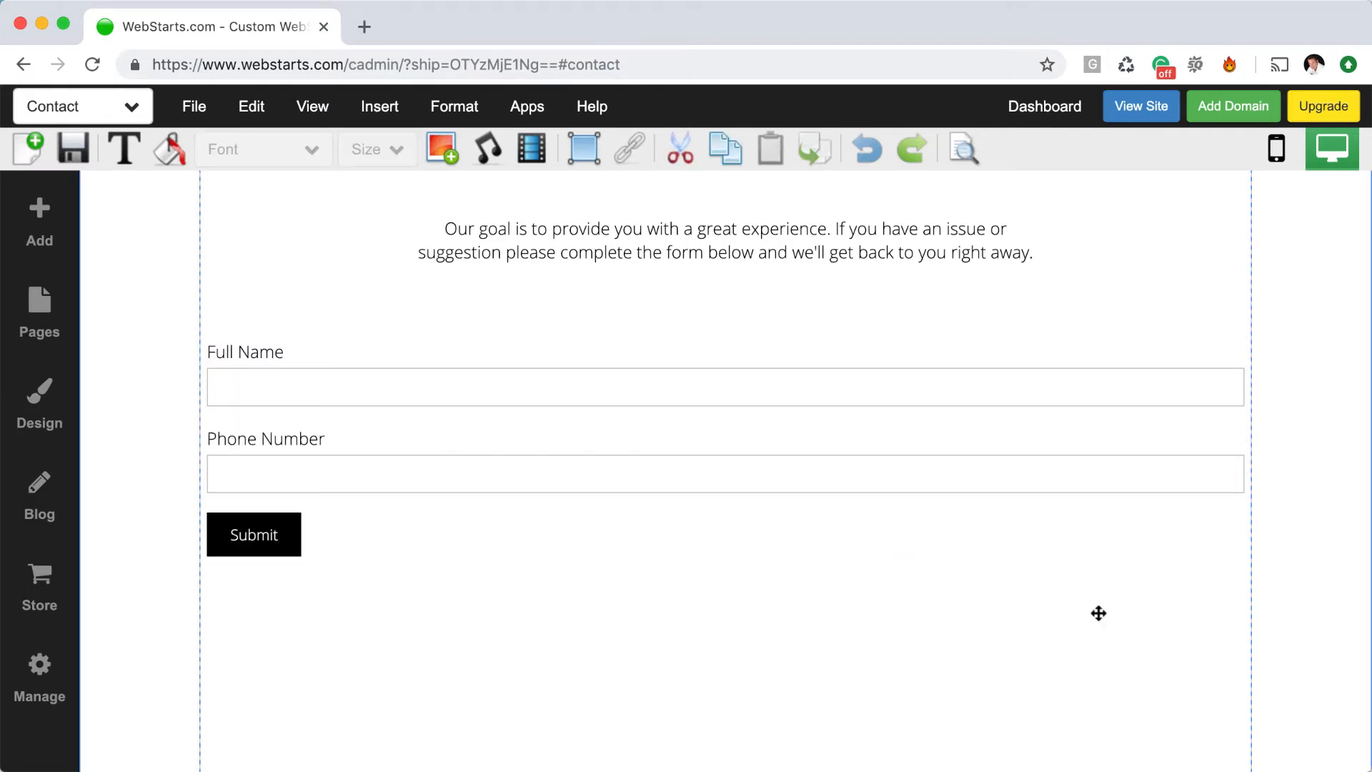
click(1066, 431)
drag(1253, 451, 769, 480)
drag(454, 475, 697, 495)
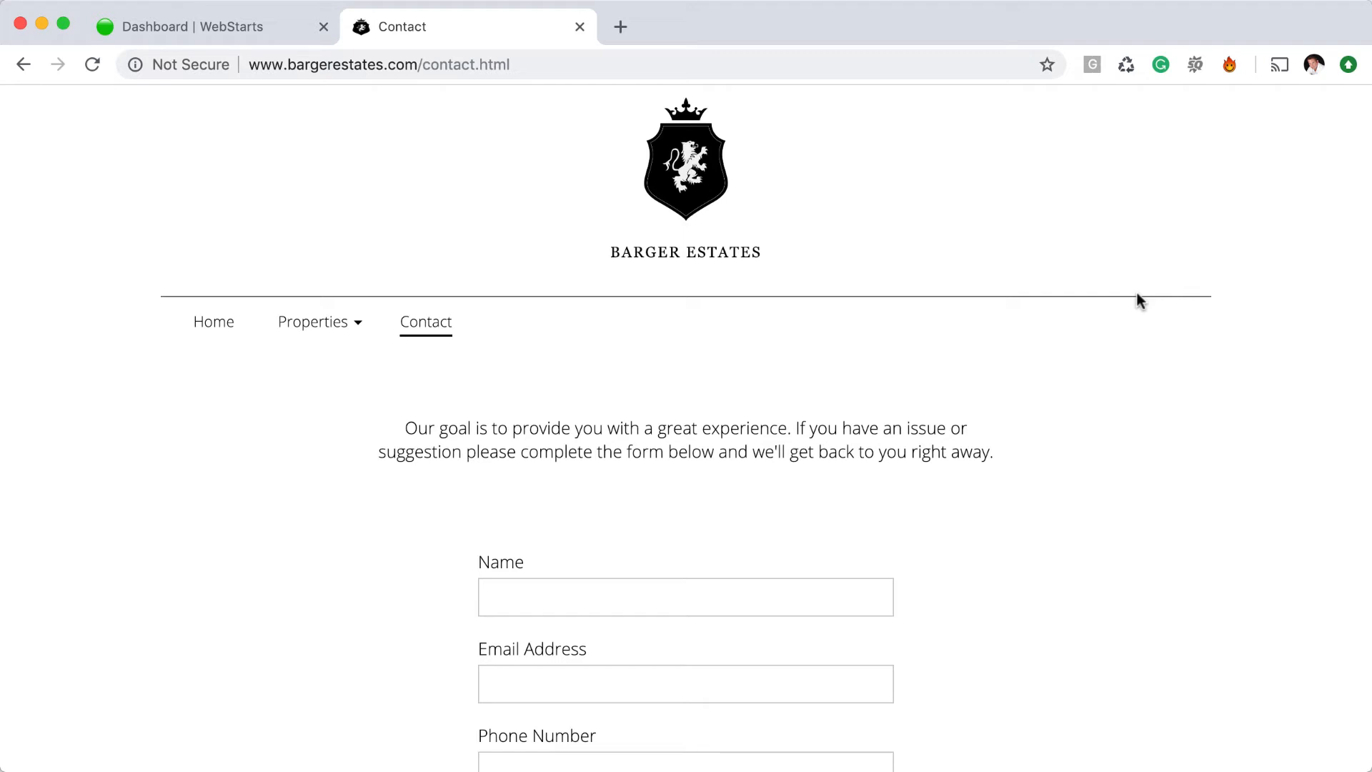
Scroll through the live contact form, then open the dashboard's Contacts tile listing 99 contacts
scroll(1168, 406, down, 5)
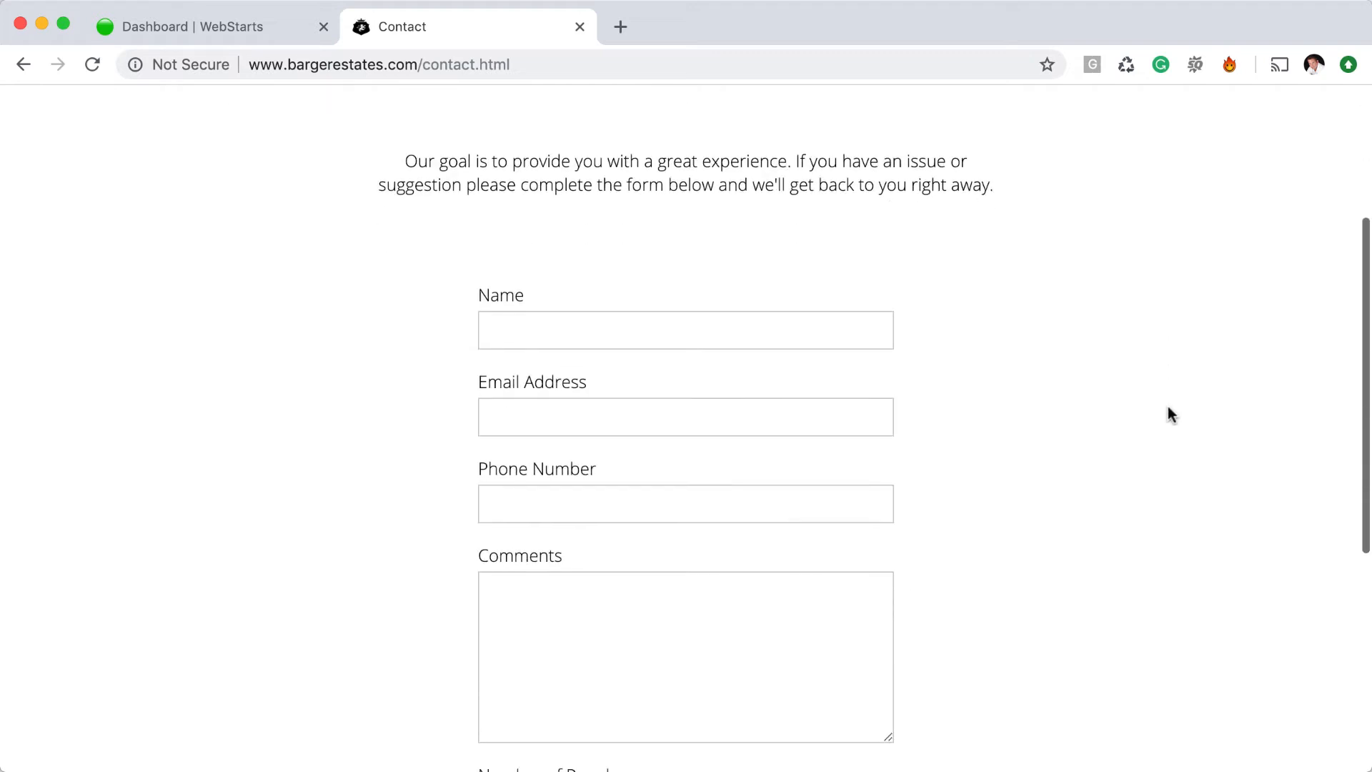
scroll(788, 390, down, 2)
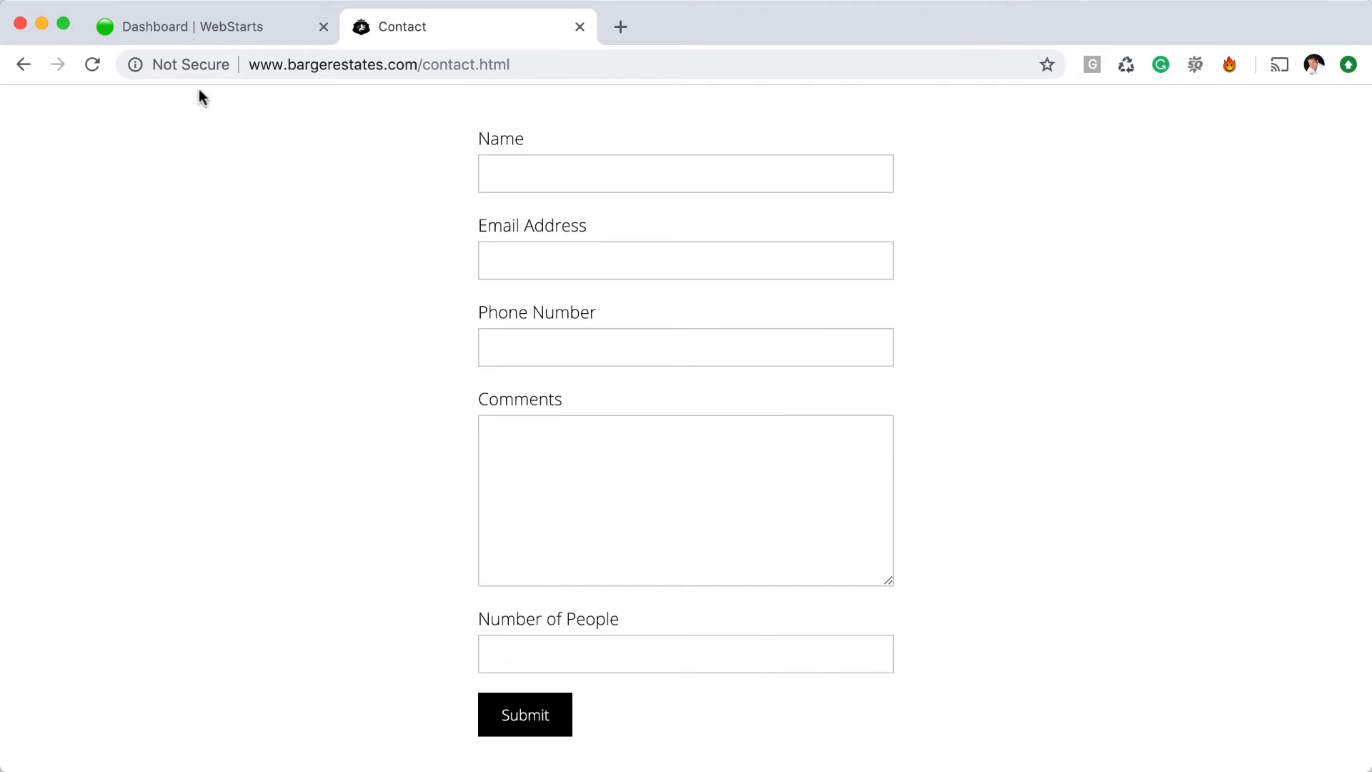
click(204, 37)
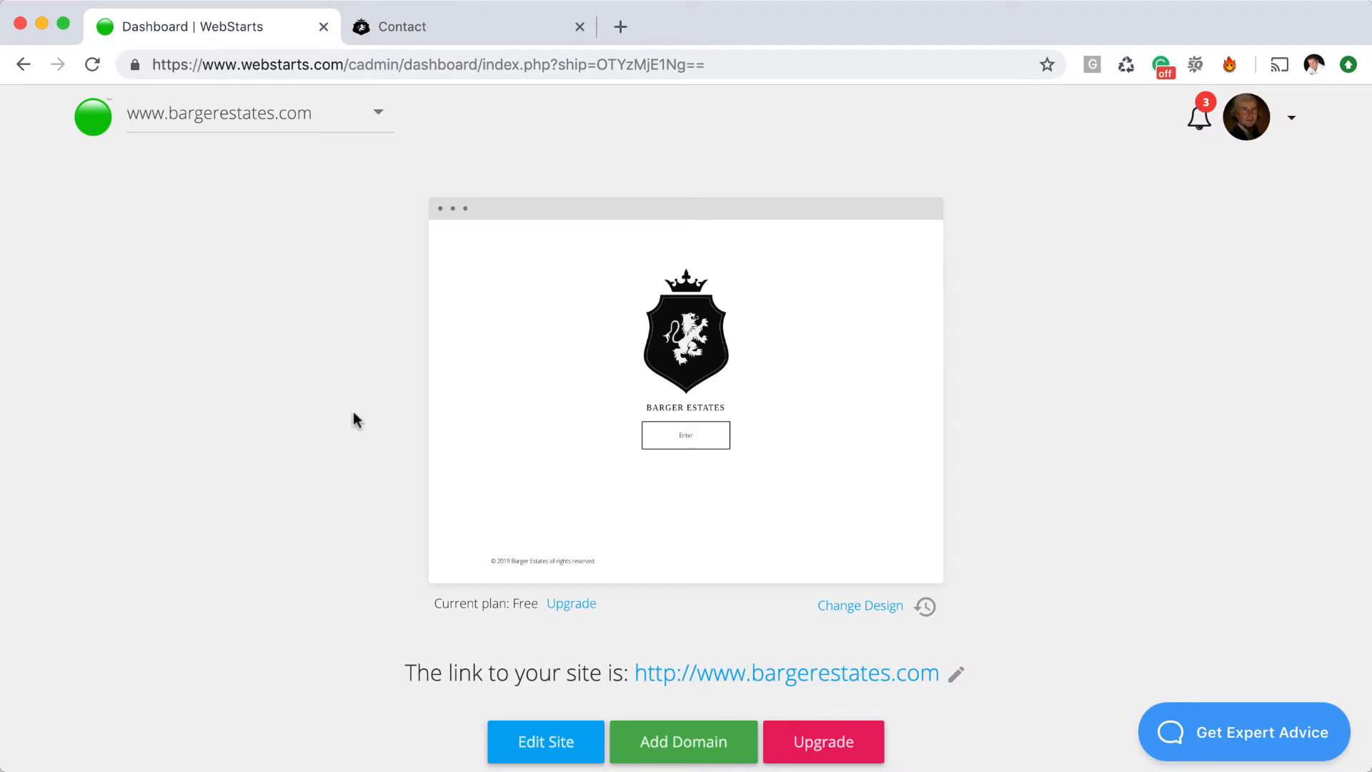
scroll(409, 496, down, 8)
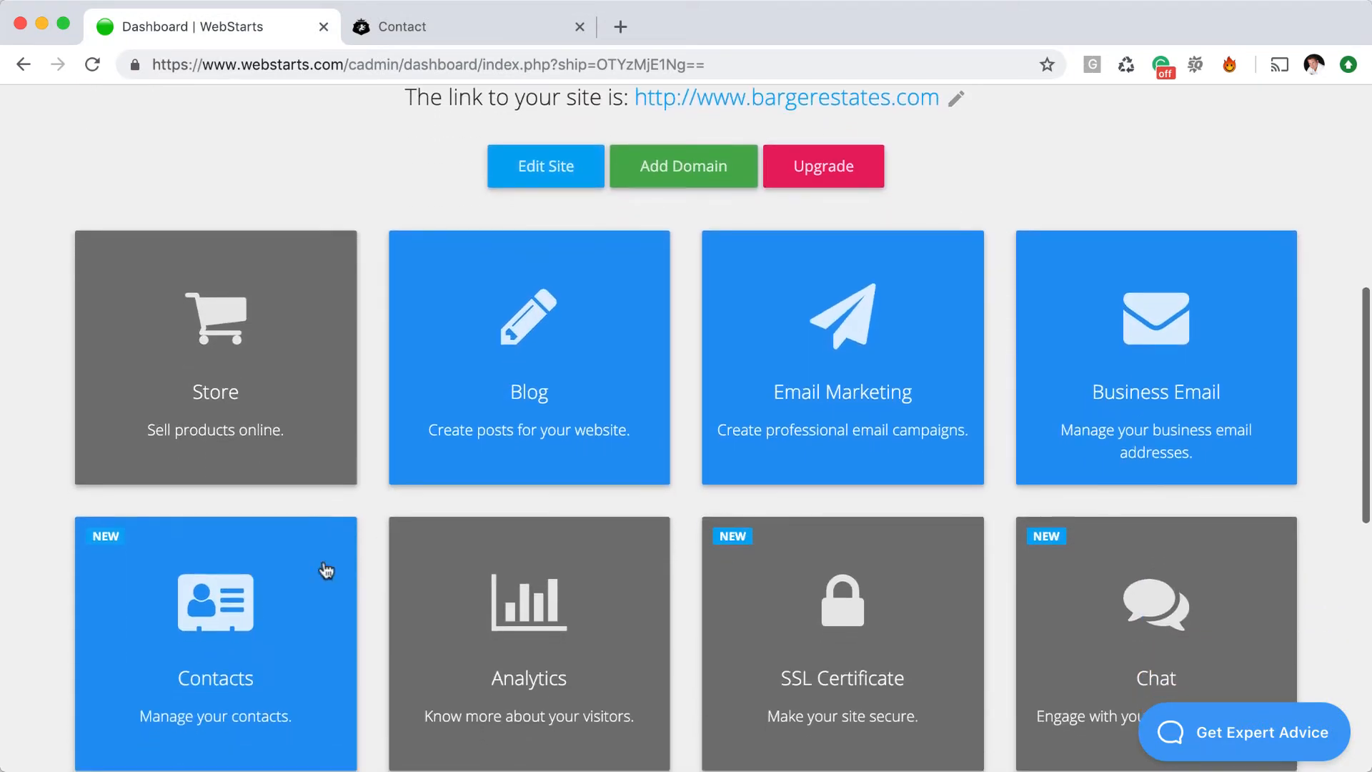
click(326, 570)
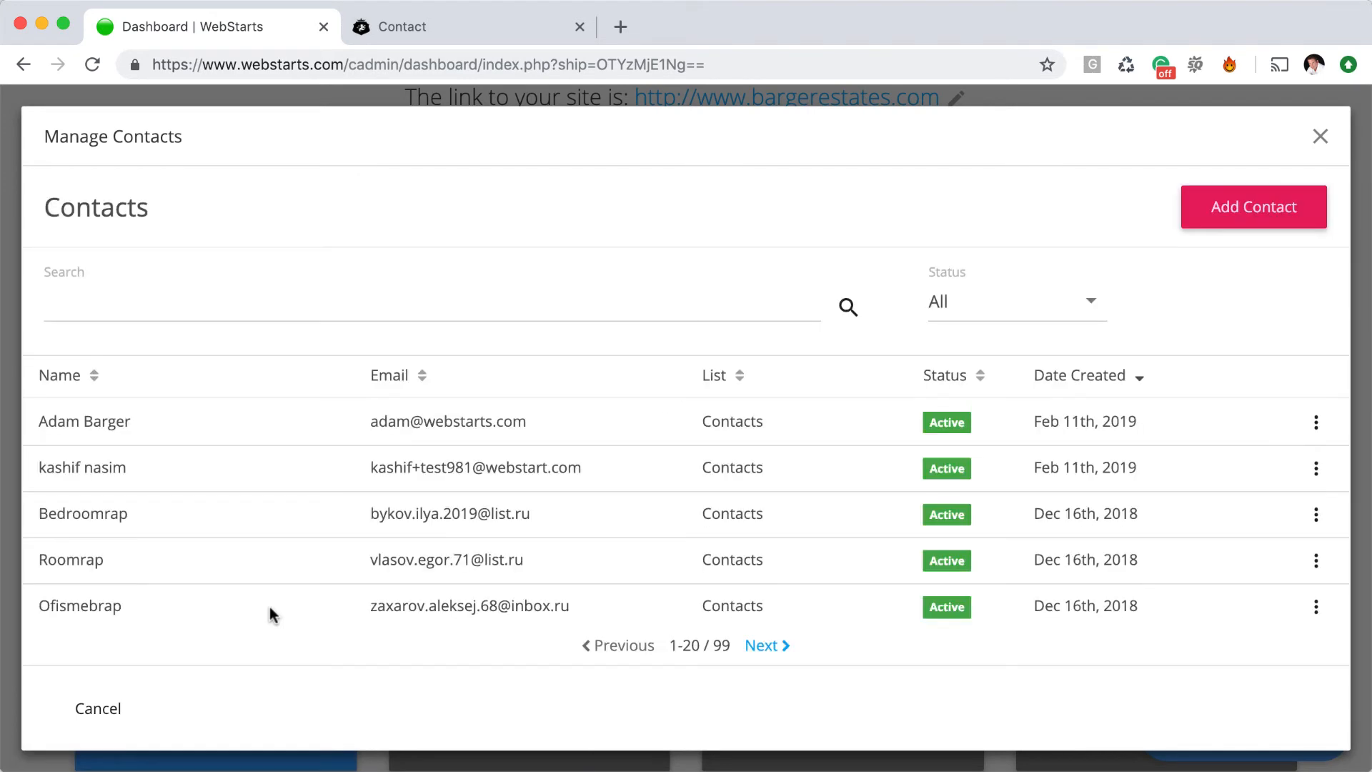
Open a contact's Update Contact record and launch the Custom columns dialog from + Add Fields
scroll(398, 607, down, 1)
scroll(398, 607, up, 1)
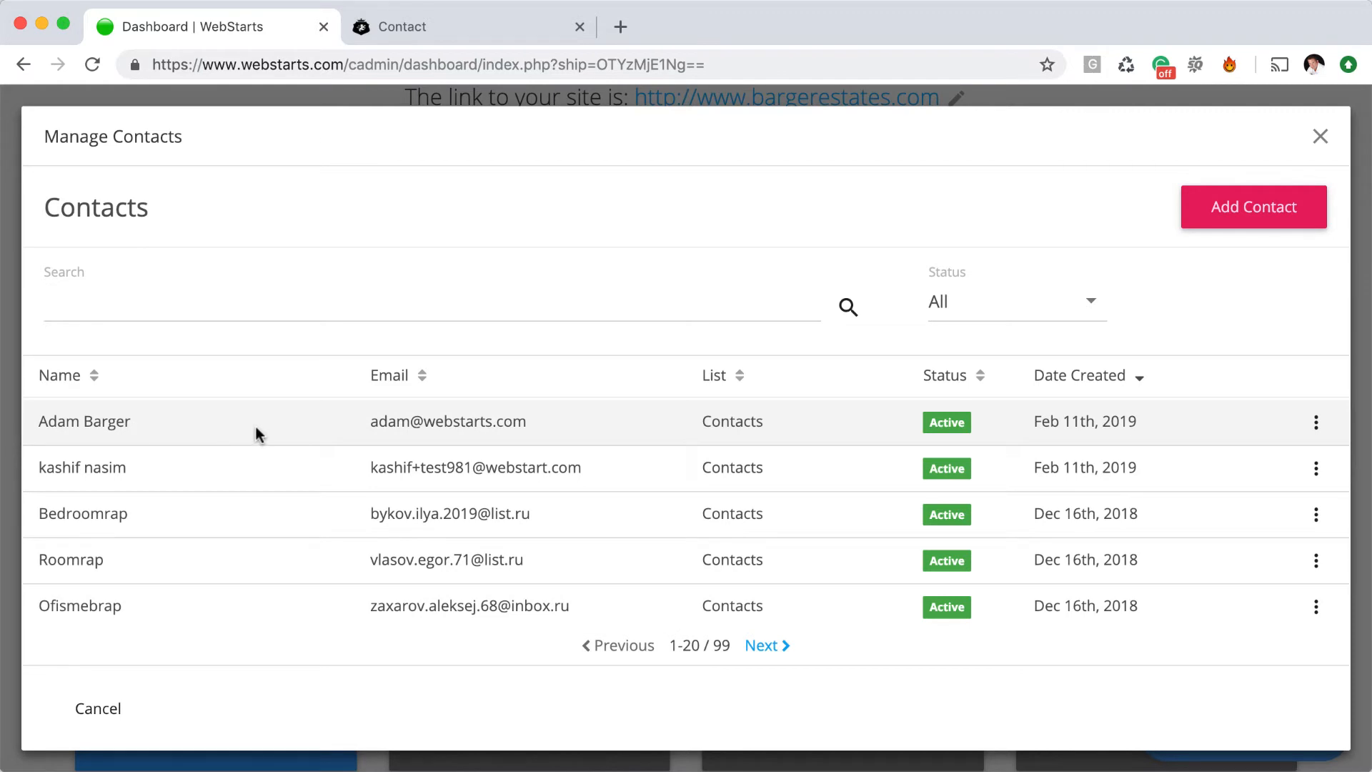
click(256, 427)
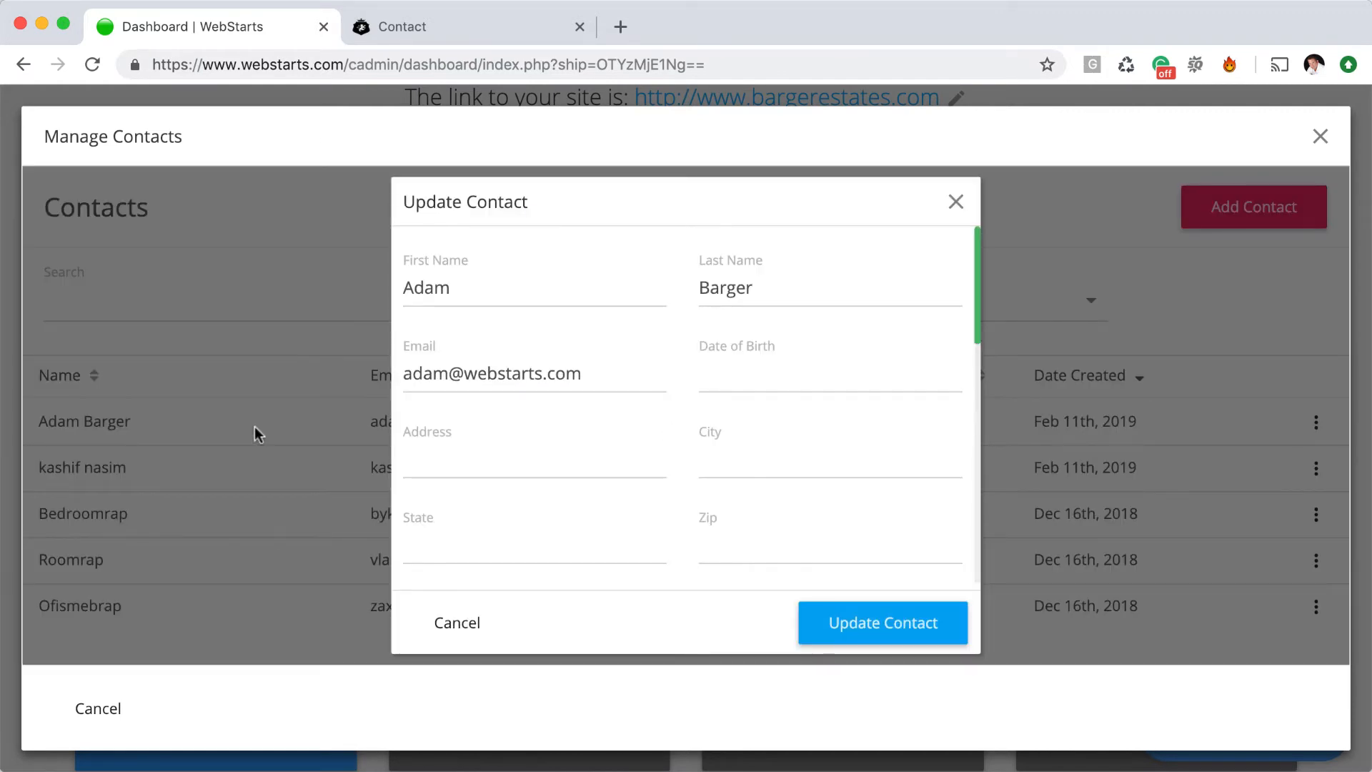
scroll(627, 486, down, 1)
scroll(725, 433, down, 2)
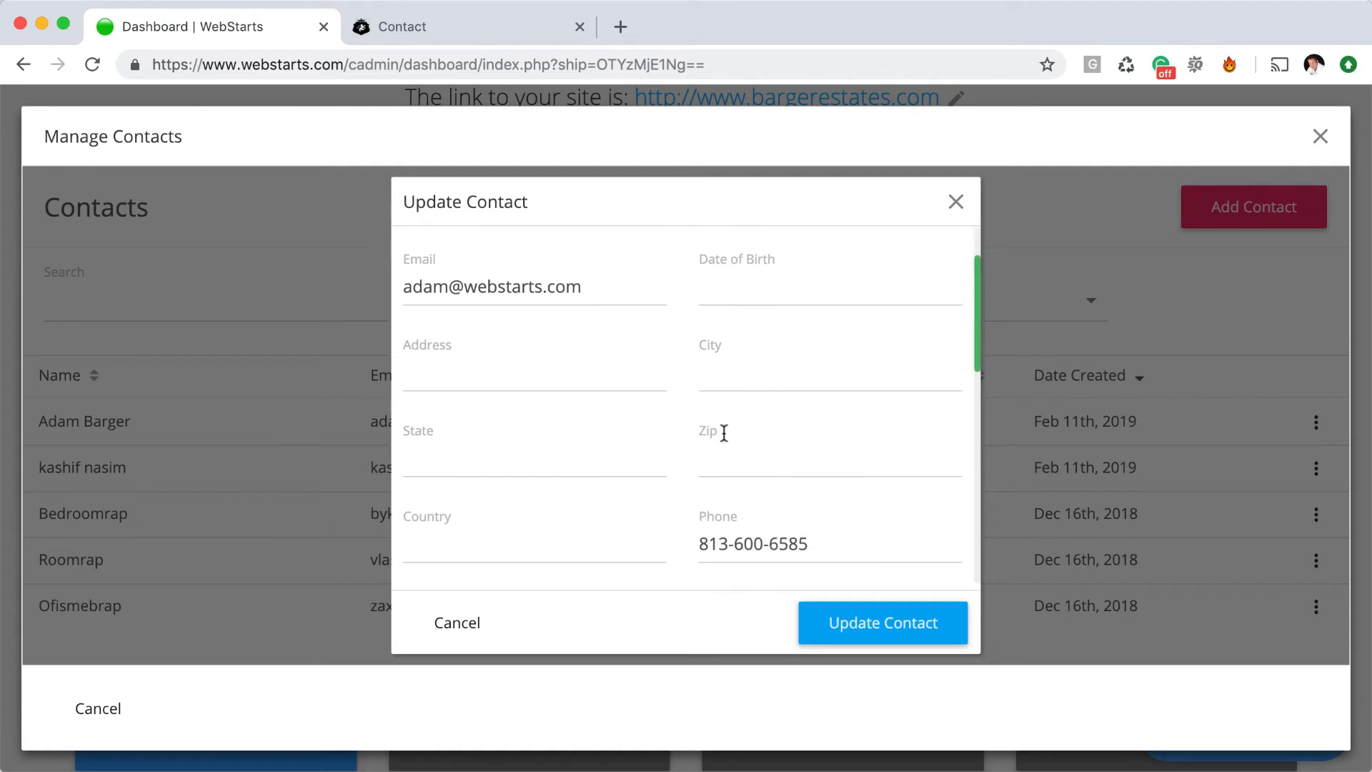
scroll(724, 432, down, 6)
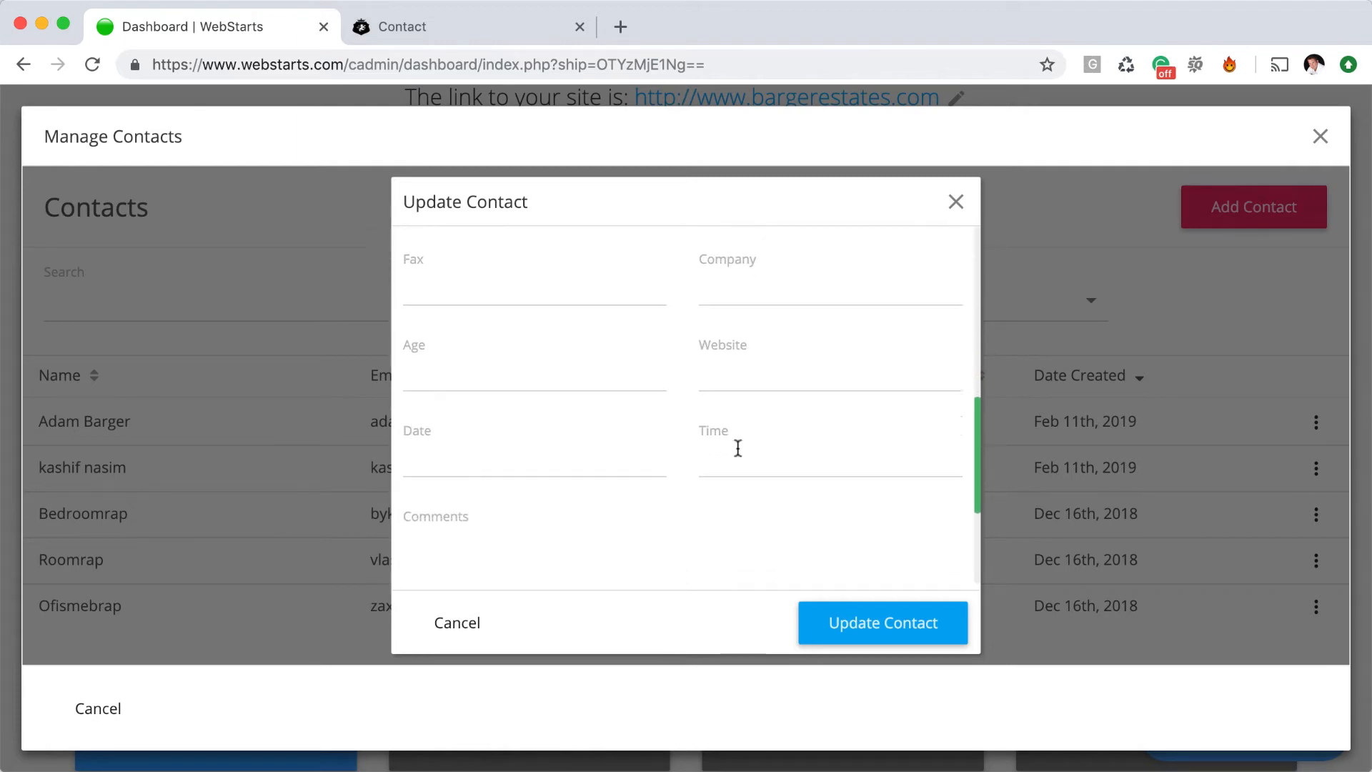
scroll(739, 452, down, 3)
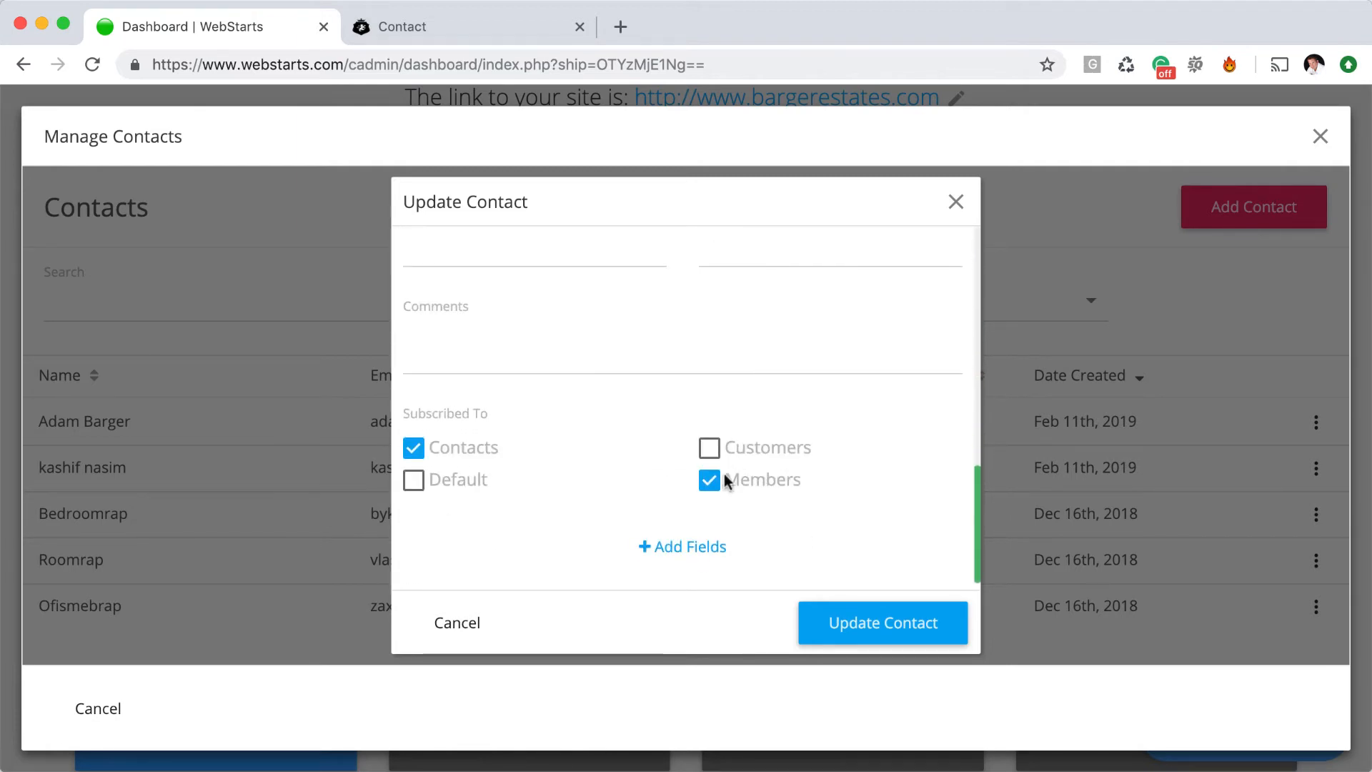
click(699, 548)
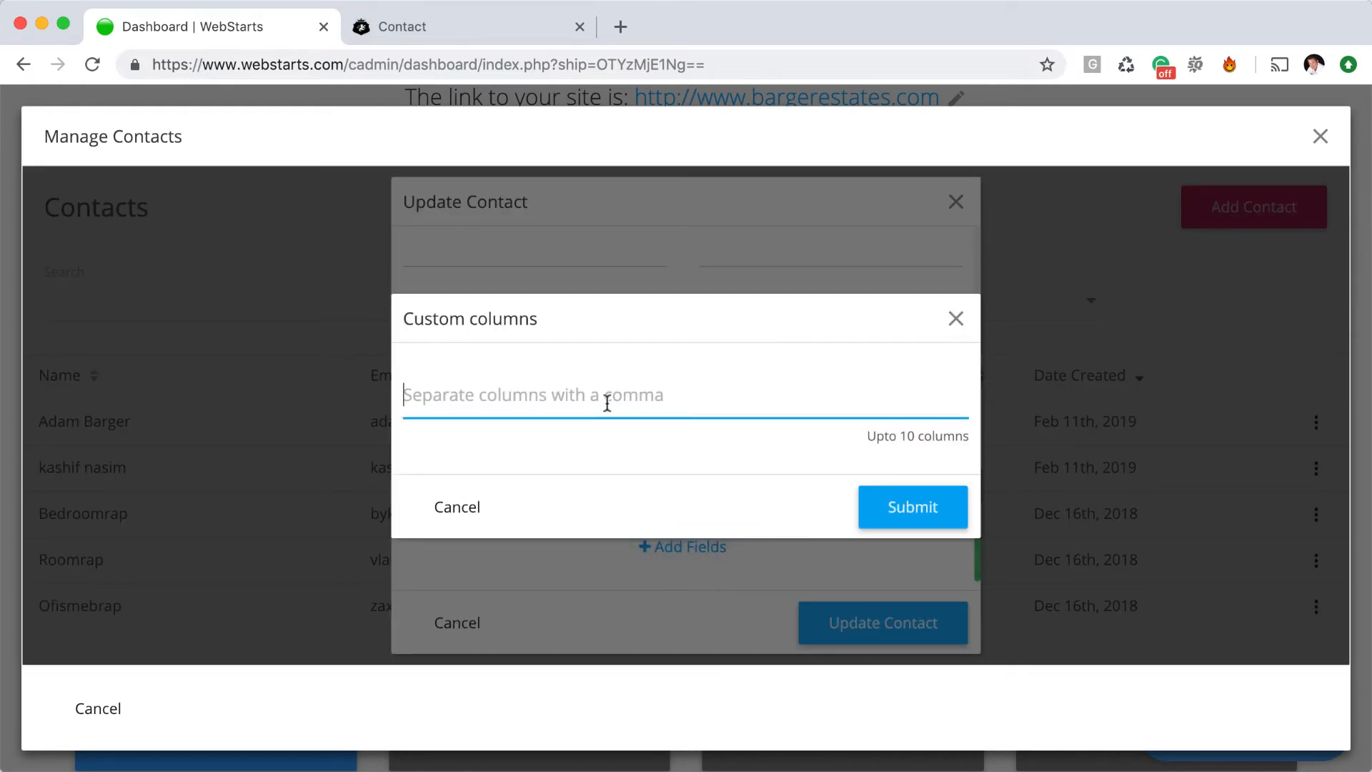
Add a 'Number of People' custom column and save the contact with Update Contact
text(Number )
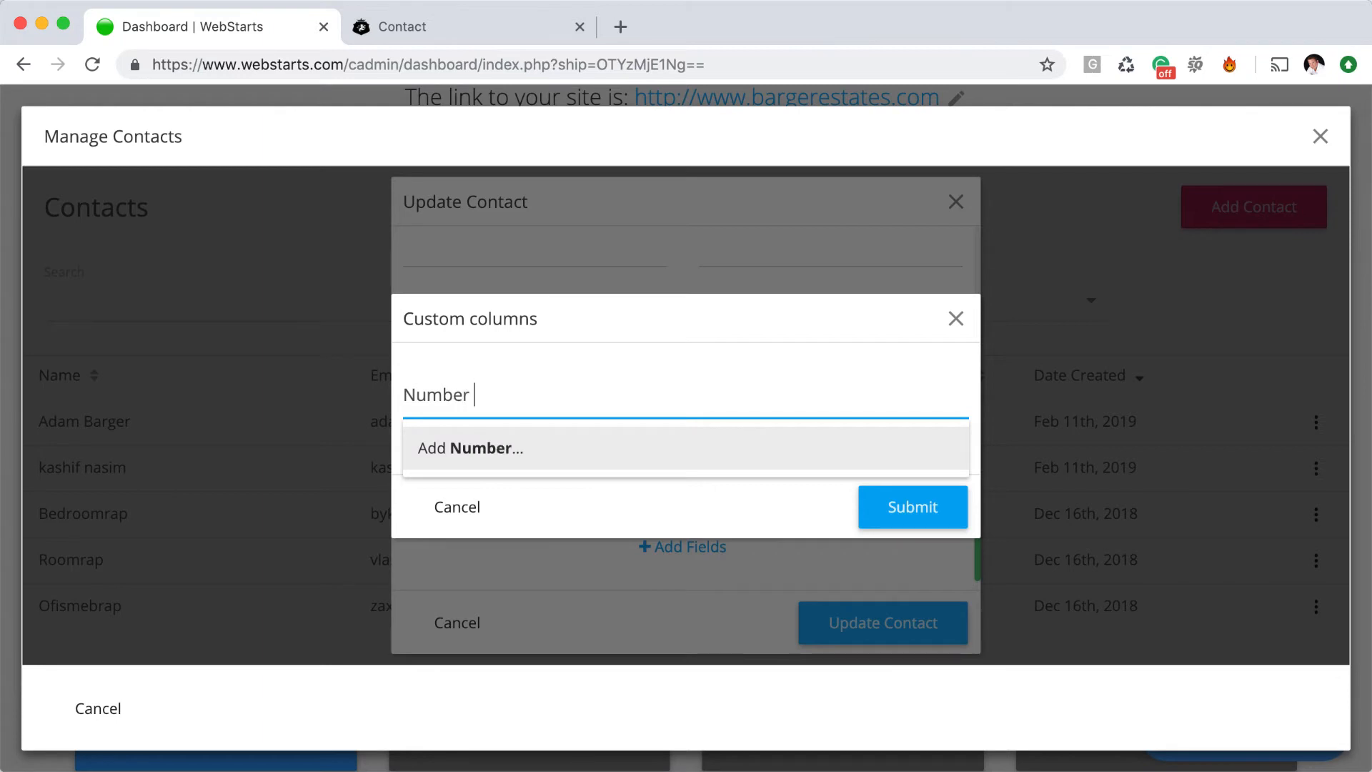
text(of People)
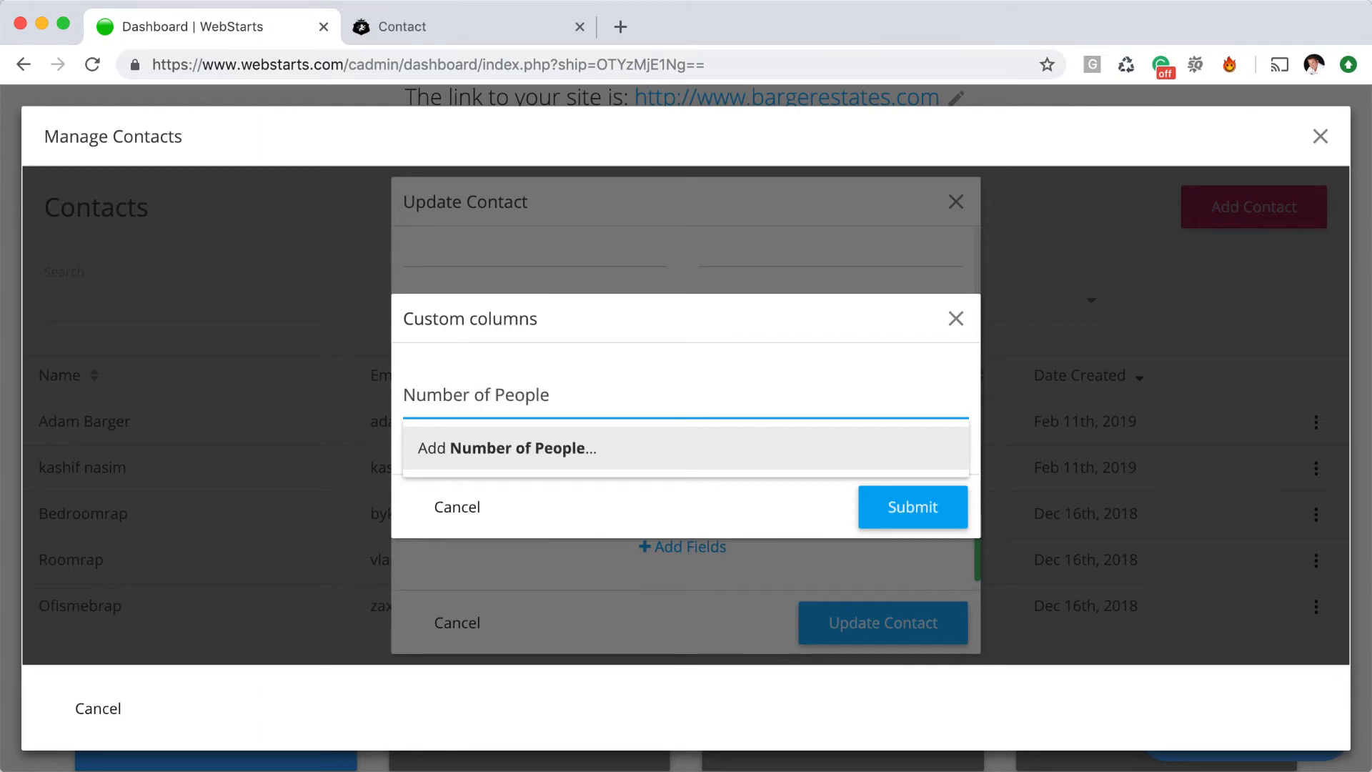
click(589, 459)
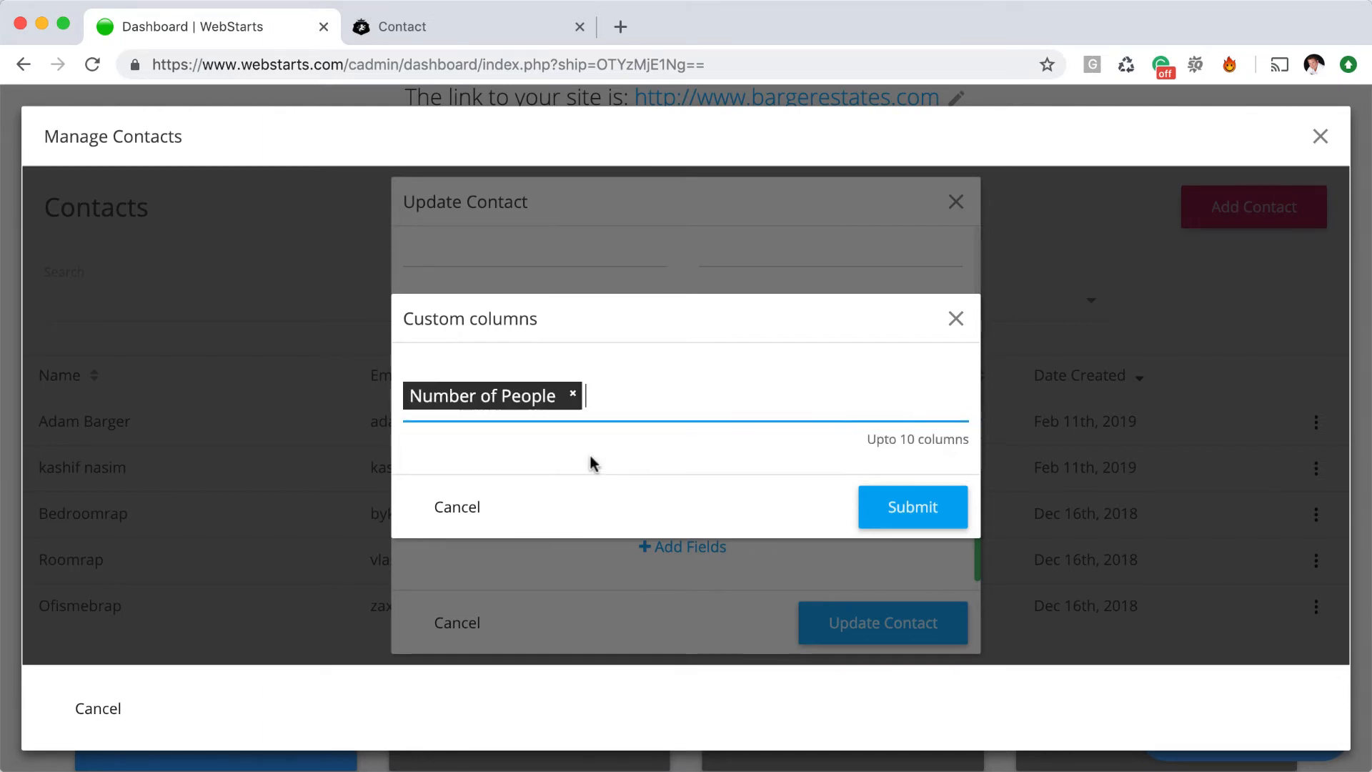
click(933, 511)
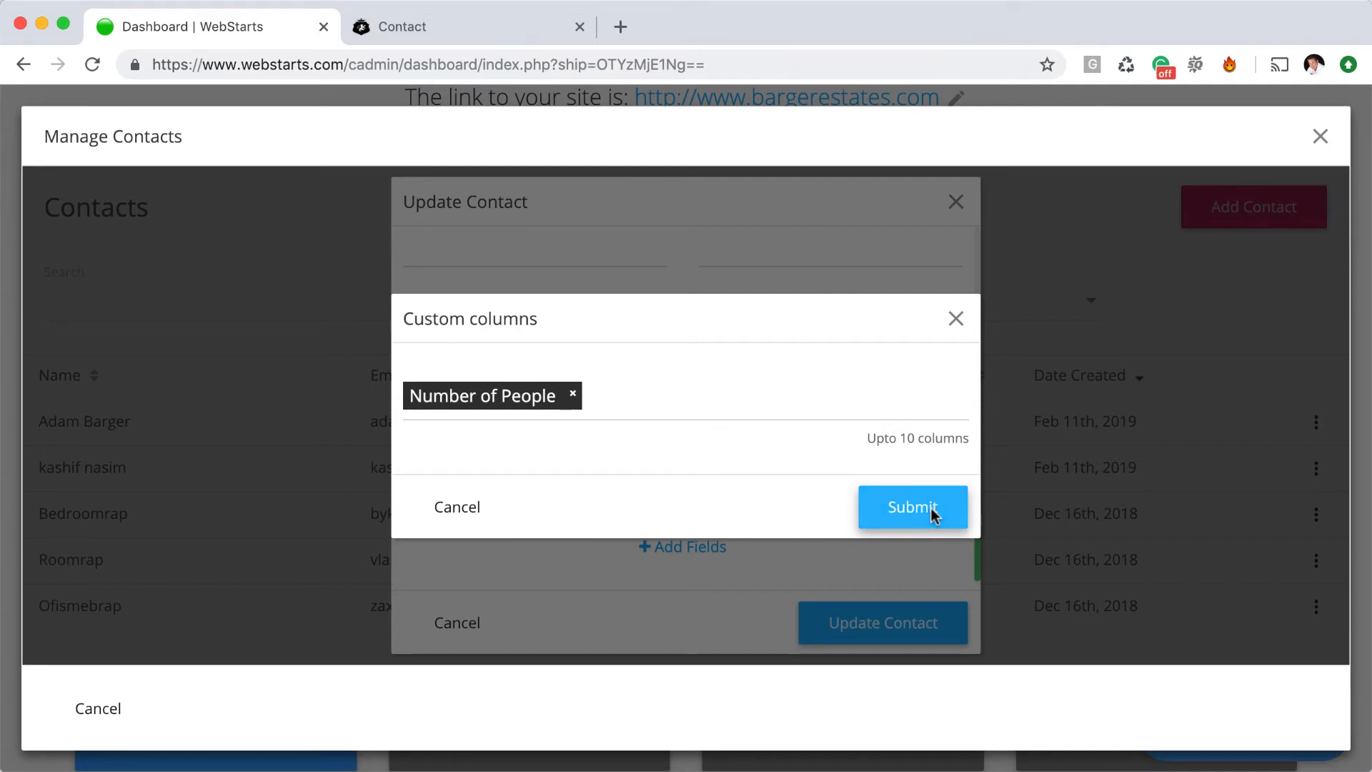
click(932, 508)
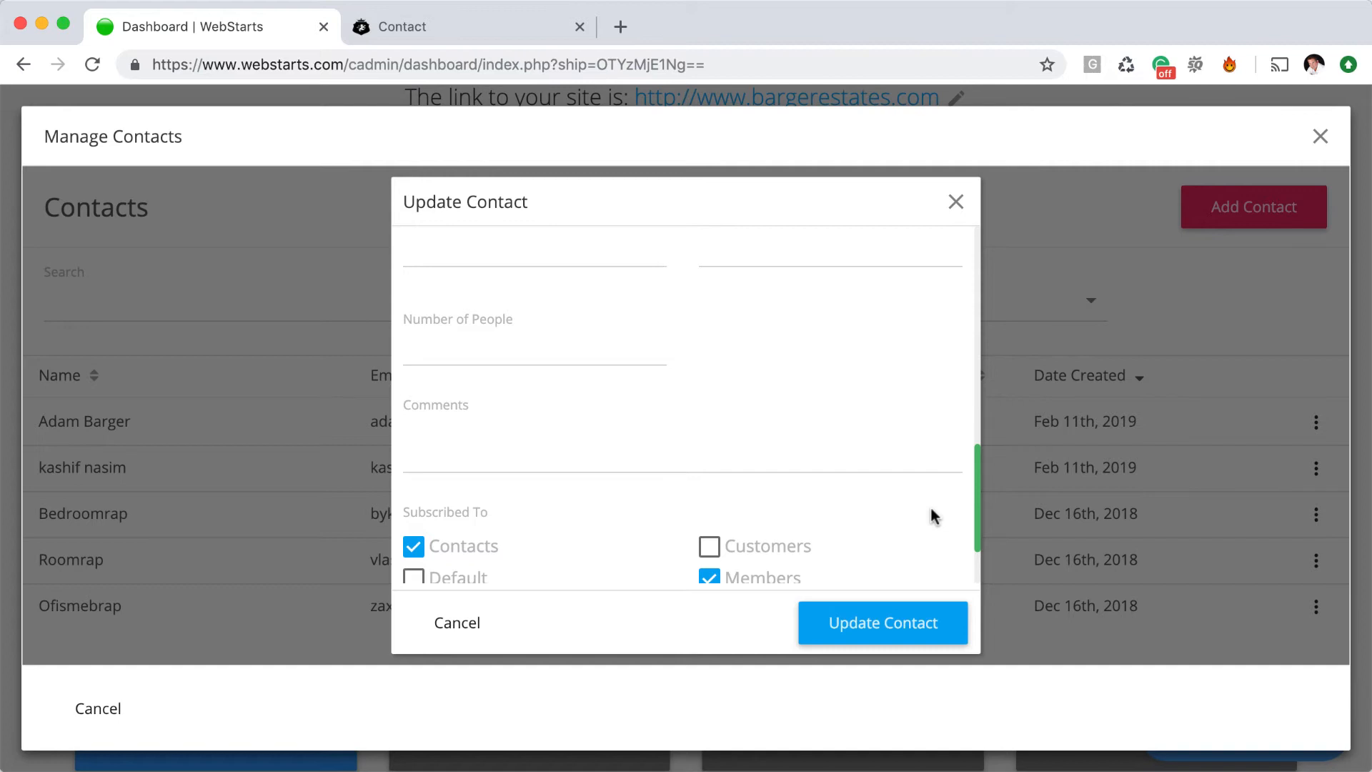
click(551, 346)
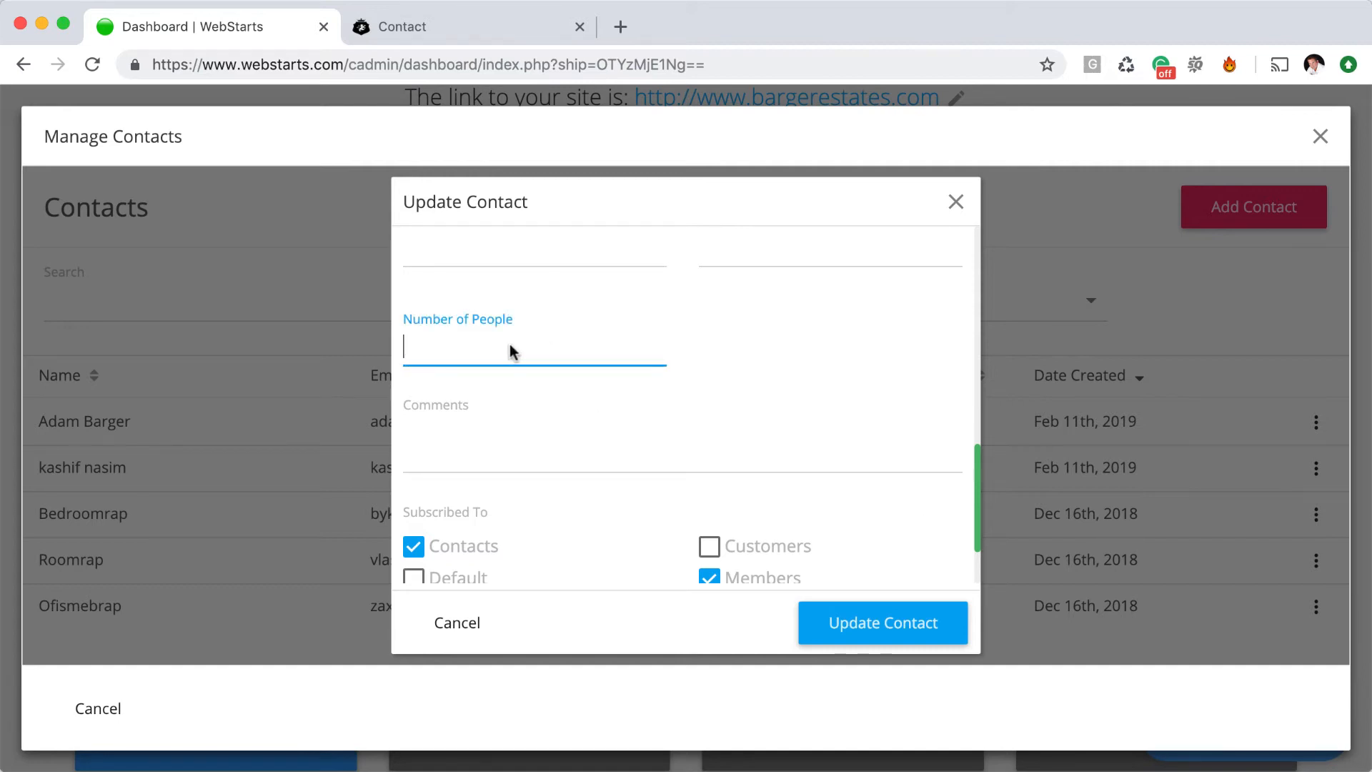
click(869, 622)
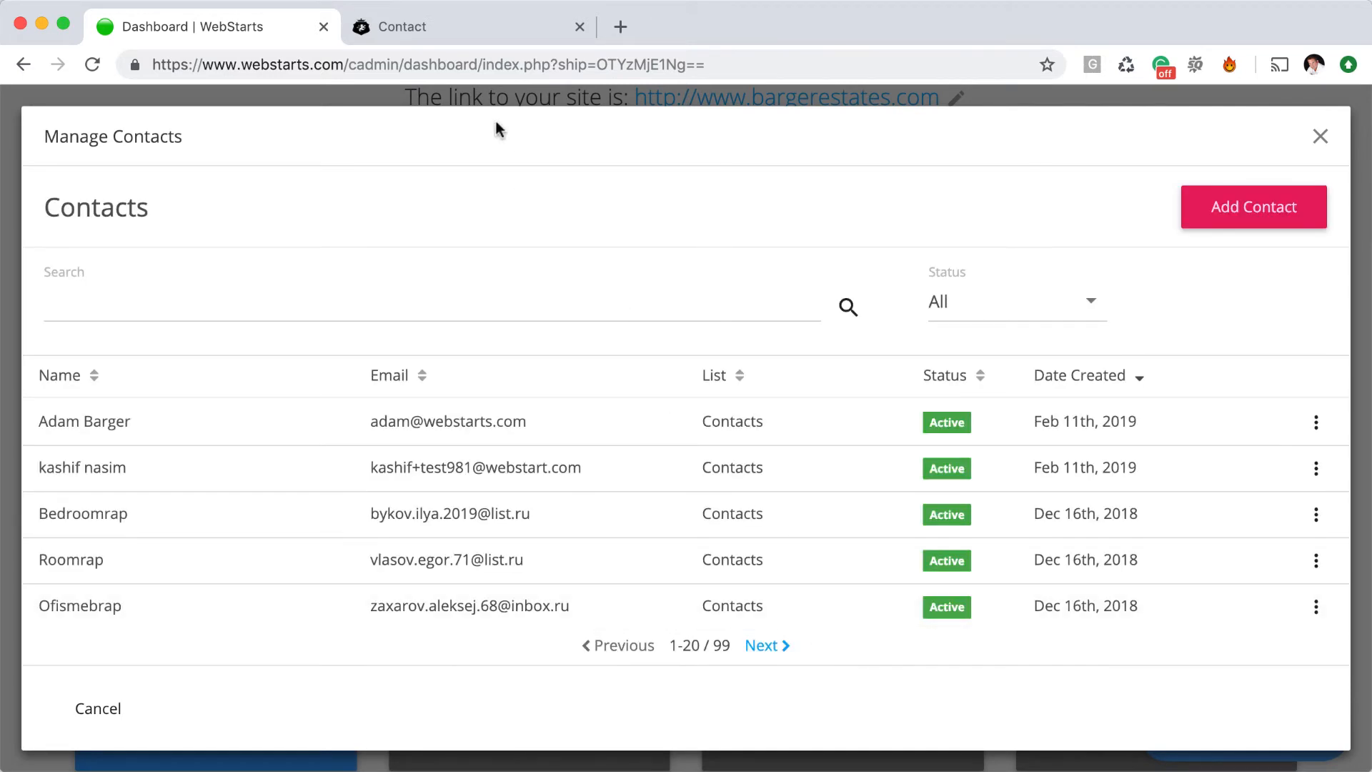
click(466, 21)
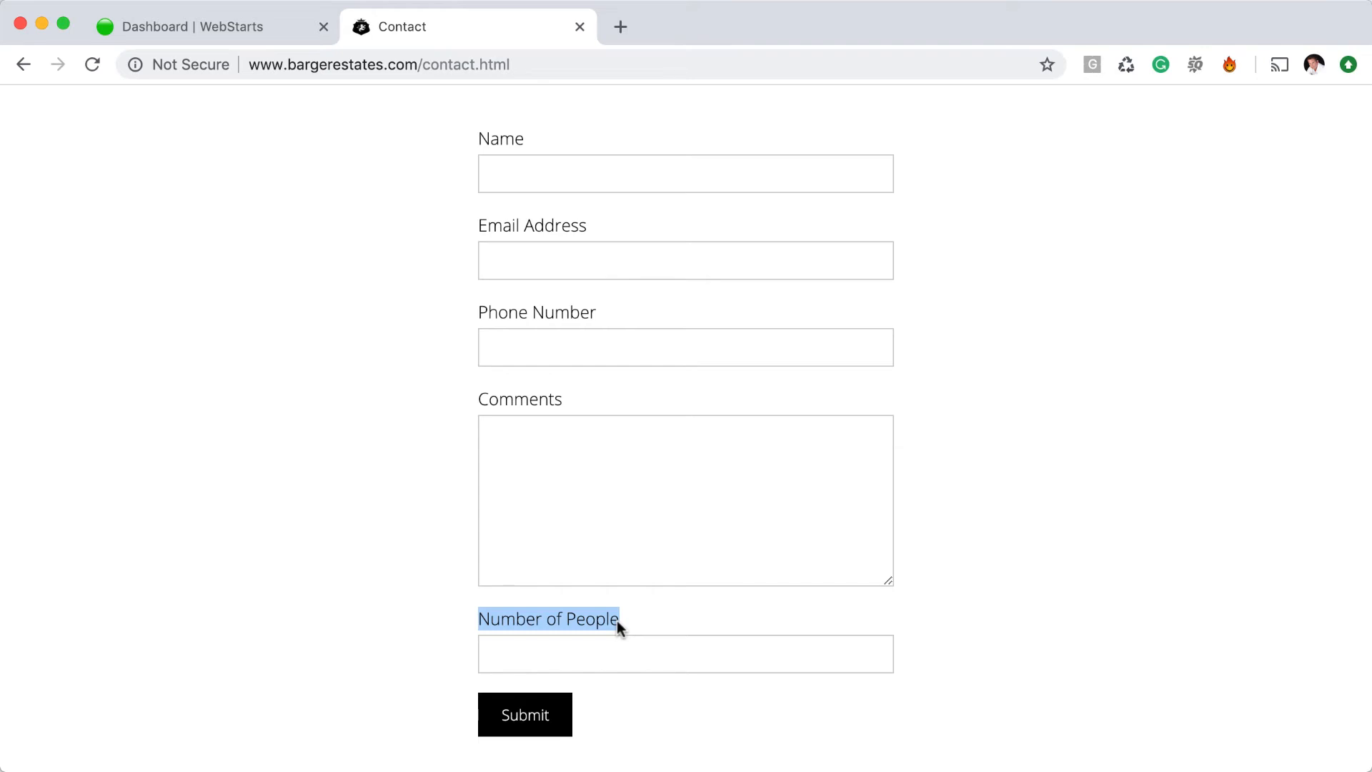
Fill the live form with the visitor's name, e-mail address and 5 for Number of People, then submit
scroll(643, 628, up, 3)
click(676, 371)
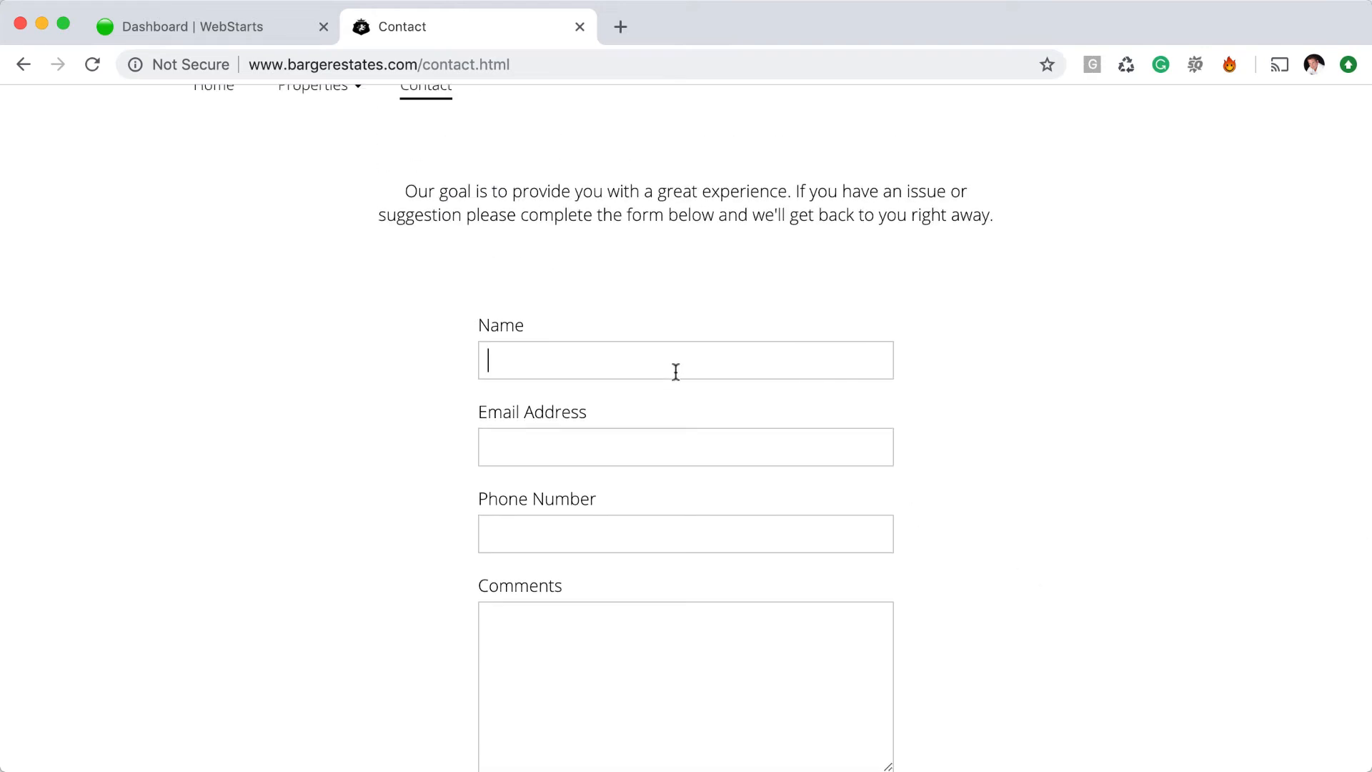
key(Tab)
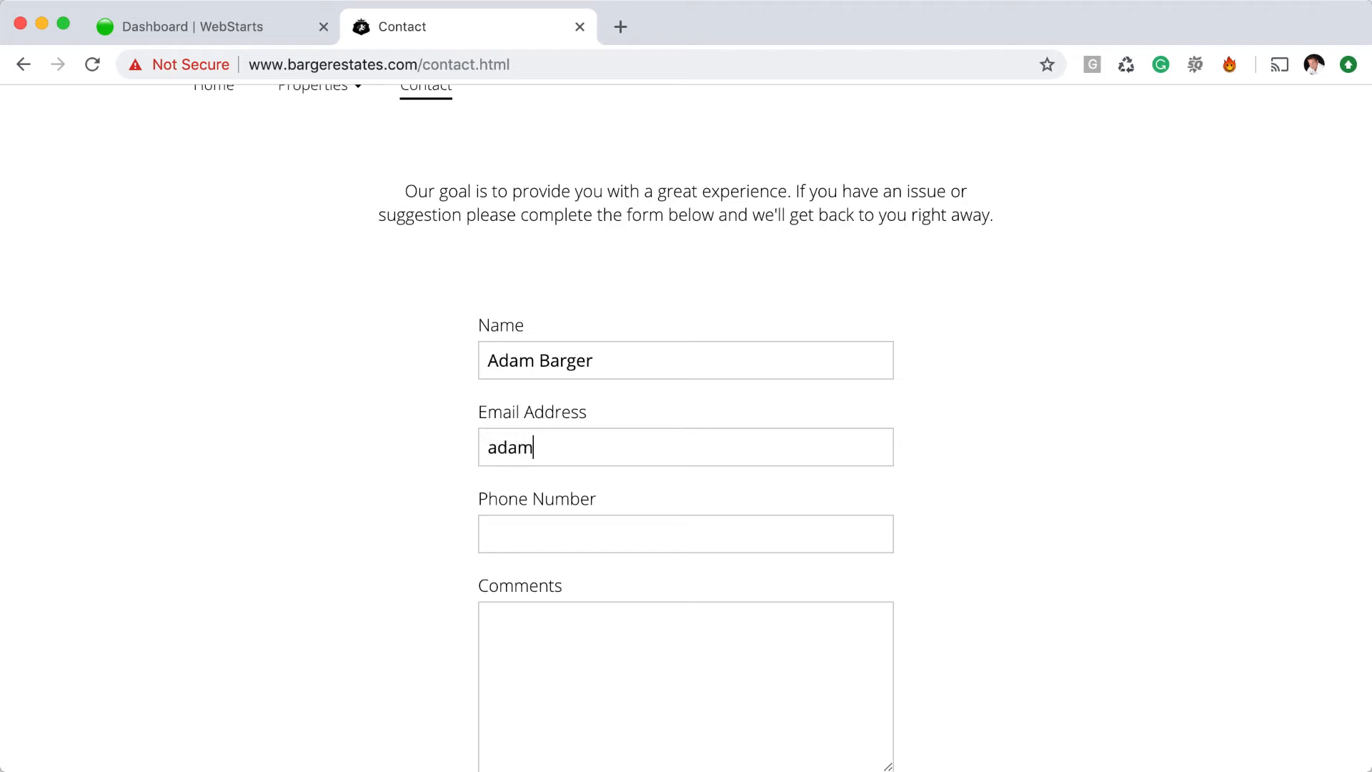
key(Tab)
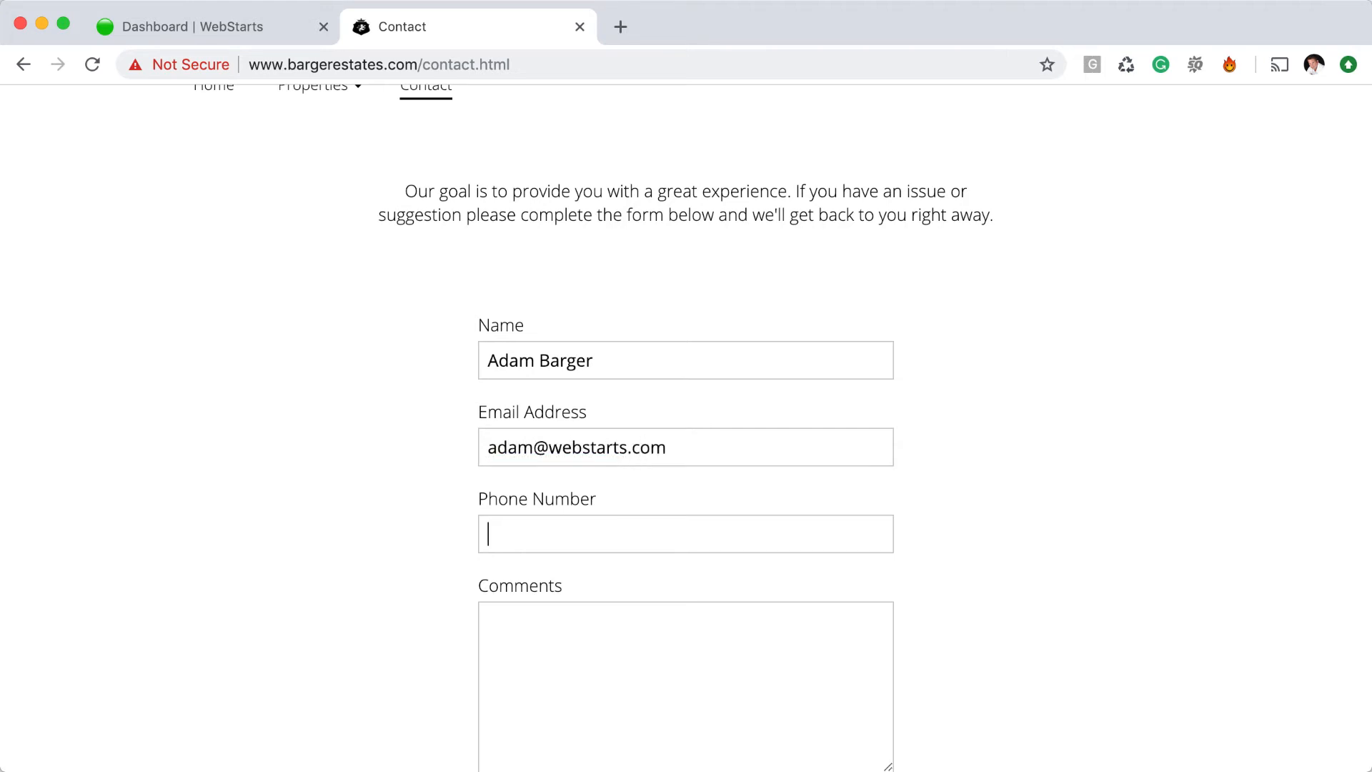
scroll(539, 416, down, 5)
click(548, 490)
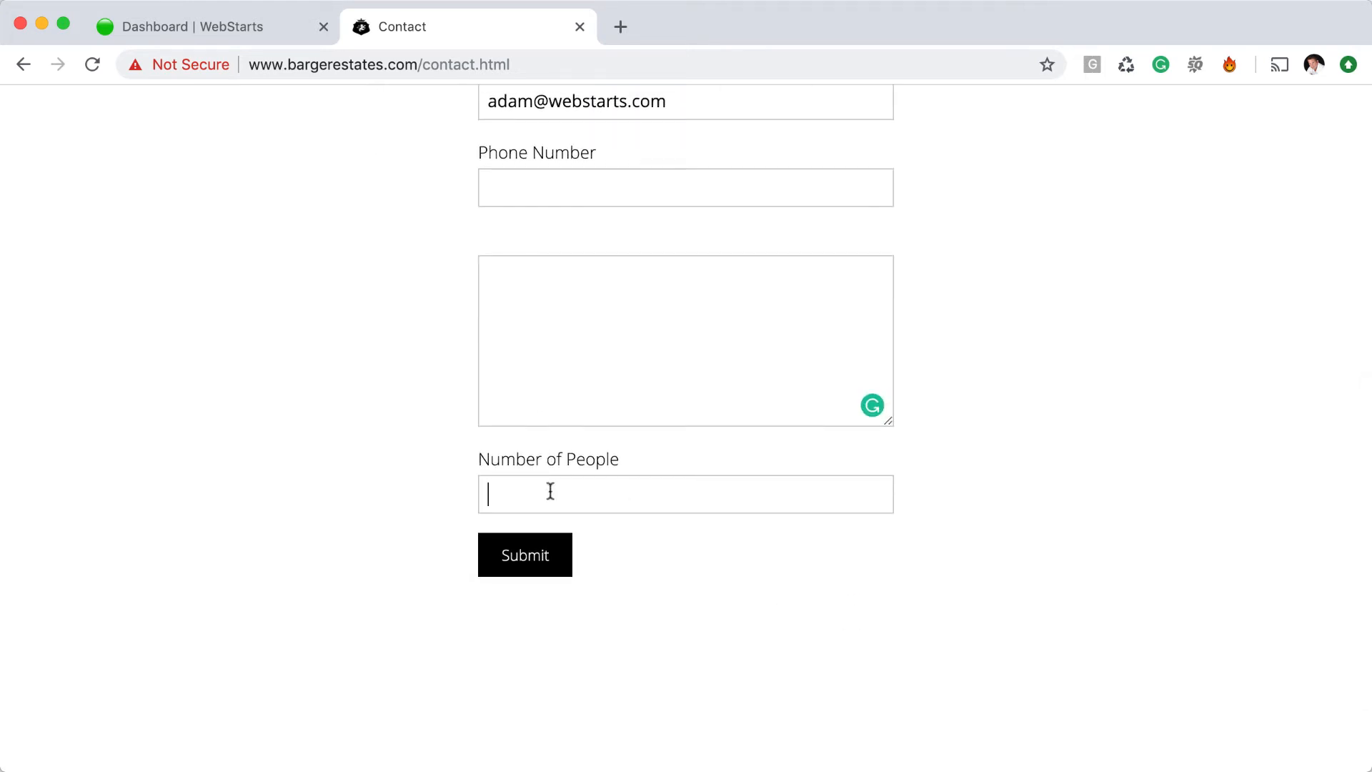
text(5)
click(538, 554)
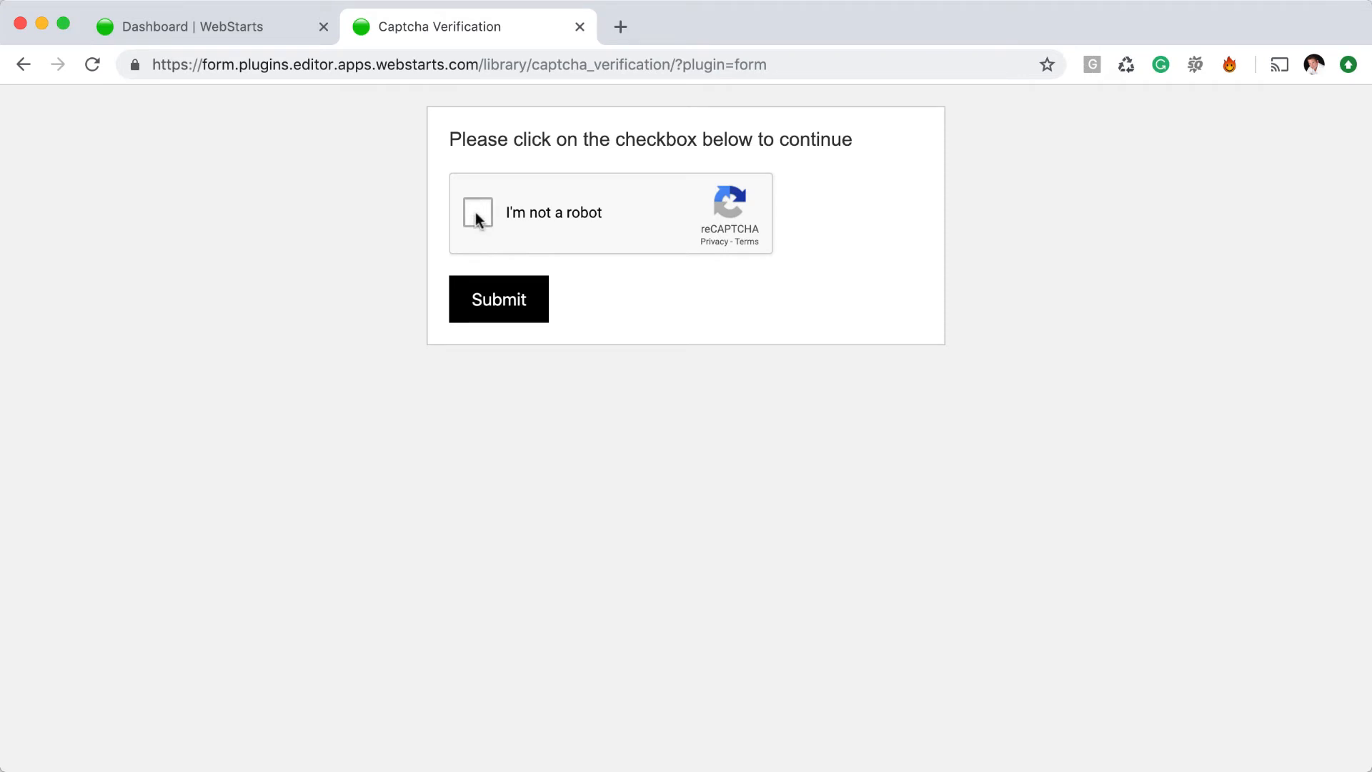
Tick 'I'm not a robot' and resubmit the contact form
click(476, 212)
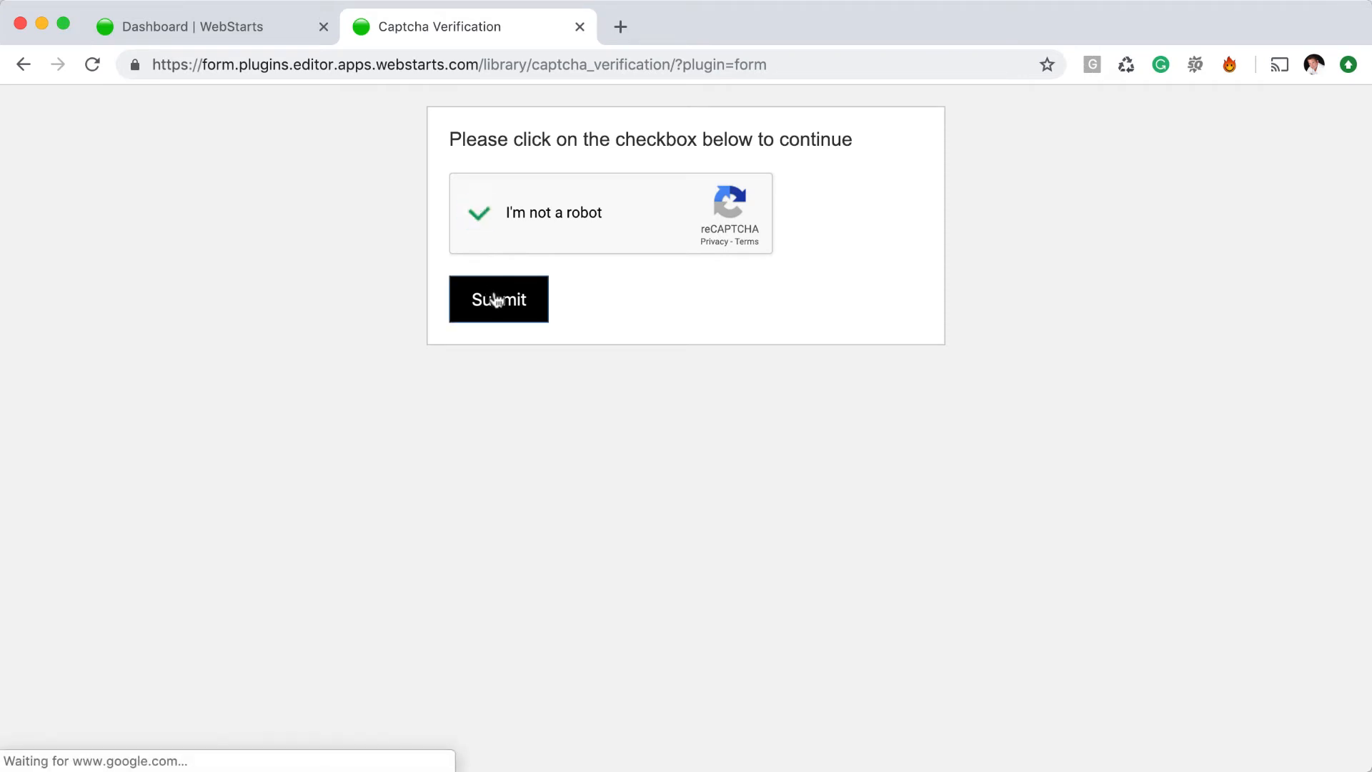
click(497, 300)
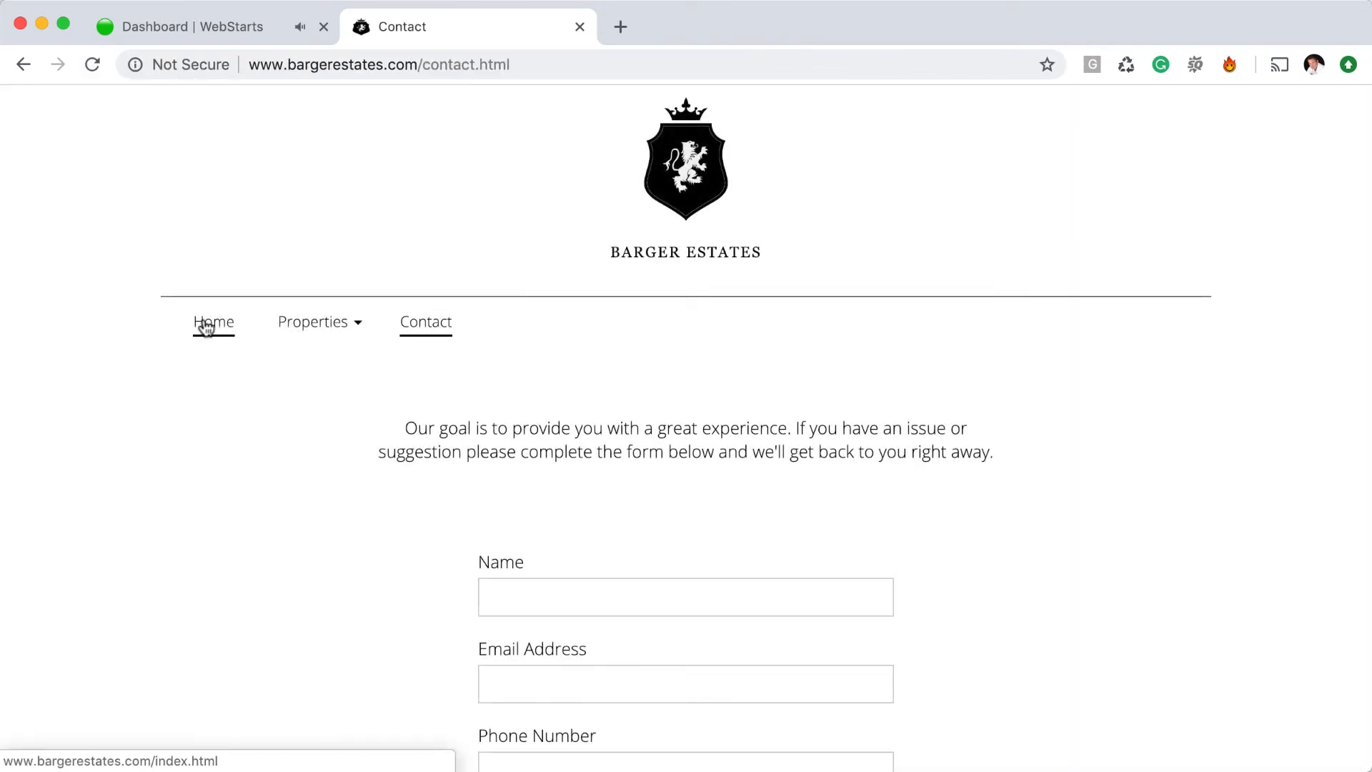
click(211, 32)
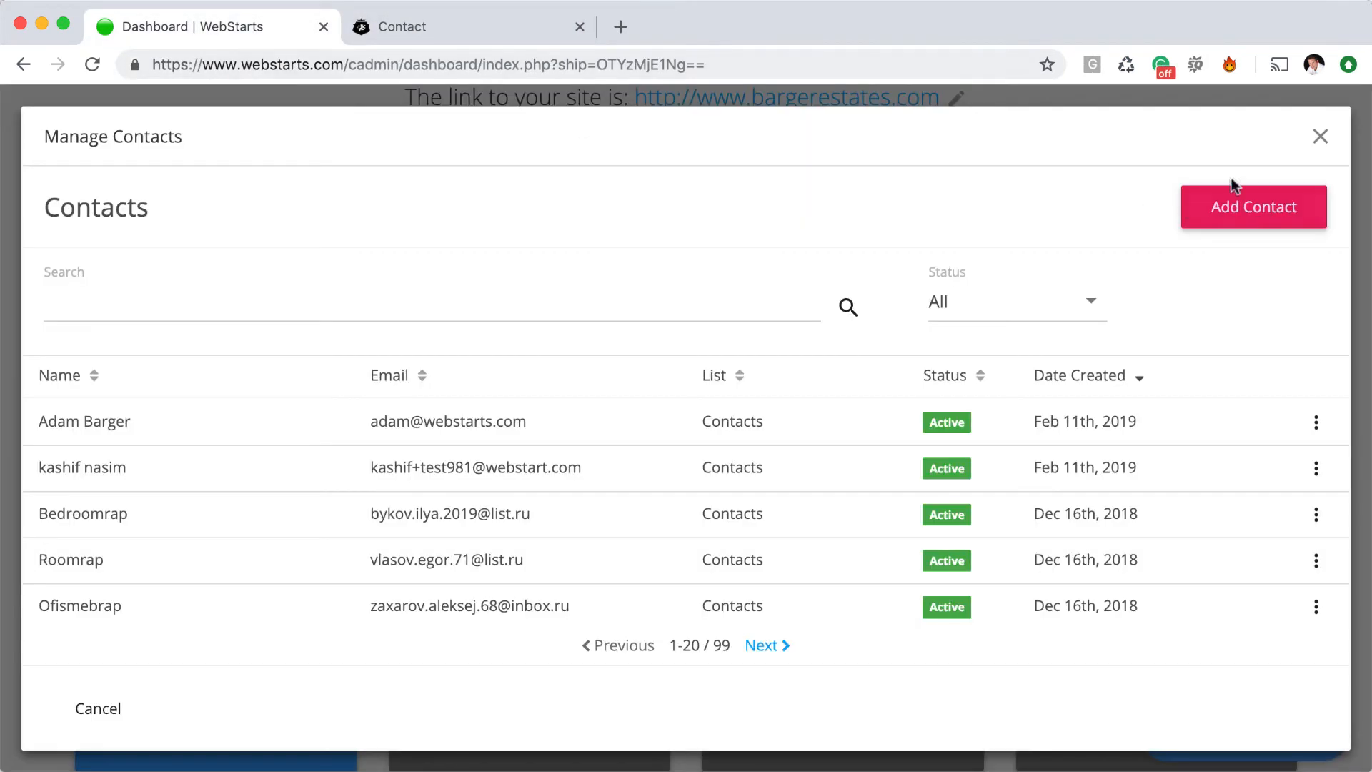
click(1320, 135)
scroll(1186, 209, up, 10)
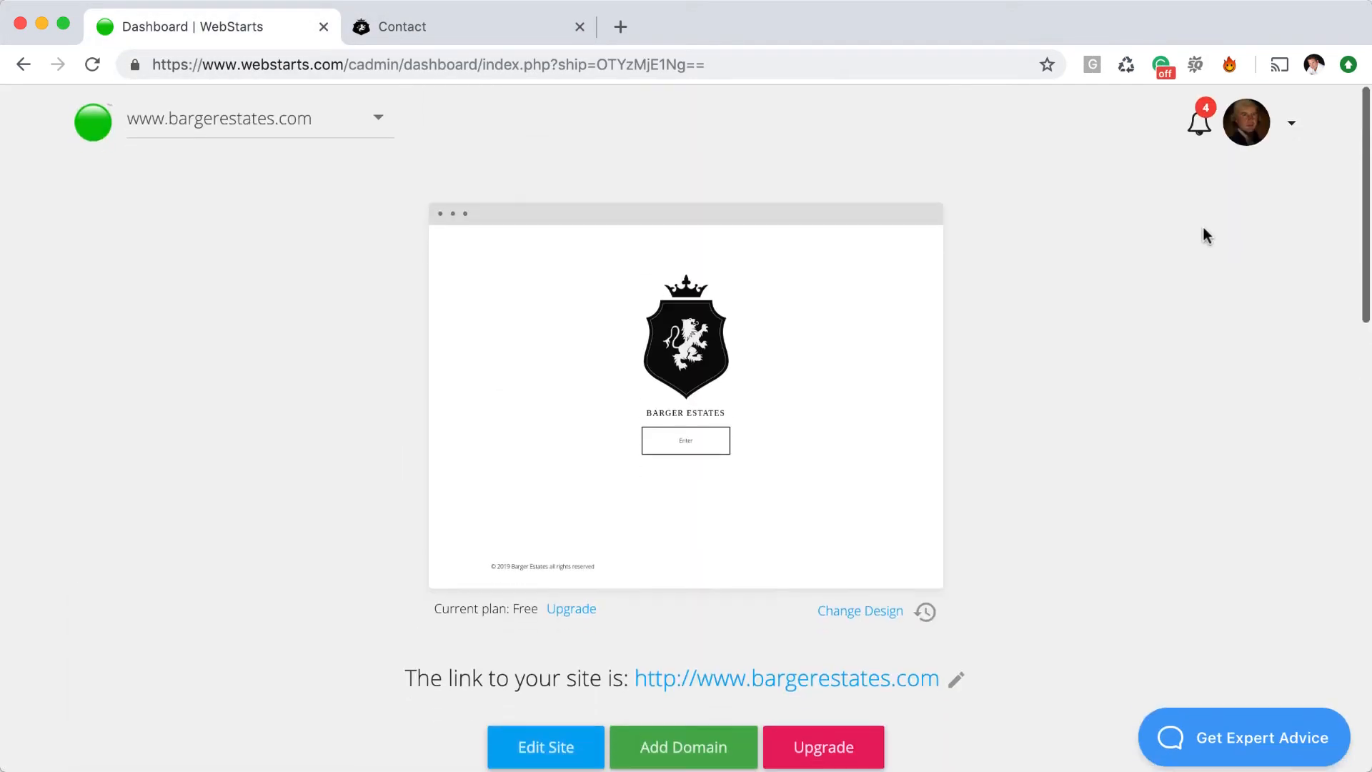
click(1200, 122)
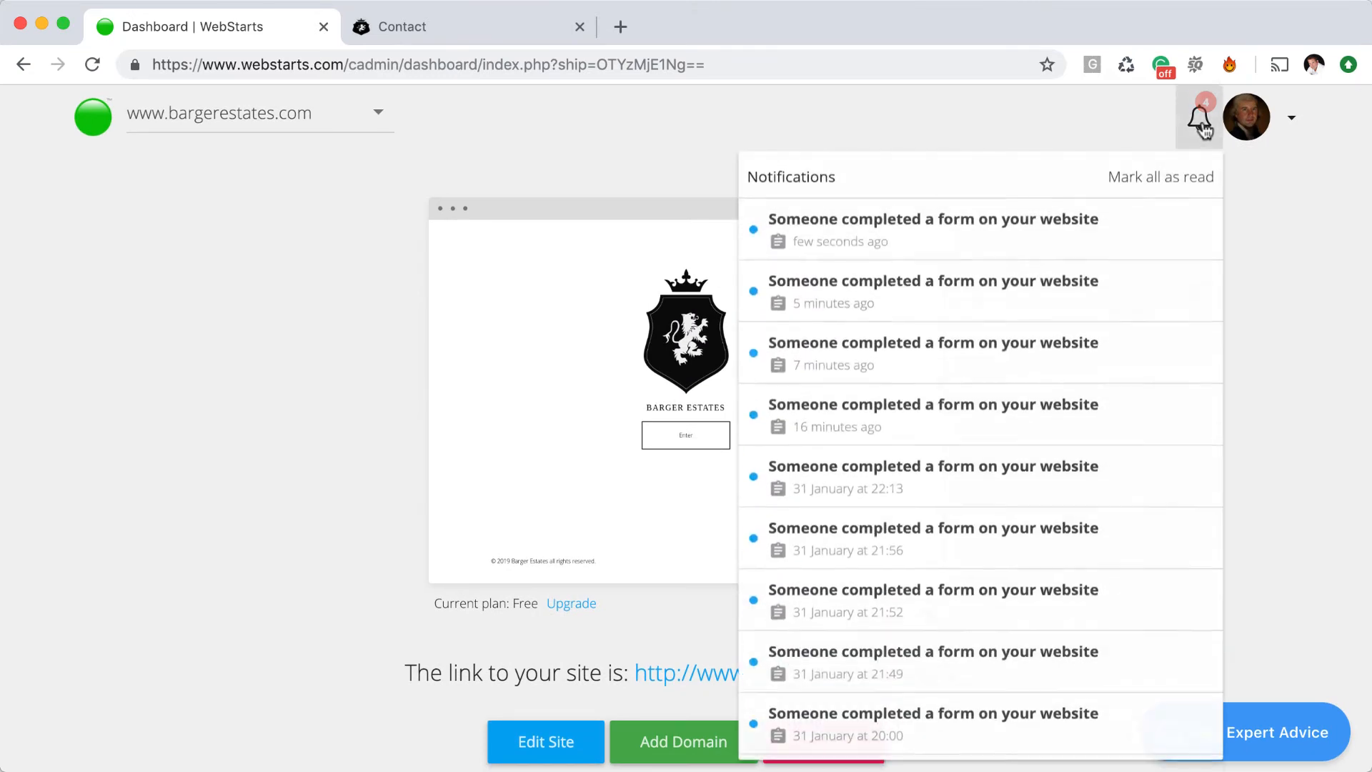
click(1144, 226)
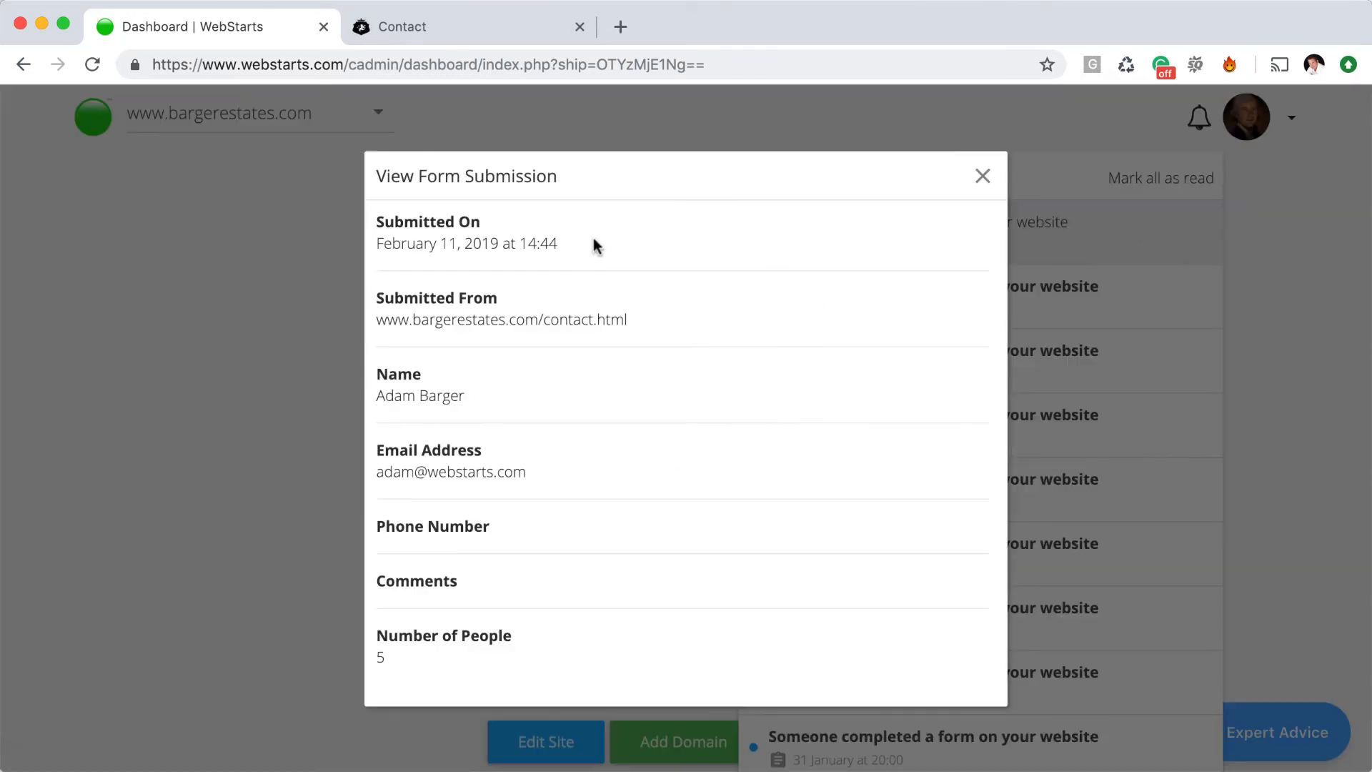
click(983, 175)
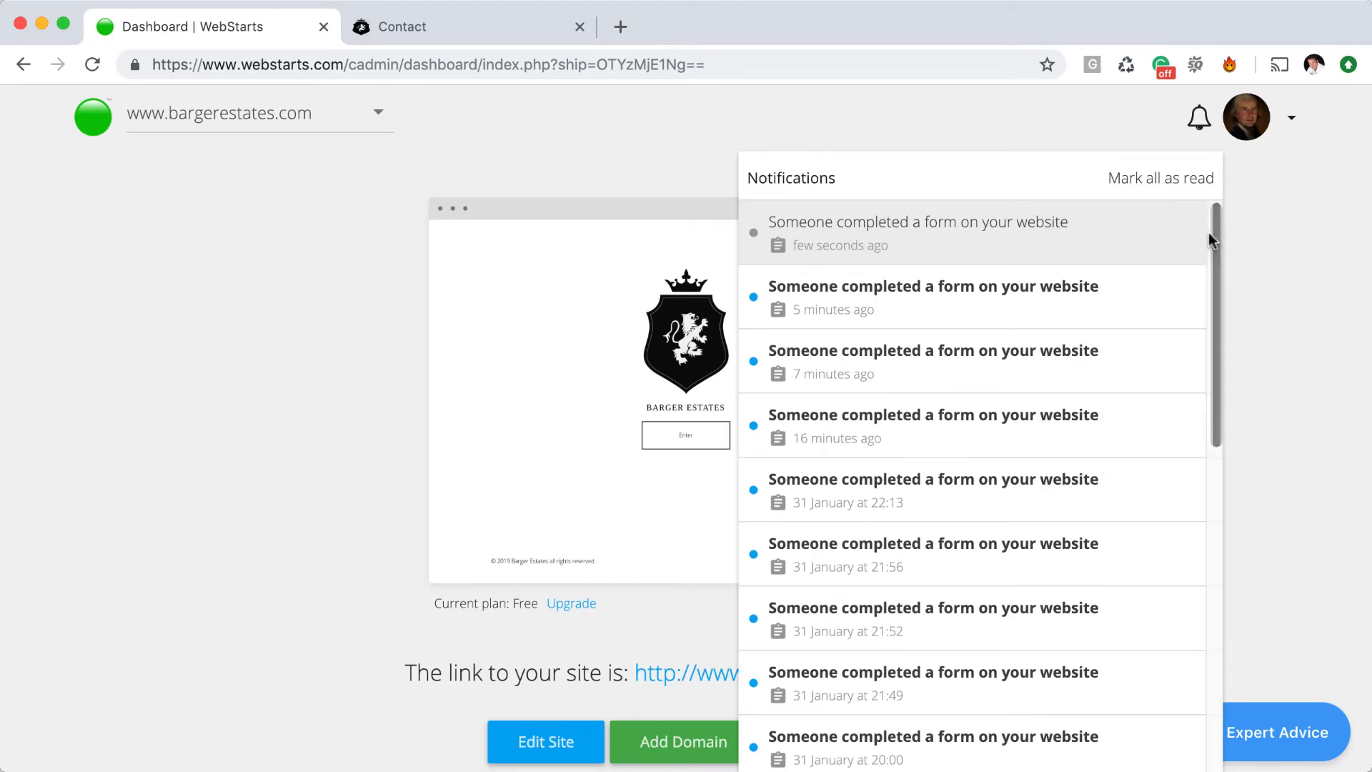
click(1274, 260)
click(460, 40)
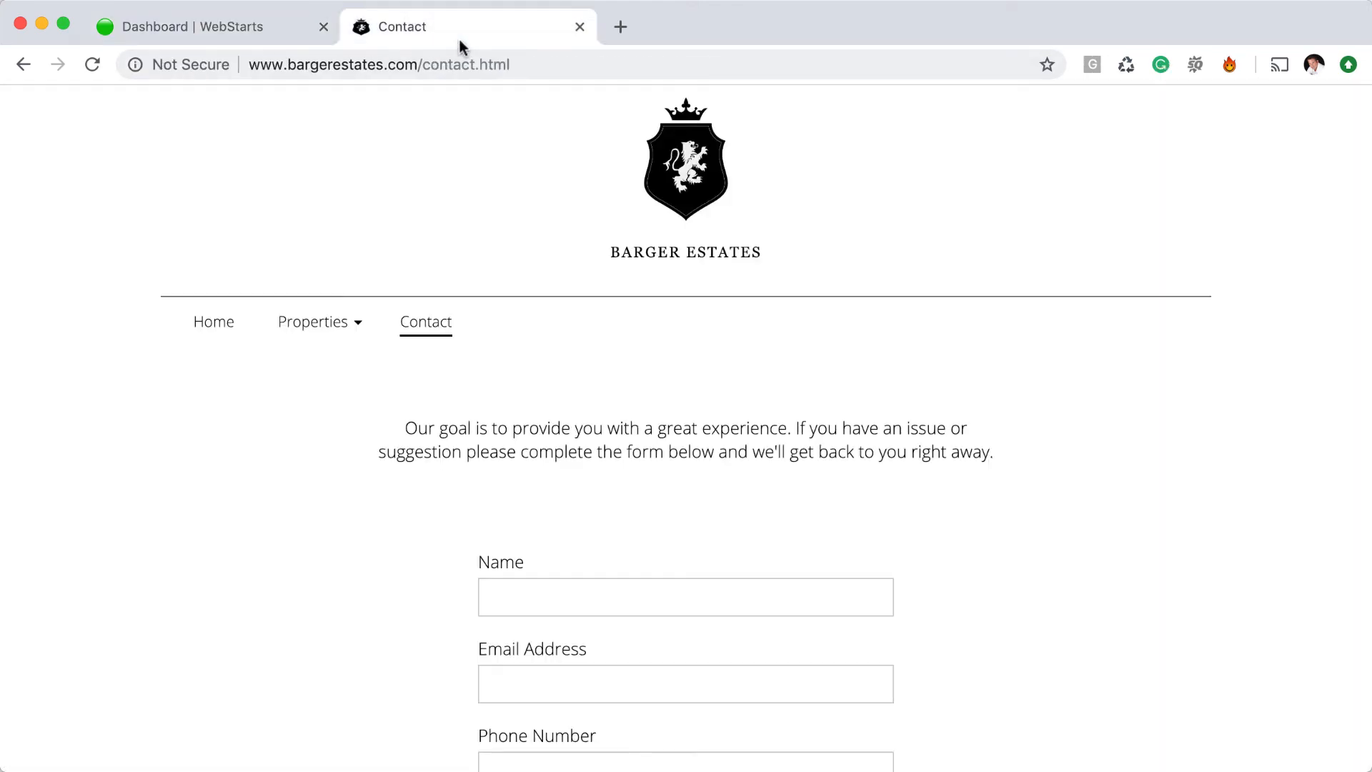
click(307, 37)
Reopen a contact's record, then dismiss Custom columns and Update Contact without changes
scroll(427, 422, down, 10)
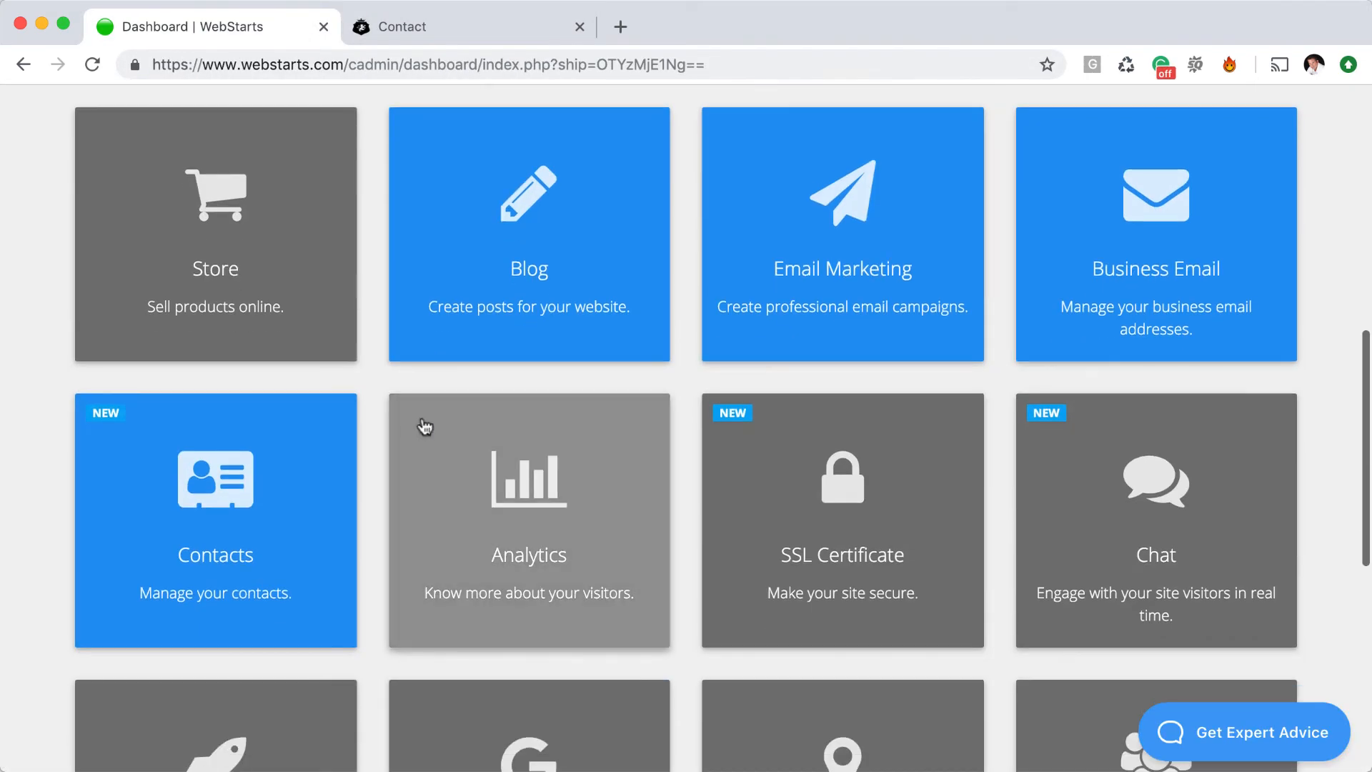
click(289, 475)
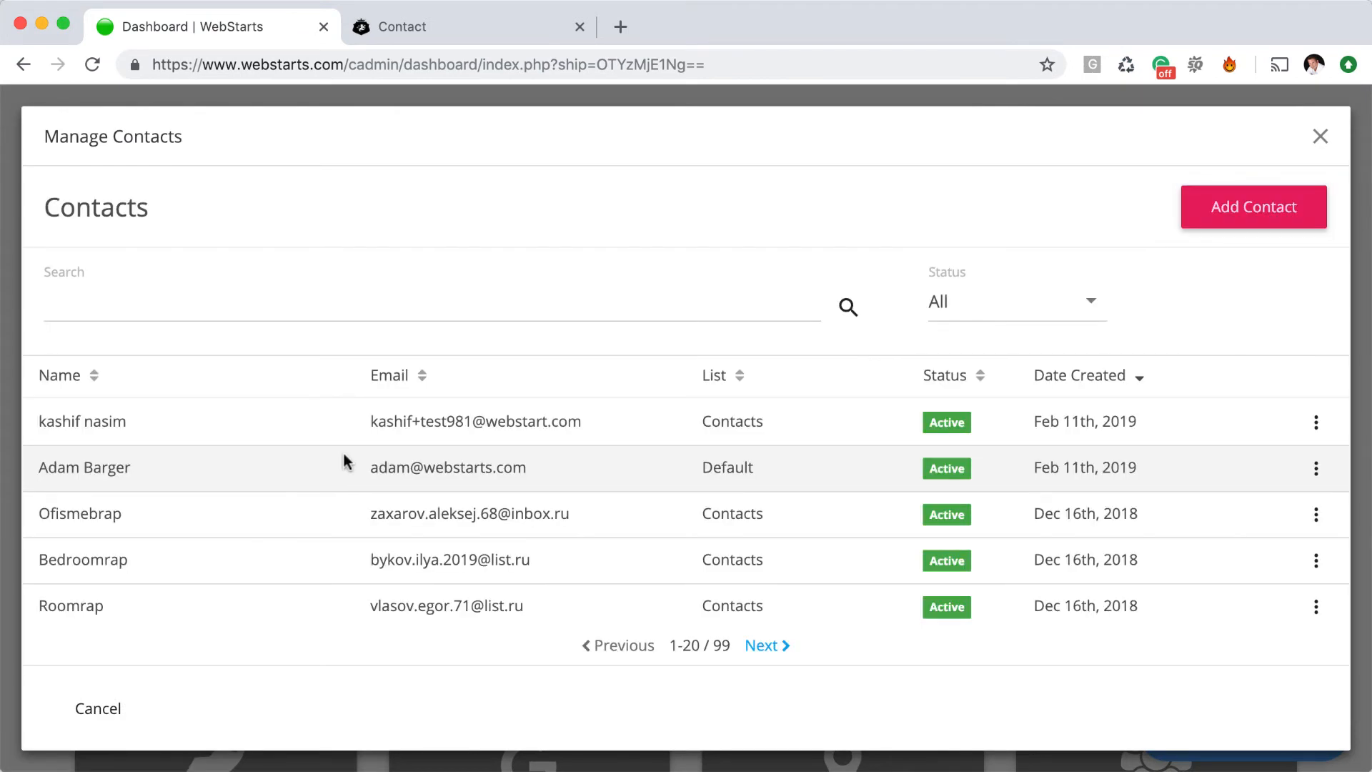
click(226, 468)
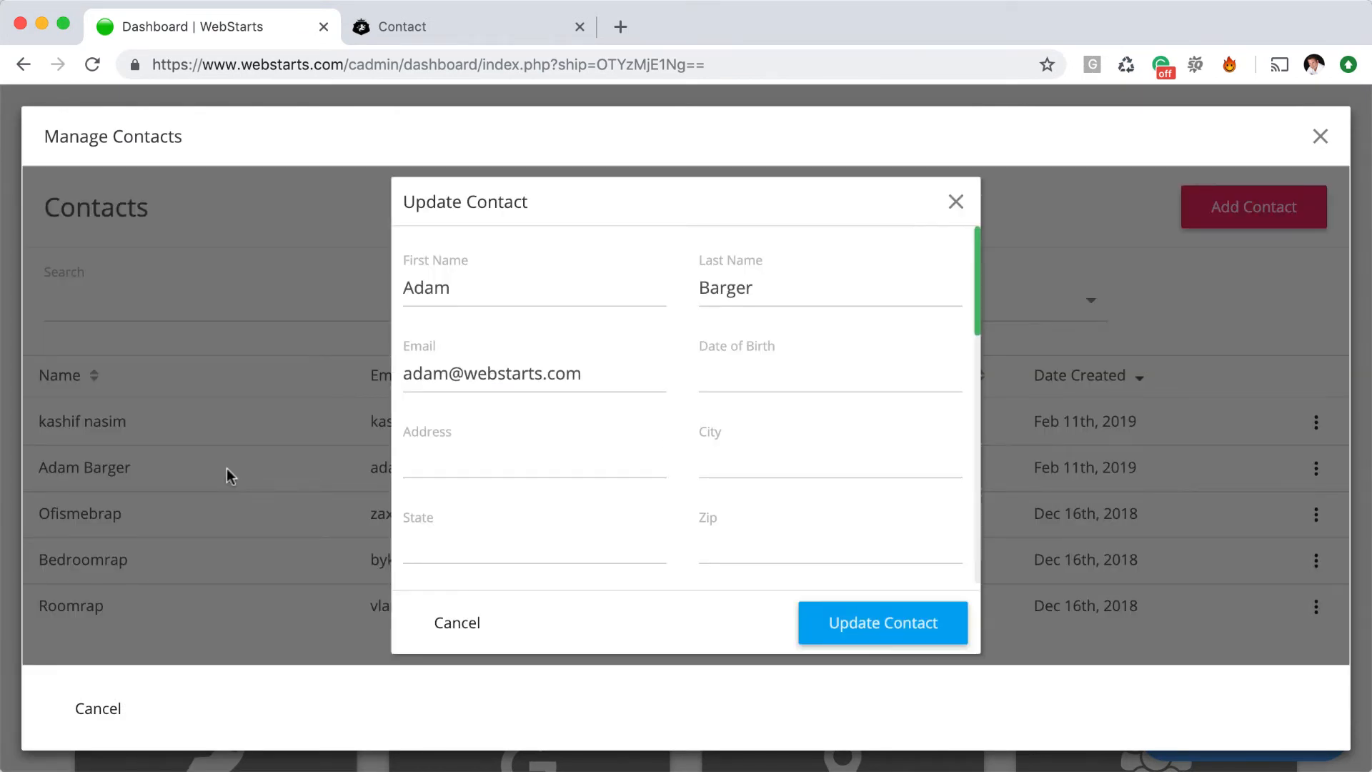
scroll(691, 535, down, 5)
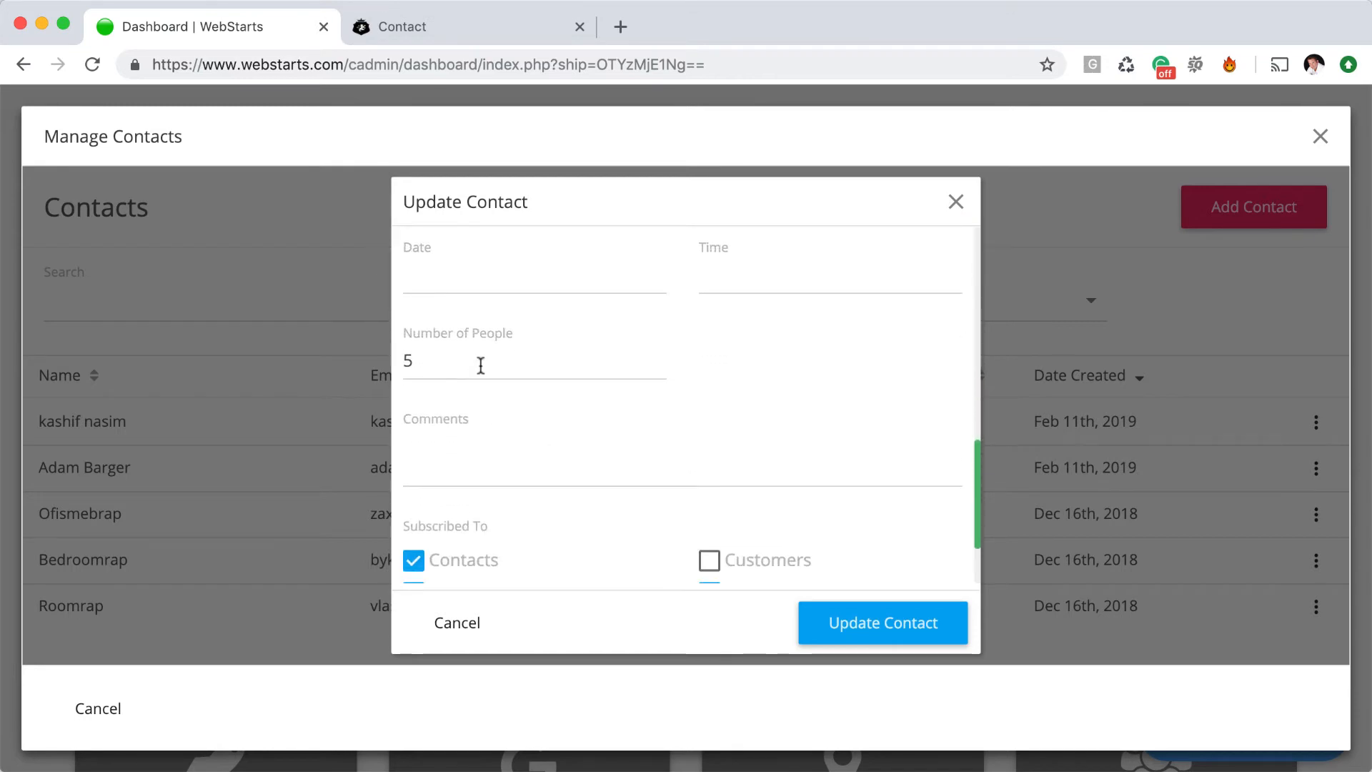
drag(412, 360, 393, 359)
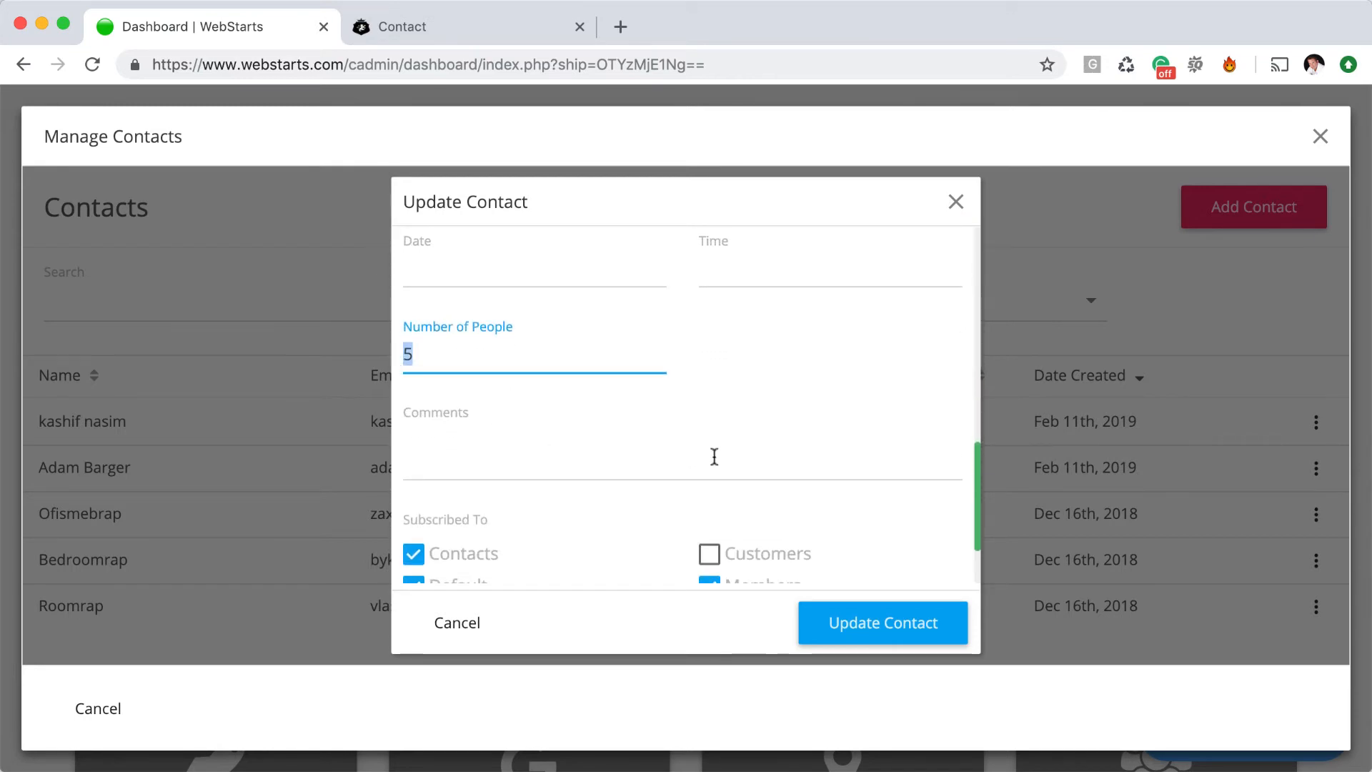
scroll(714, 457, down, 2)
click(698, 546)
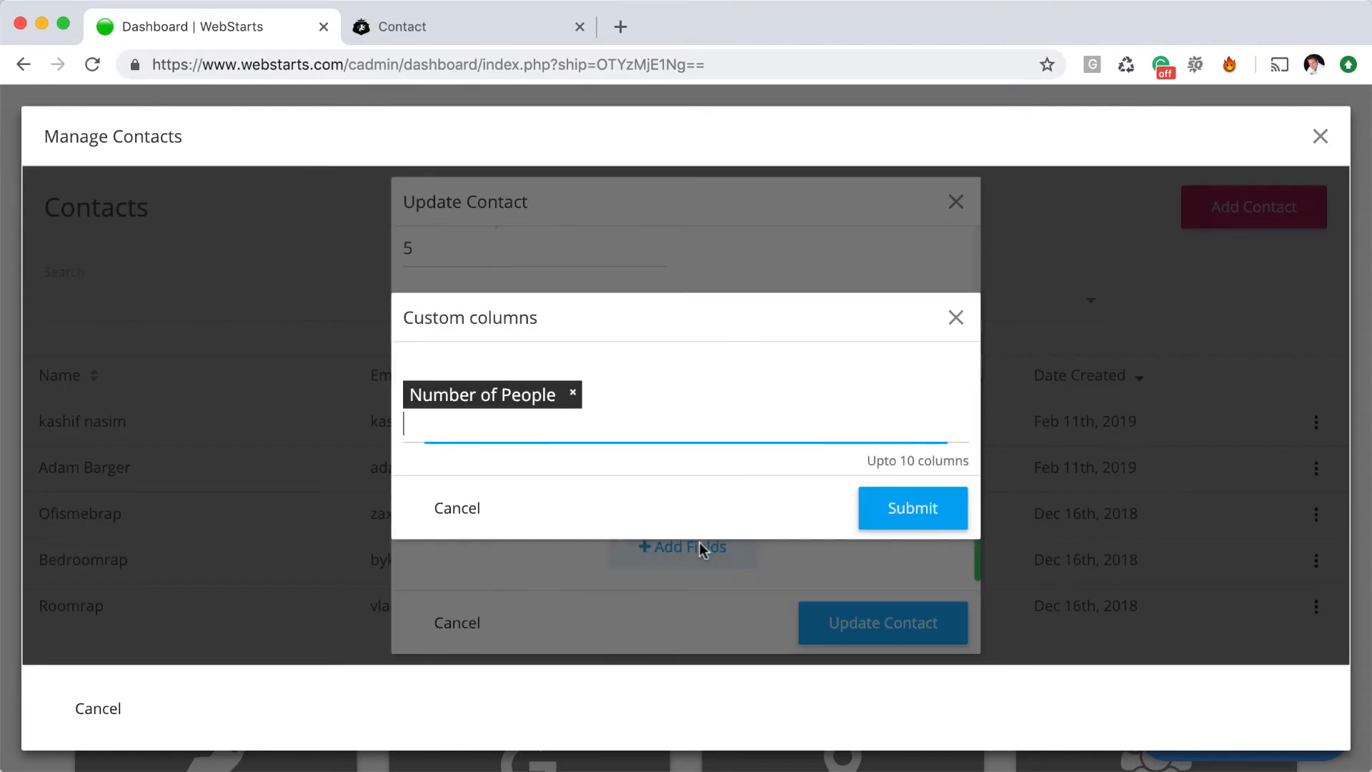
click(957, 317)
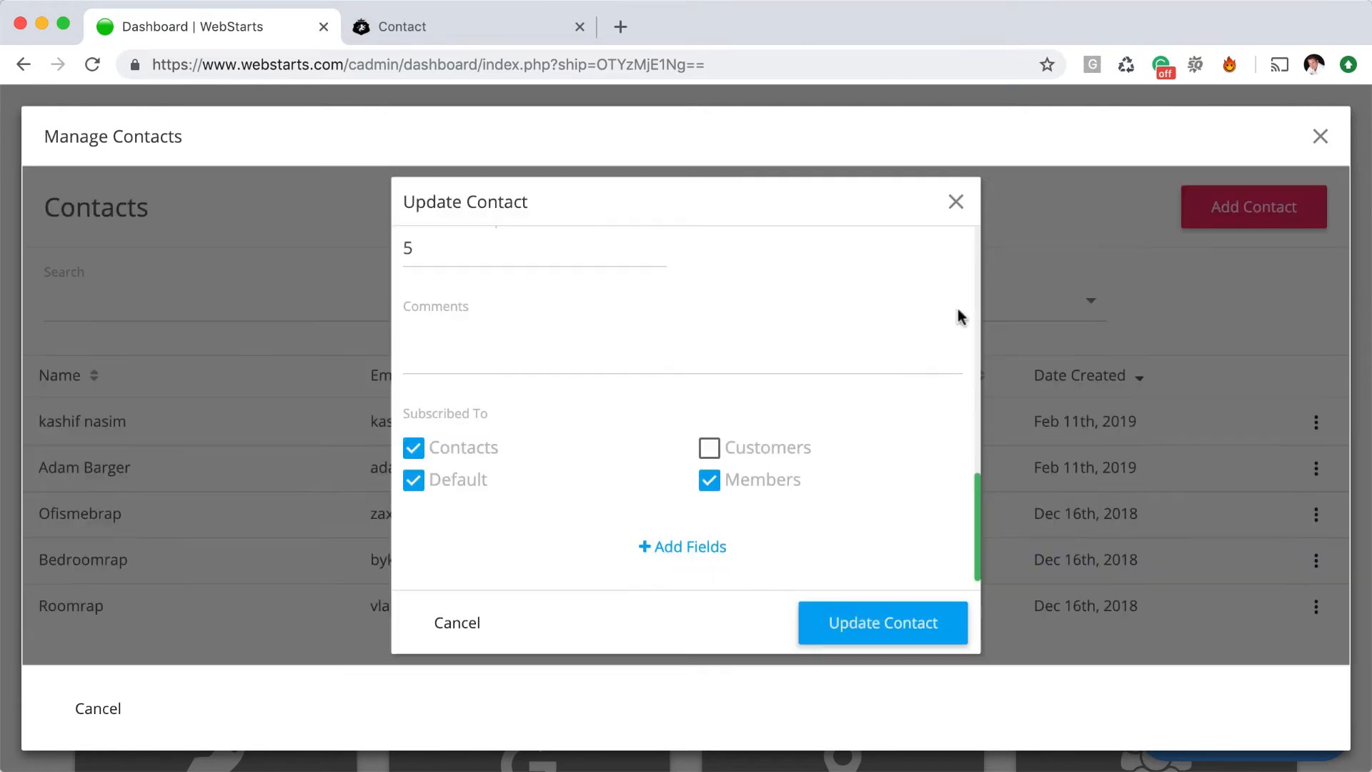
click(956, 203)
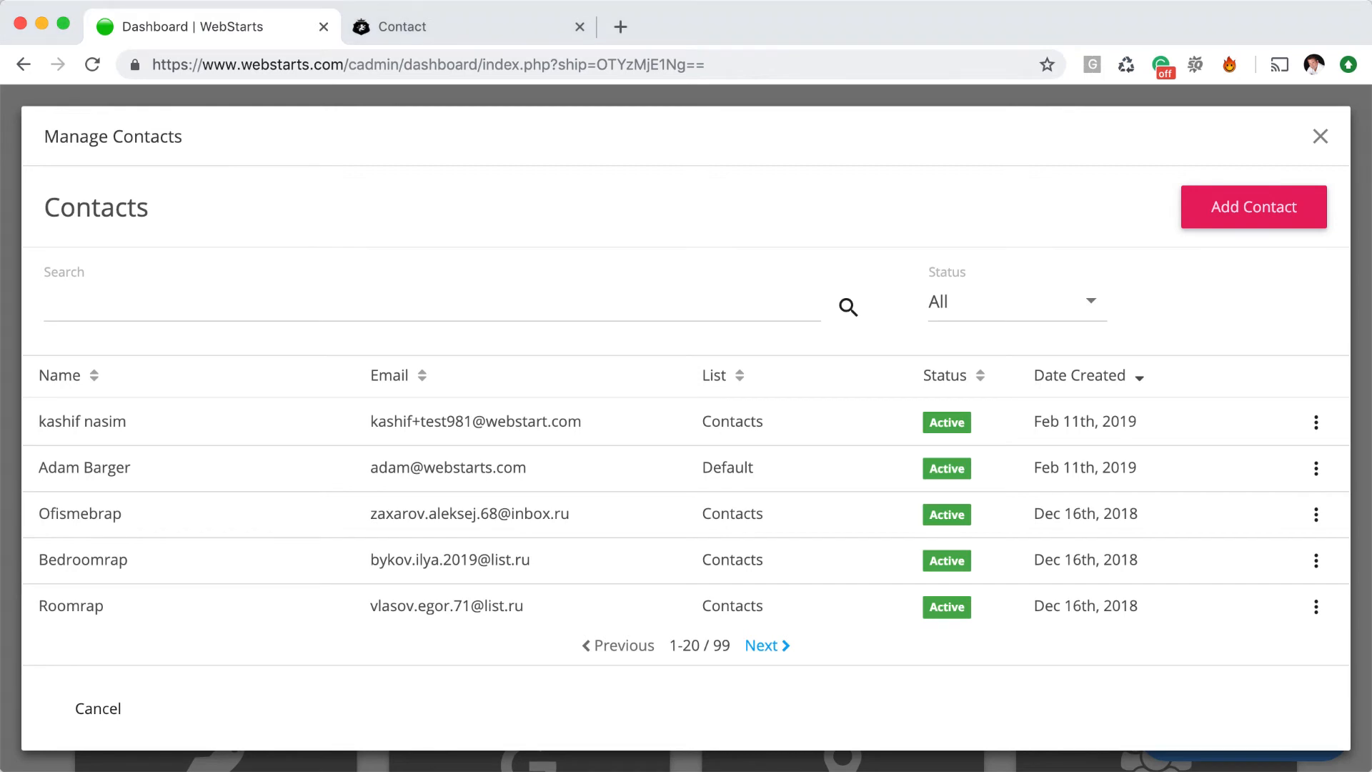
Glance at the live contact page, then open Email Marketing from the WebStarts dashboard
key(ctrl+Tab)
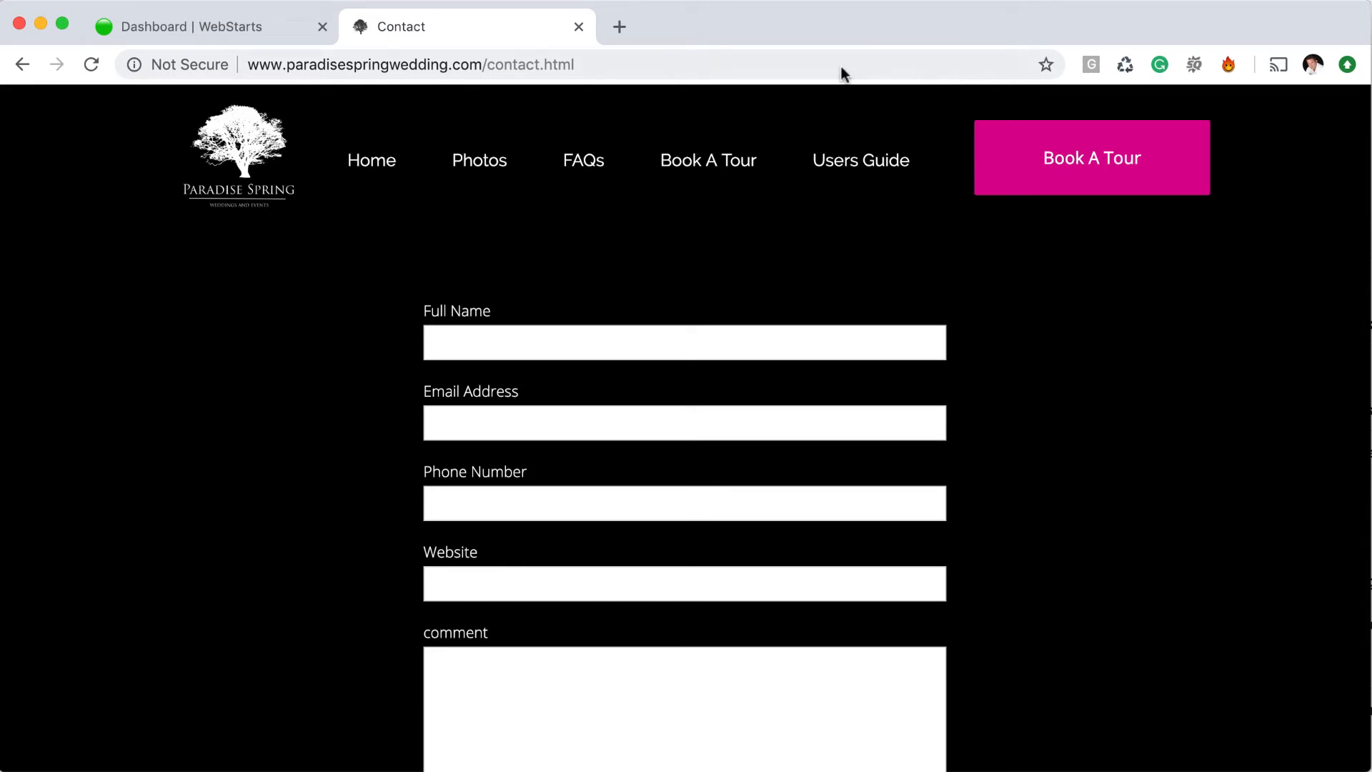
click(256, 27)
scroll(566, 405, down, 7)
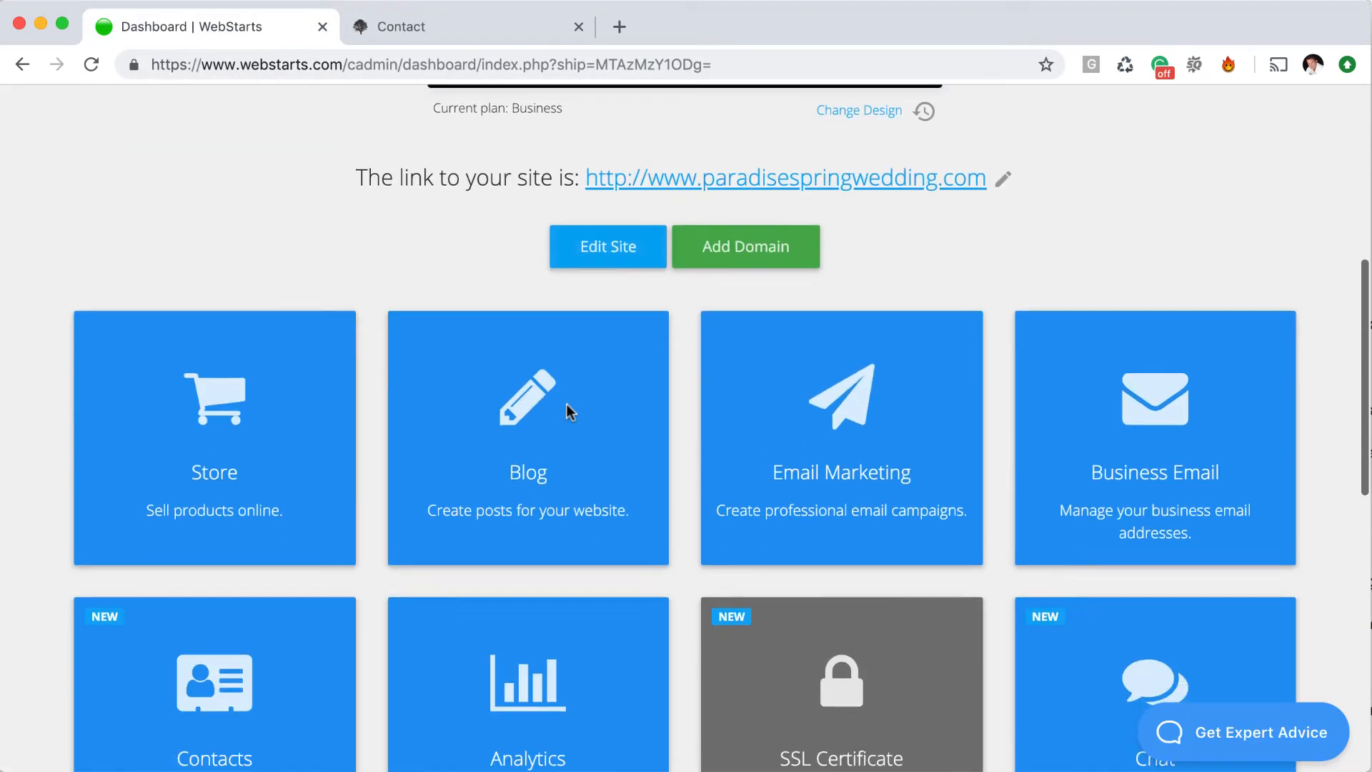
scroll(567, 405, down, 1)
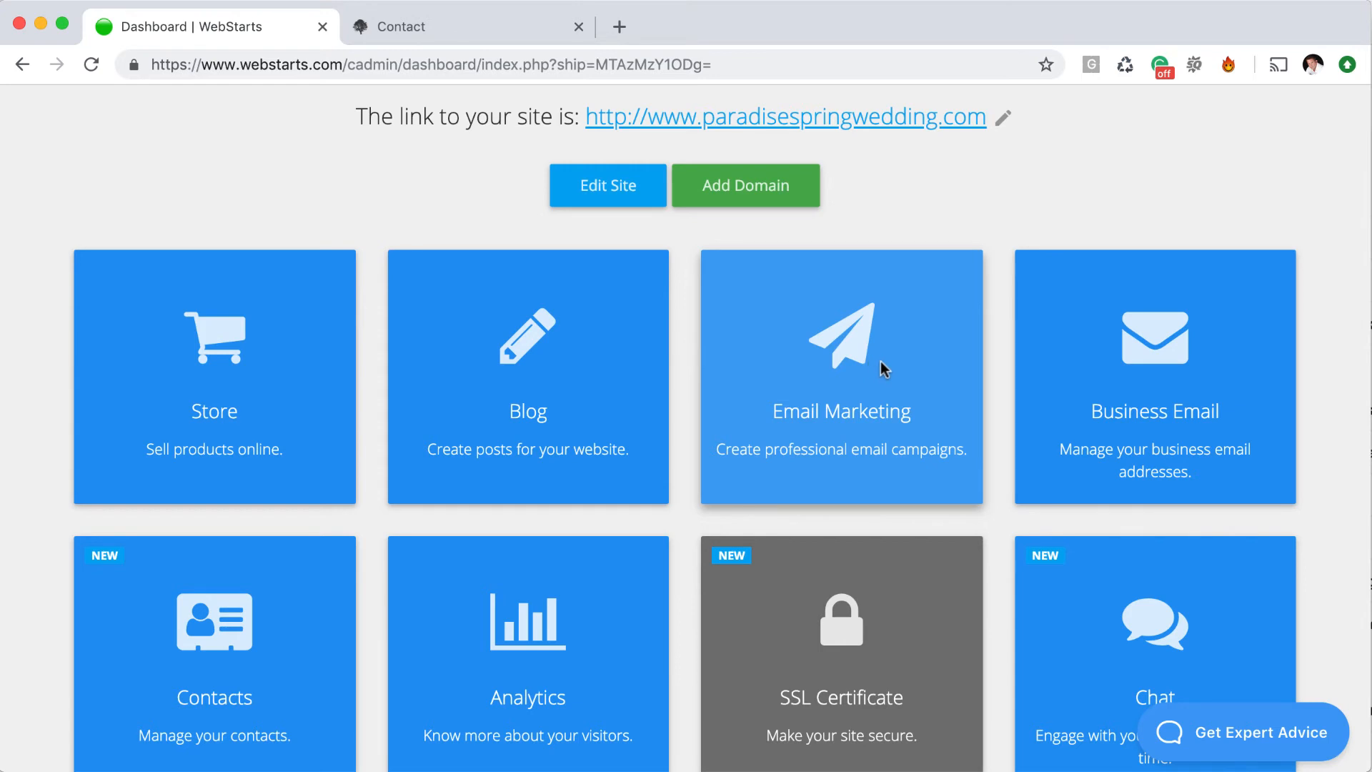
click(882, 365)
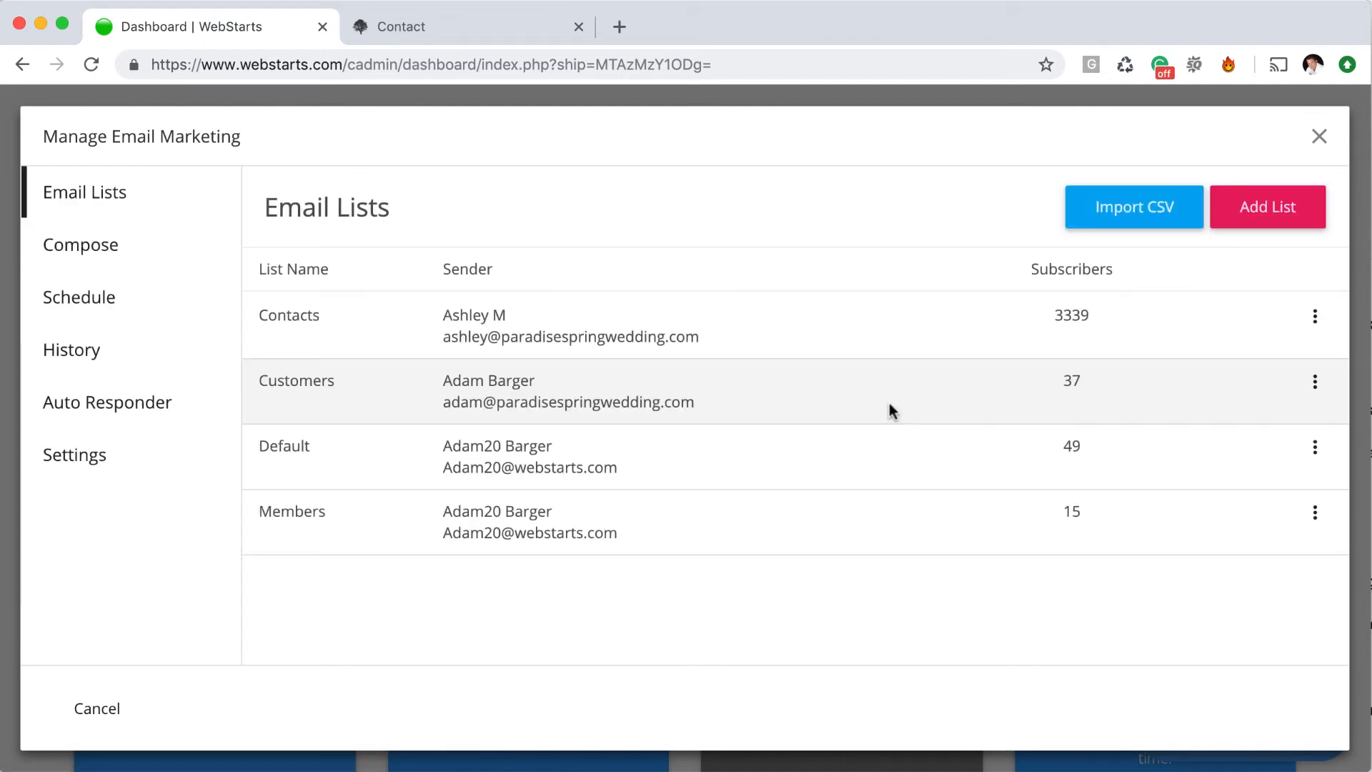
View the Contacts list's subscribers, then close Email Marketing and return to the dashboard top
click(408, 32)
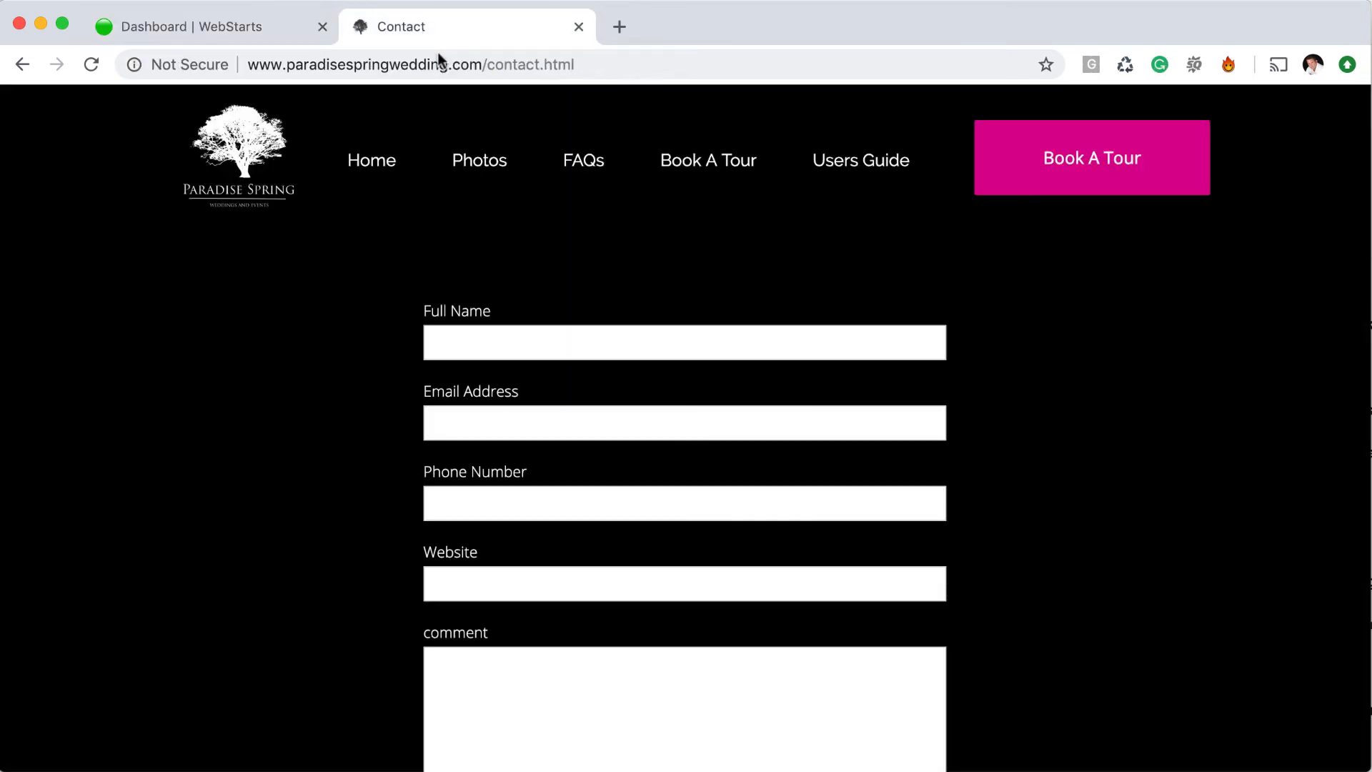
scroll(544, 345, down, 3)
scroll(555, 389, up, 3)
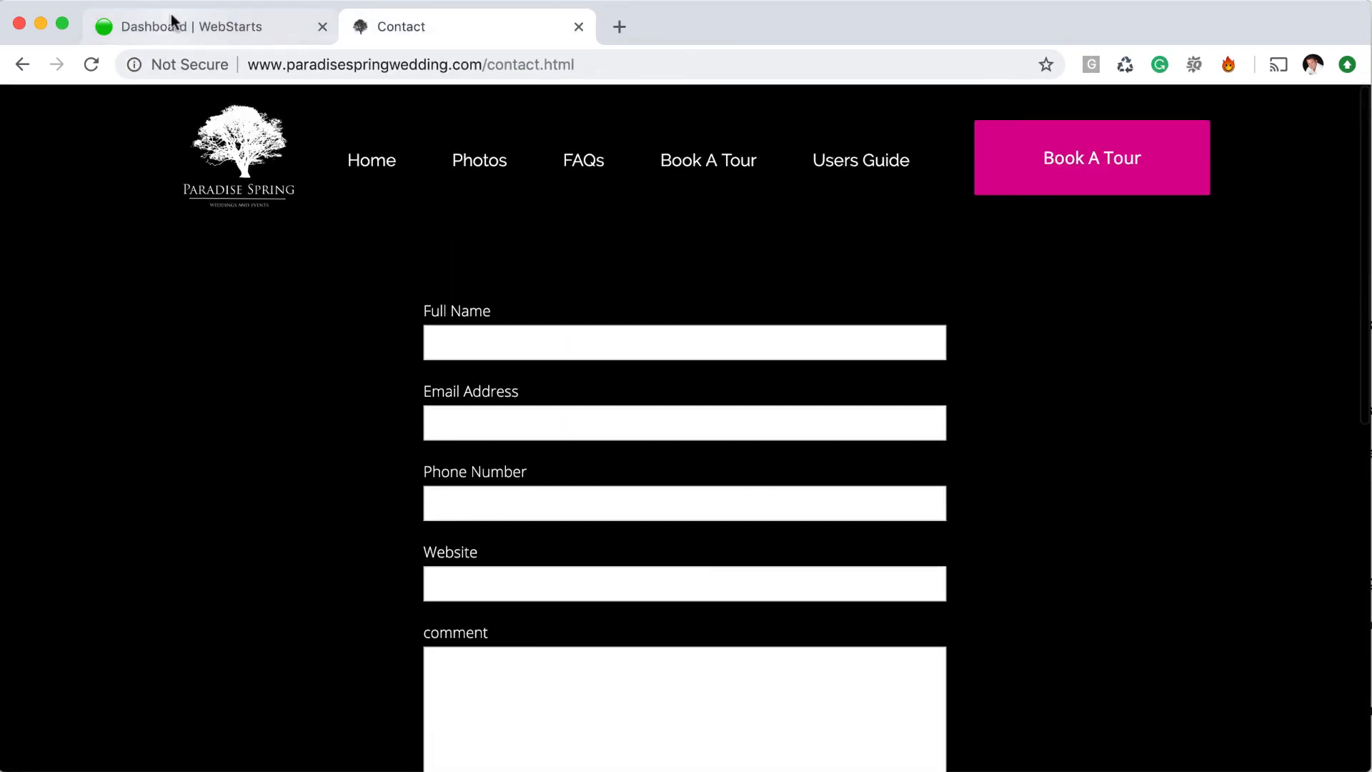
click(172, 17)
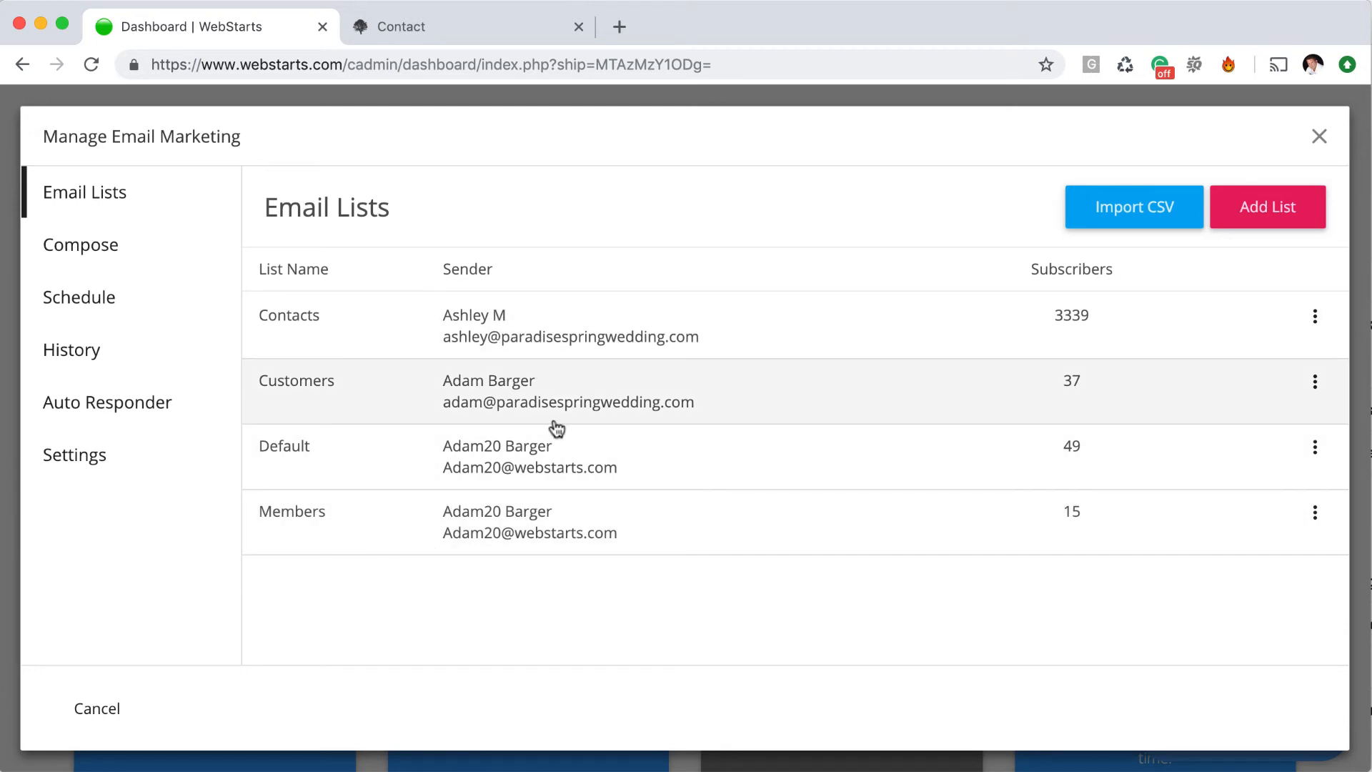
click(589, 342)
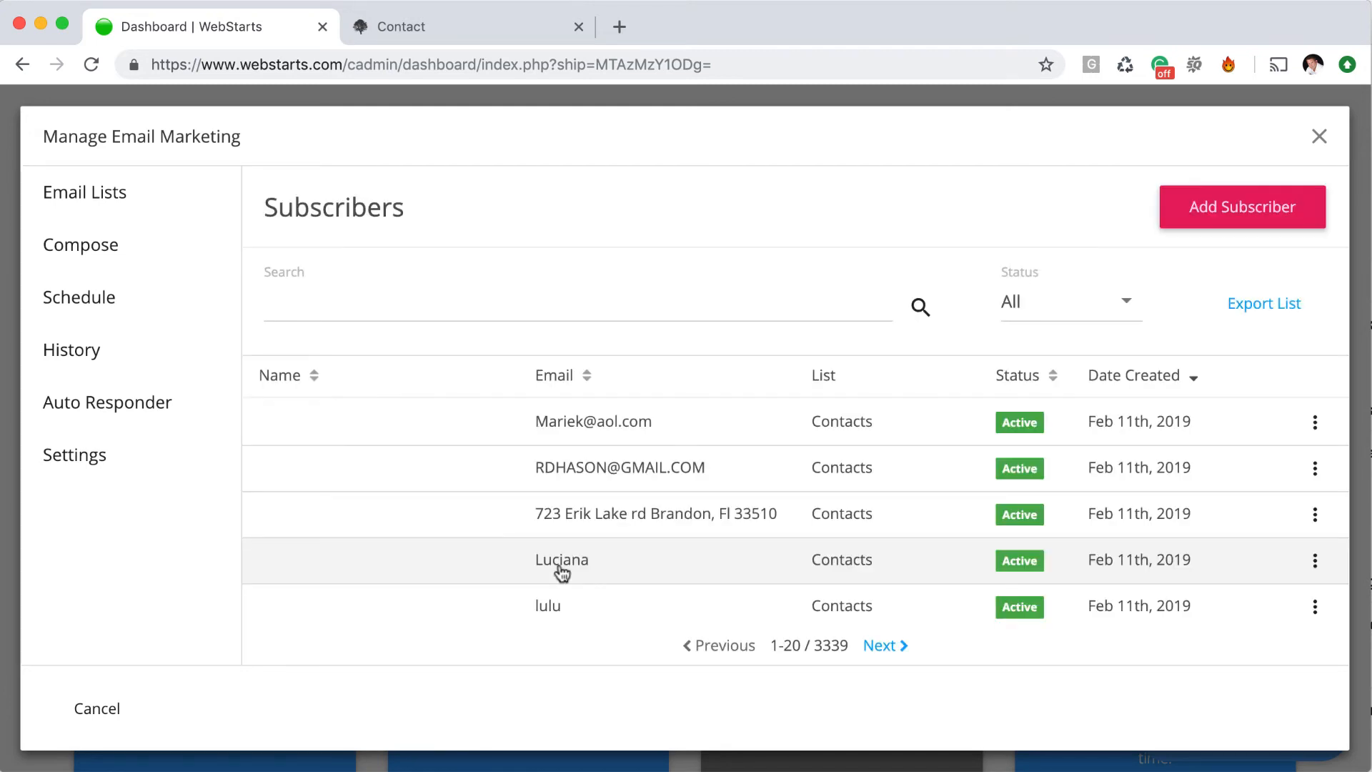
click(1319, 137)
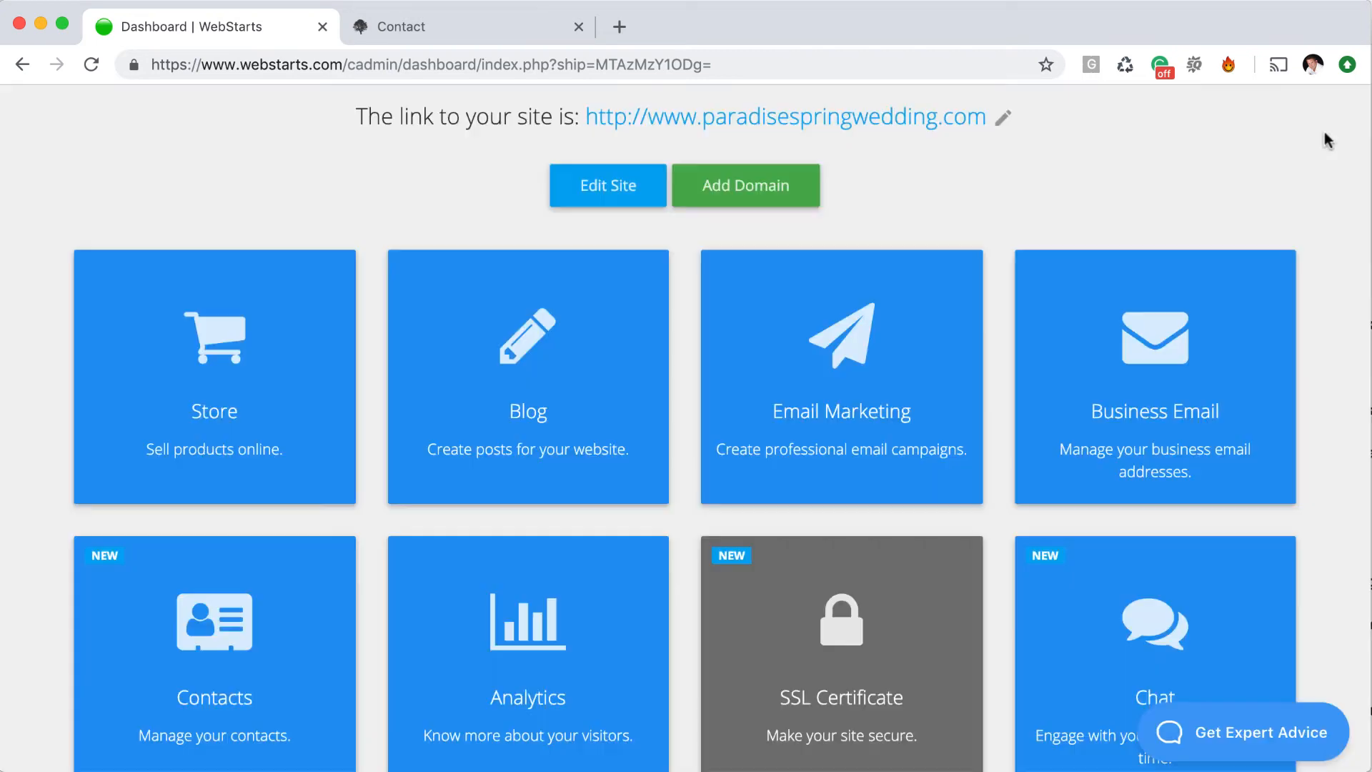
scroll(432, 536, up, 8)
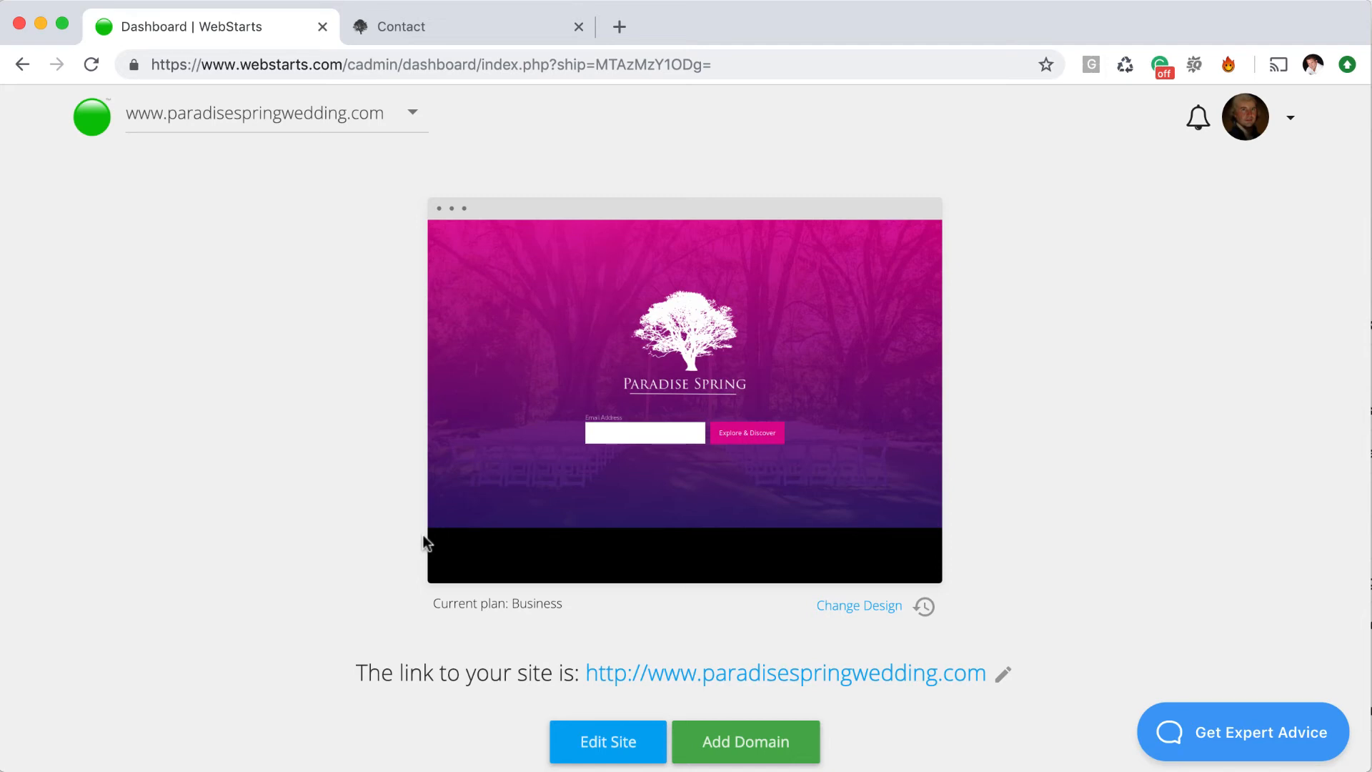
Look at Email Marketing's Compose view, close it, and launch Edit Site for Paradise Spring
scroll(417, 537, down, 7)
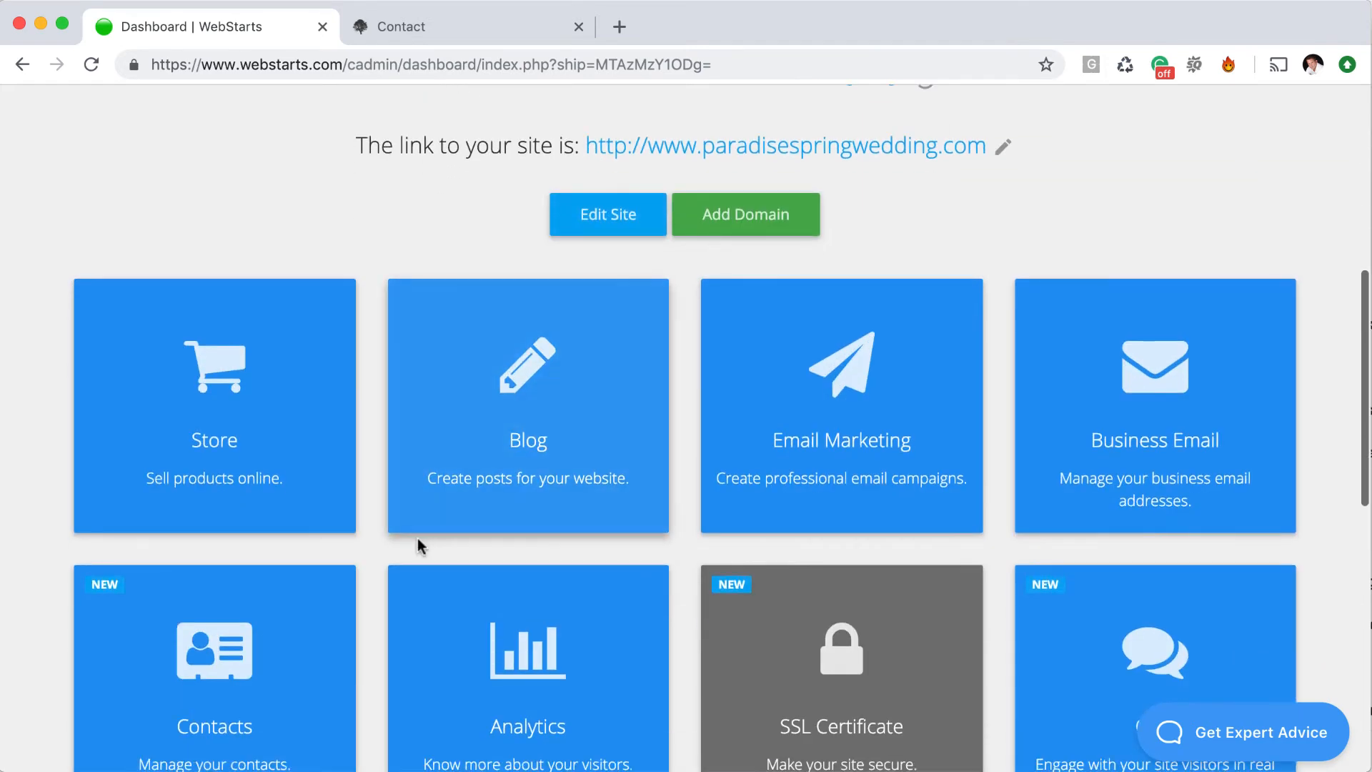
click(822, 436)
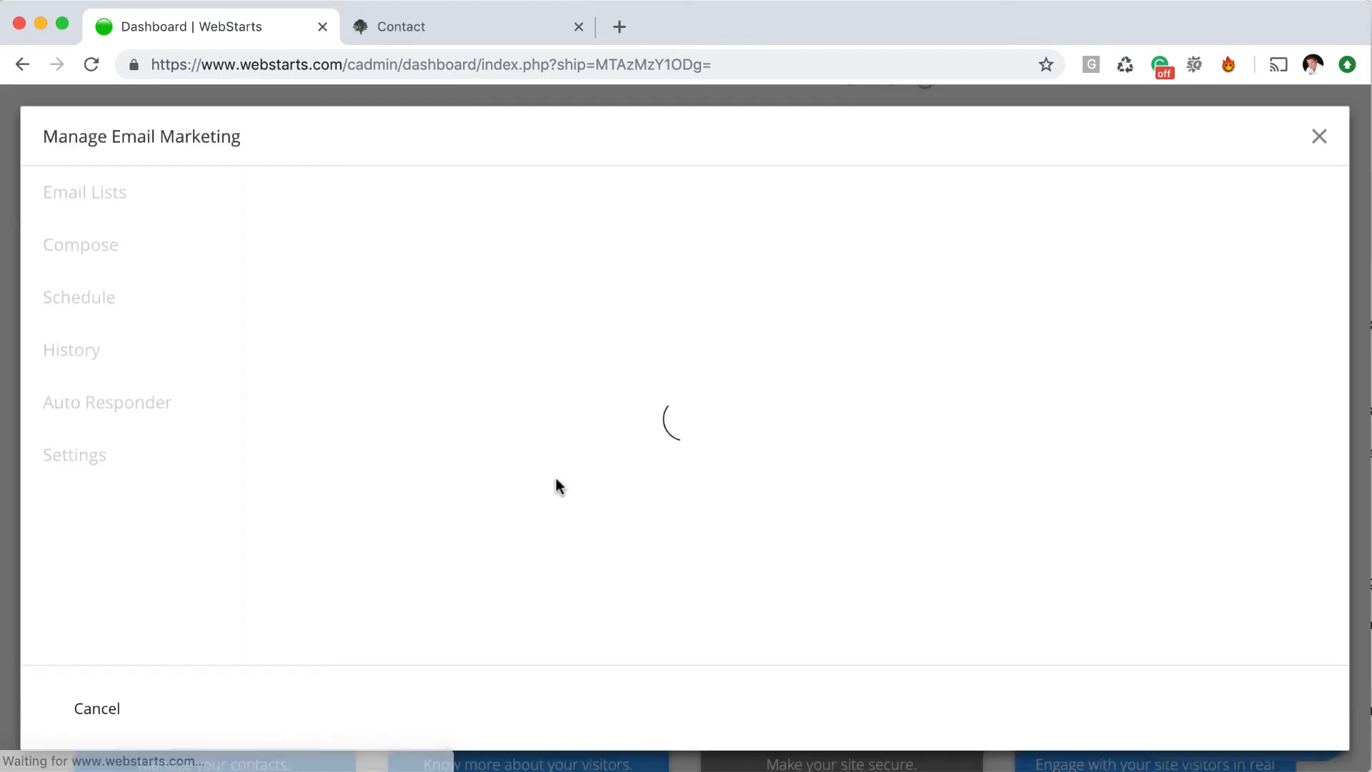
click(100, 245)
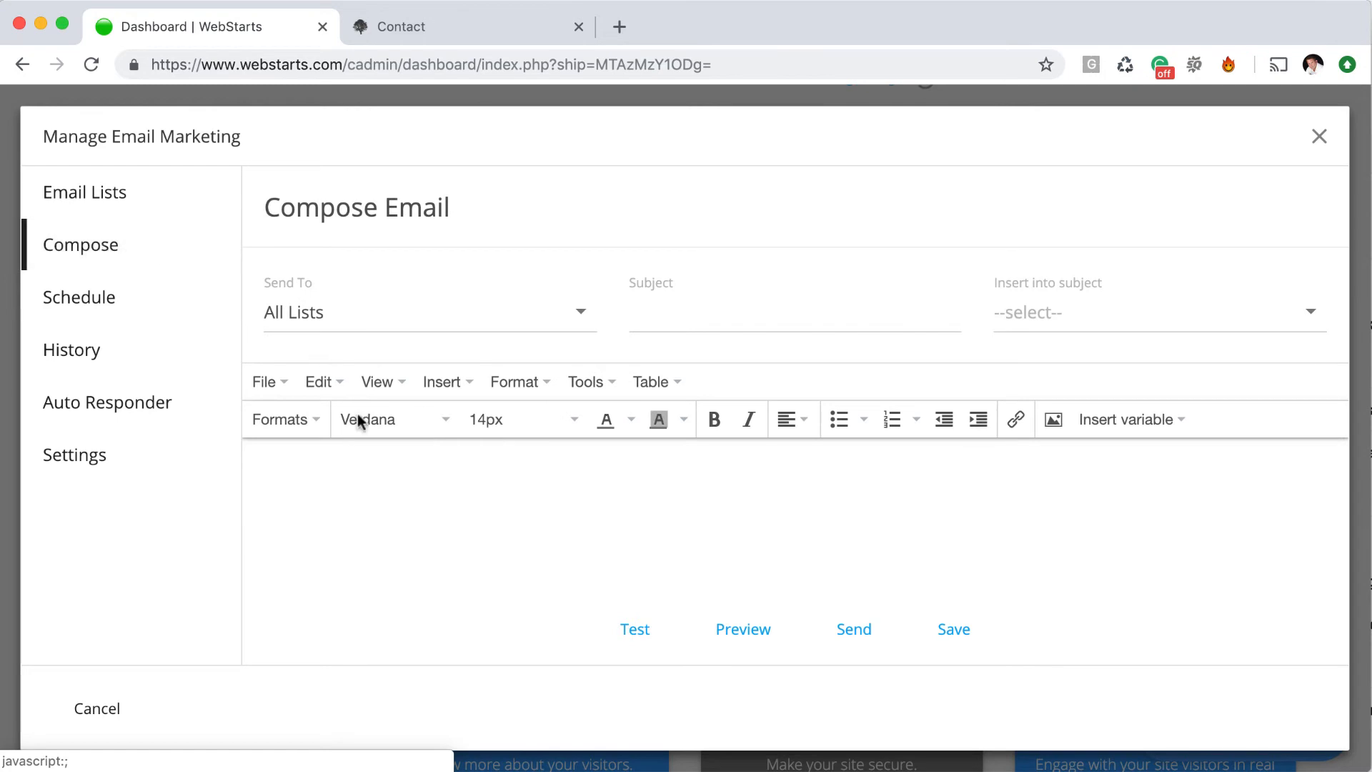
click(596, 517)
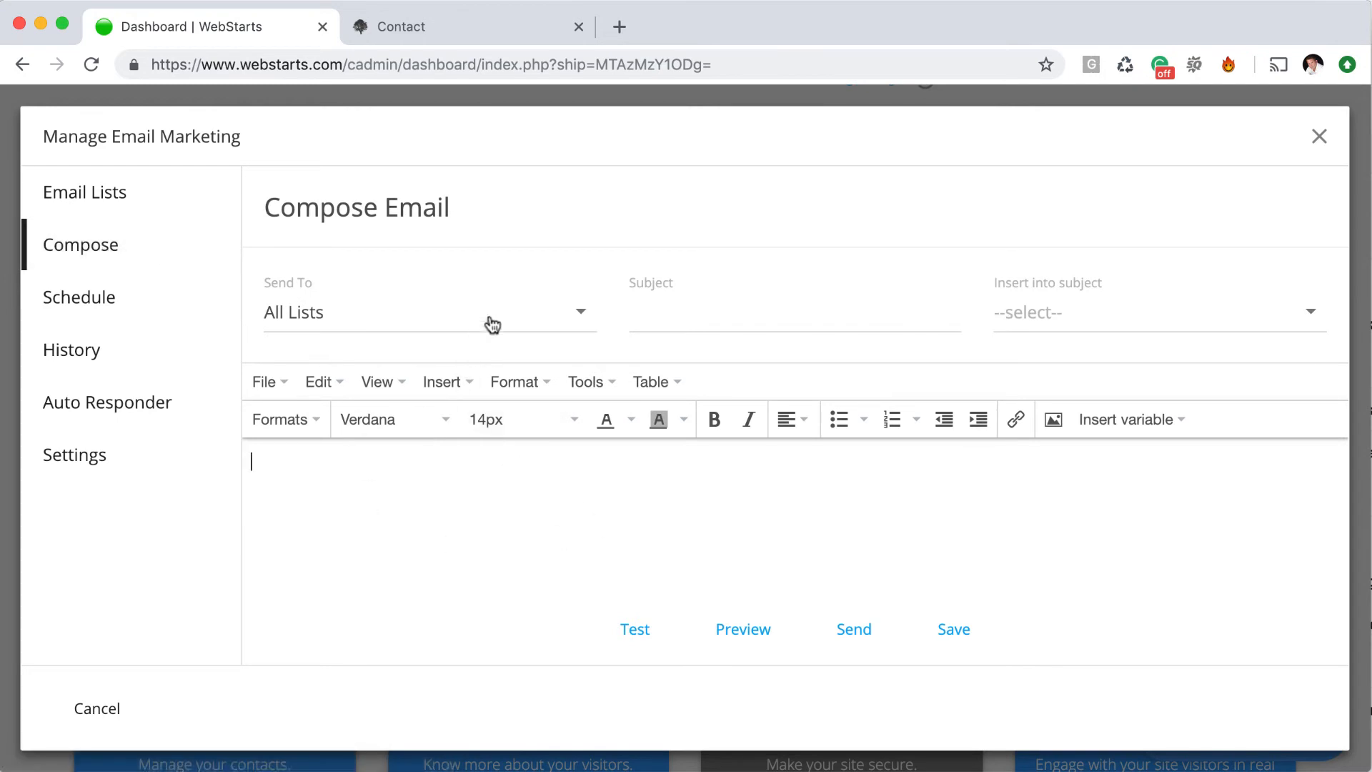
click(1319, 136)
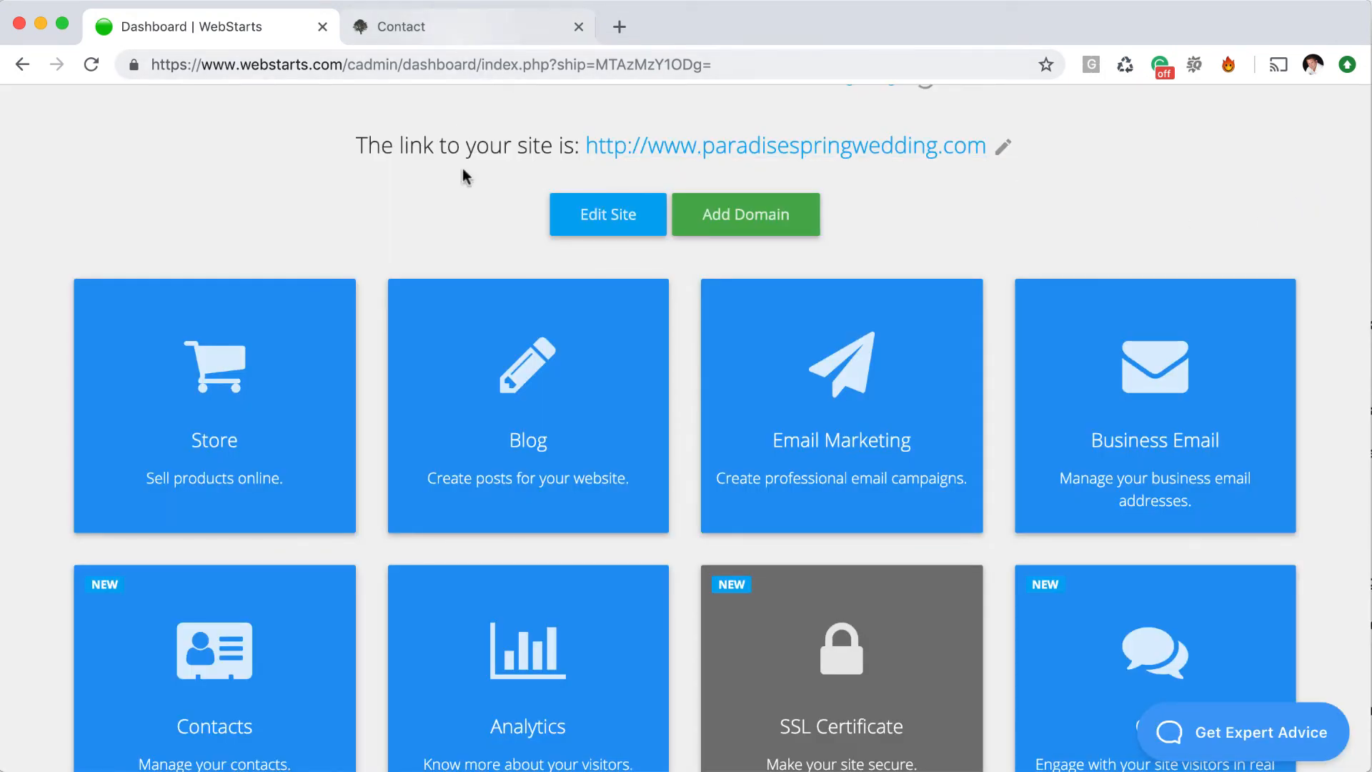
scroll(466, 174, up, 3)
click(600, 416)
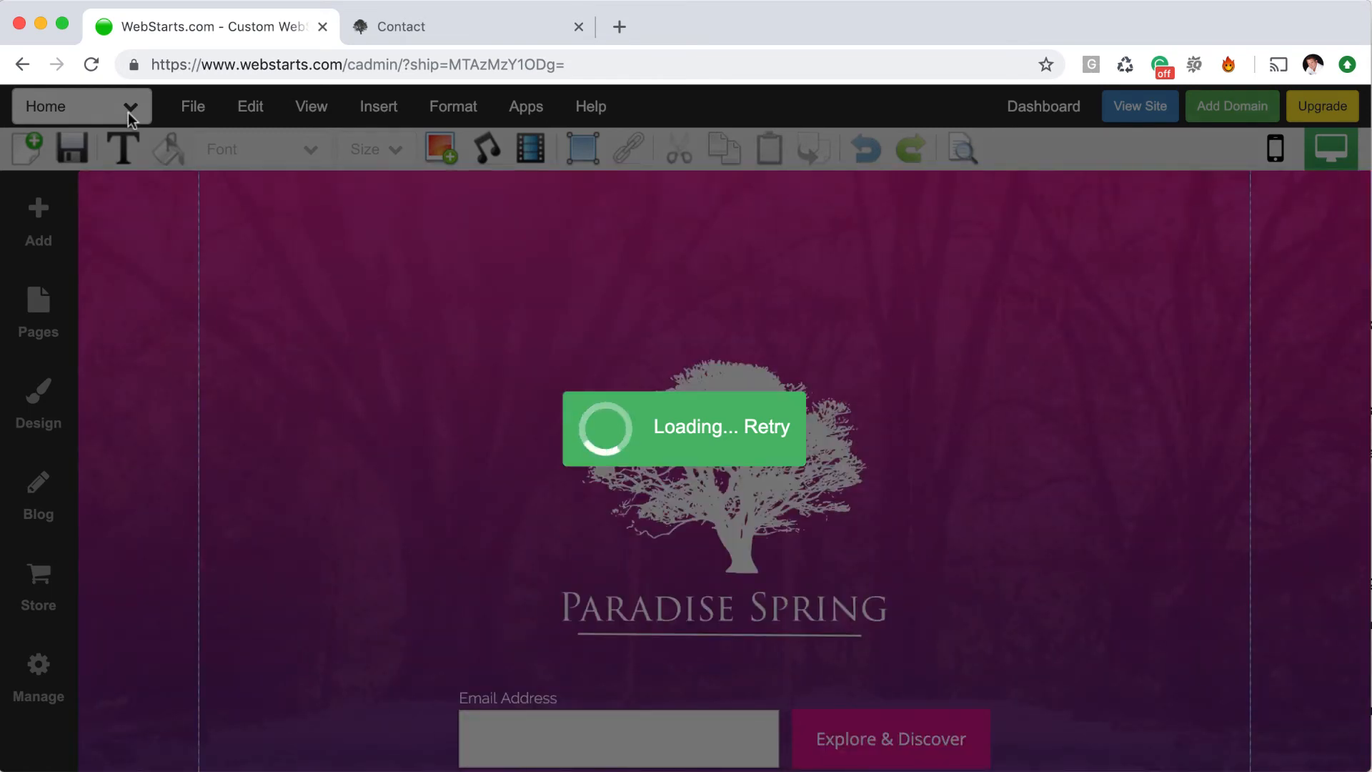
On the Contact page, keep the form's confirmation page as Contact and mailing list as Members, and update
click(127, 113)
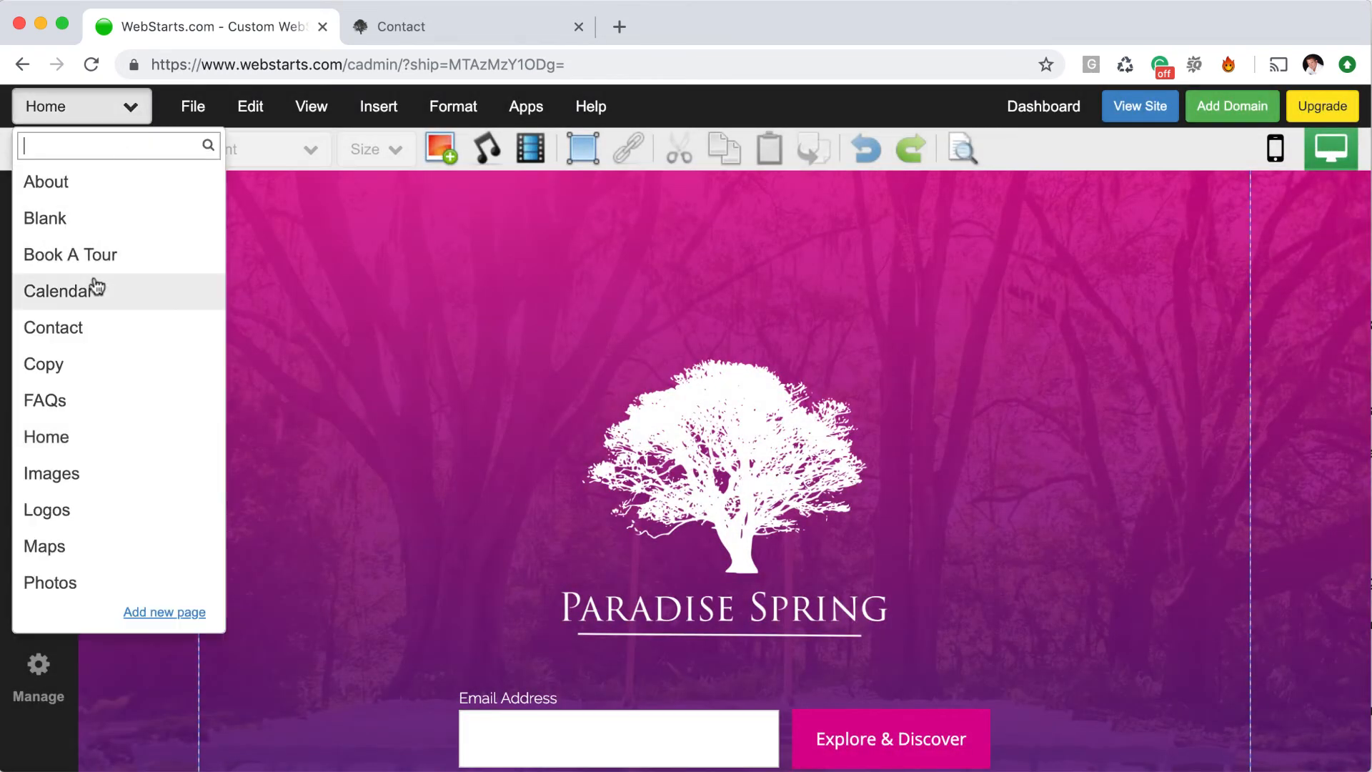
click(89, 327)
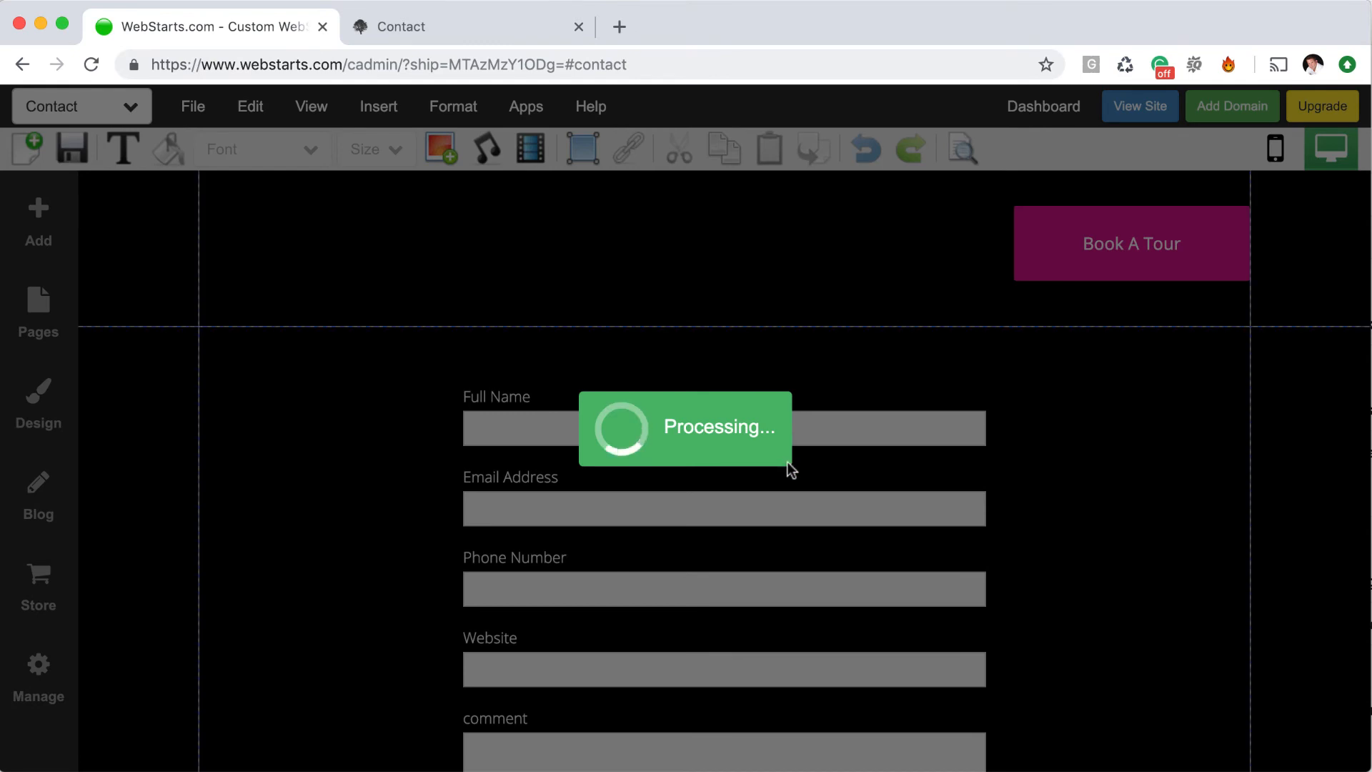
click(796, 470)
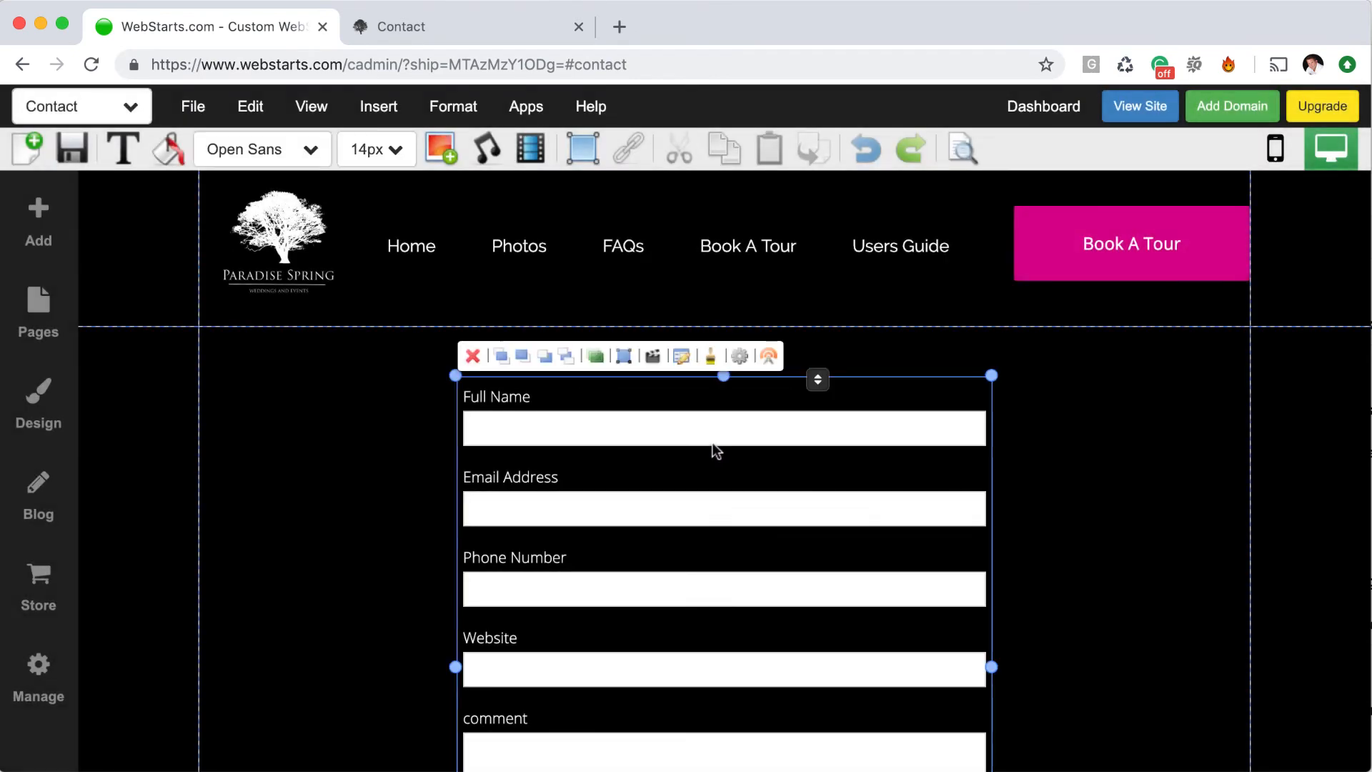
click(681, 356)
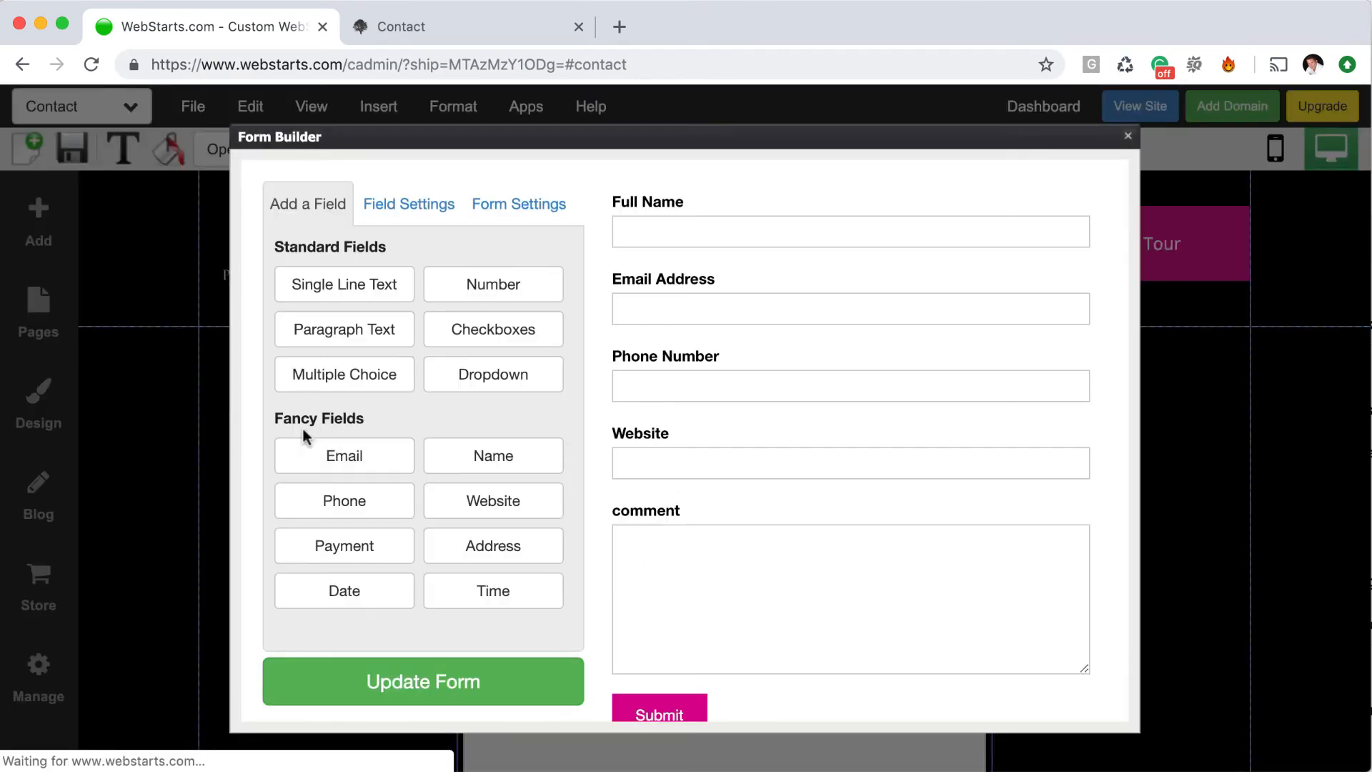
click(524, 206)
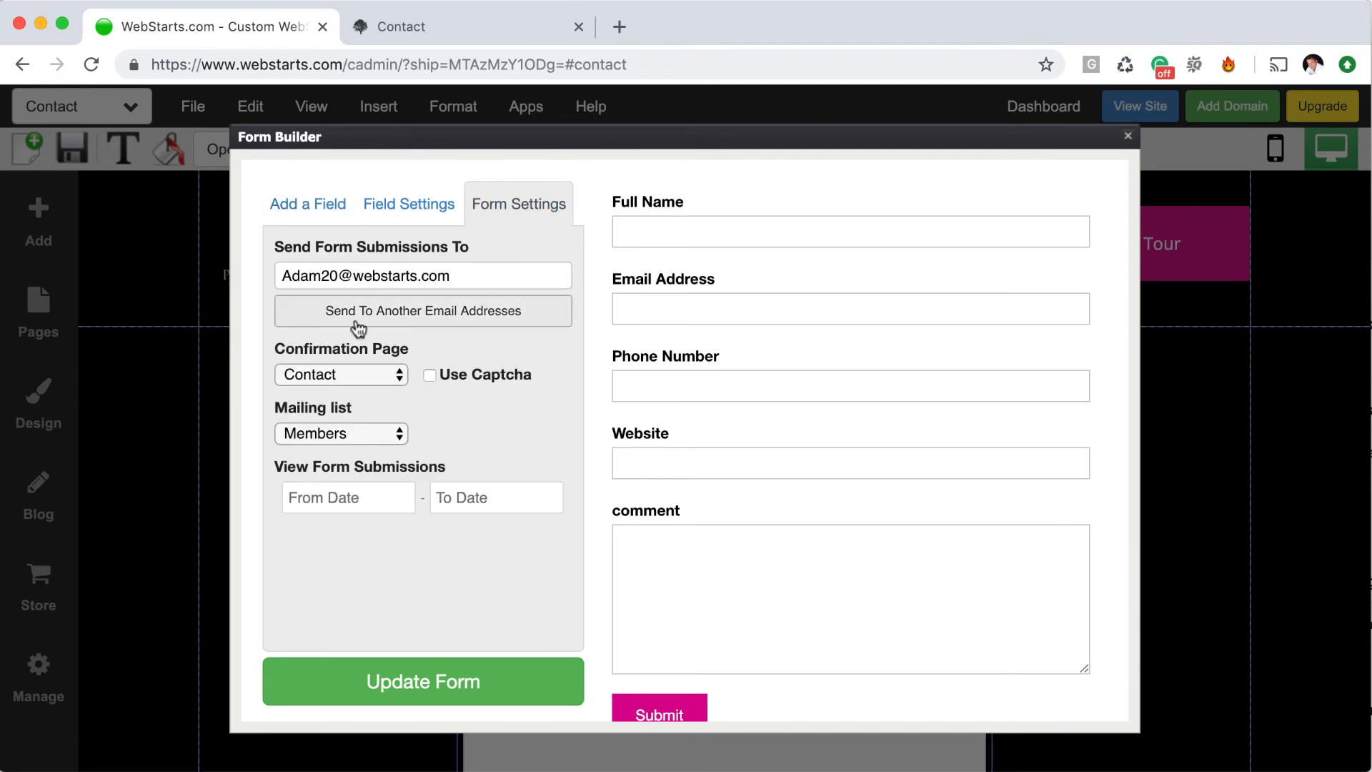
click(363, 373)
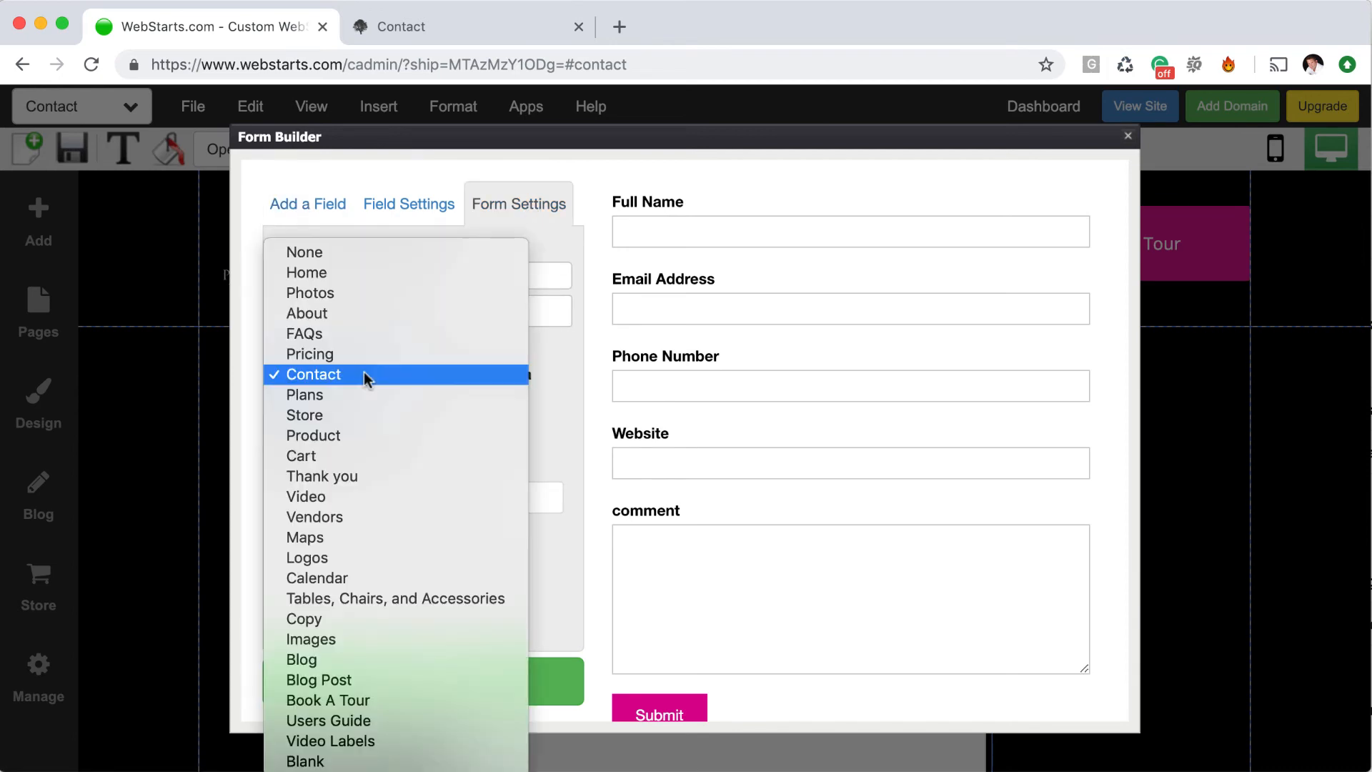
click(556, 418)
click(378, 434)
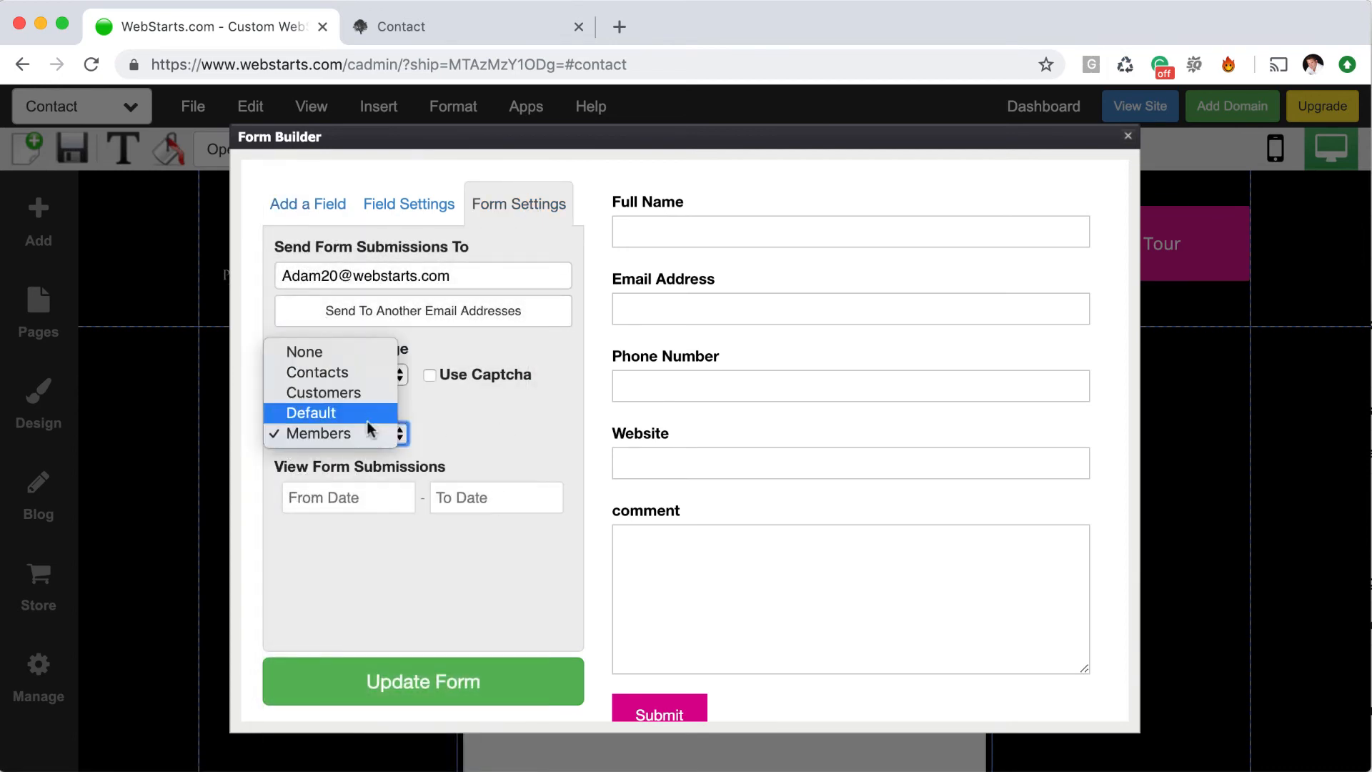
click(353, 435)
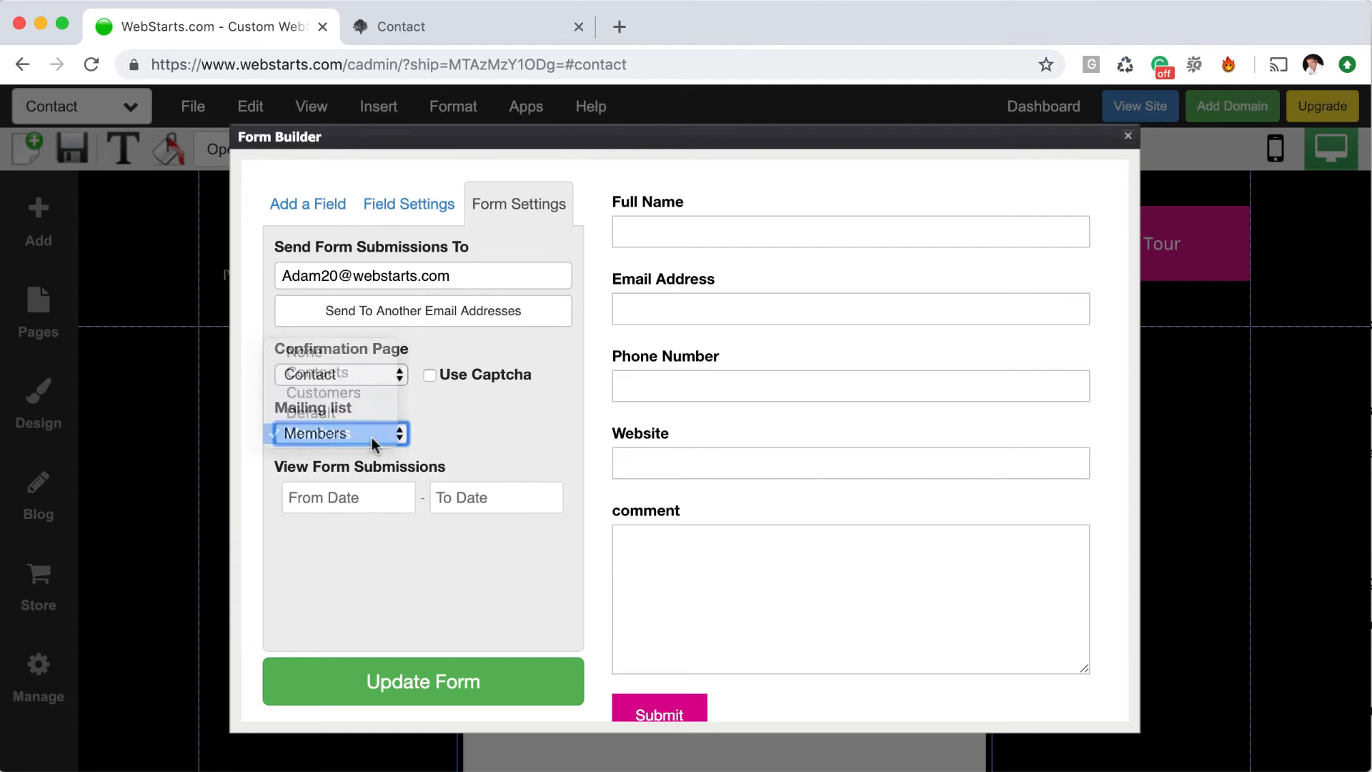
click(465, 681)
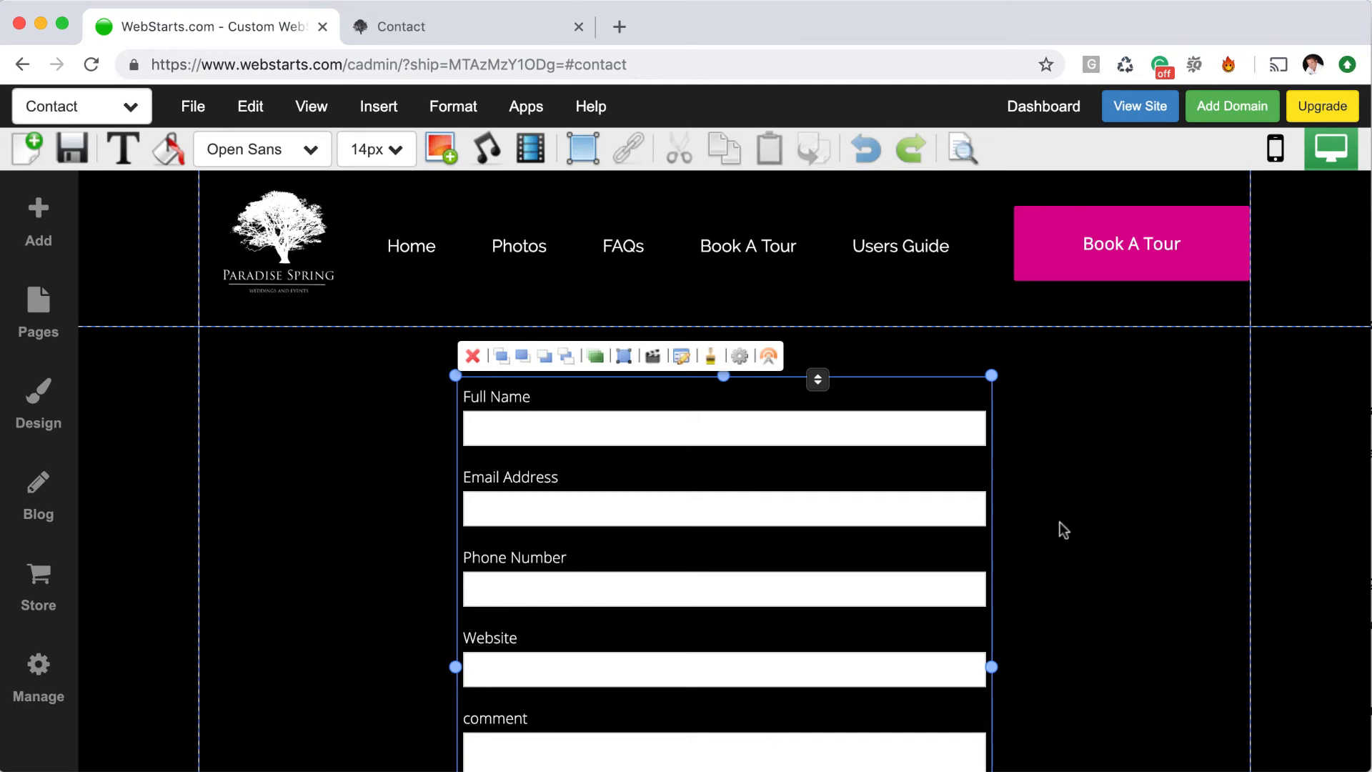
Save the Contact page and reload the live contact page to see the form
scroll(1072, 545, down, 3)
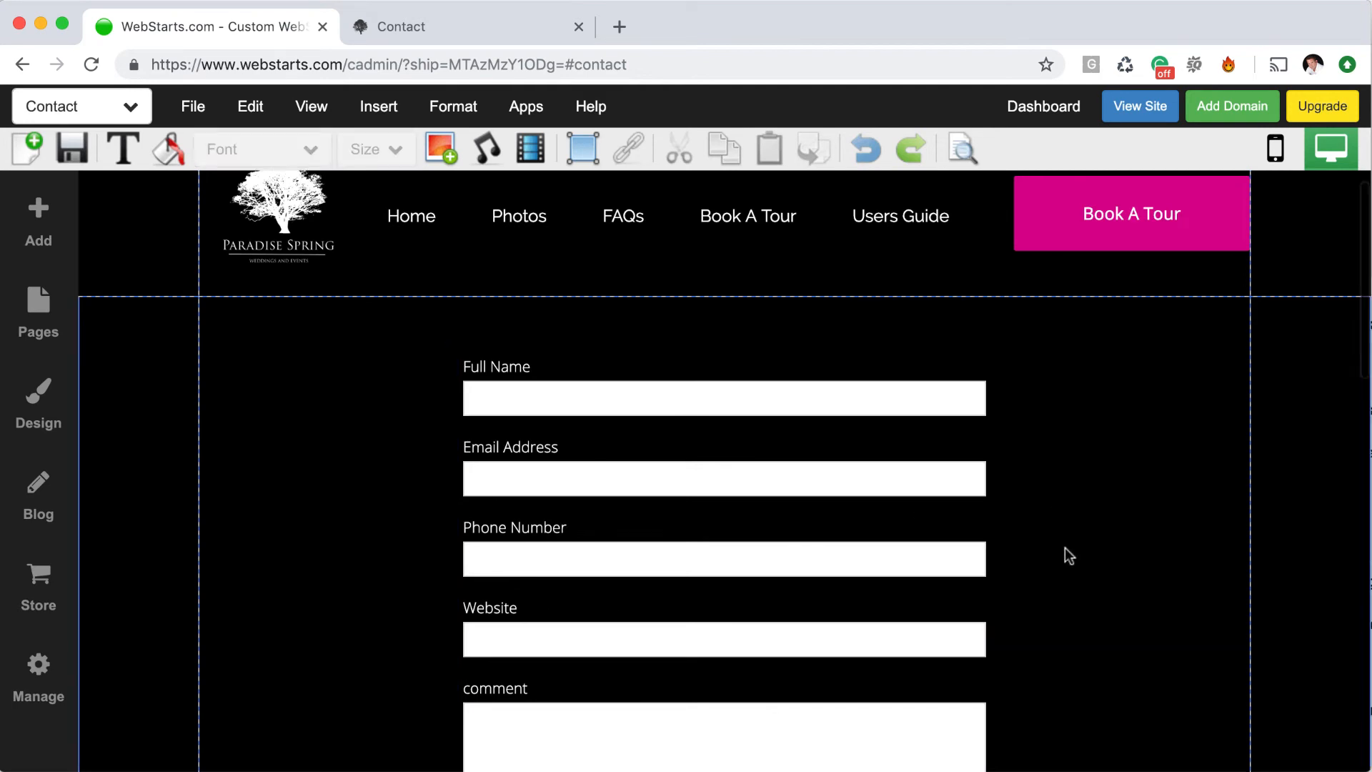
click(72, 150)
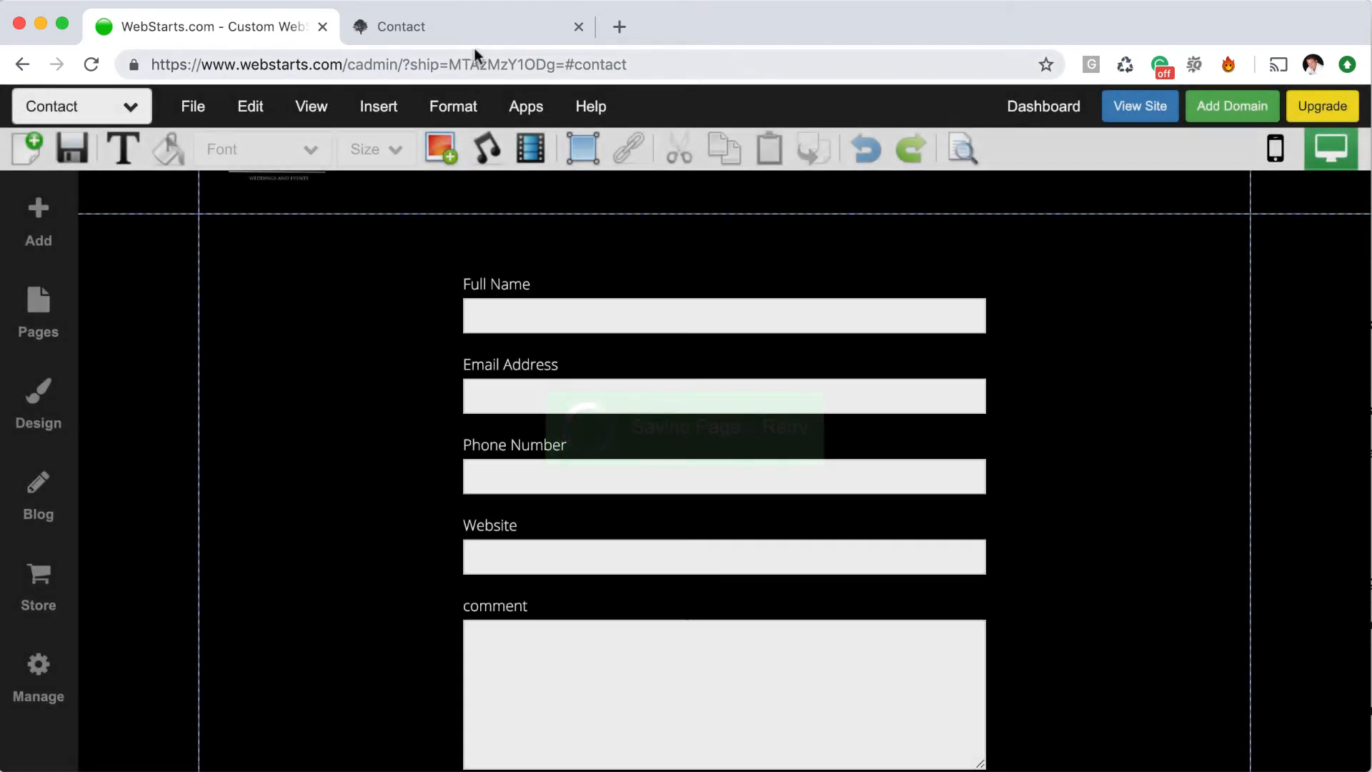
click(451, 28)
click(92, 64)
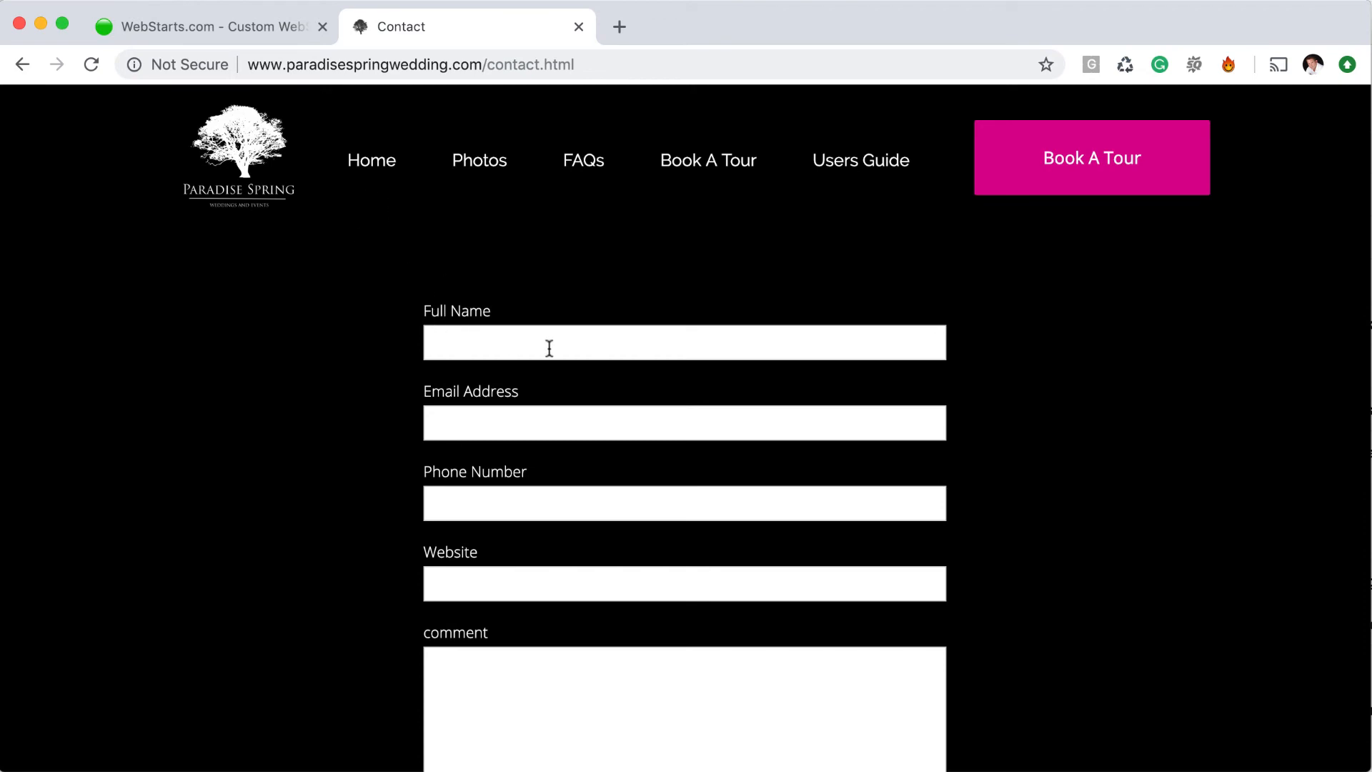
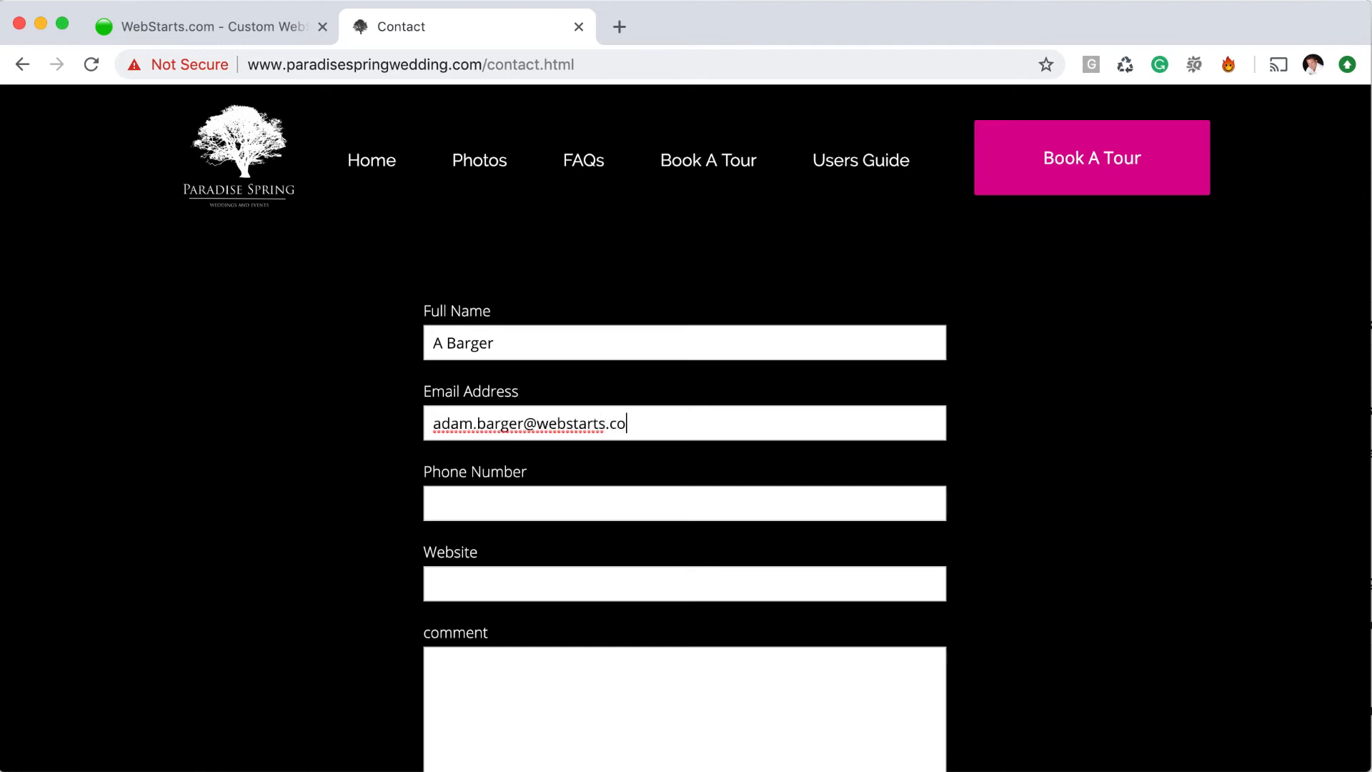
Enter a test e-mail address in the live contact form, submit it and pass the 'I'm not a robot' check
key(Tab)
scroll(631, 472, down, 4)
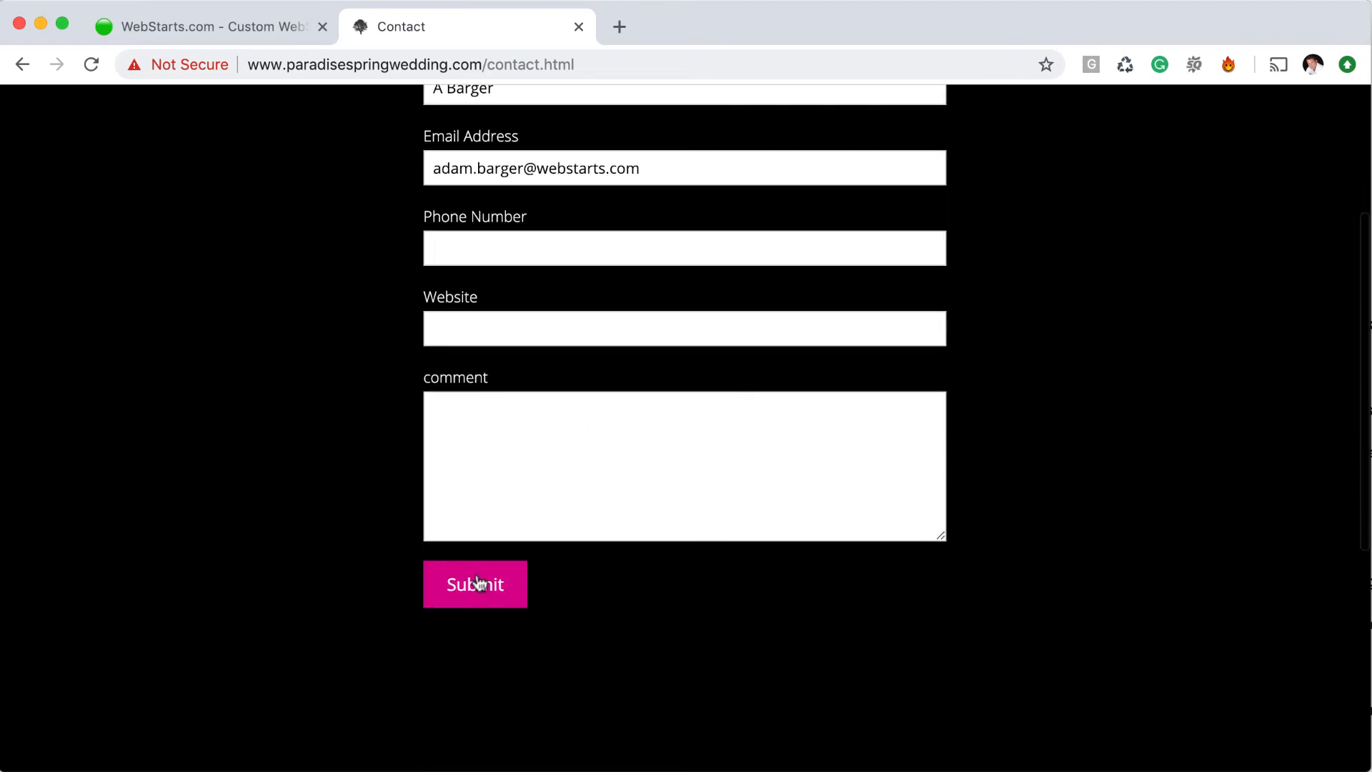
click(476, 576)
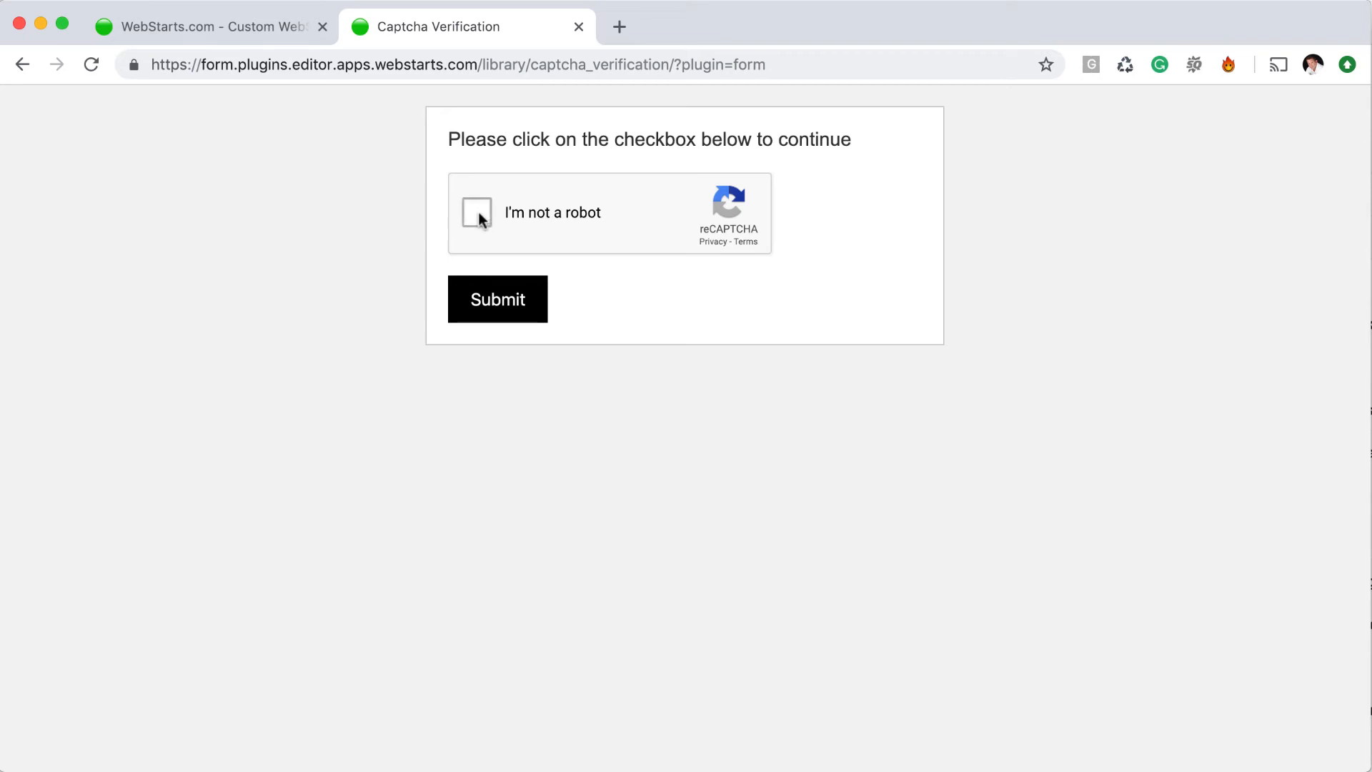
click(478, 211)
click(512, 303)
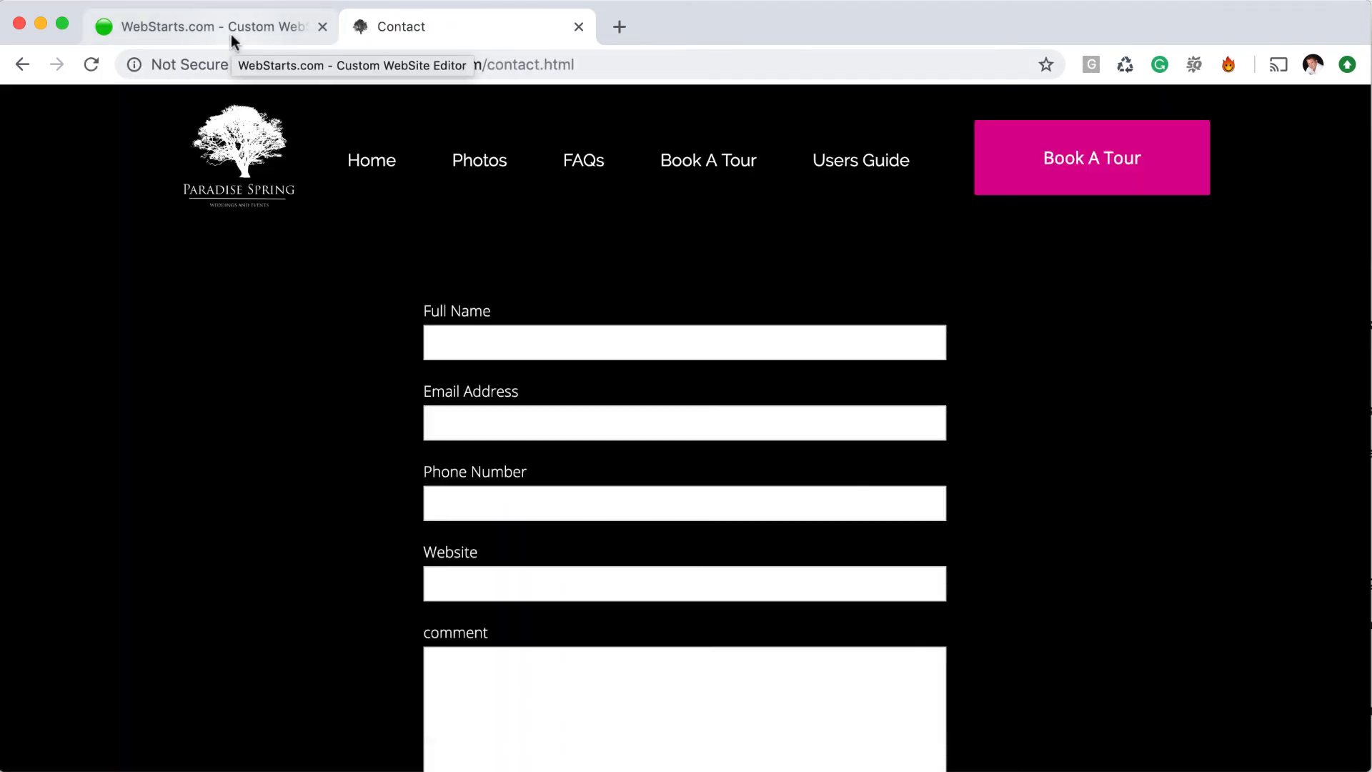
Go from the editor to the site dashboard and open Email Marketing's Email Lists
click(230, 33)
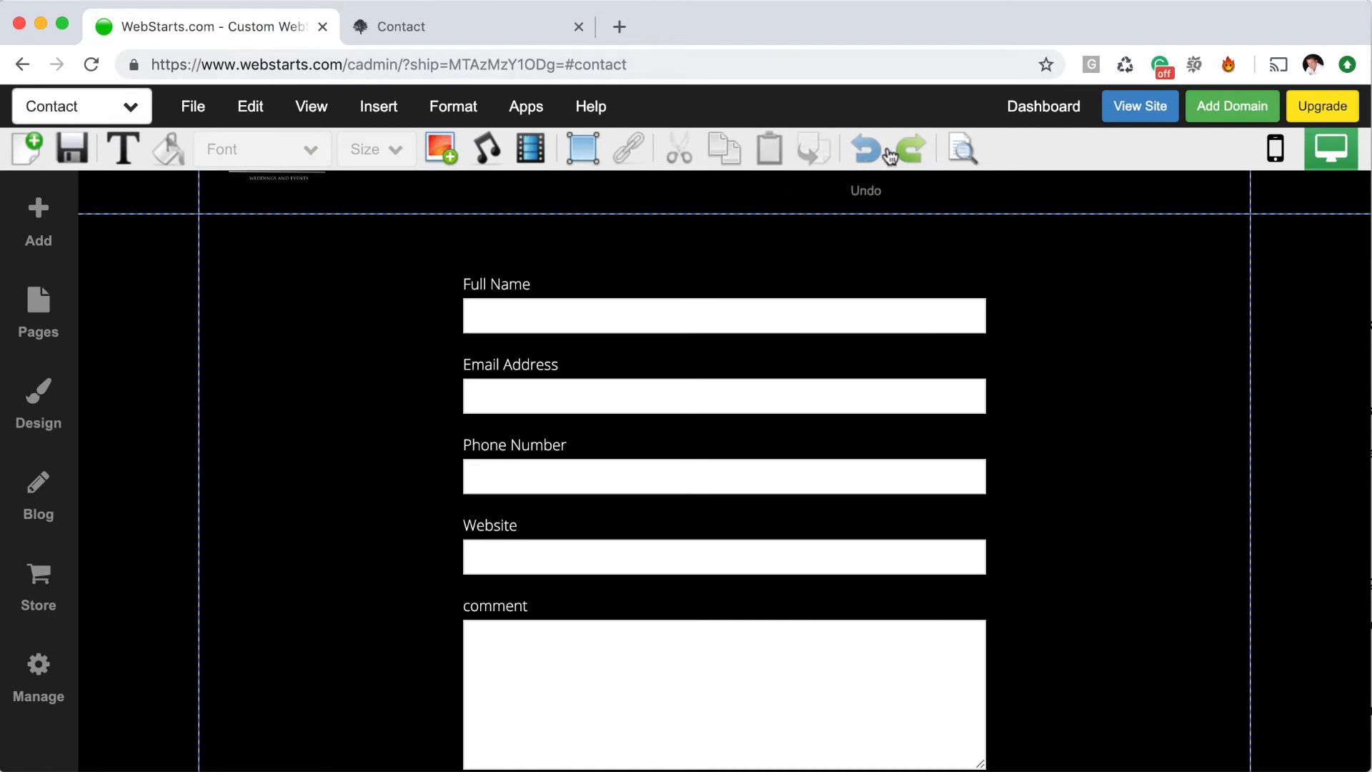
click(1049, 107)
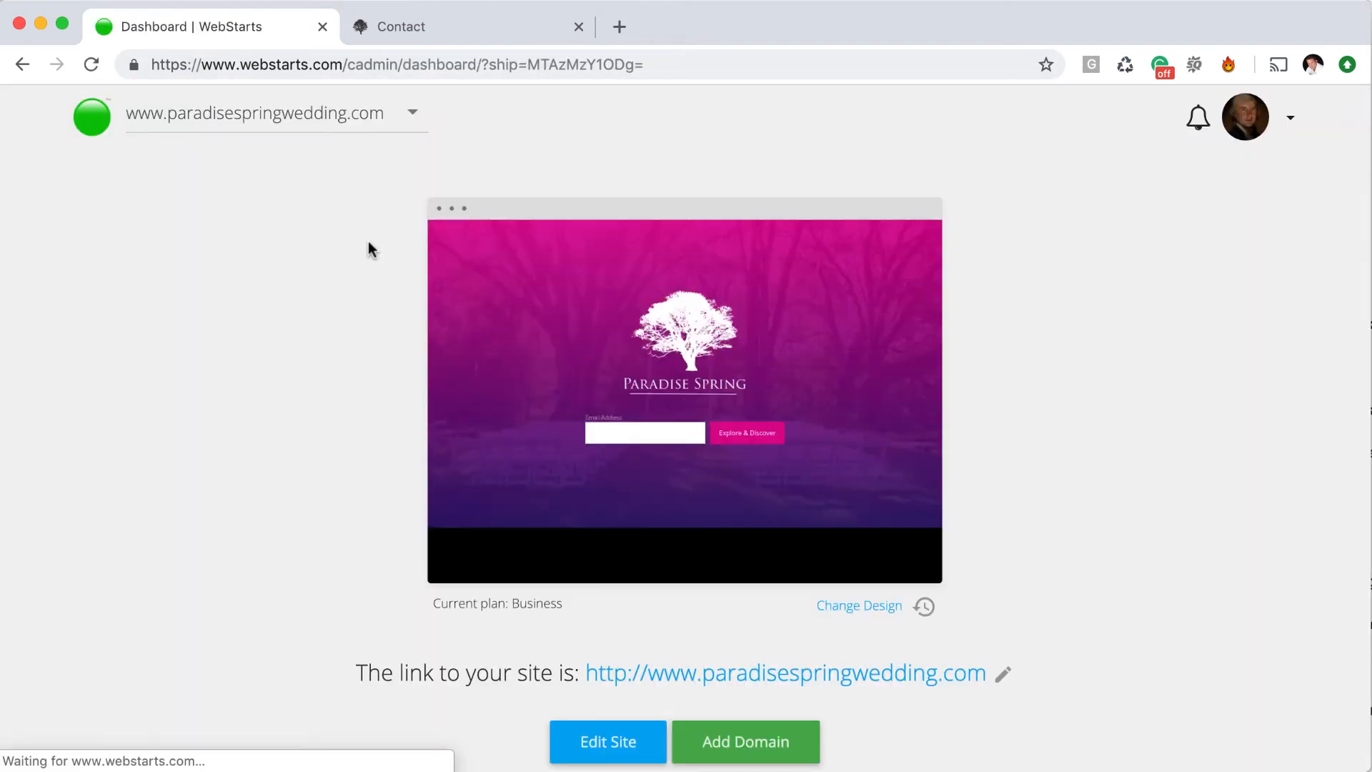
scroll(555, 491, down, 5)
click(858, 550)
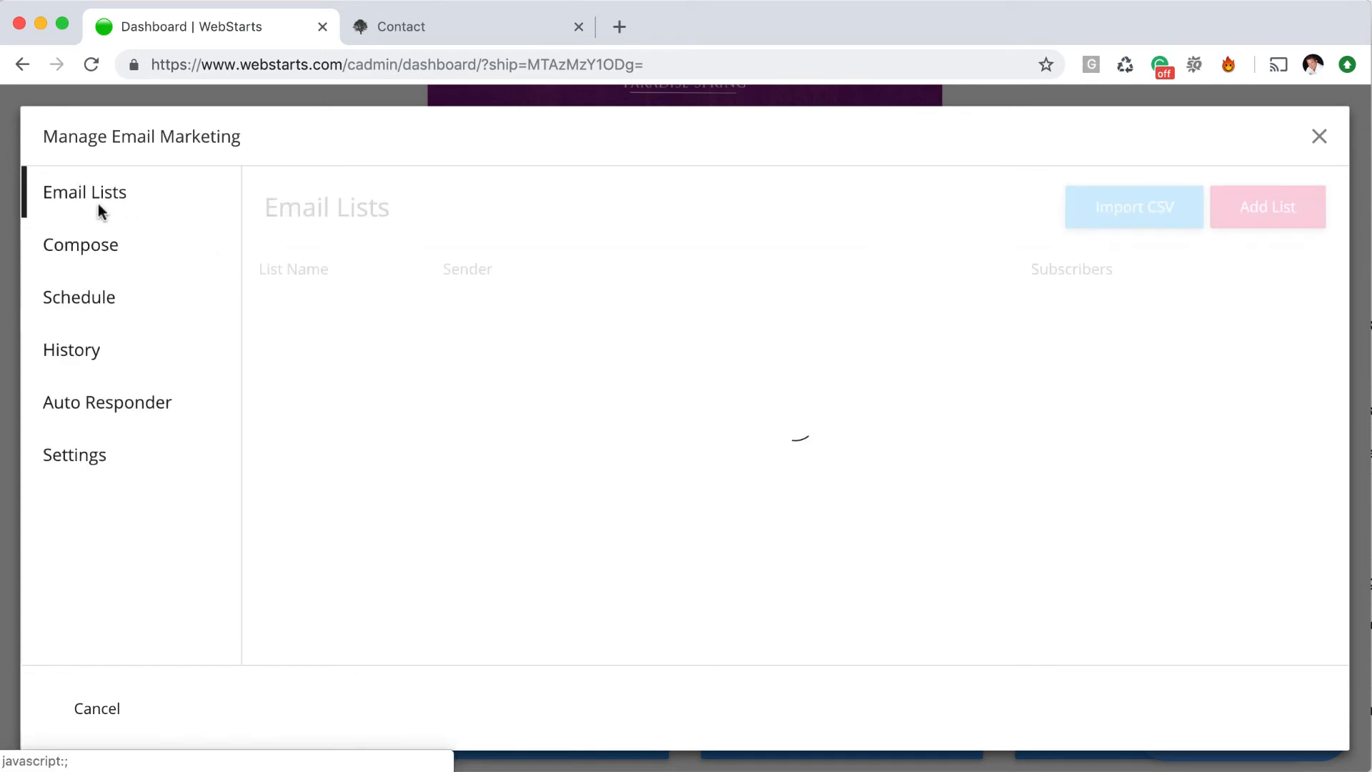
click(98, 199)
Check the mailing list's Subscribers and review the newest subscriber's details
click(359, 400)
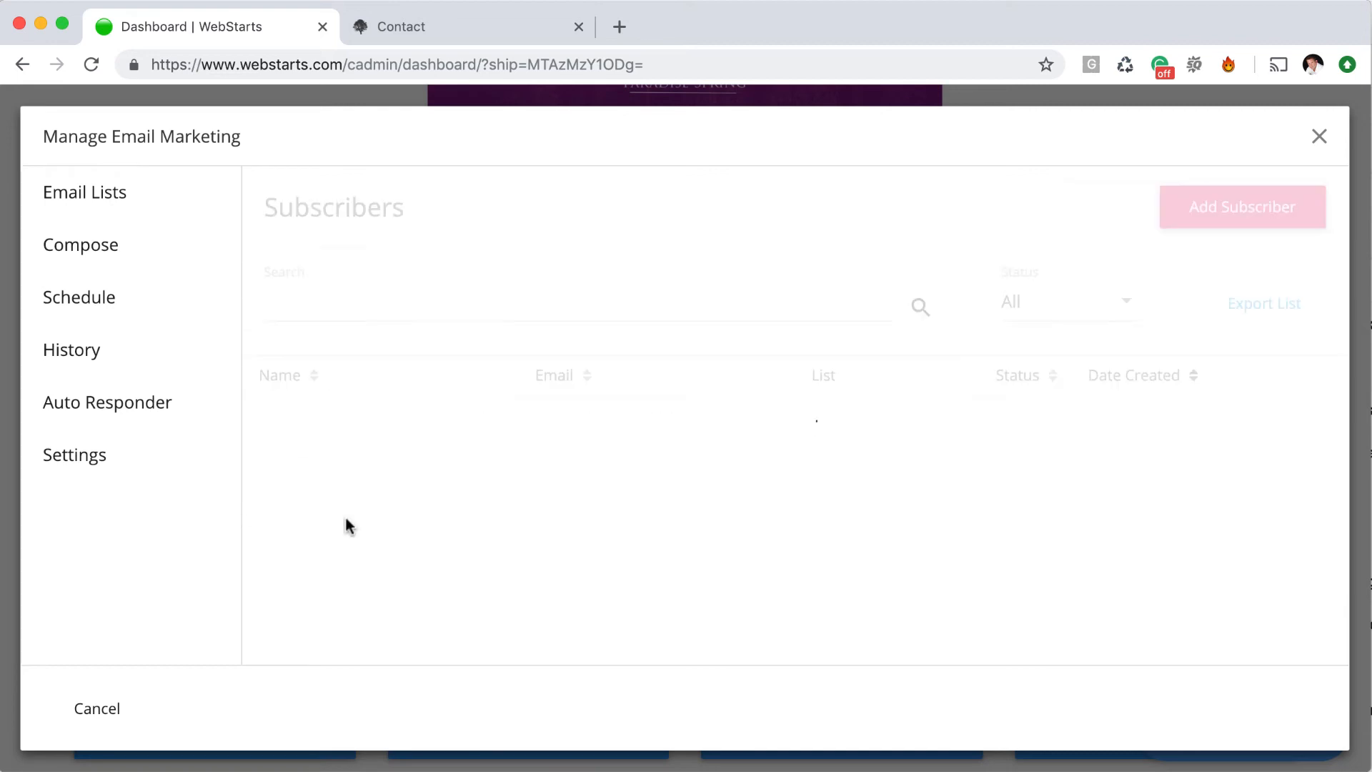
scroll(496, 591, down, 2)
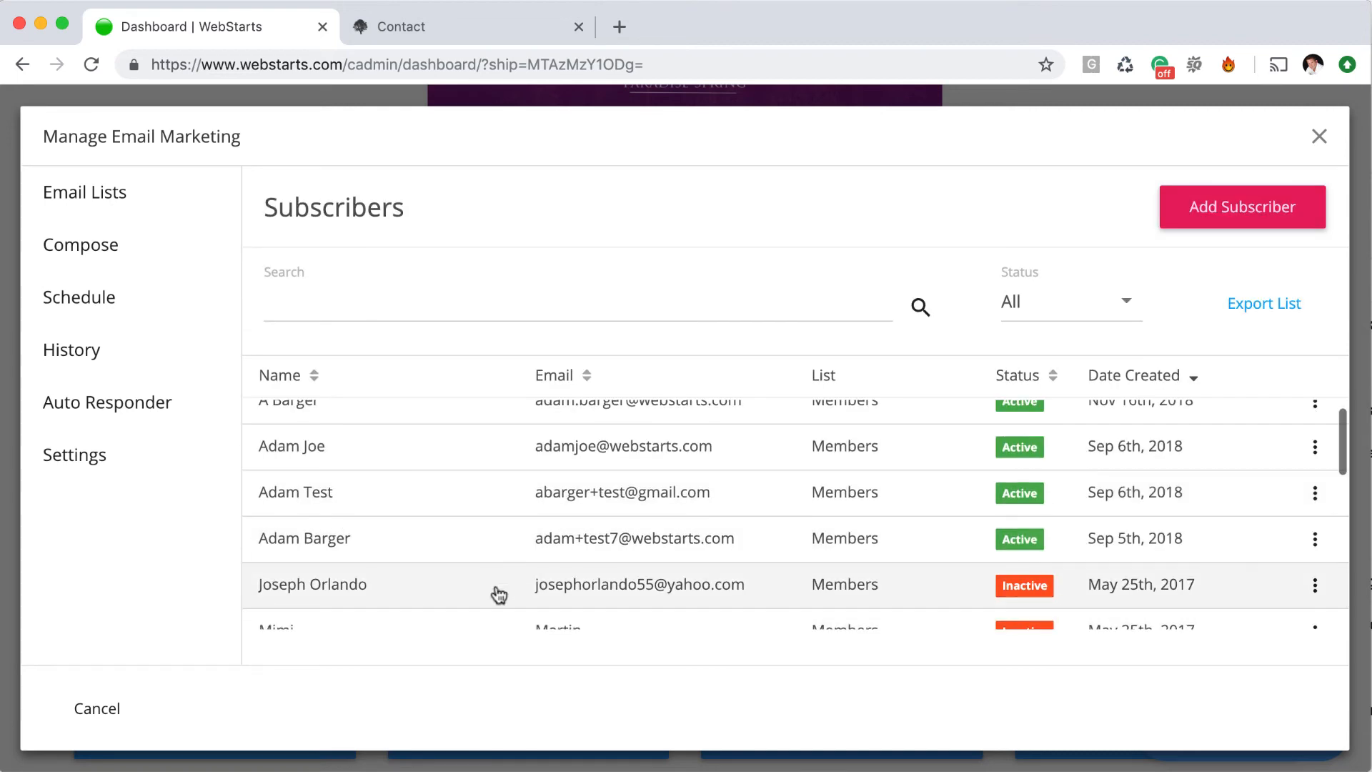
scroll(433, 533, up, 2)
click(437, 431)
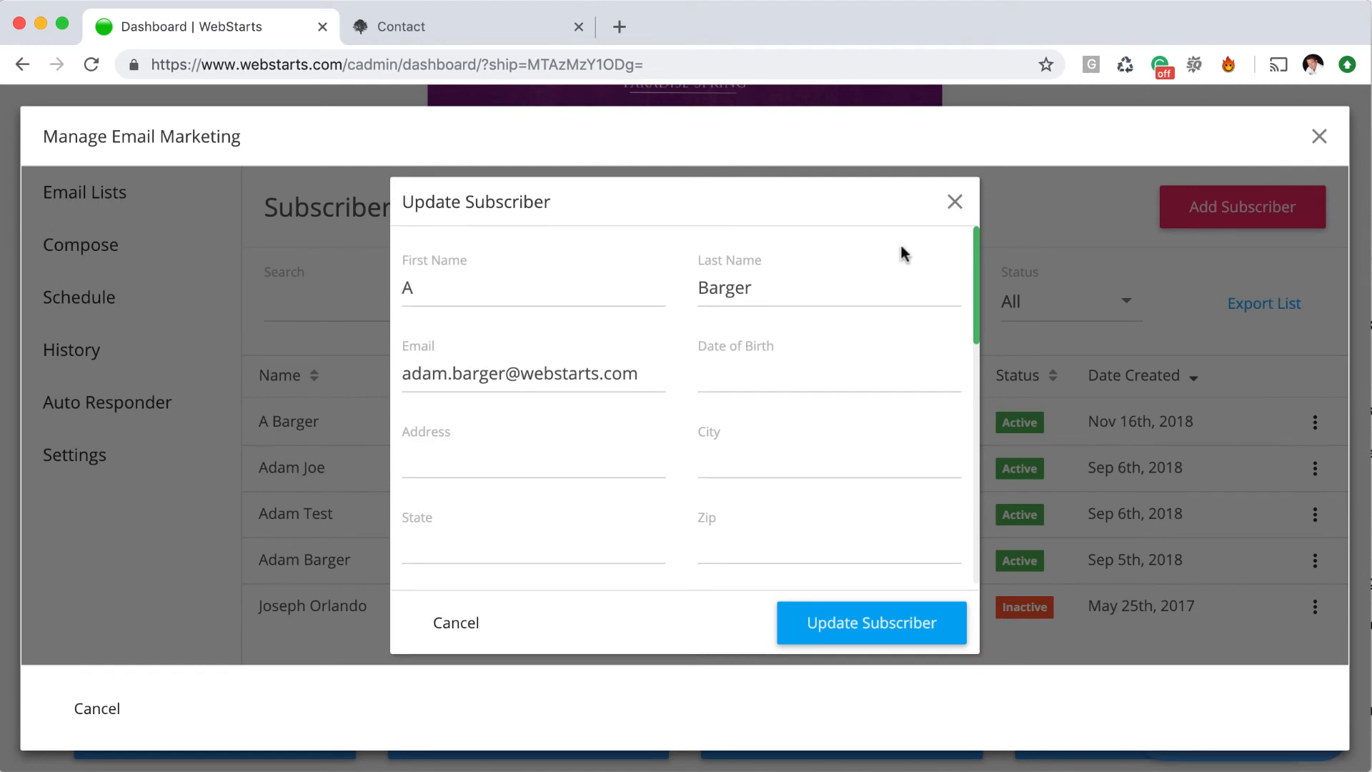
click(956, 207)
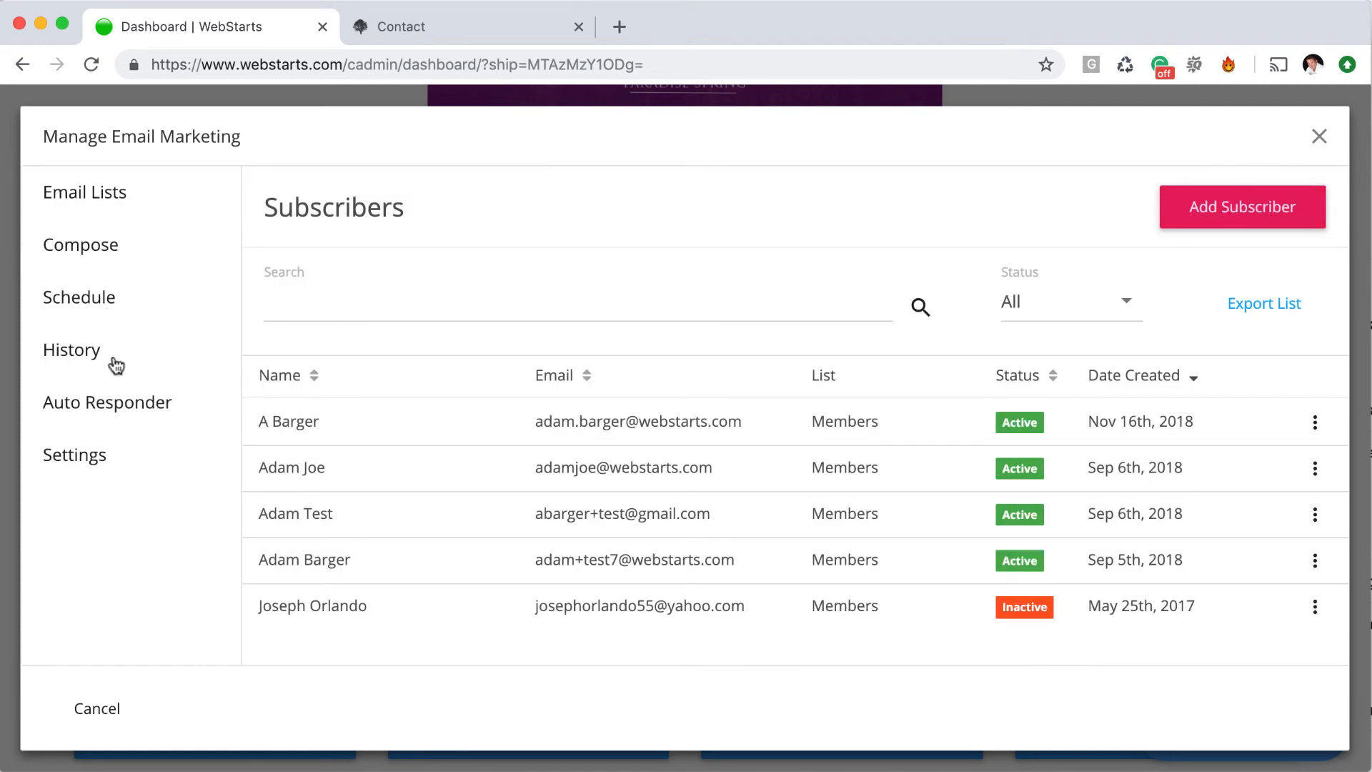
View the Auto Responder messages, then close email marketing to return to the dashboard
click(117, 399)
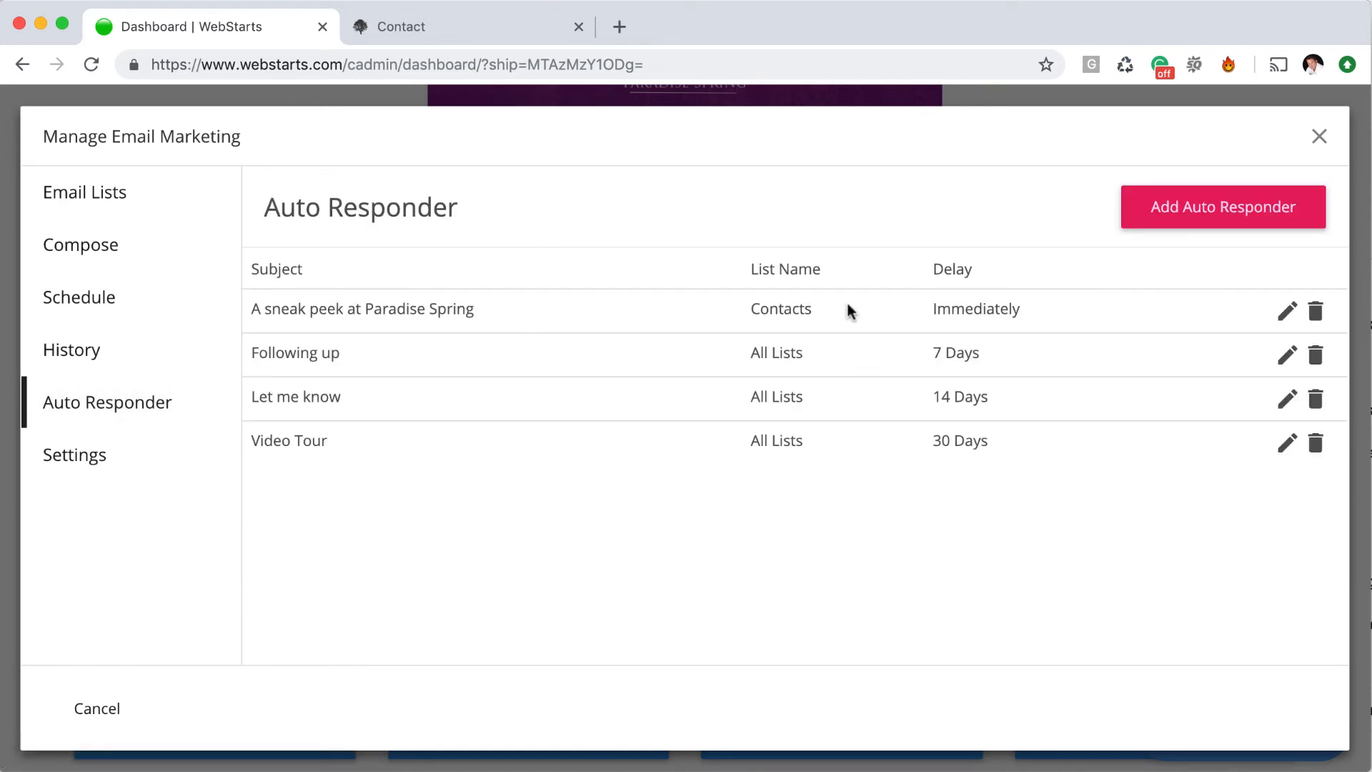
click(1319, 135)
scroll(724, 465, up, 4)
scroll(411, 436, down, 4)
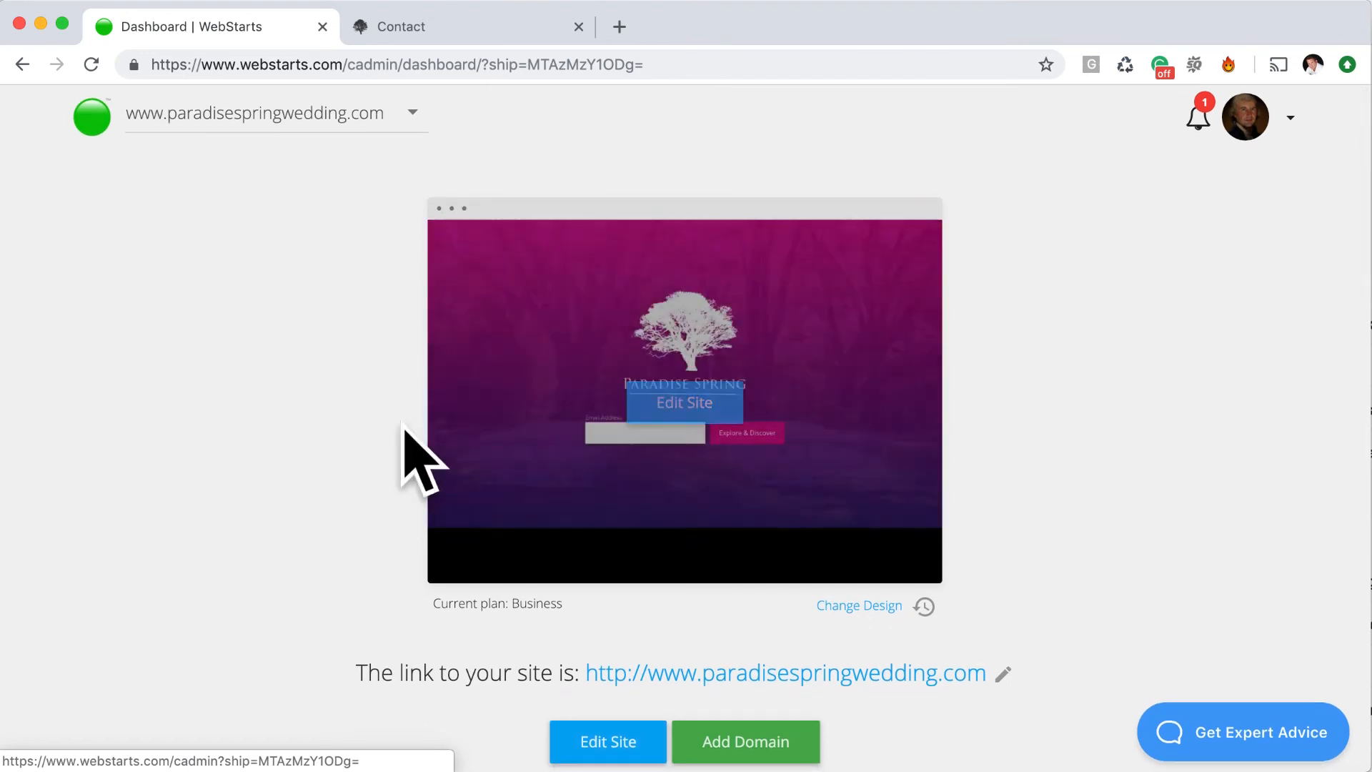
Insert a Contact Form from the Add menu and add Email, Single Line Text and Payment fields
scroll(458, 509, down, 2)
scroll(303, 671, down, 2)
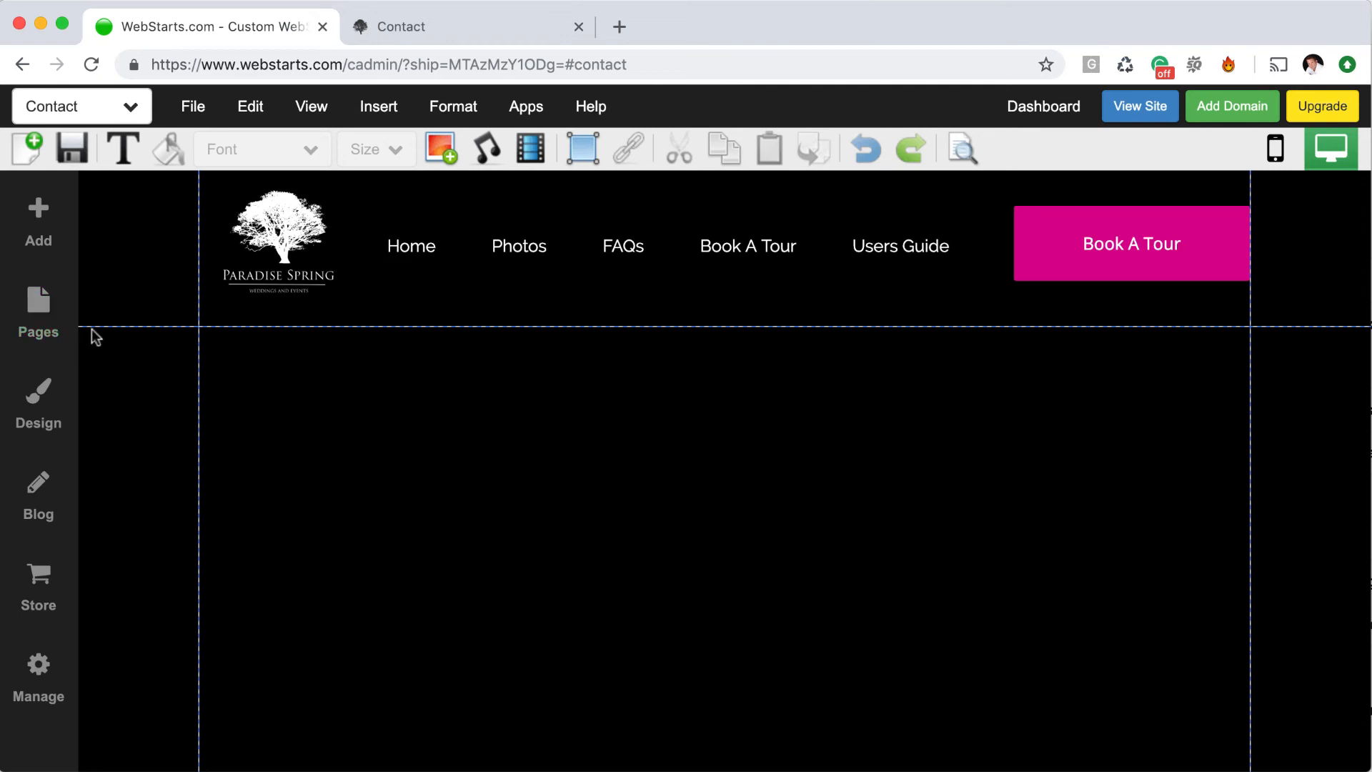
click(38, 223)
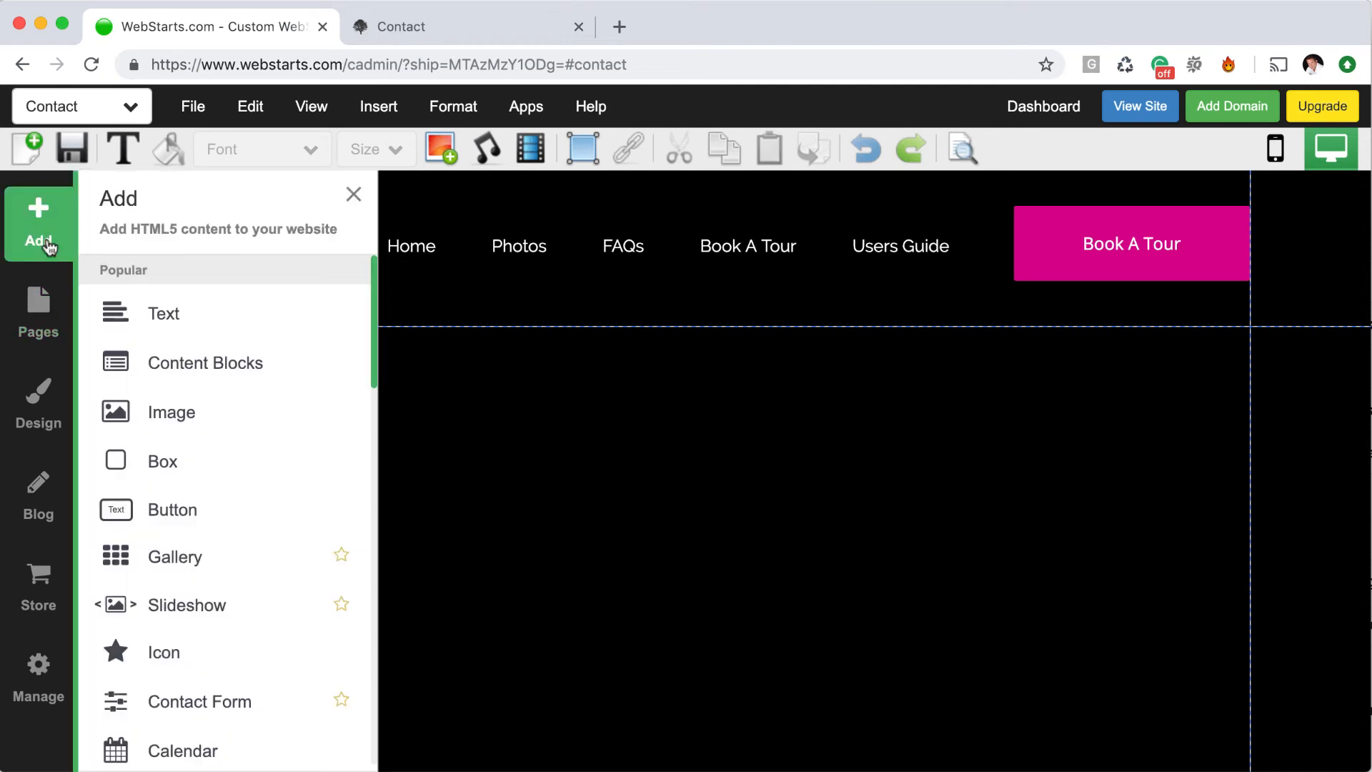
scroll(271, 461, down, 2)
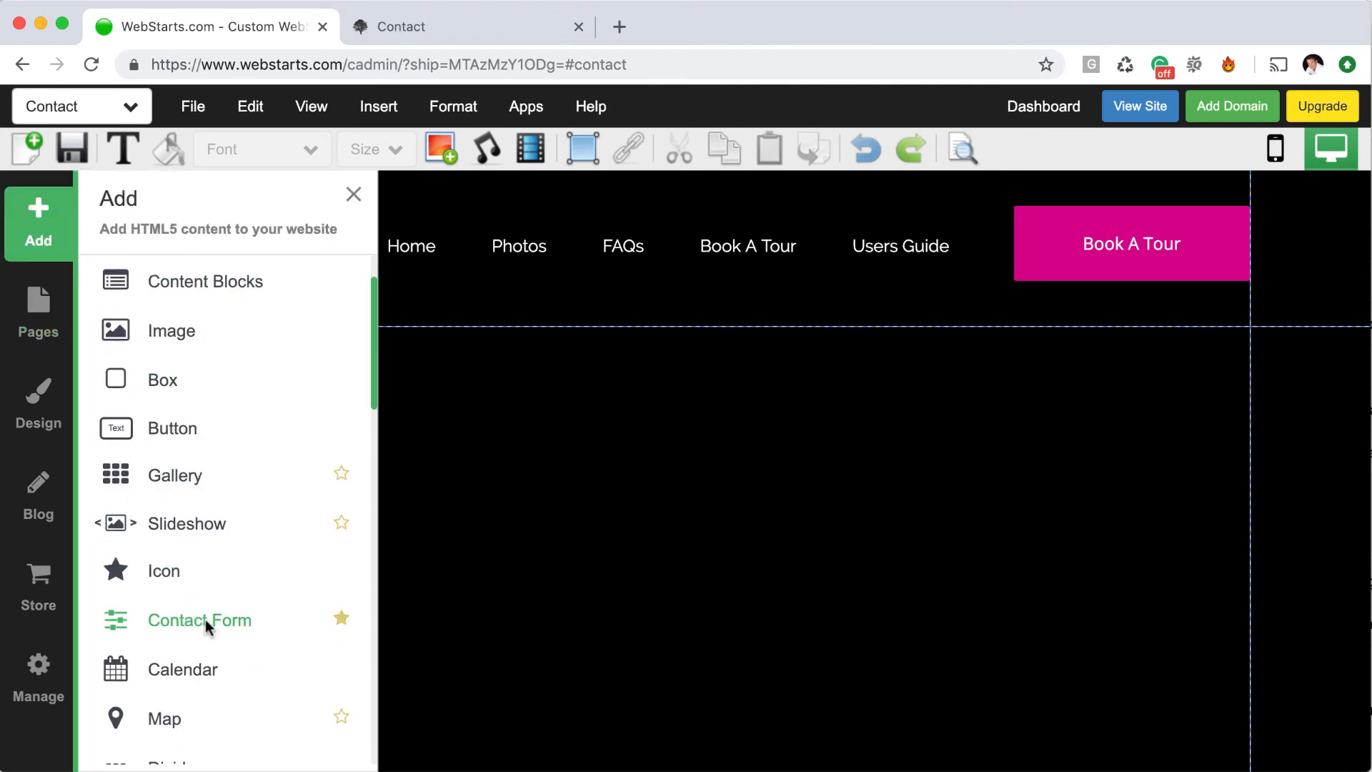
click(204, 620)
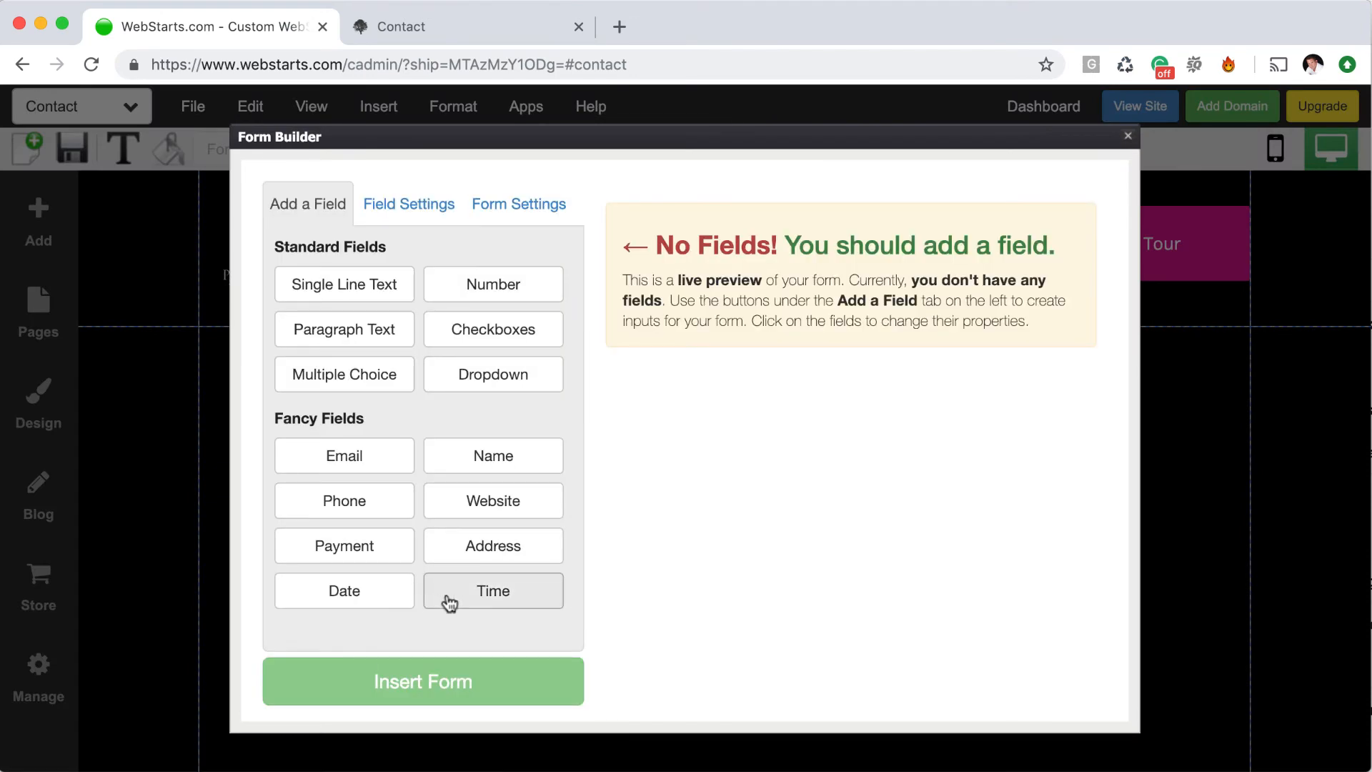
click(373, 473)
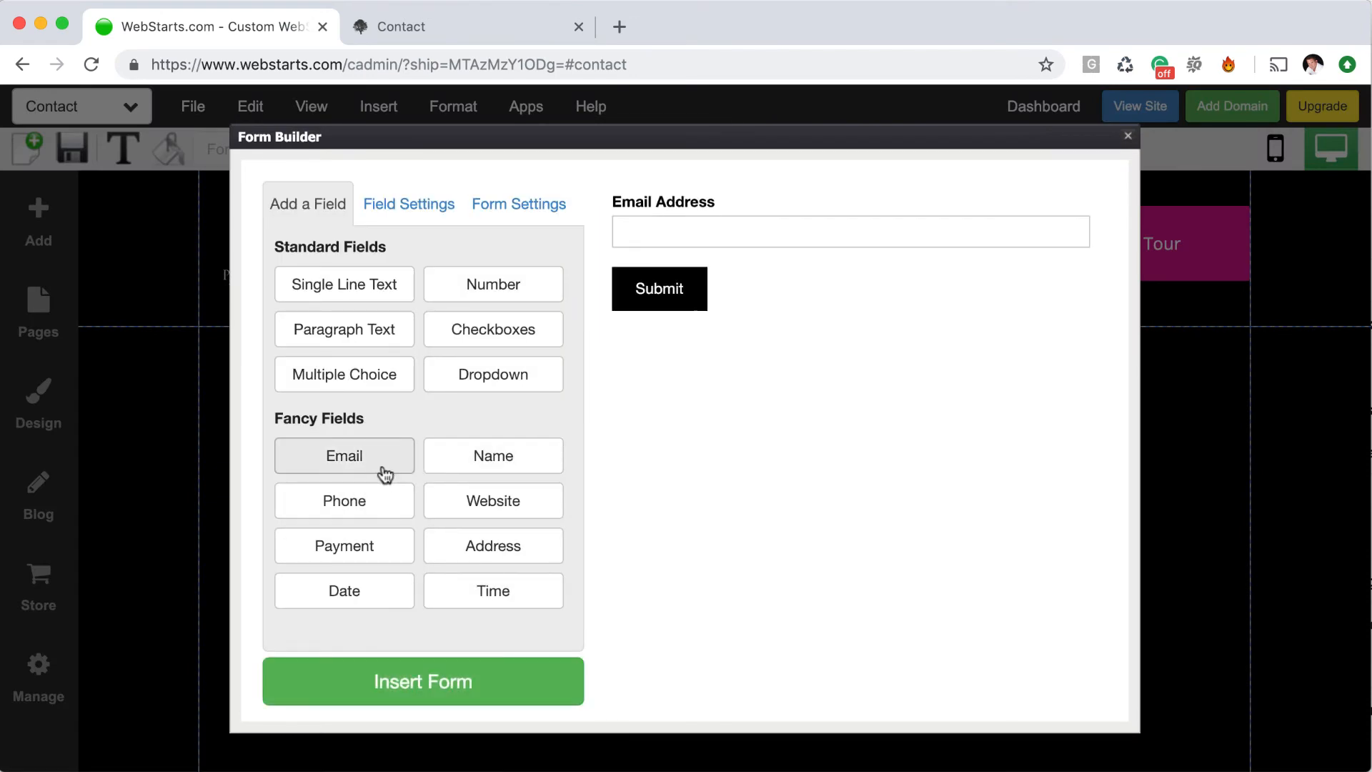
click(391, 295)
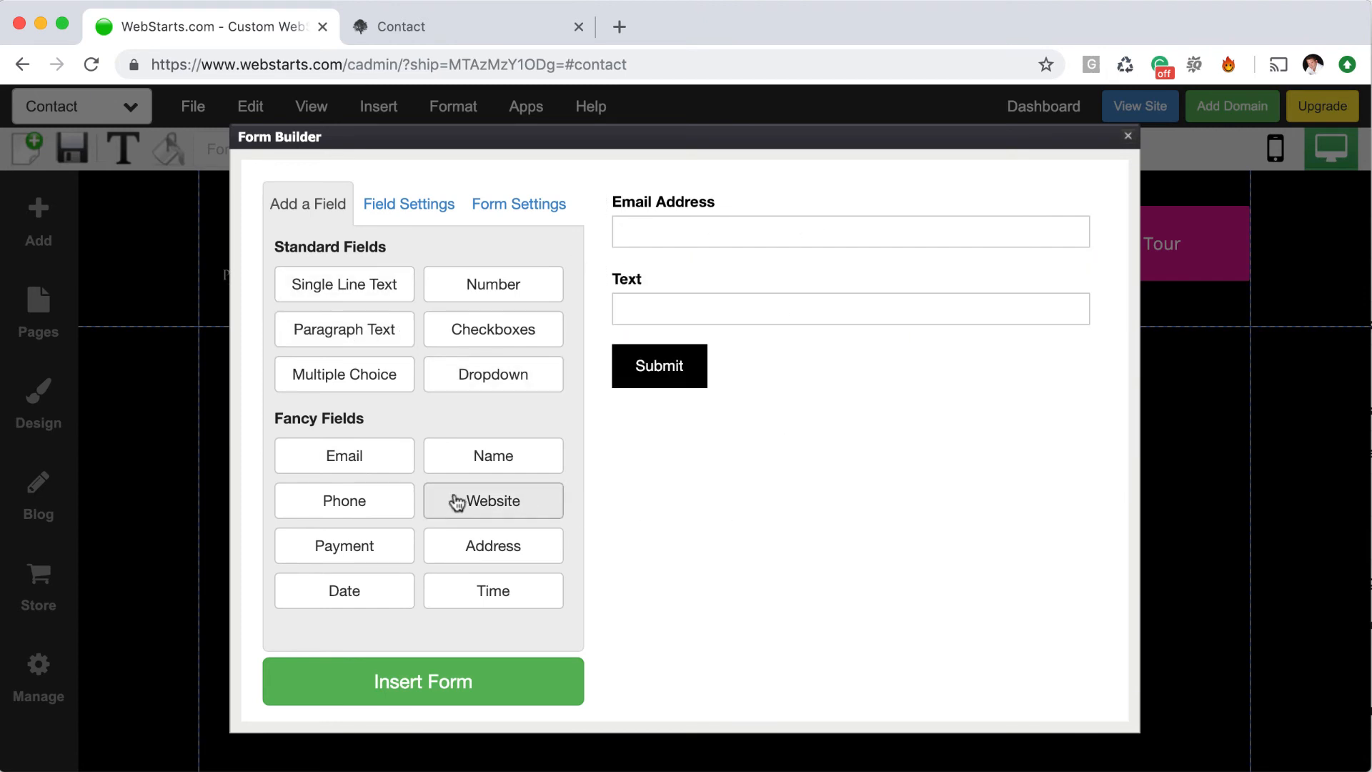
click(381, 555)
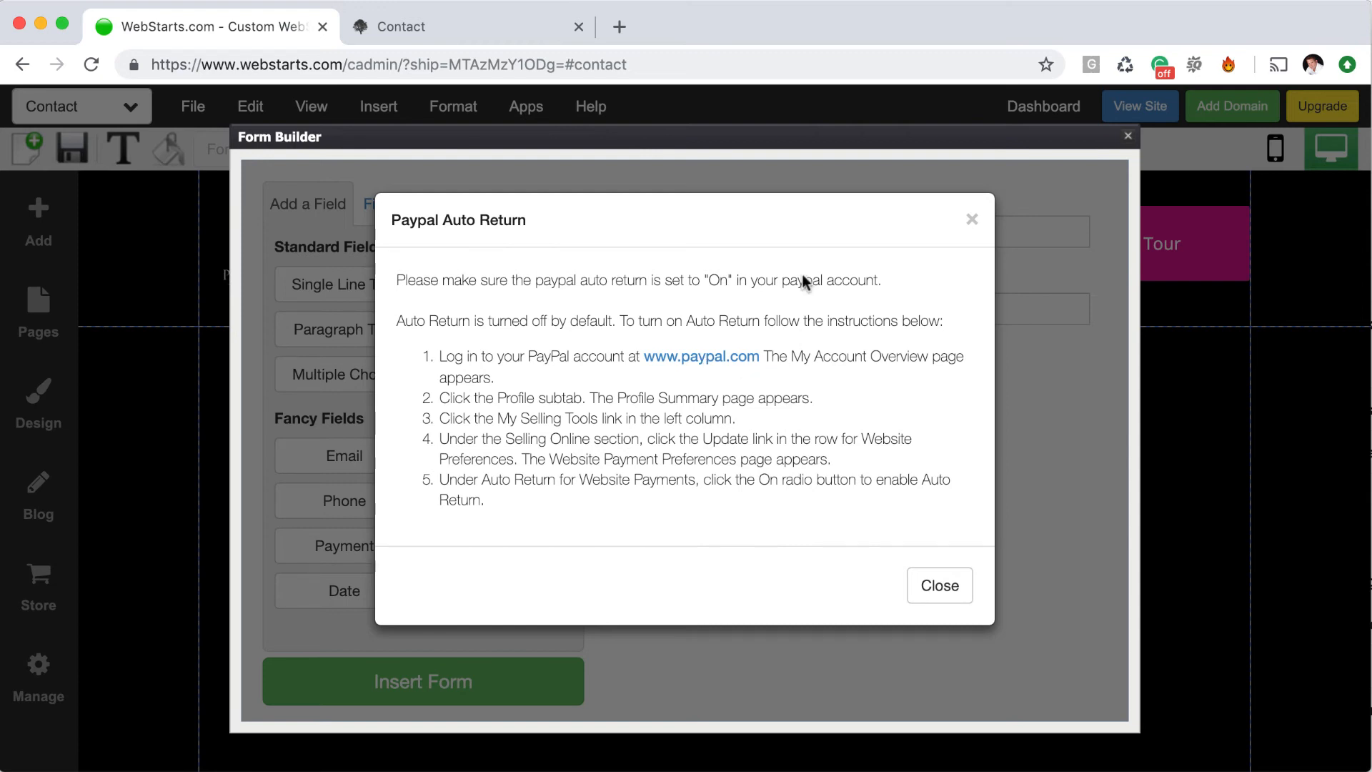
Open the payment field's settings, enter the PayPal payee e-mail and item name Donation
click(944, 595)
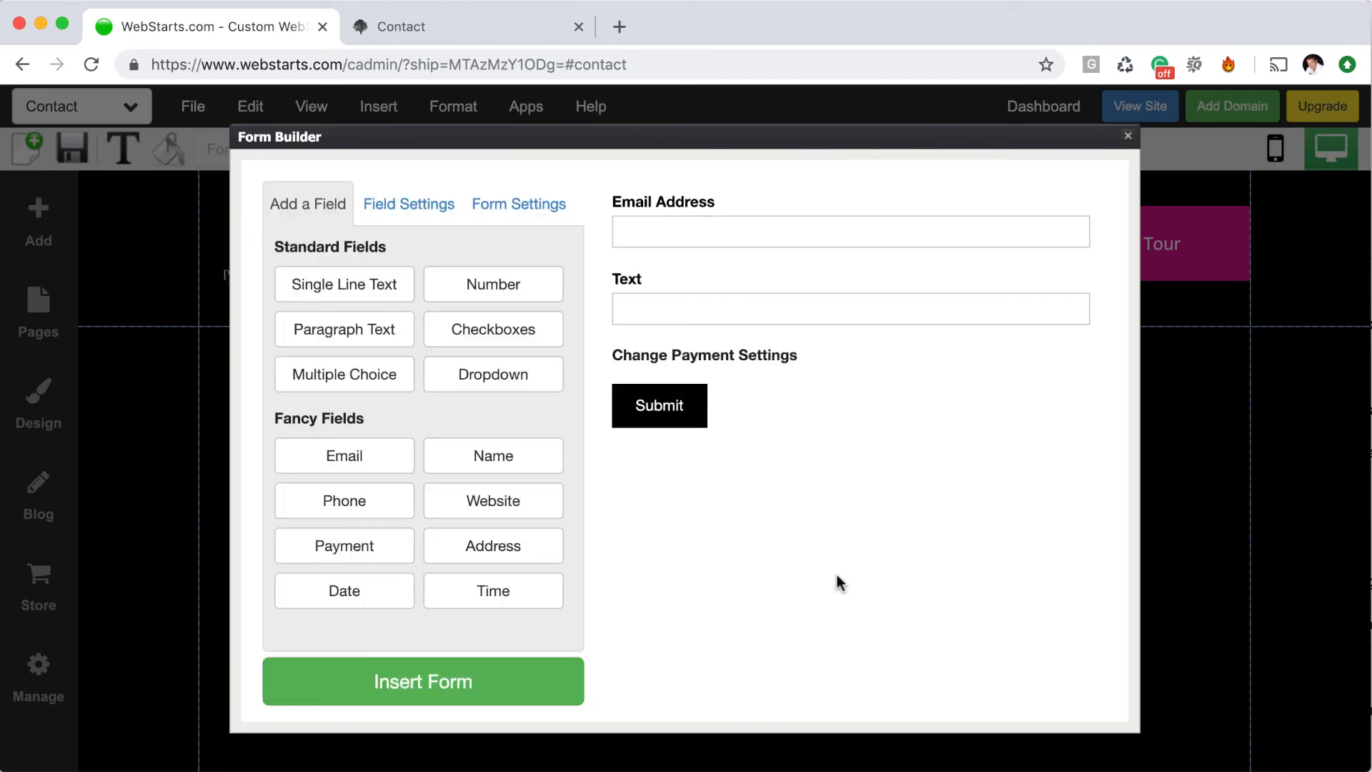
click(788, 366)
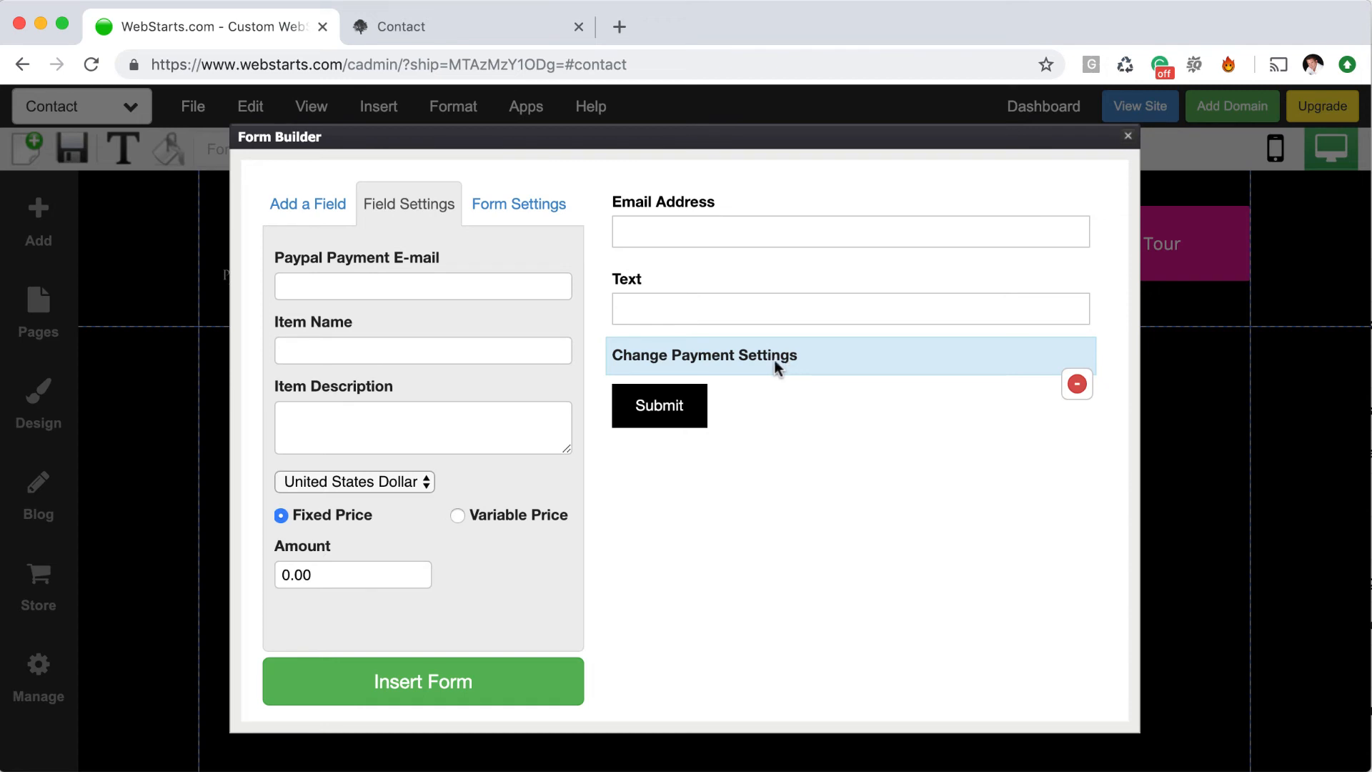
click(504, 286)
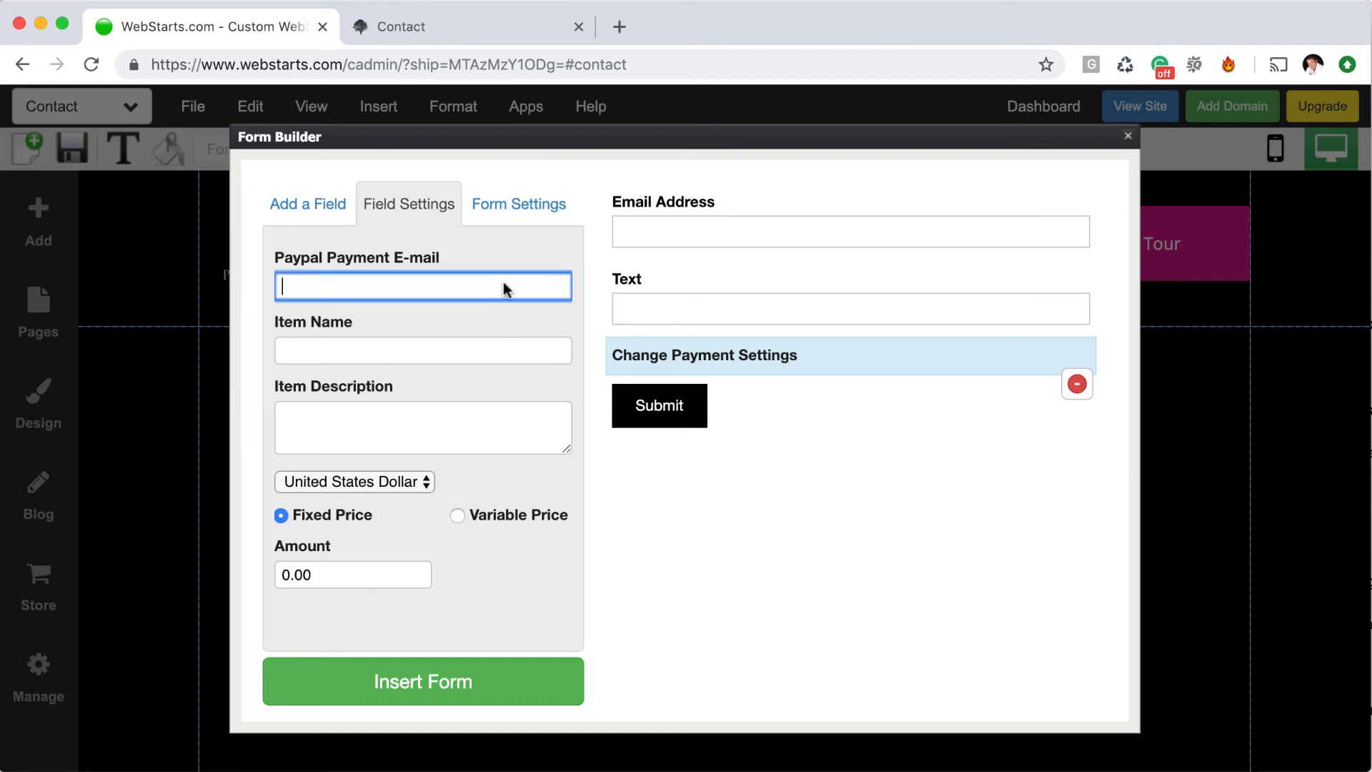
key(Tab)
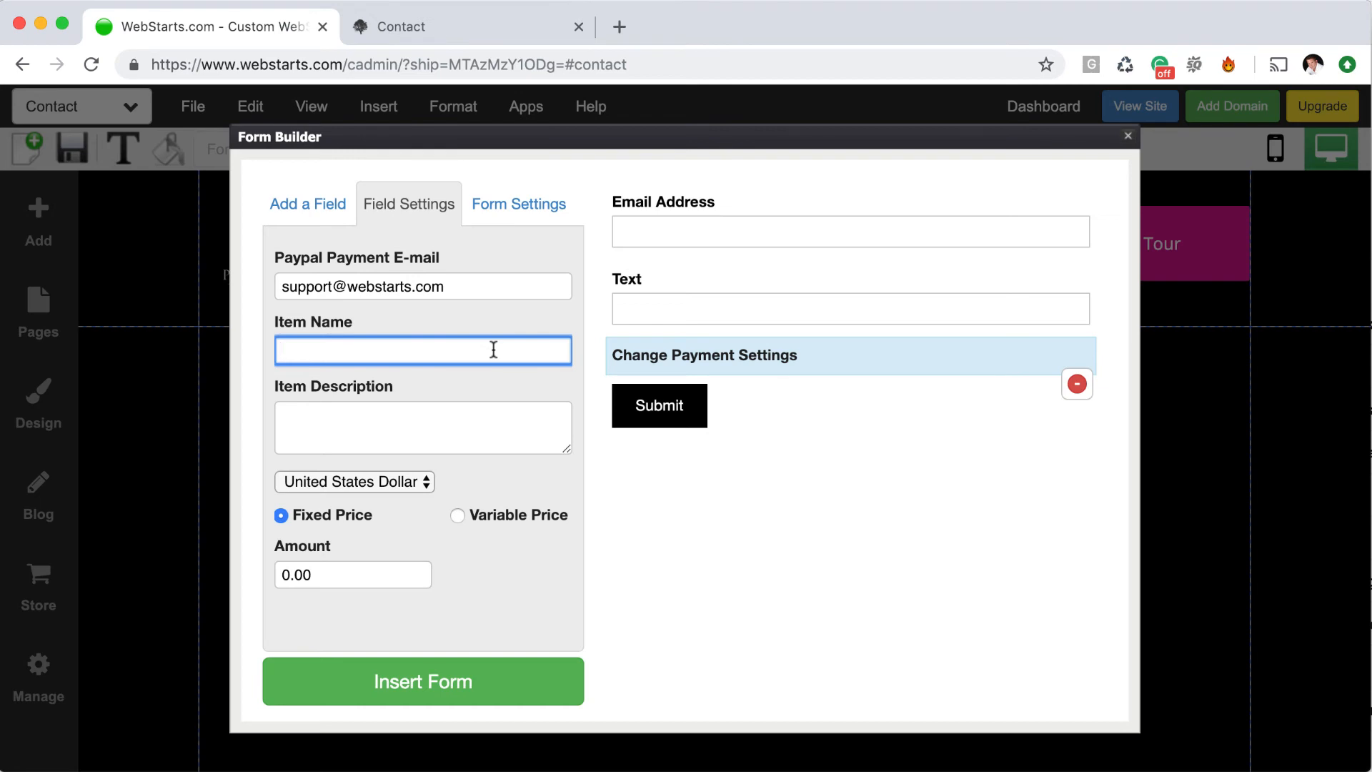
text(Donation)
Describe the item as Charity, keep United States Dollar, and set the amount to 10.00
click(492, 423)
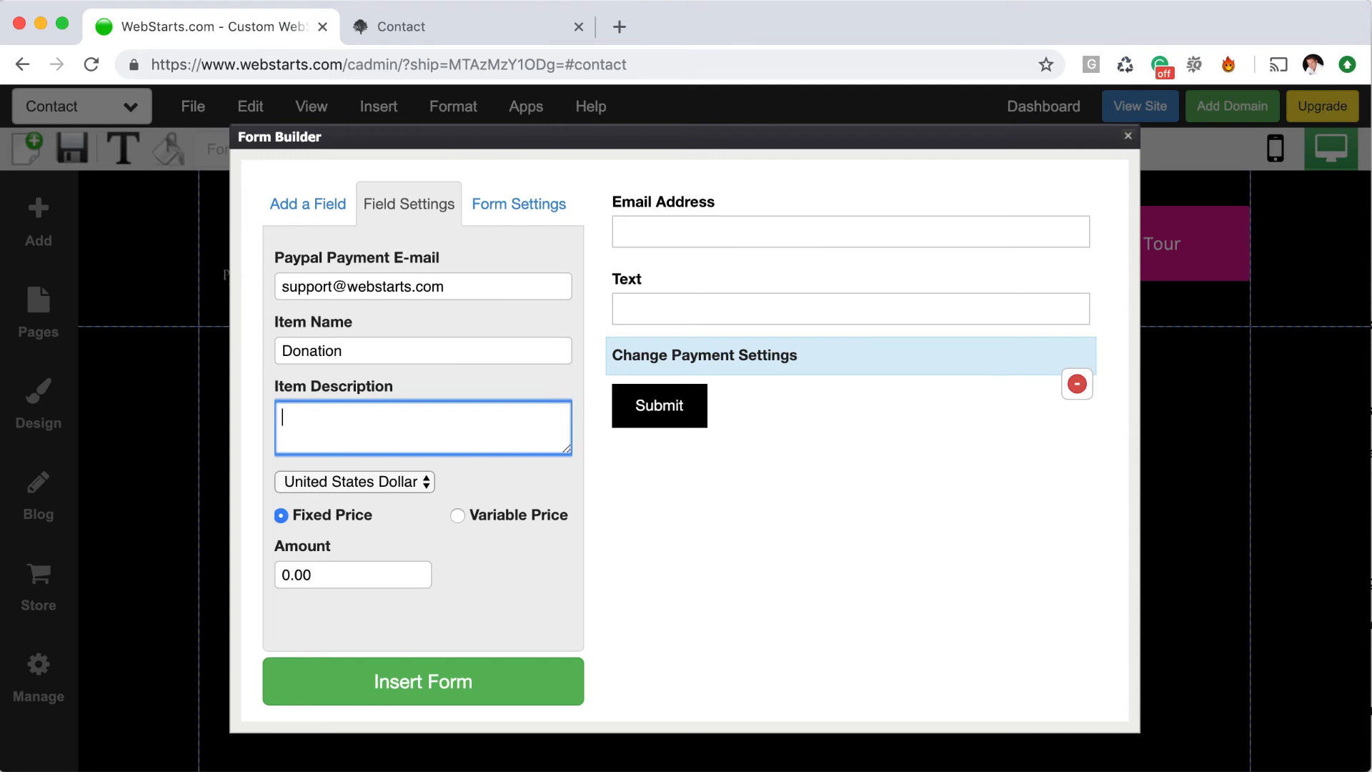
text(Charity)
click(430, 483)
click(447, 480)
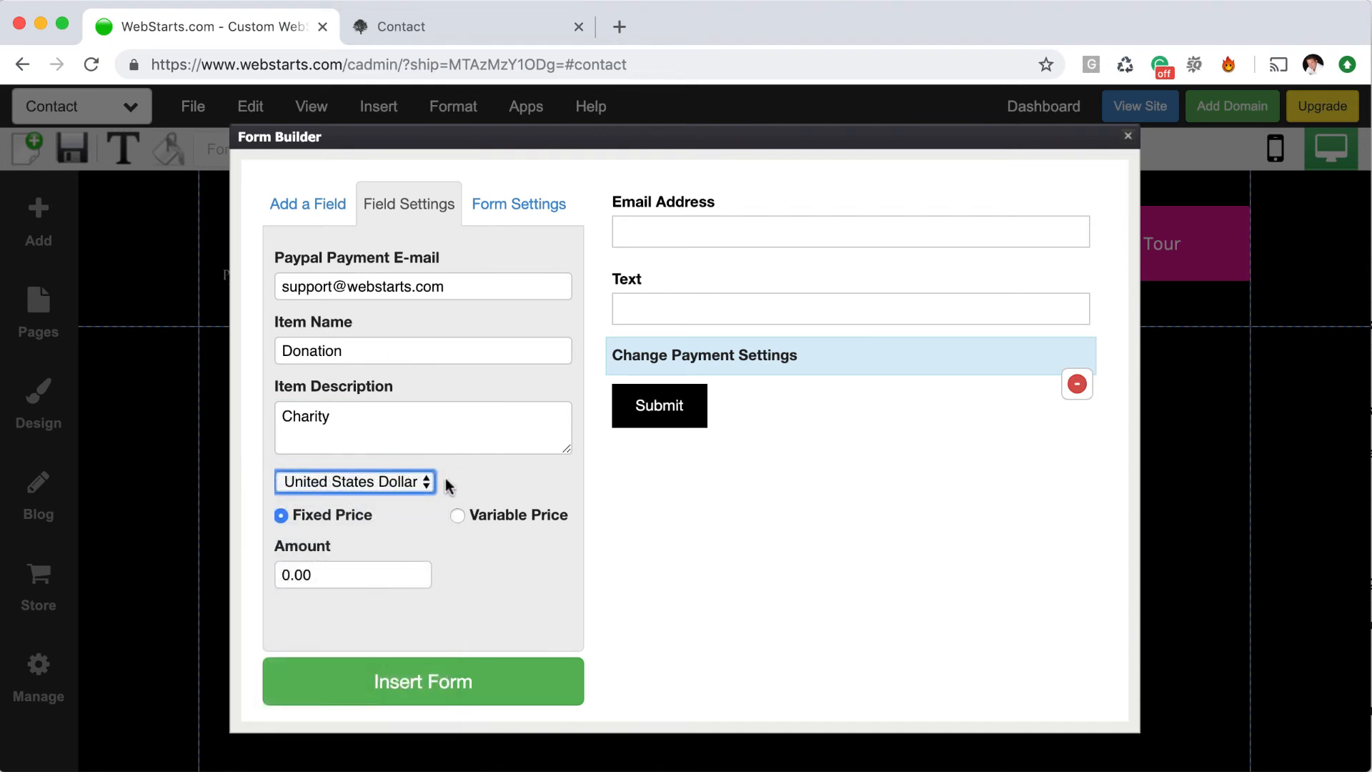
double_click(319, 566)
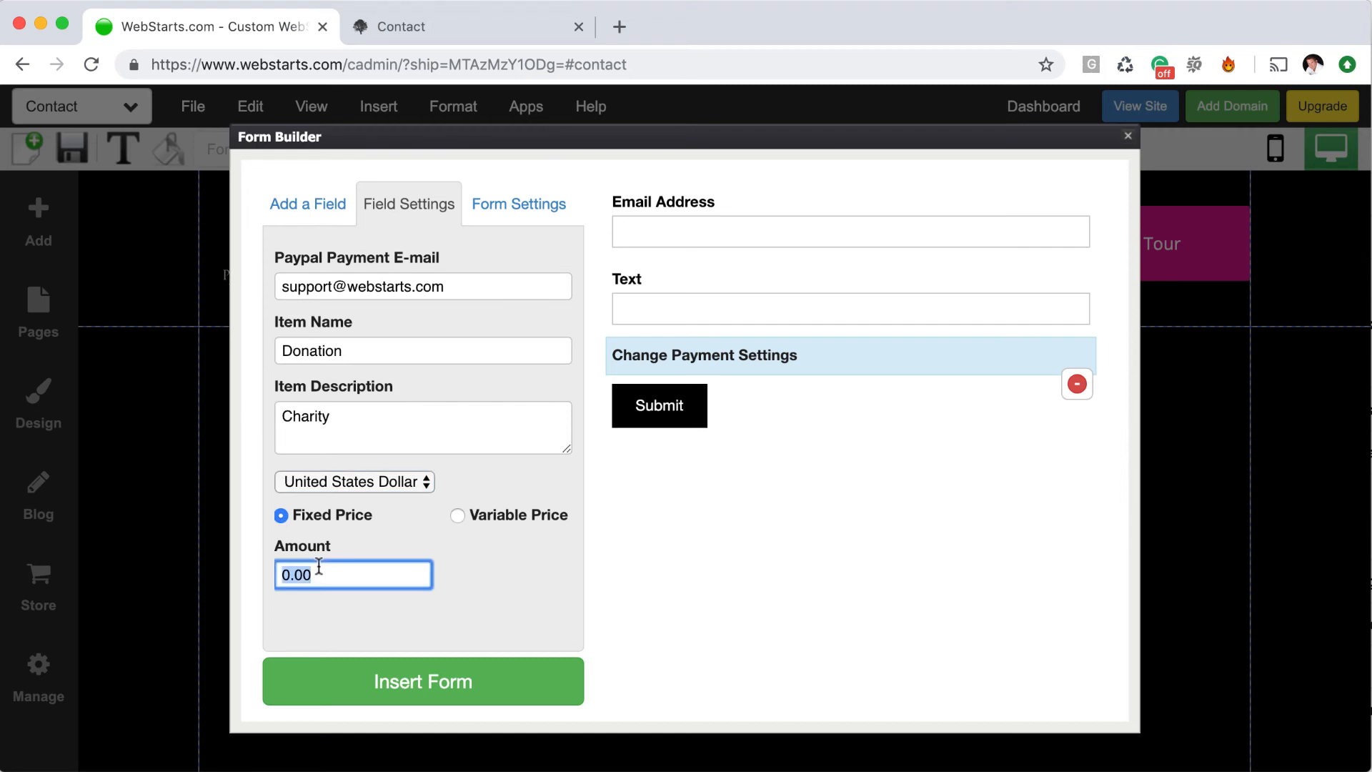
text(10.00)
Switch the payment to Variable Price and label it 'The Amount of Money You're Giving'
click(458, 515)
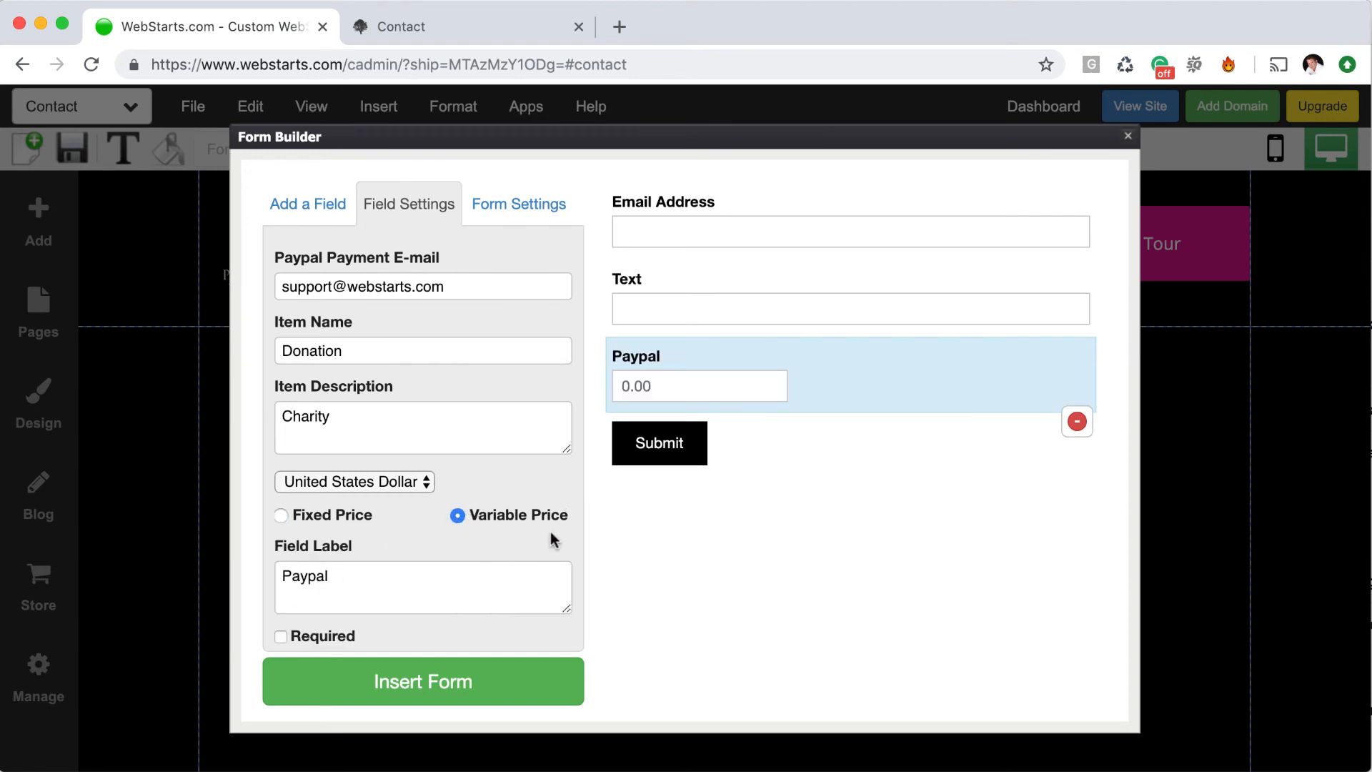
click(401, 574)
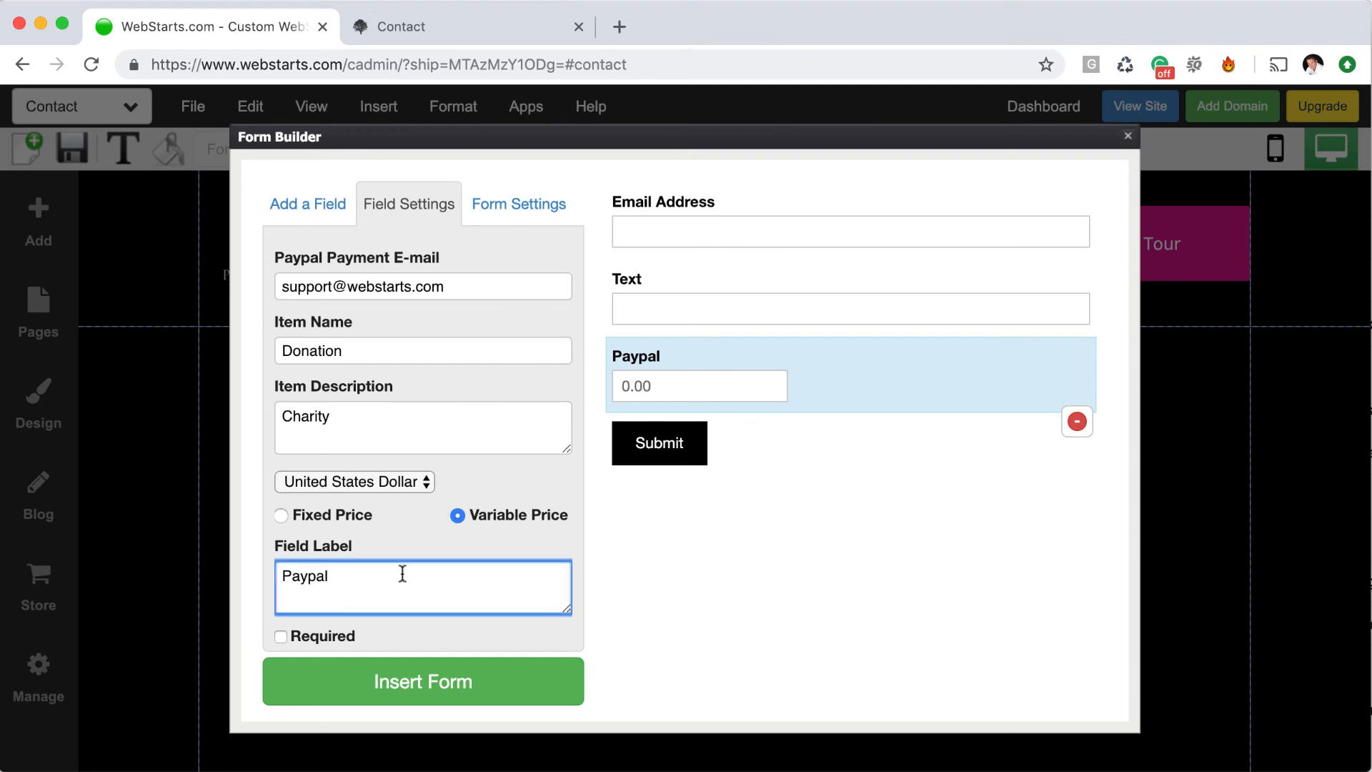
key(super+a)
text(The Amount )
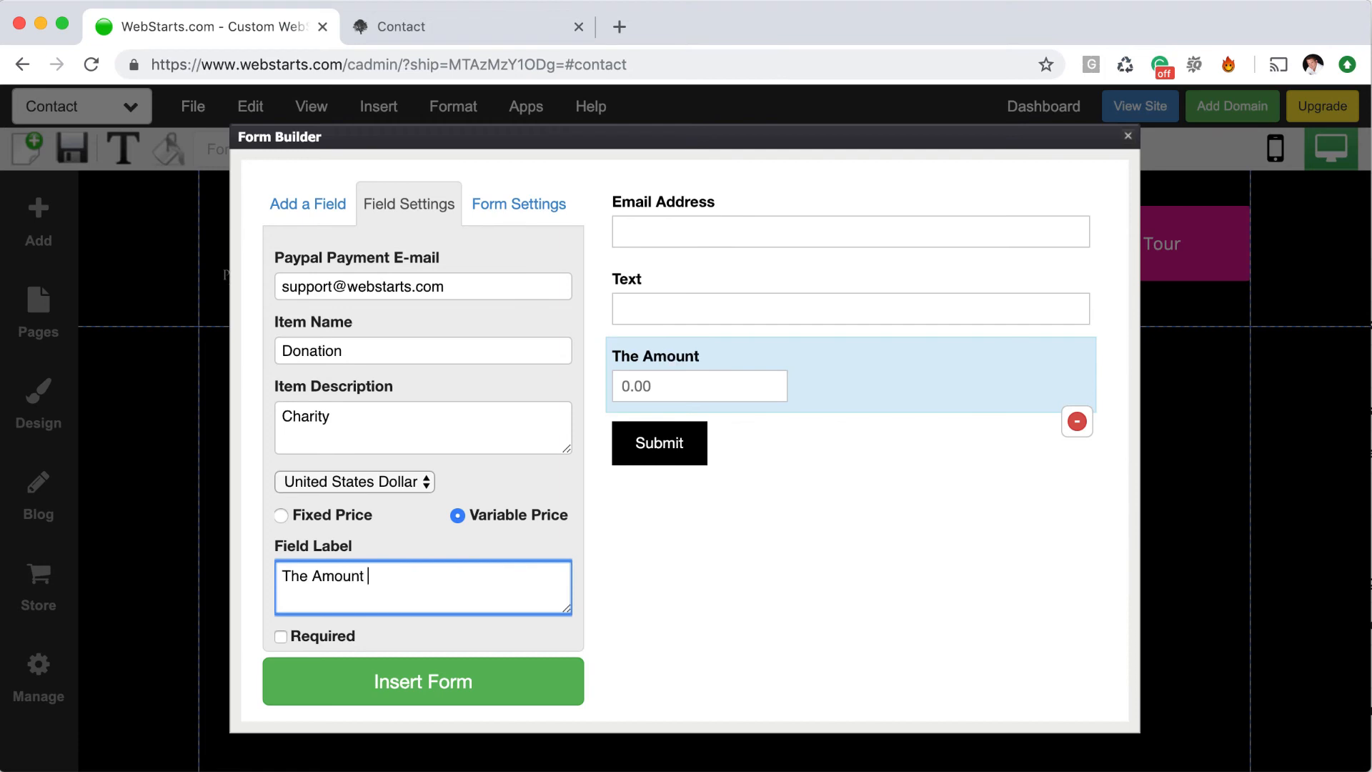
text(of Money )
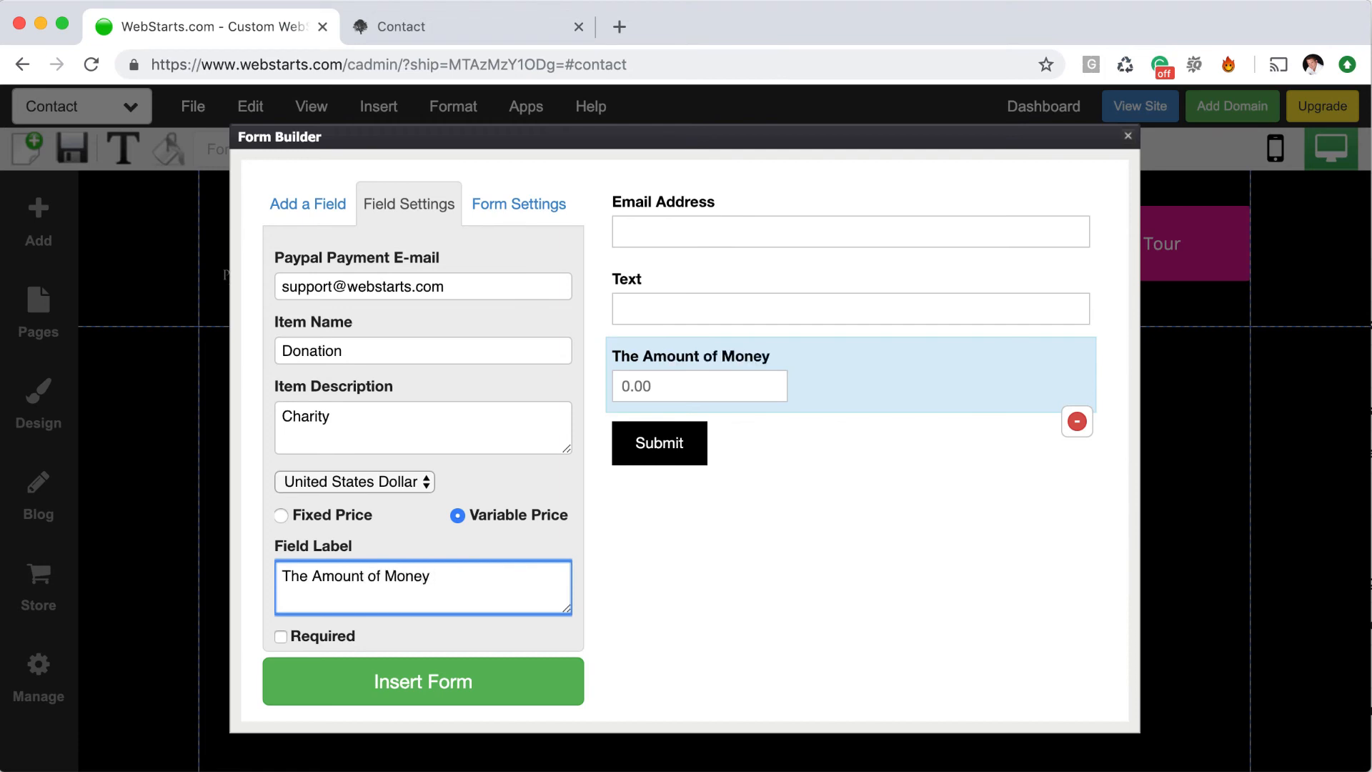
text(You're Giving)
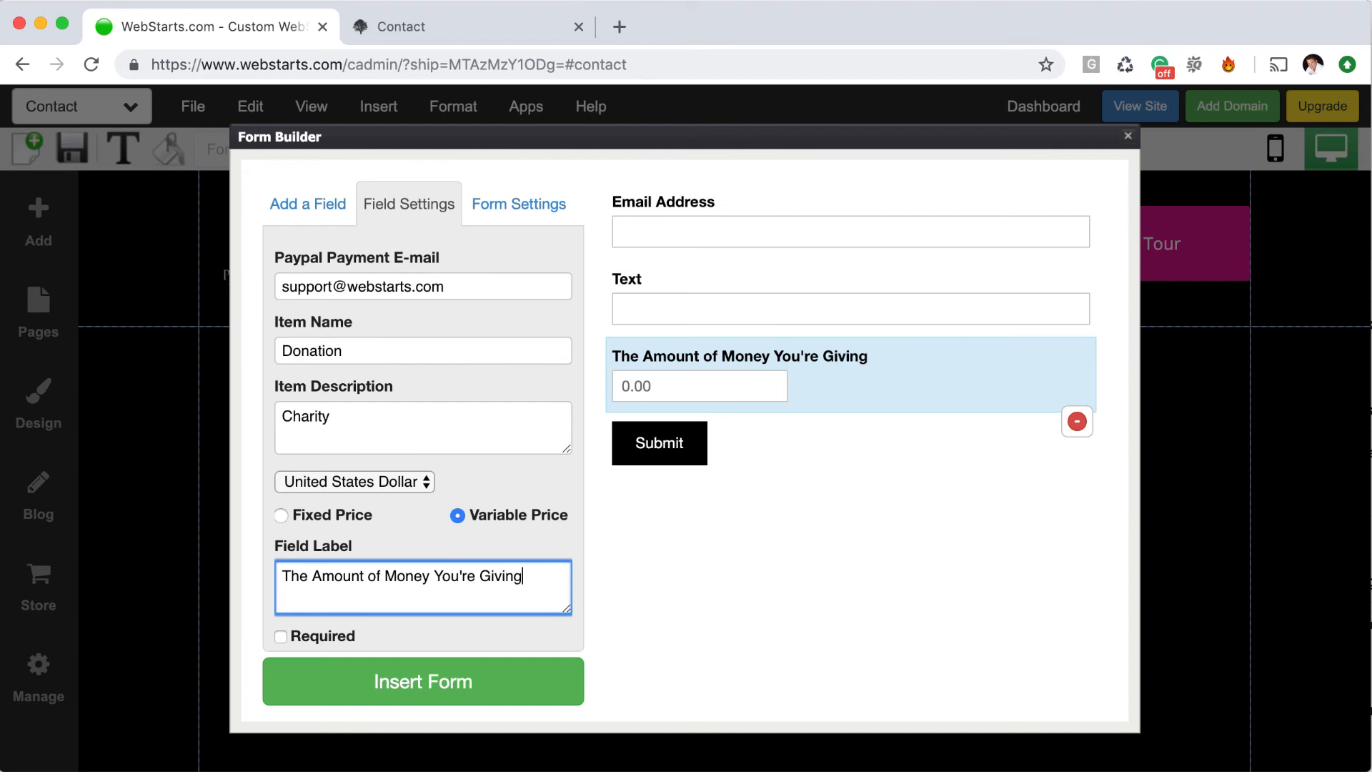
click(423, 627)
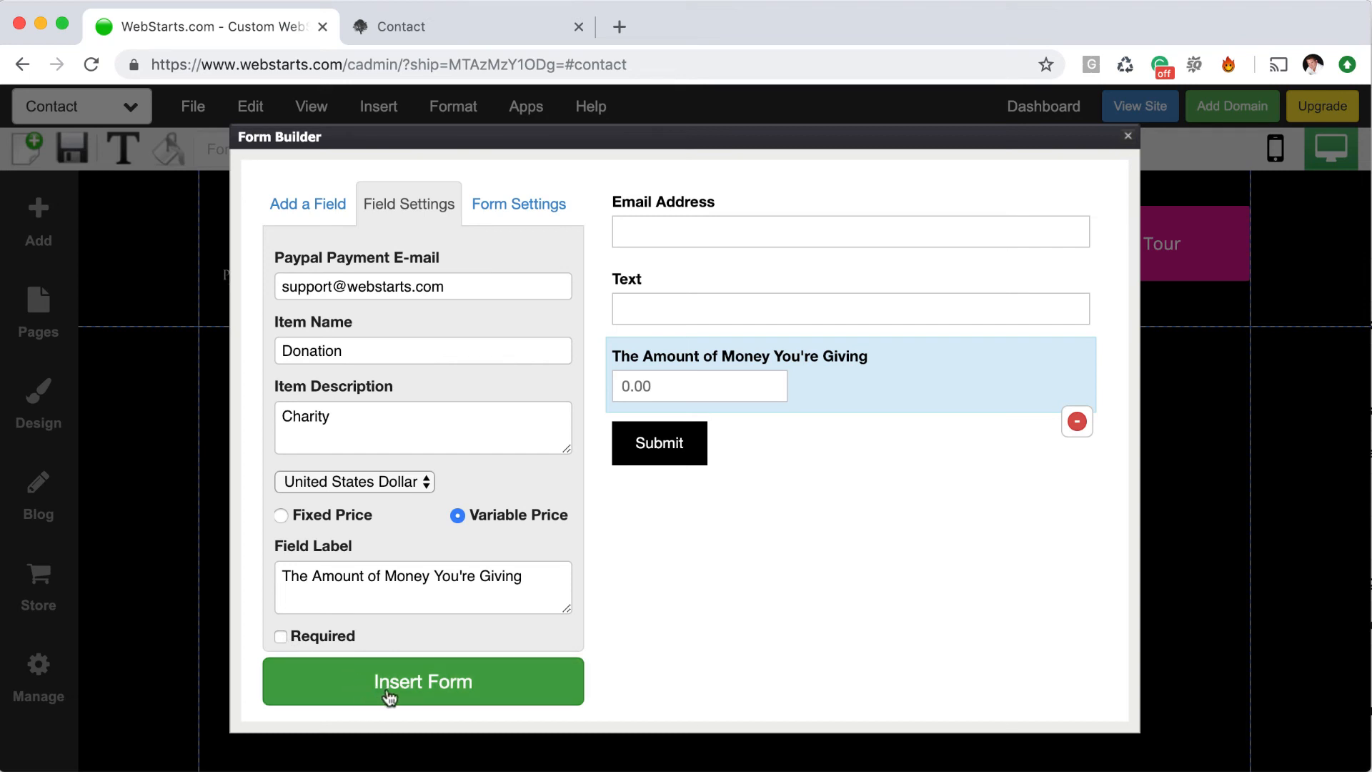
Insert the form, move it lower and right on the page, and make its labels white
click(415, 684)
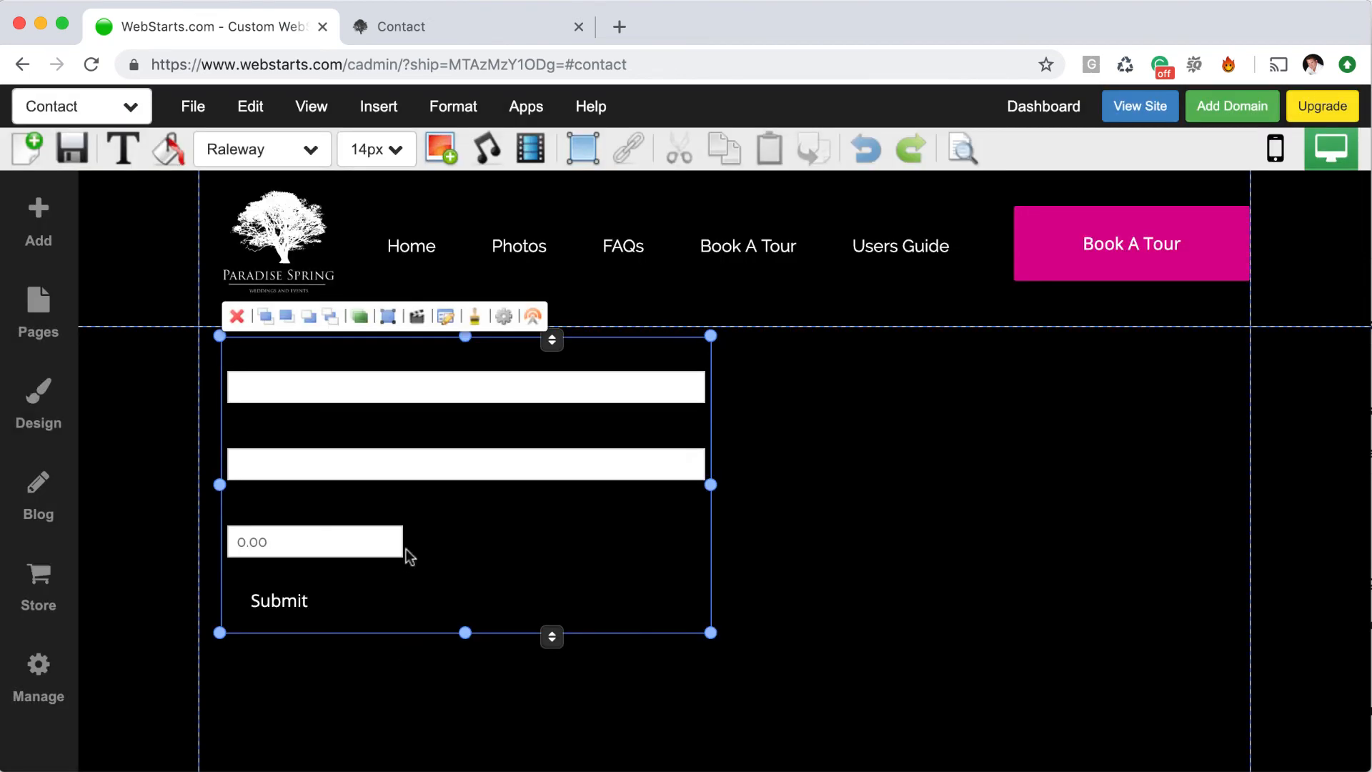
drag(406, 549, 672, 593)
click(167, 171)
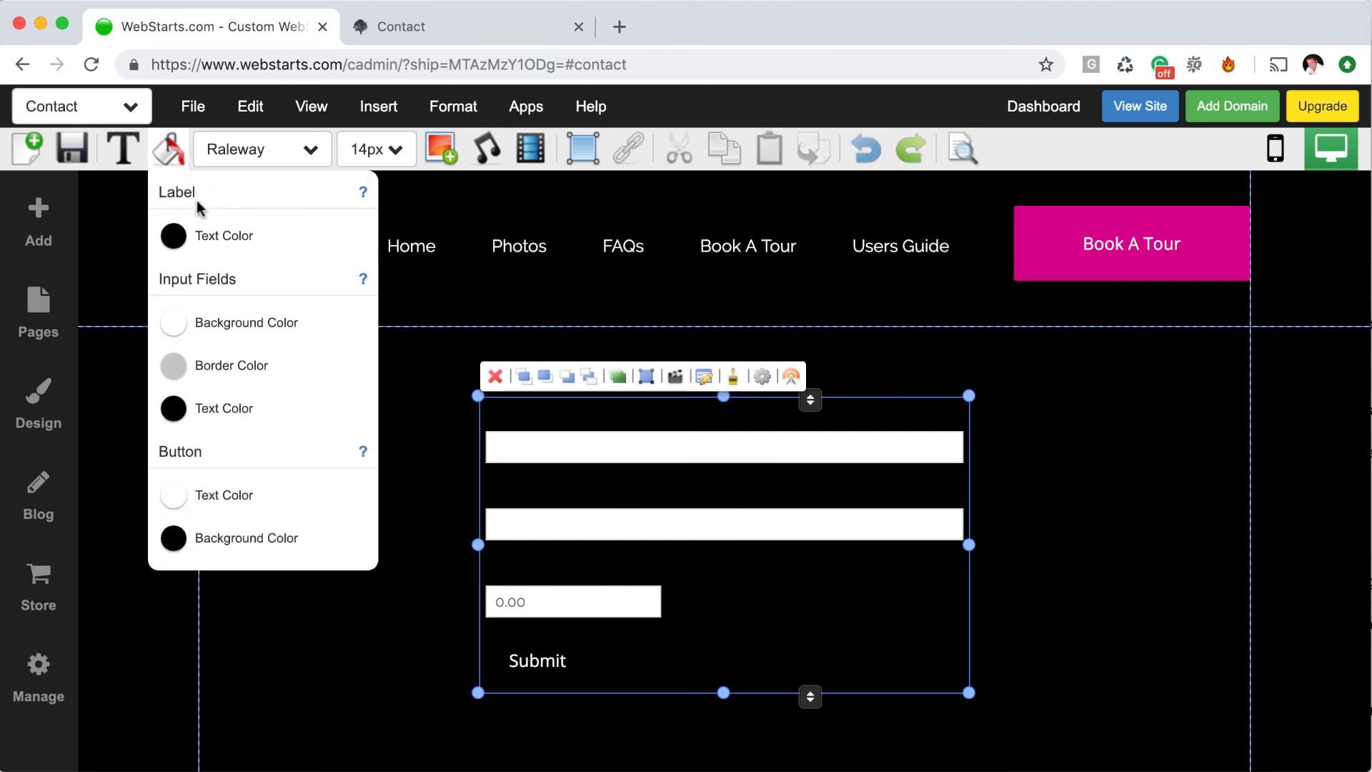
click(215, 229)
click(405, 386)
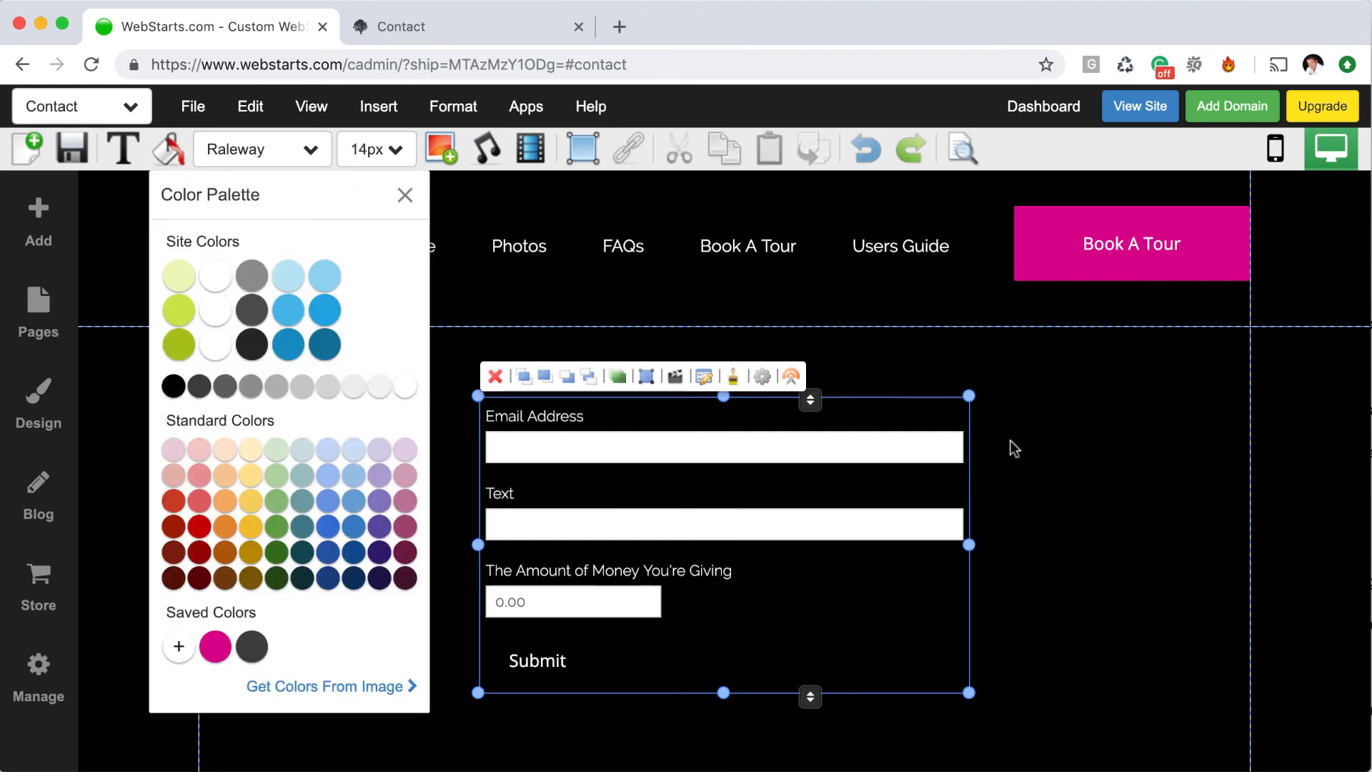
click(1059, 479)
click(1065, 483)
Make the Submit button background magenta and preview the page
click(668, 642)
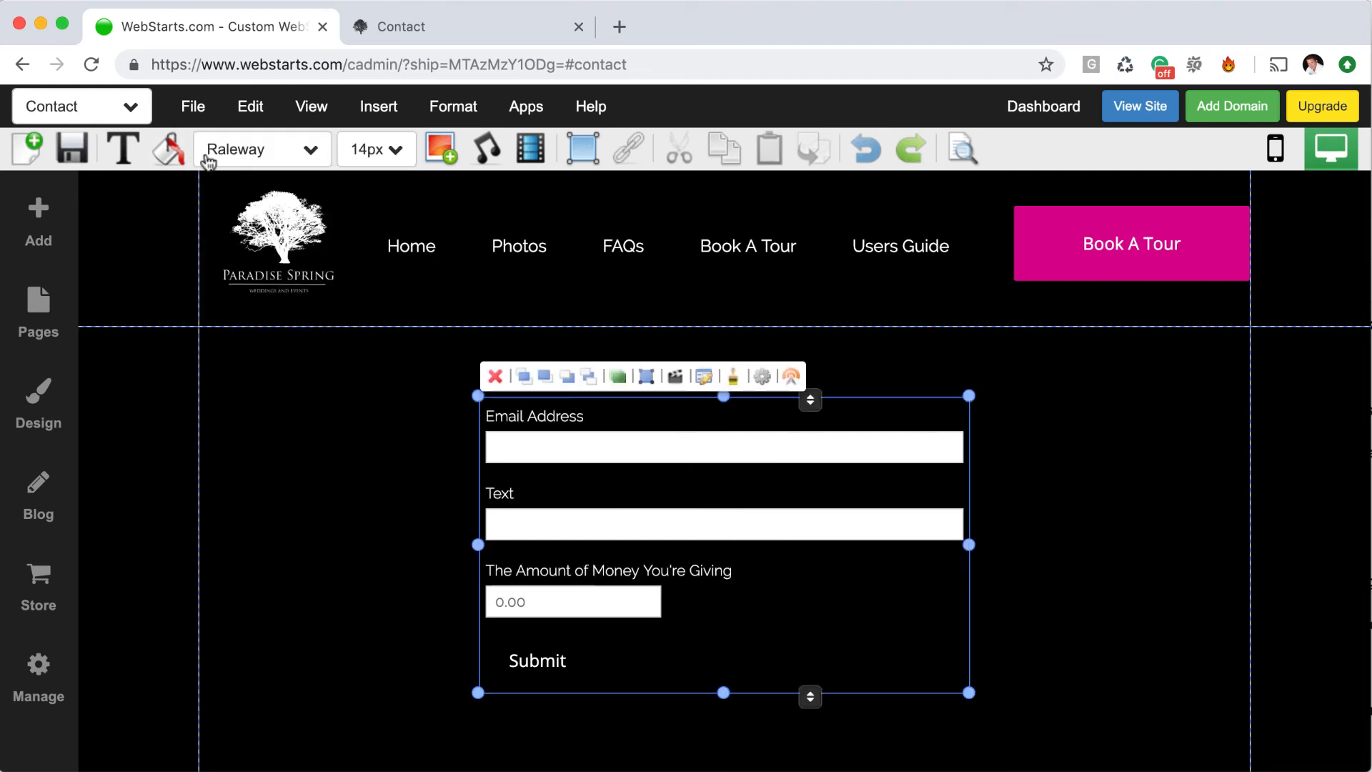
click(169, 149)
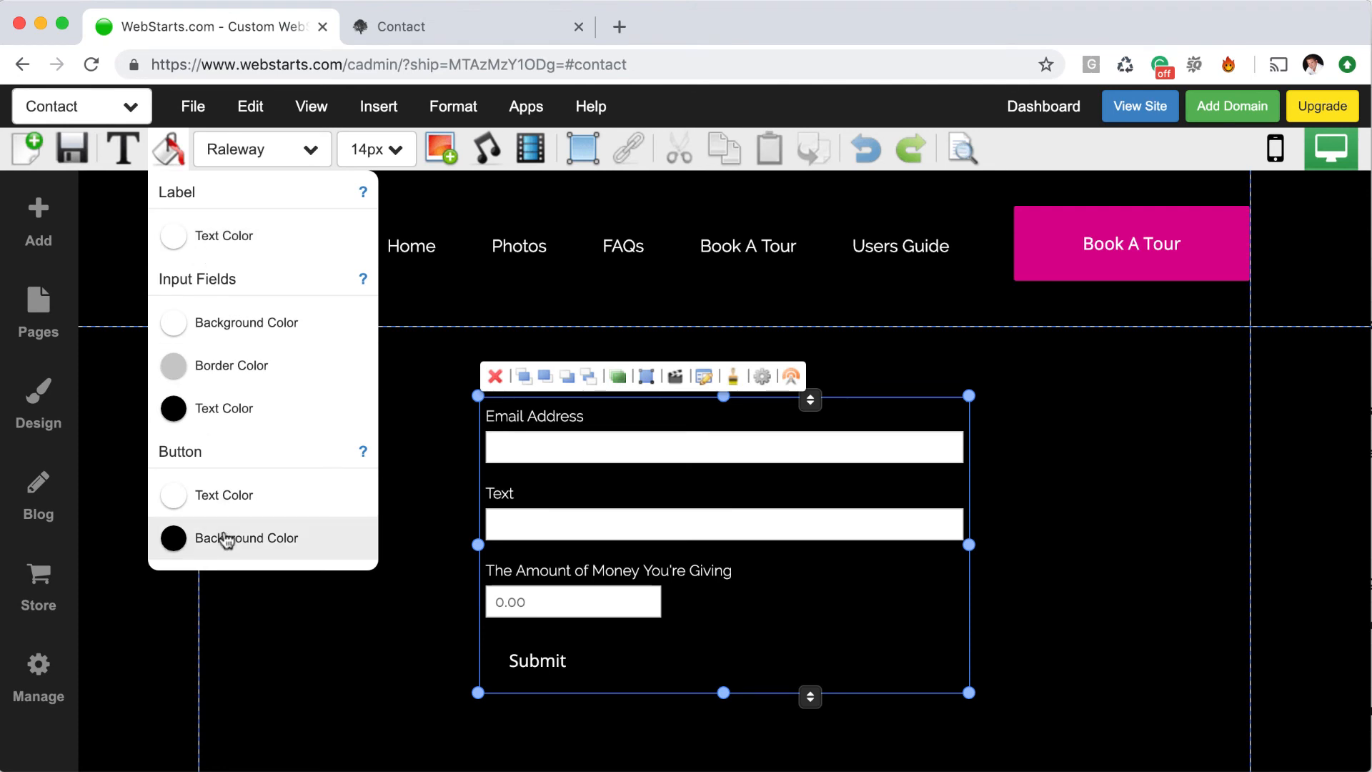
click(225, 539)
click(215, 647)
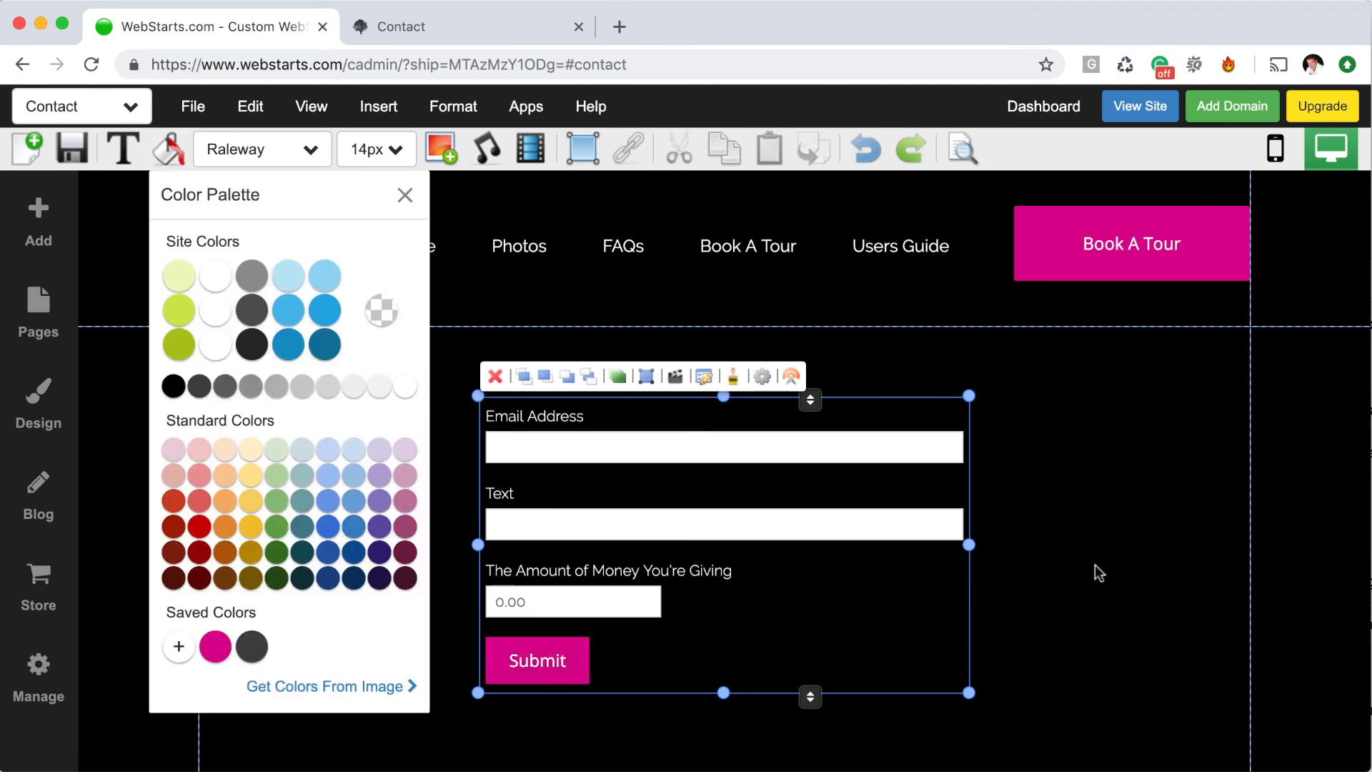
click(1070, 570)
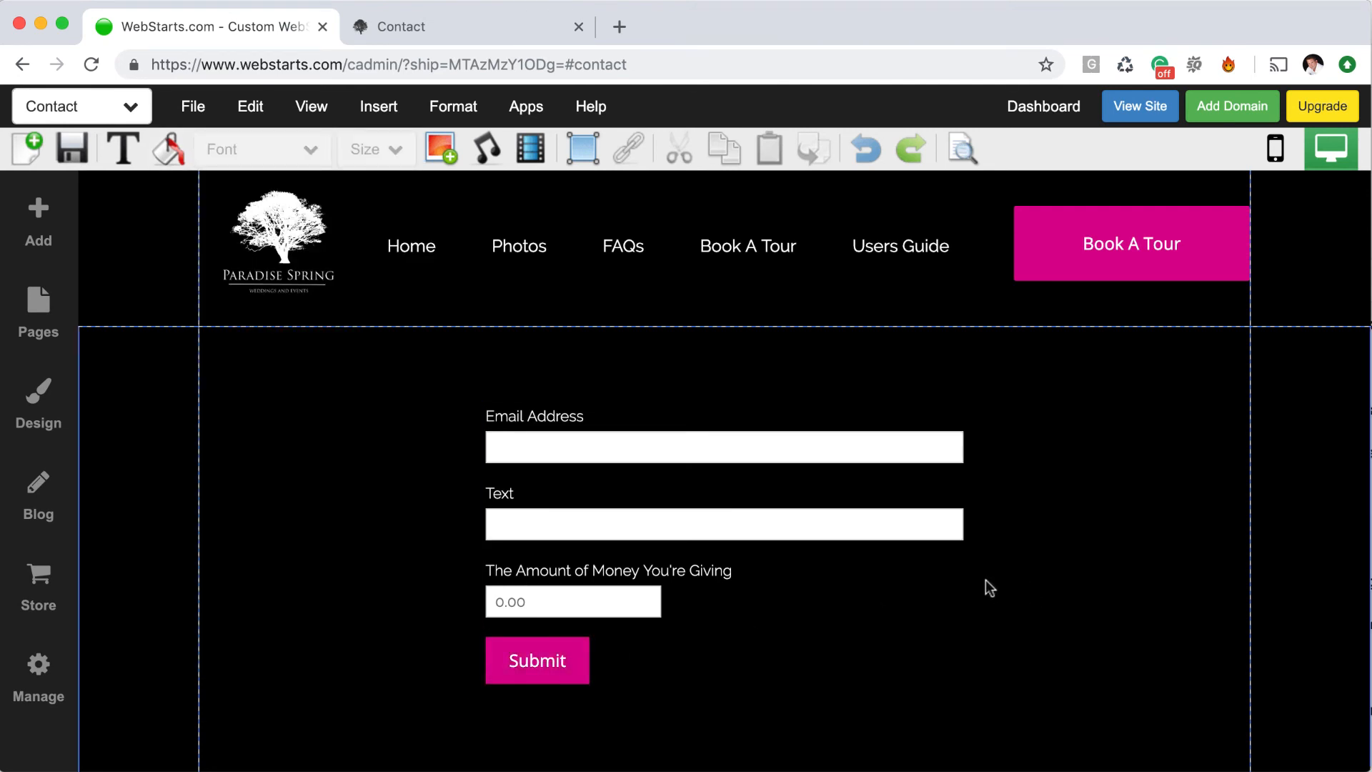
click(965, 150)
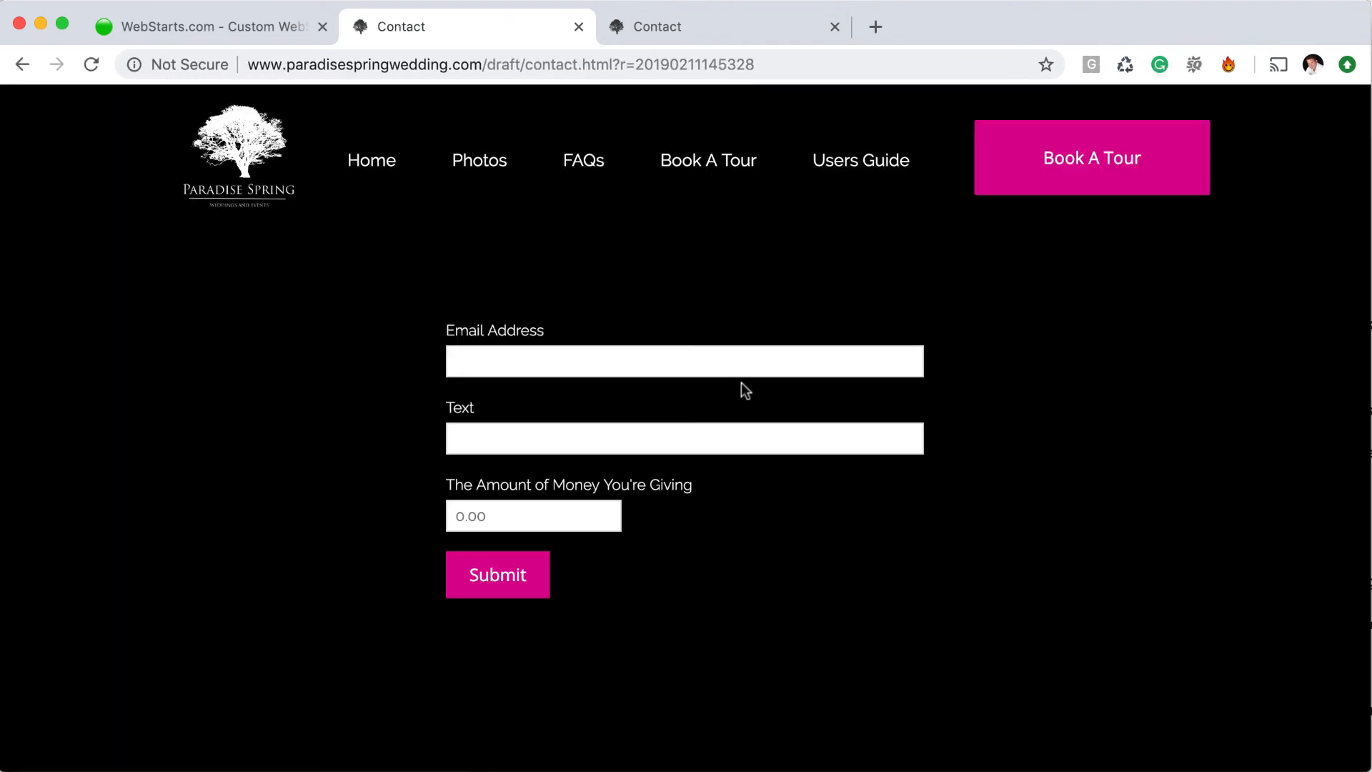
Submit the preview form with a test e-mail, text 'whatever' and 10.00, then close the PayPal checkout tab
click(530, 357)
key(Tab)
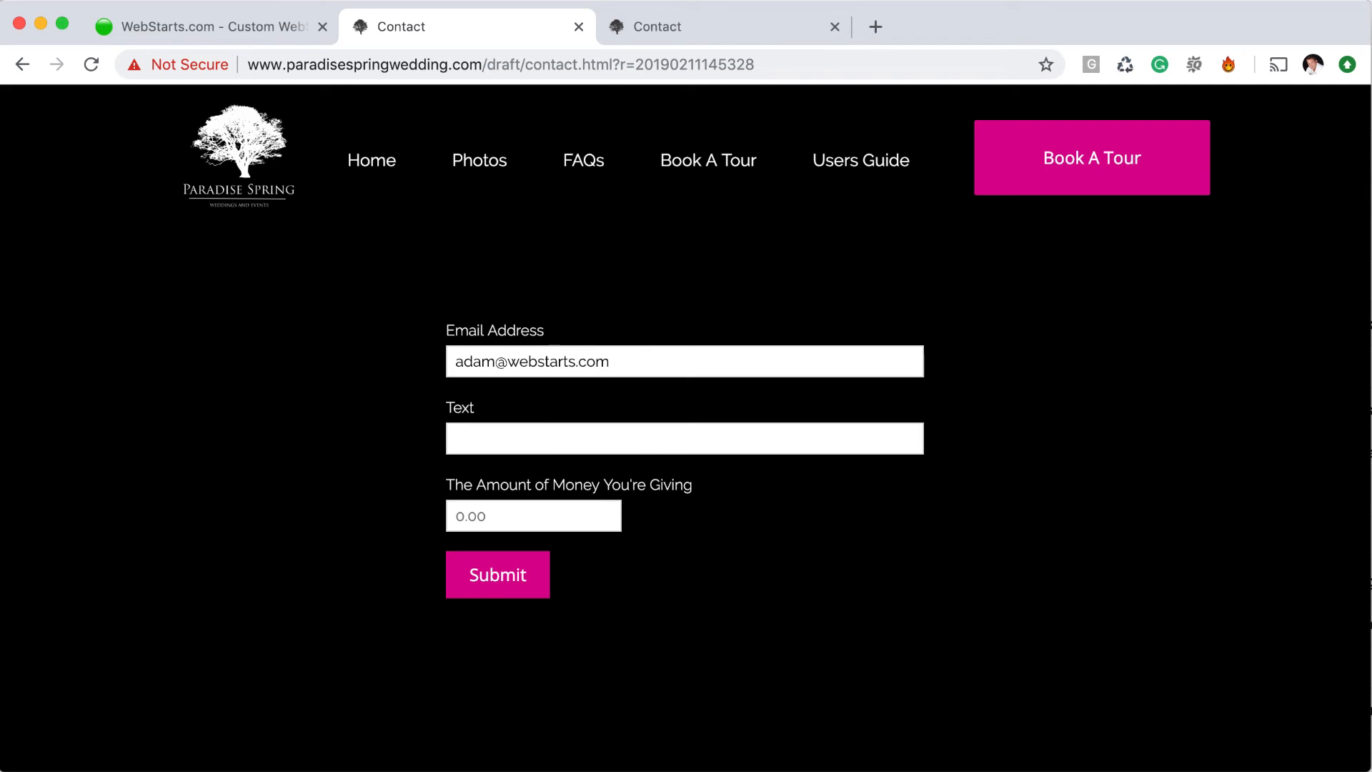
text(whatever)
key(Tab)
text(10.00)
click(517, 570)
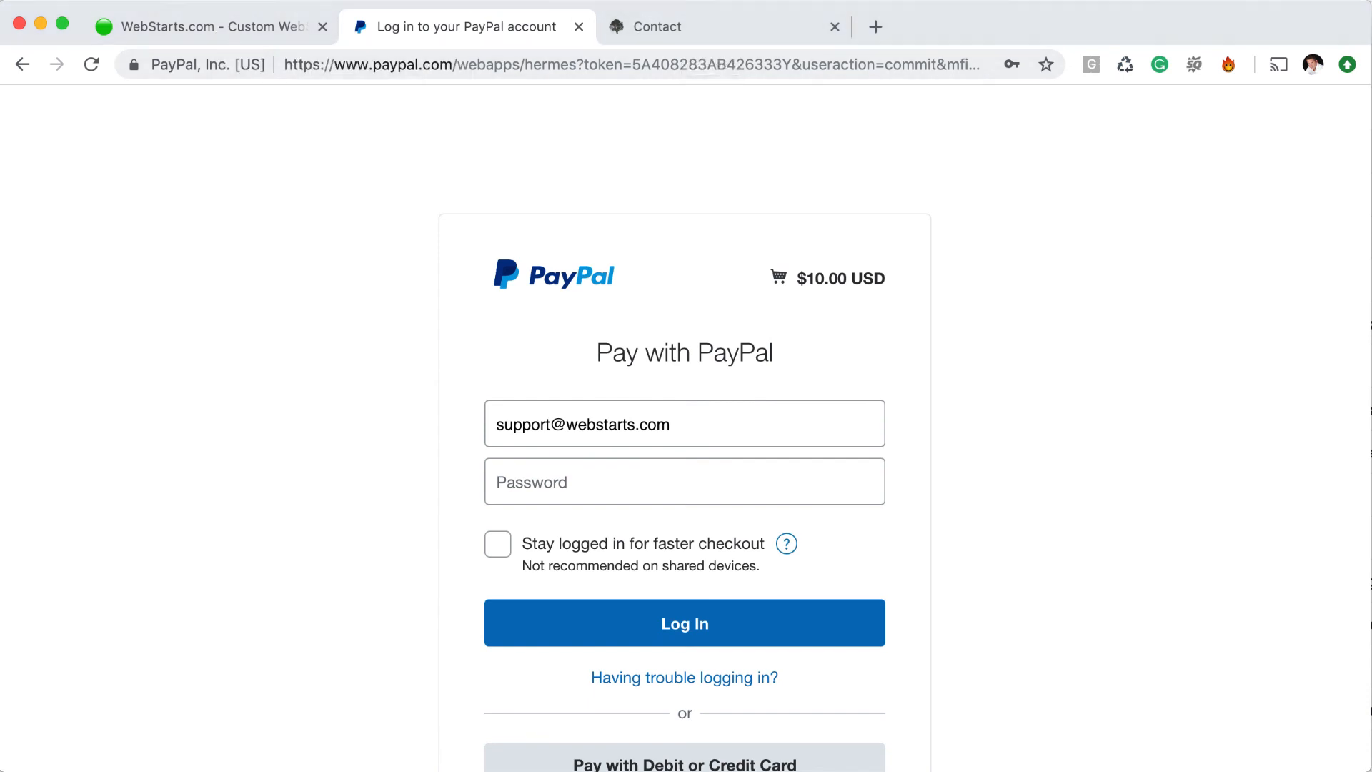
key(super+w)
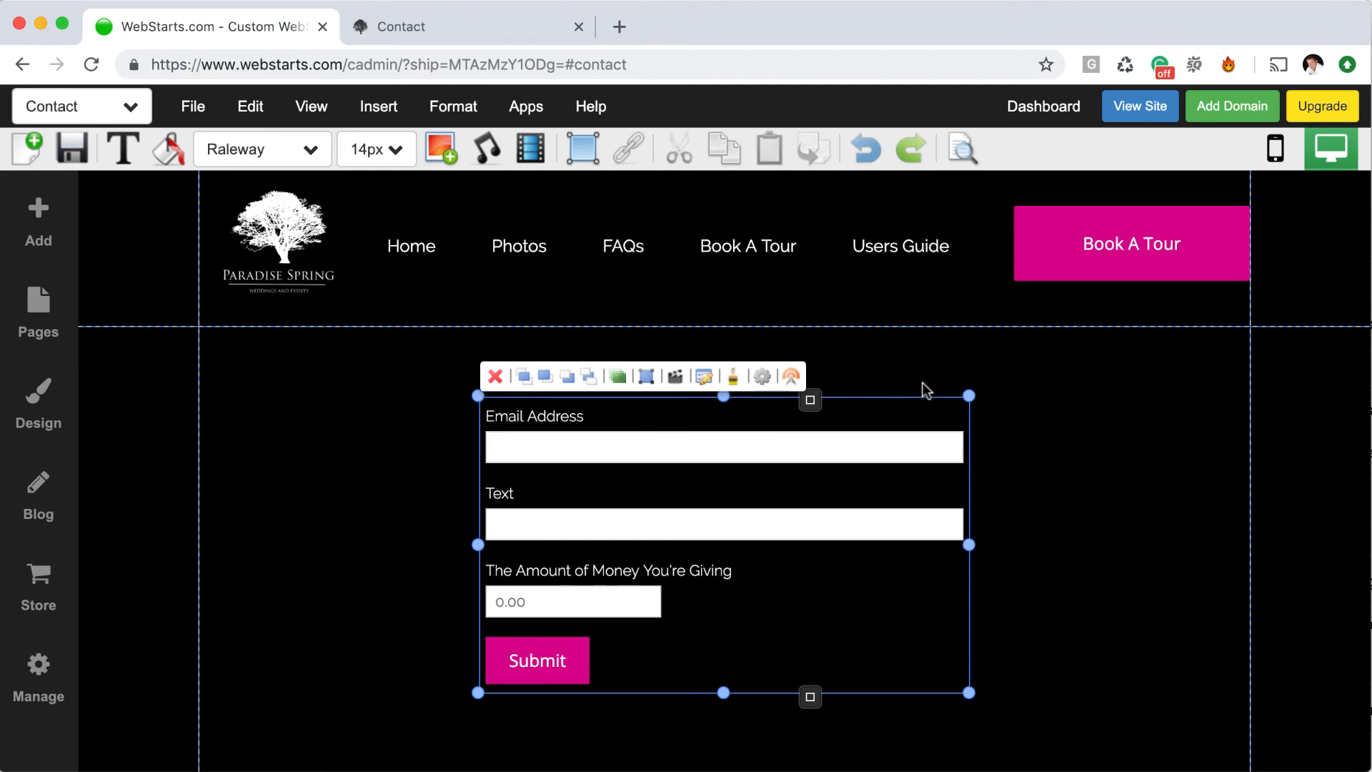
Reopen the form, add a single-line text field and label it Desired Color
double_click(766, 536)
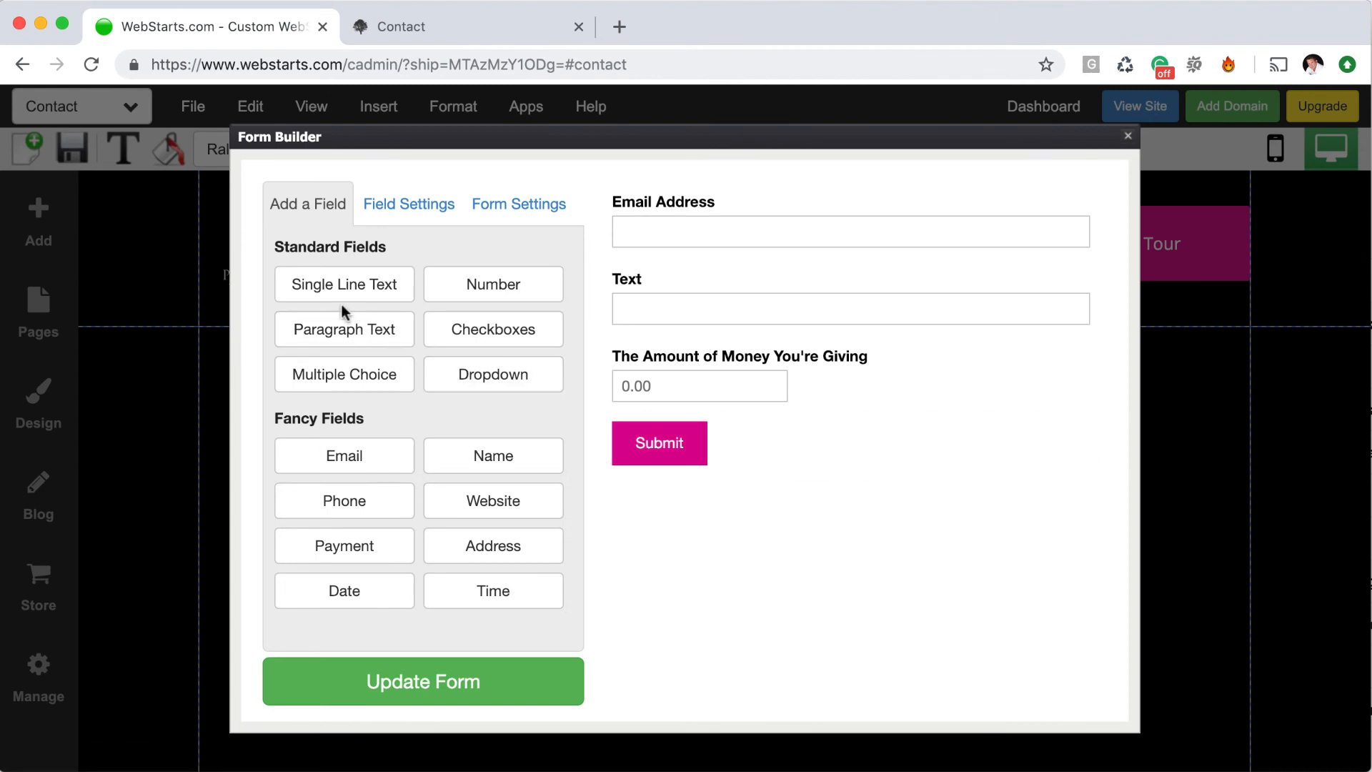
click(353, 291)
click(677, 288)
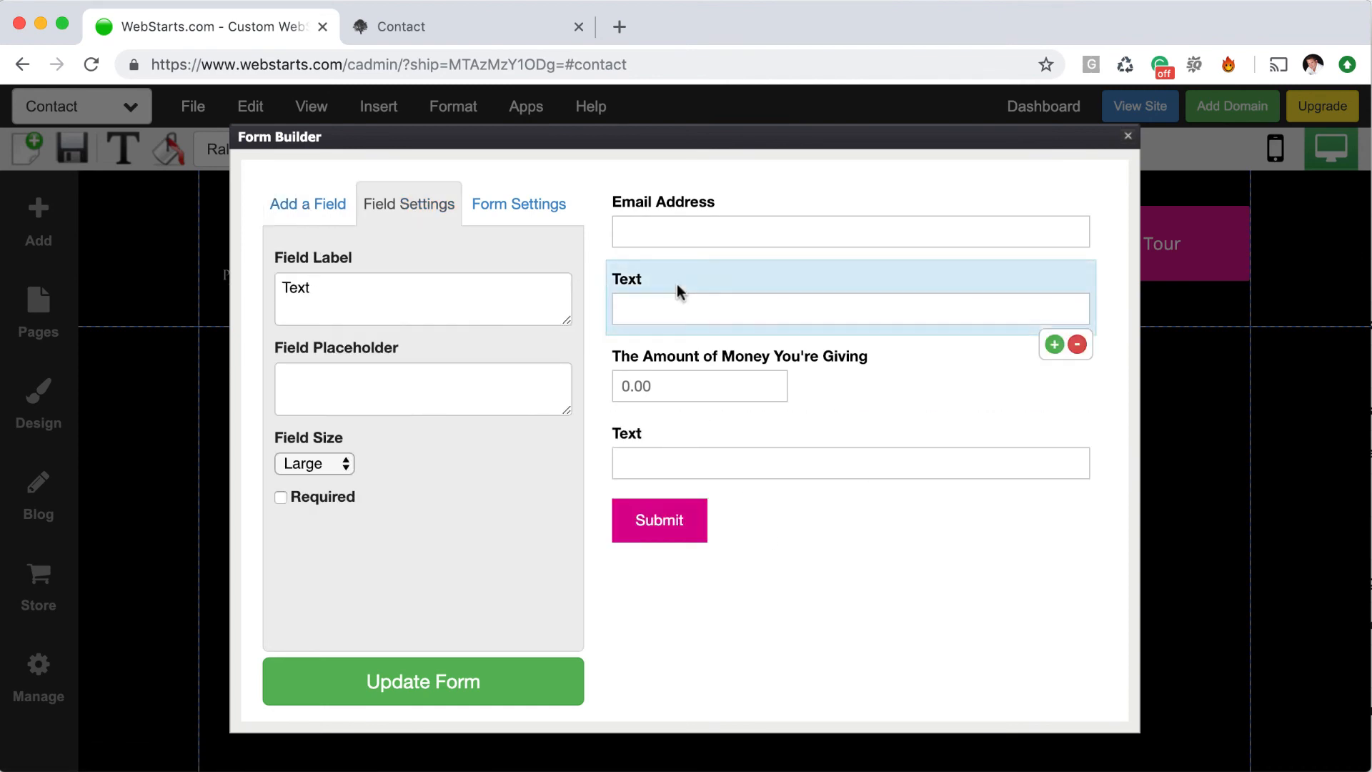
click(416, 313)
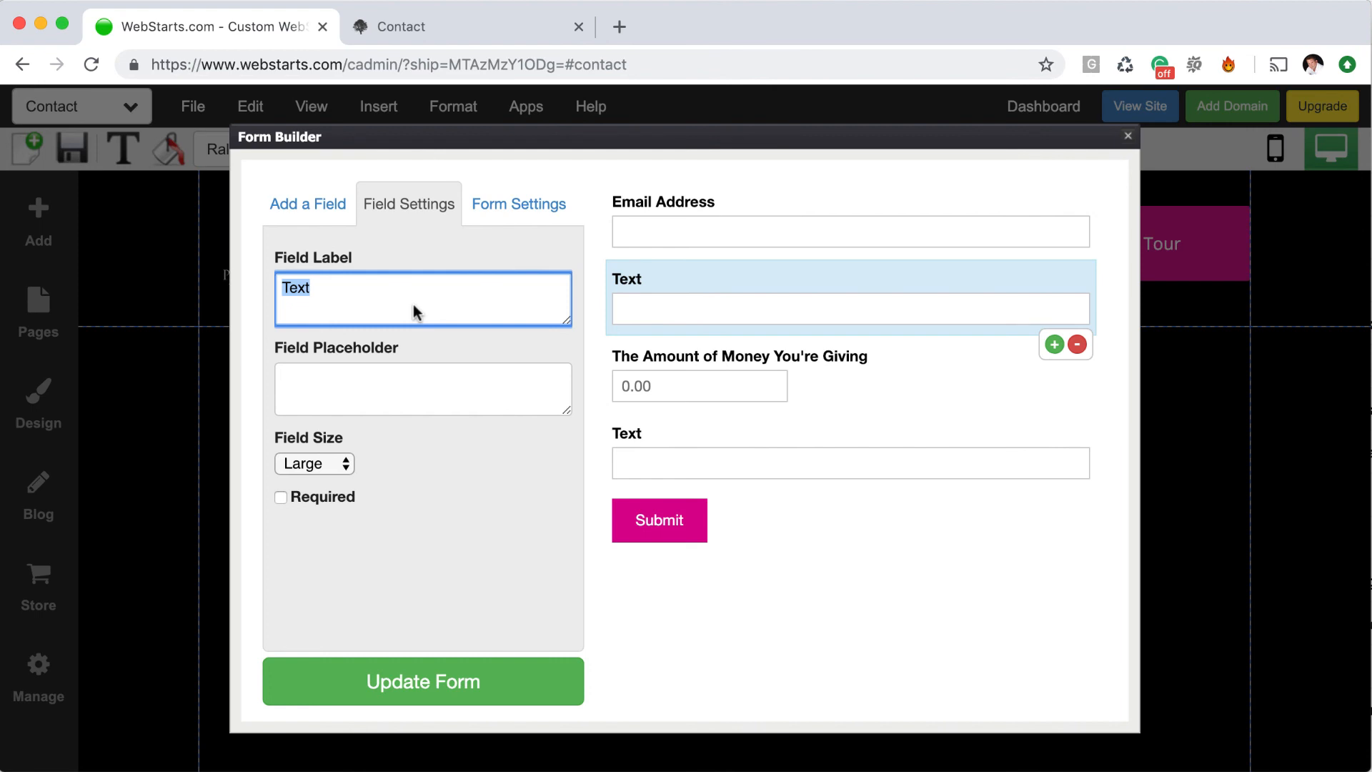
text(Color)
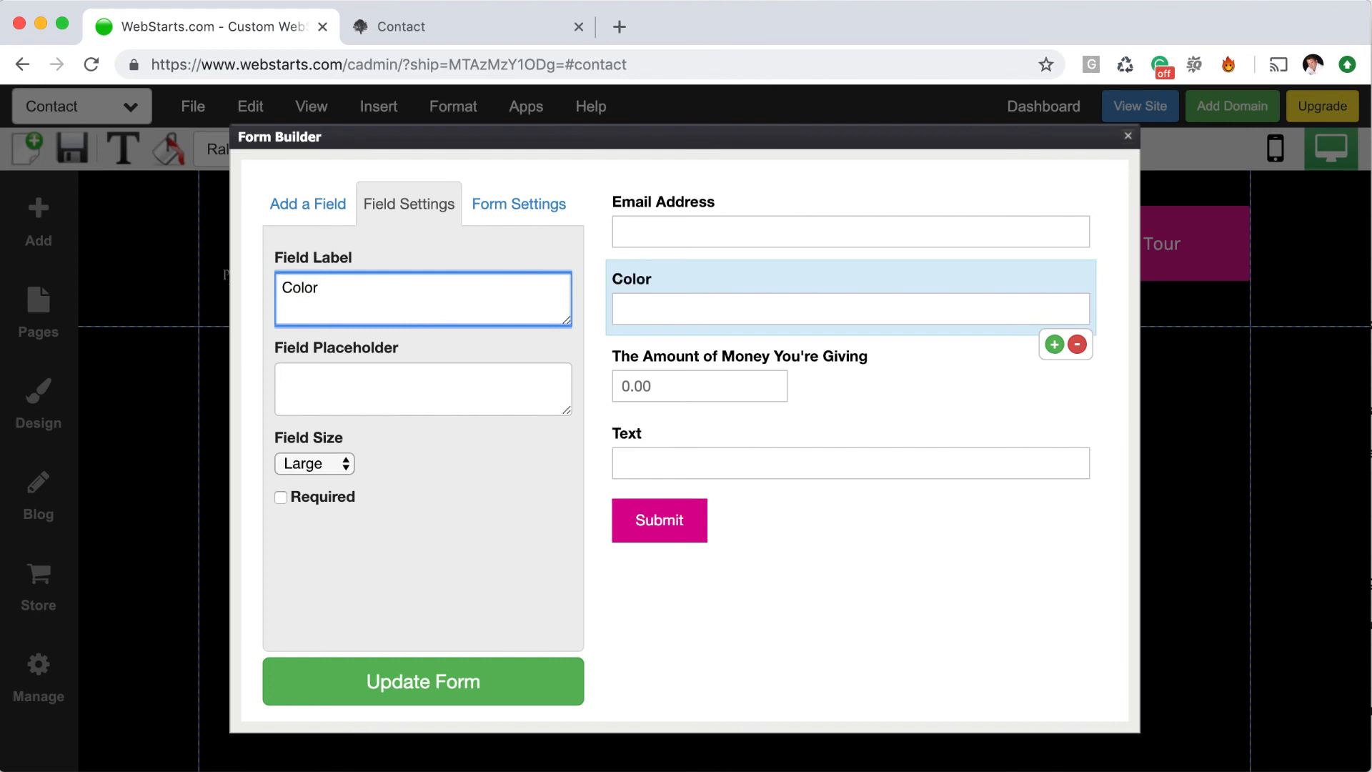
key(BackSpace)
key(BackSpace)
key(BackSpace)
key(BackSpace)
key(BackSpace)
text(Desired Color)
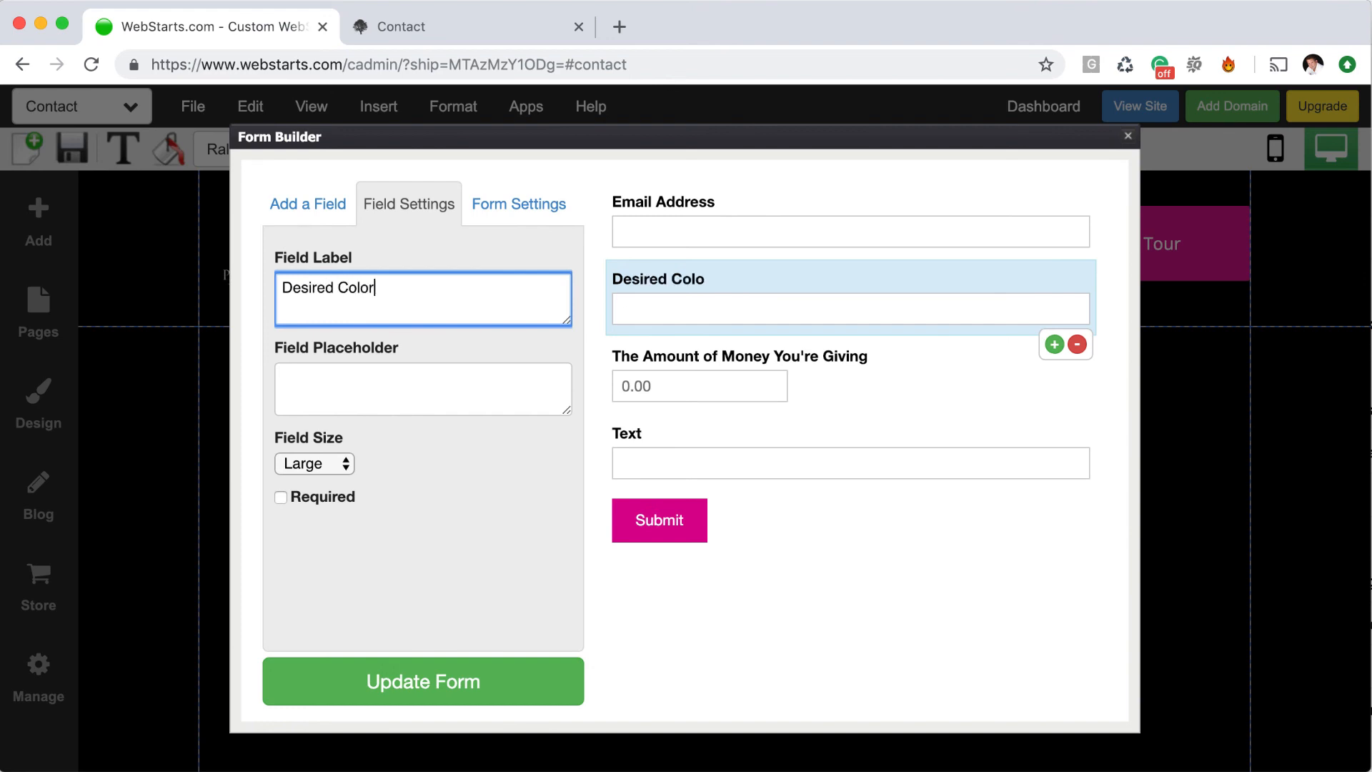
Add another single-line text field labelled Size
click(326, 211)
click(342, 285)
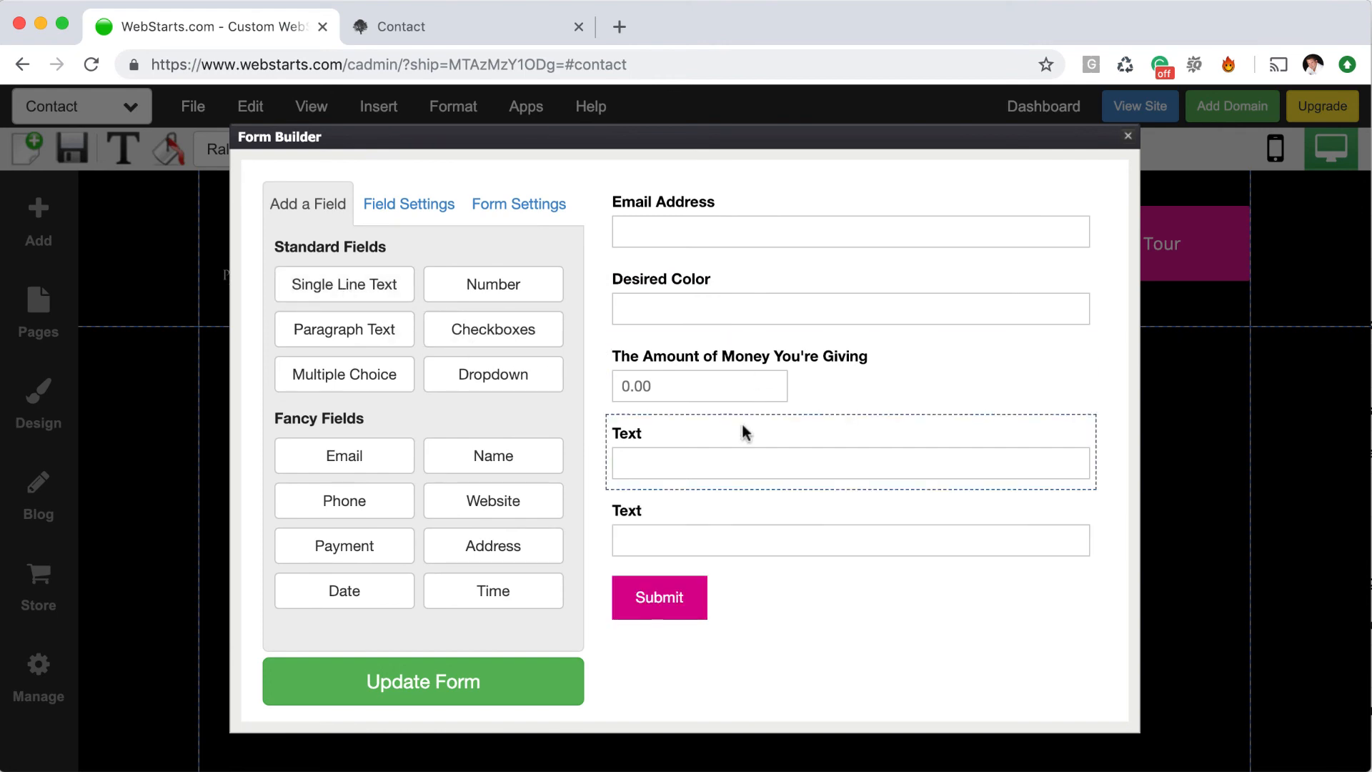
click(748, 466)
double_click(311, 288)
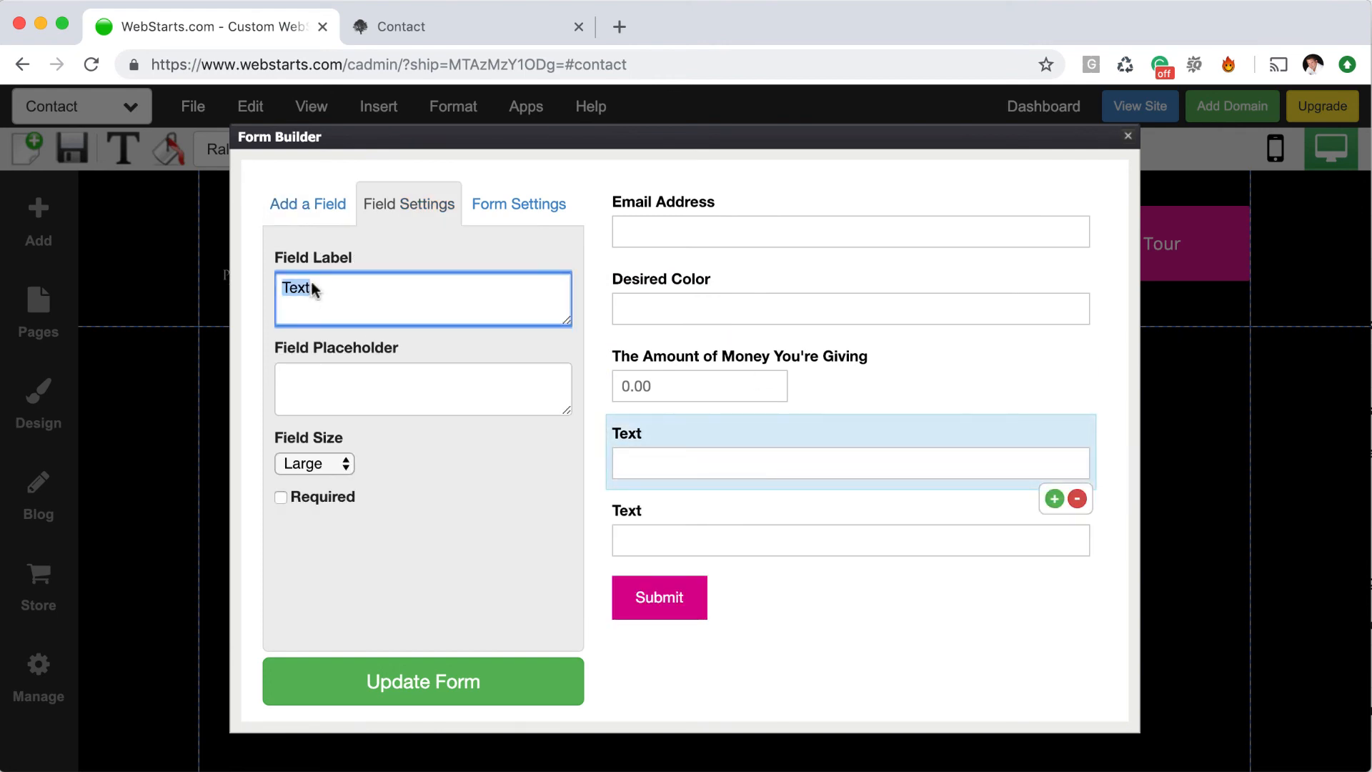
click(325, 295)
text(Size)
click(918, 412)
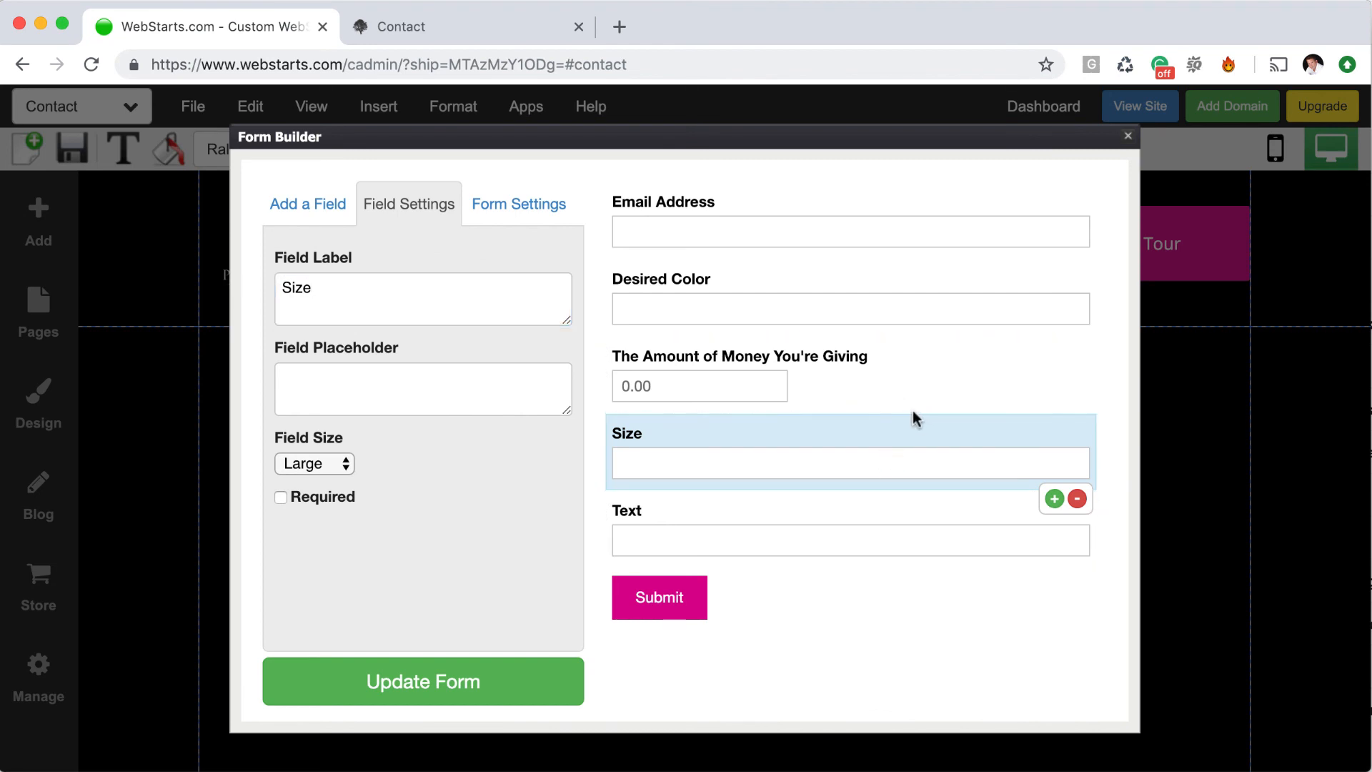
Relabel the last text field Material, then remove it from the form
click(757, 536)
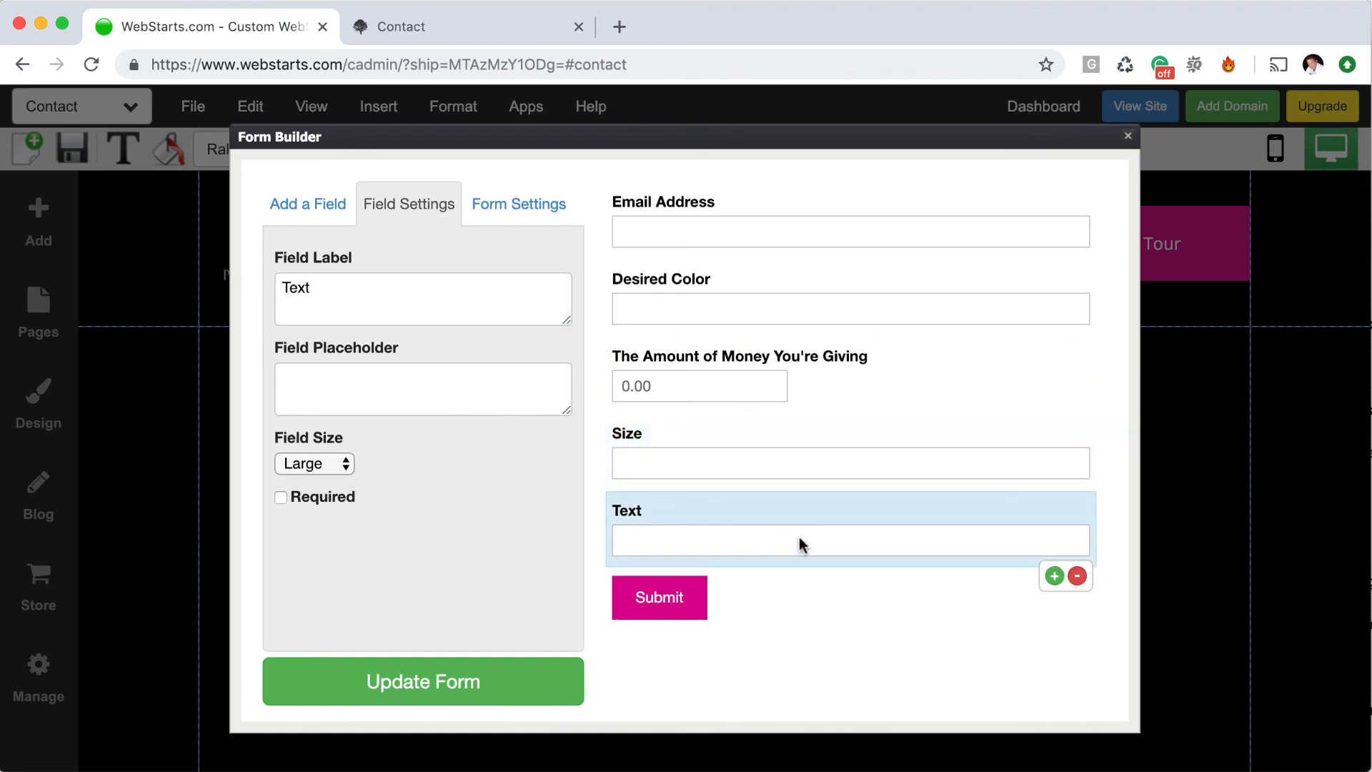
double_click(383, 313)
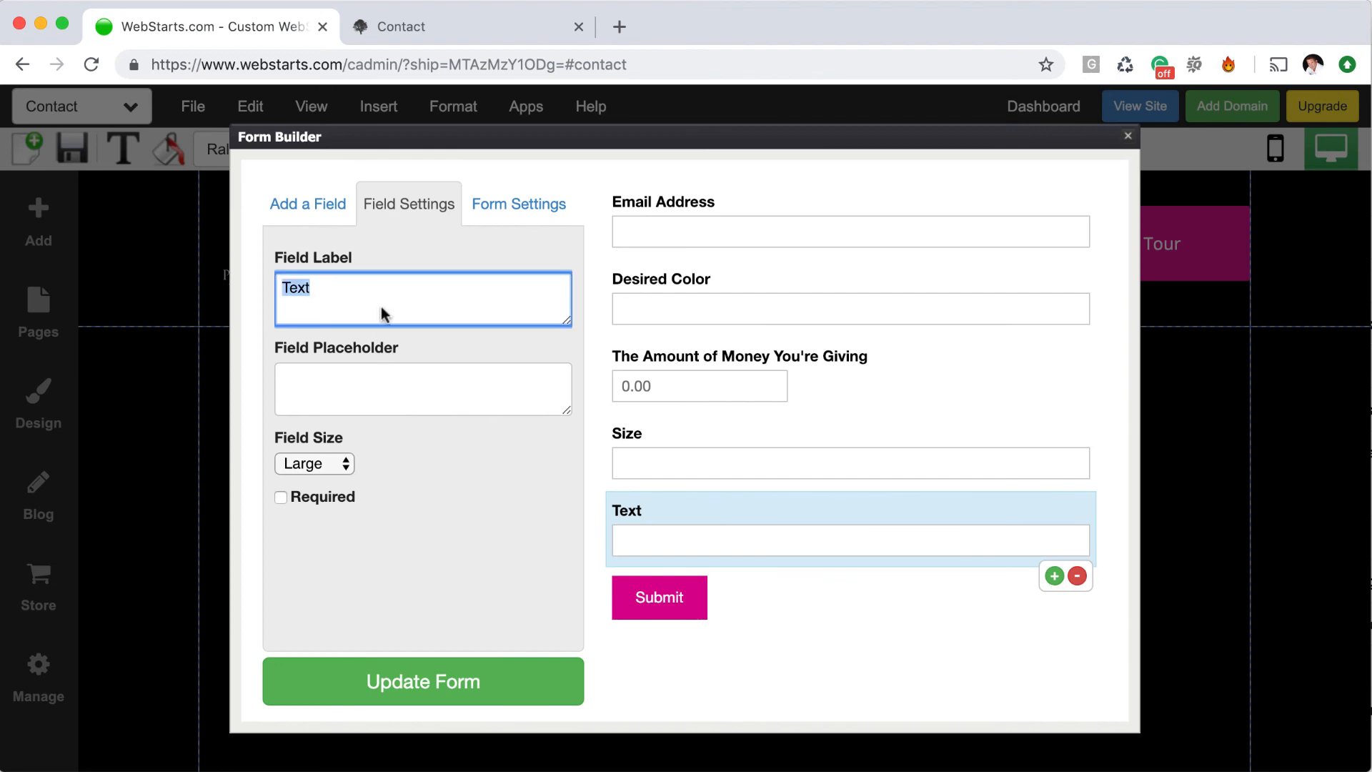
text(Material)
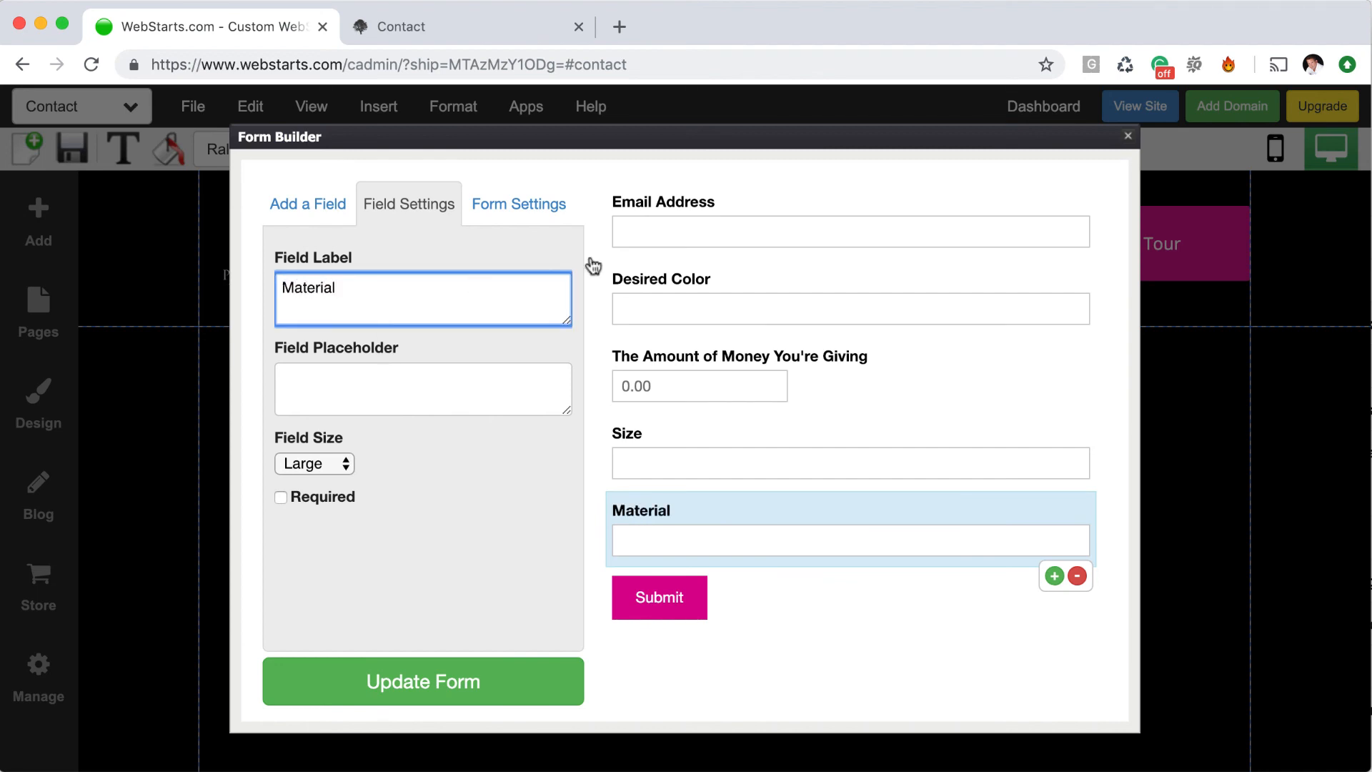
click(478, 493)
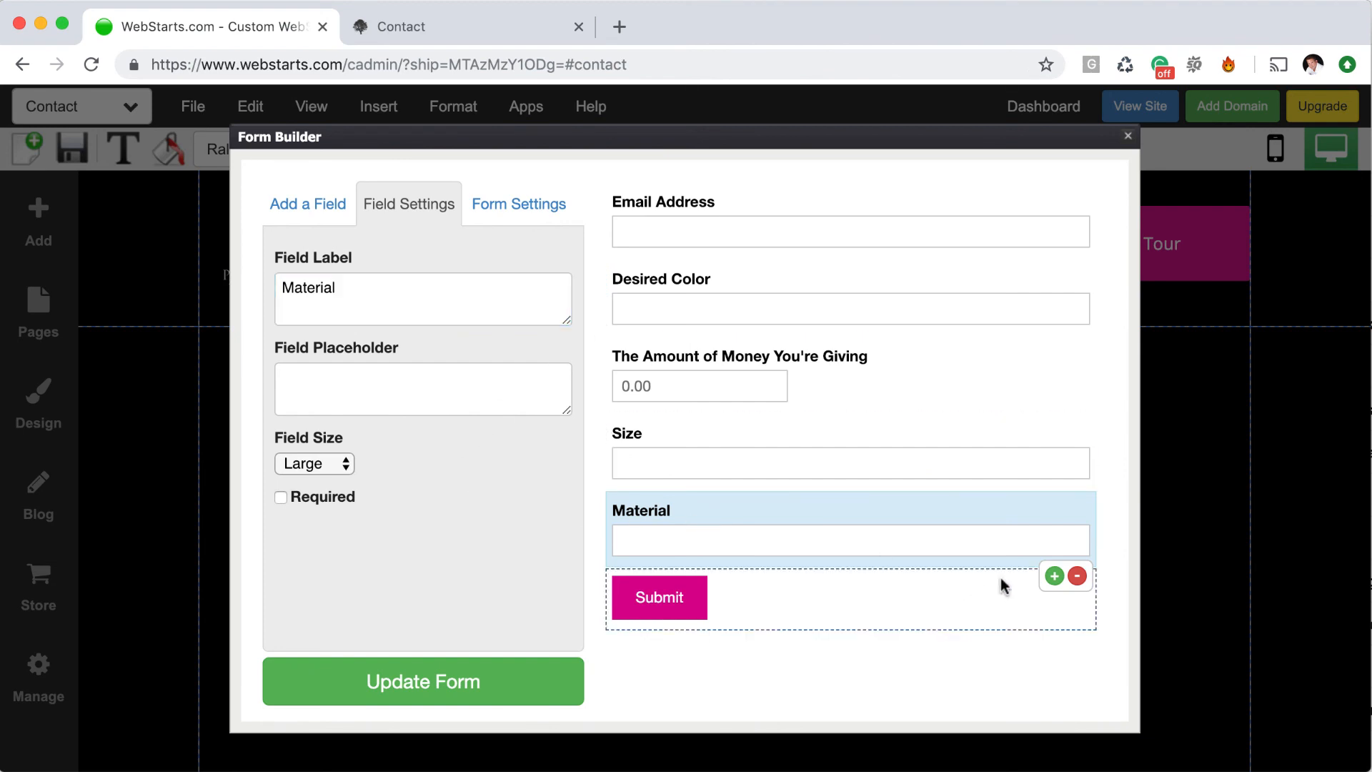
click(1076, 578)
click(344, 215)
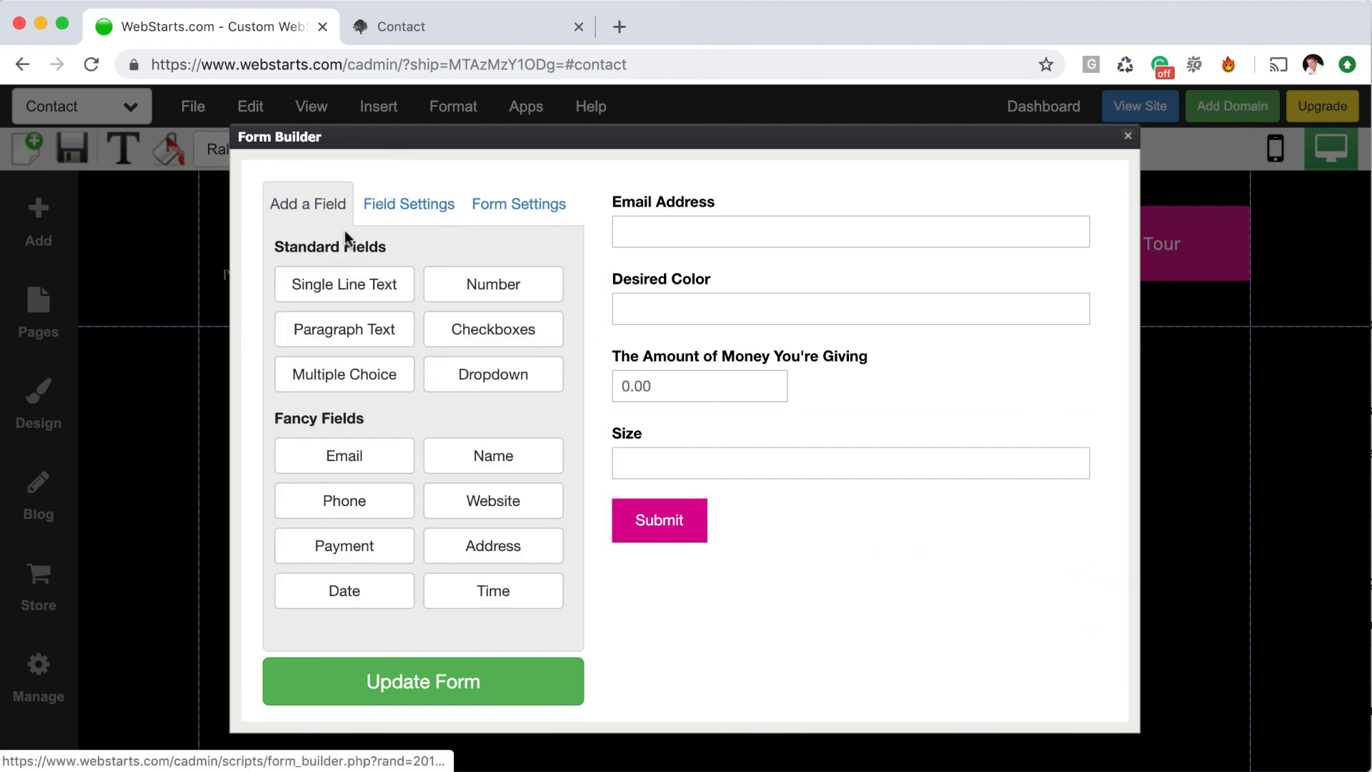
Add a multiple-choice field labelled Material with options Maple, Oak and Birch
click(371, 372)
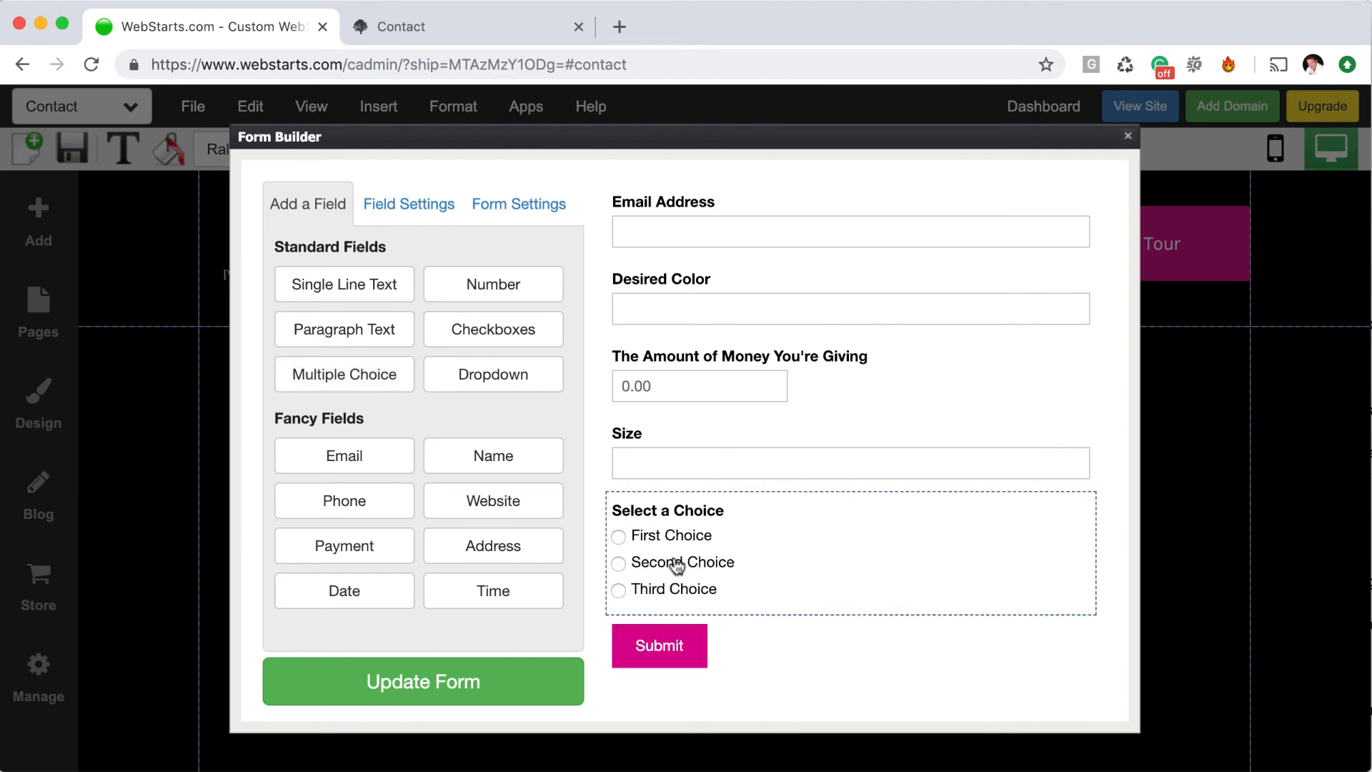
click(753, 556)
triple_click(373, 305)
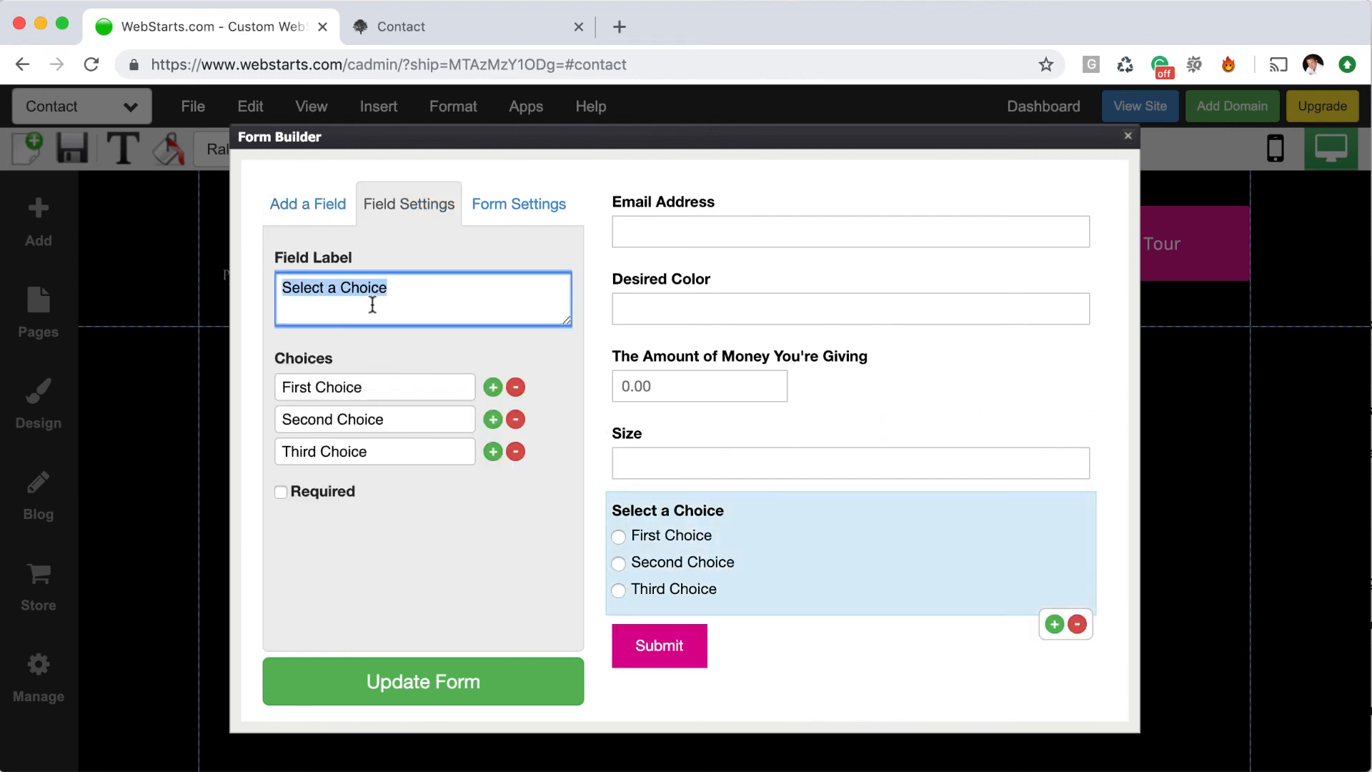
text(Ma)
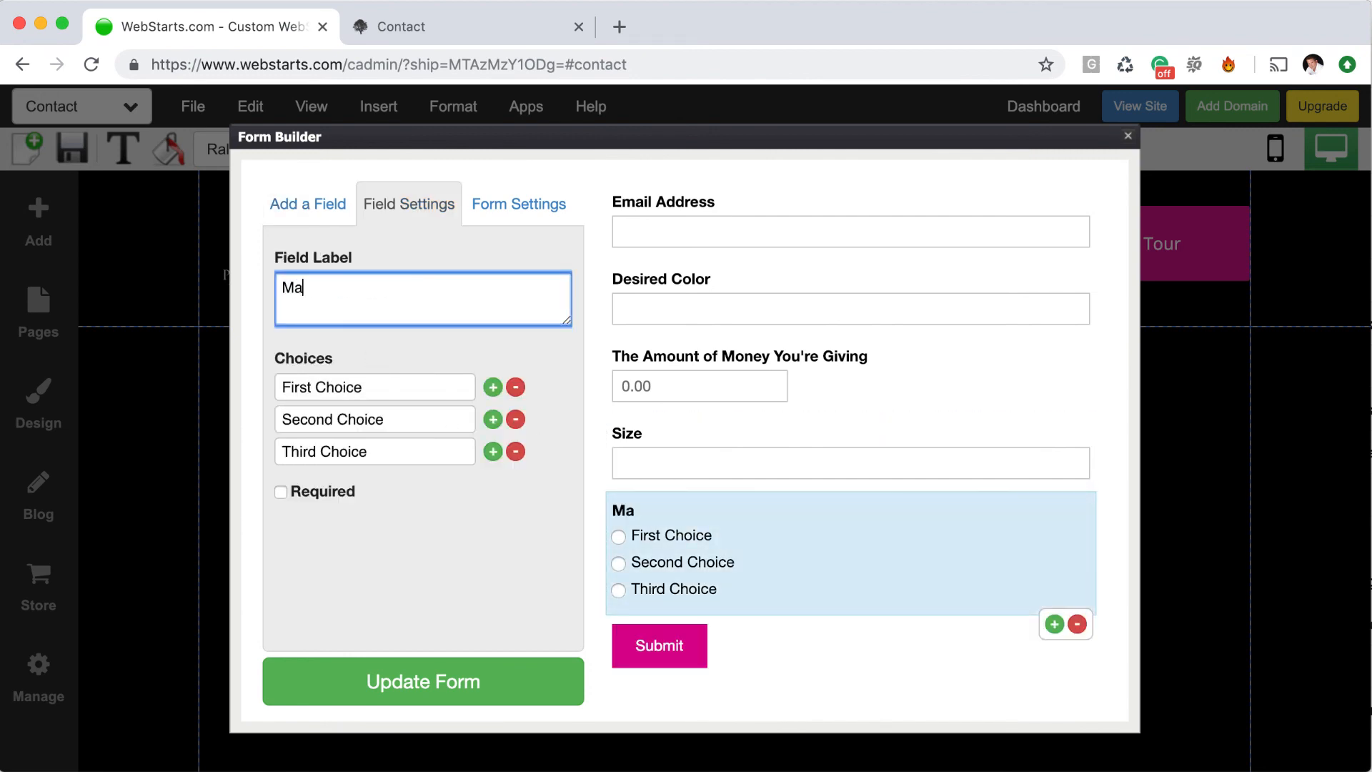
text(terial)
double_click(389, 389)
triple_click(389, 393)
text(Maple)
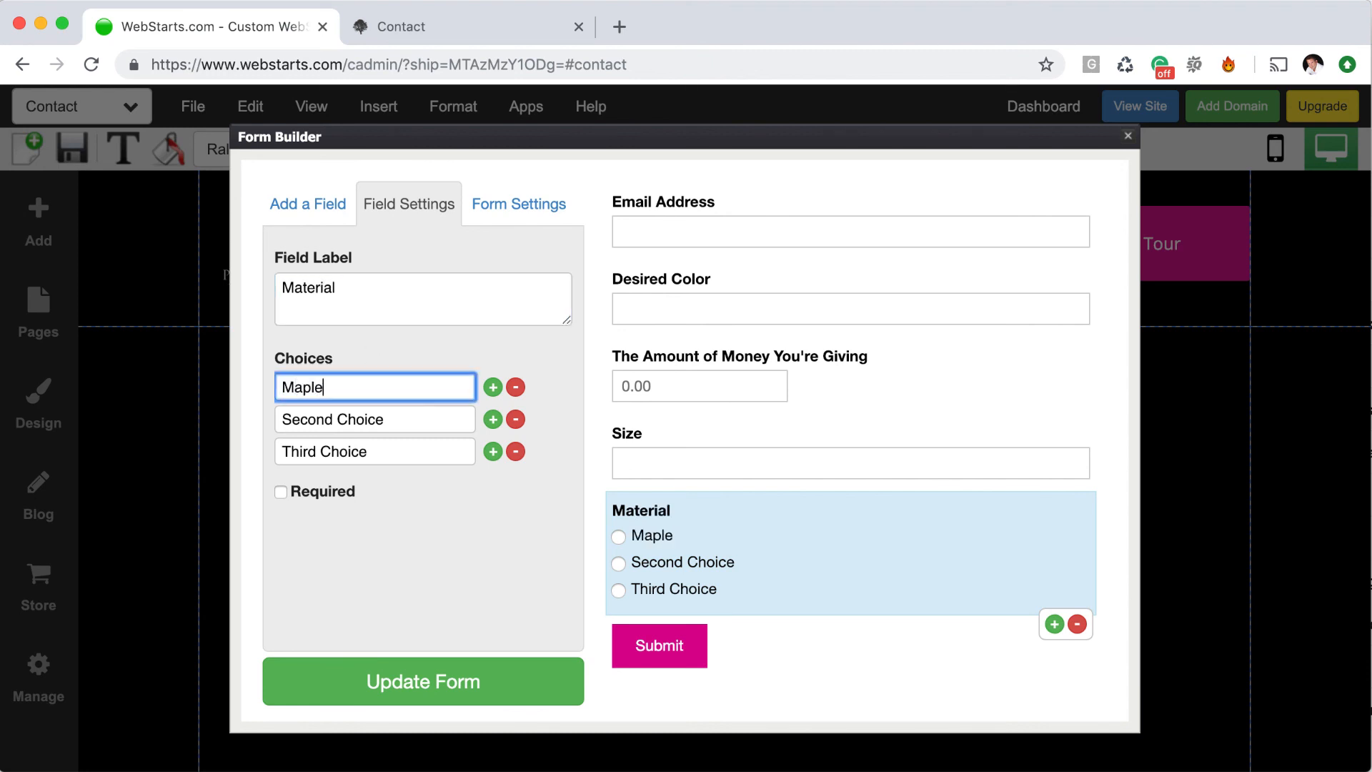
key(Tab)
text(Oak)
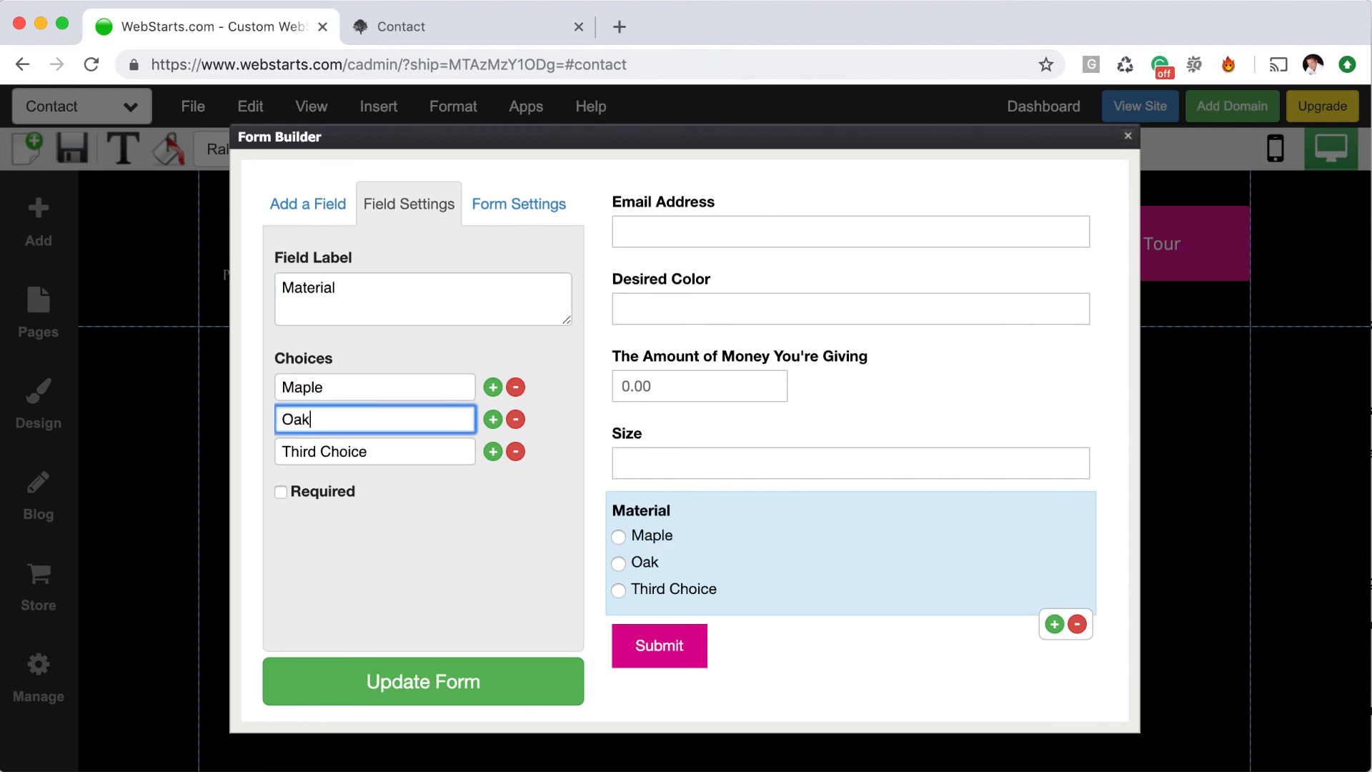
key(Tab)
text(Birch)
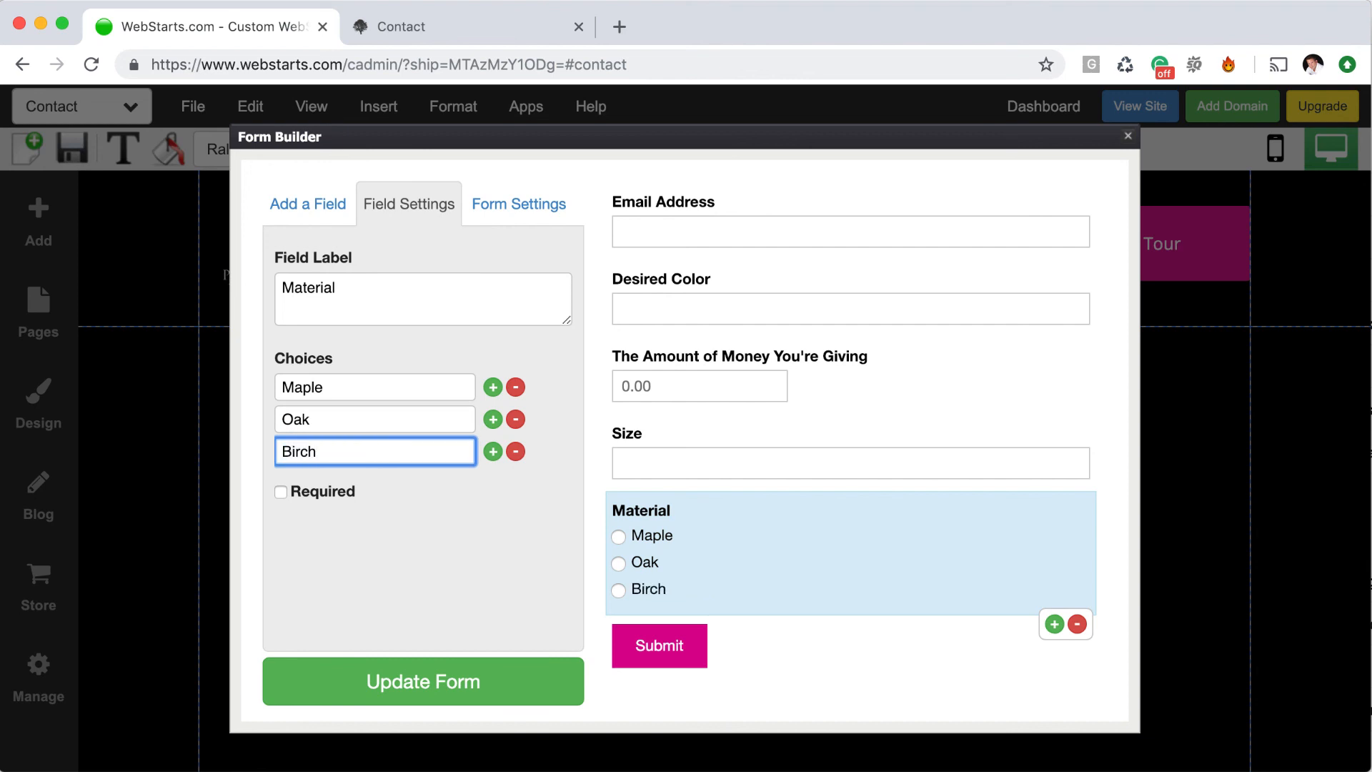
click(450, 525)
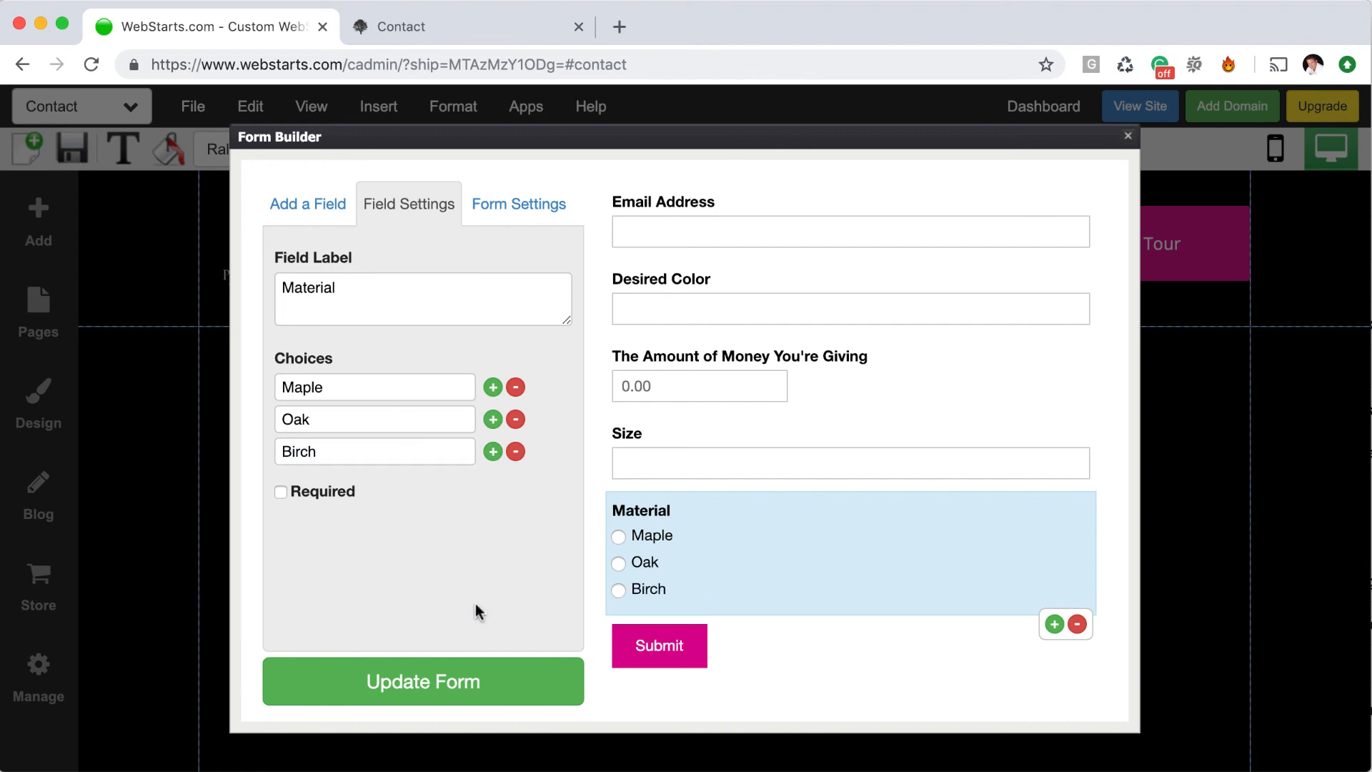
Relabel the payment field 'Furniture Price' and move it to the bottom, above Submit
click(765, 413)
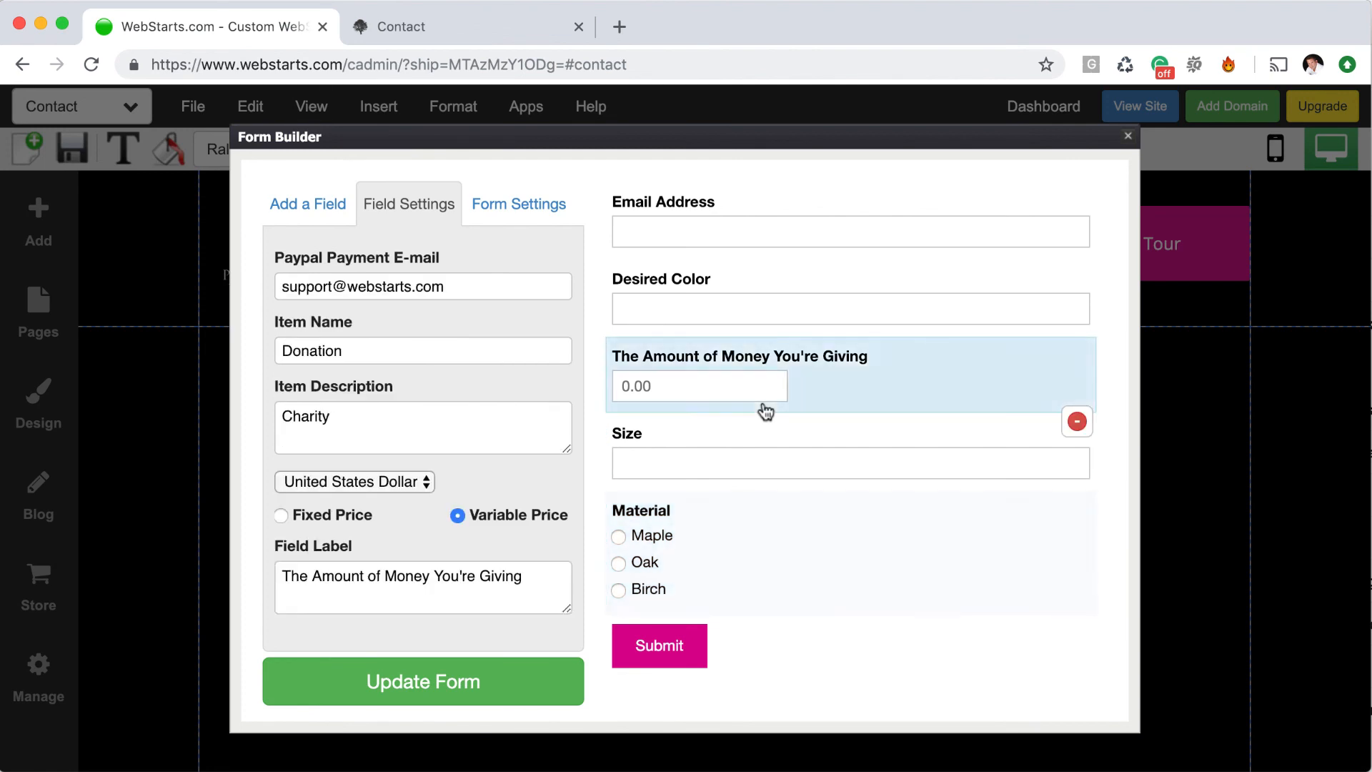
triple_click(488, 576)
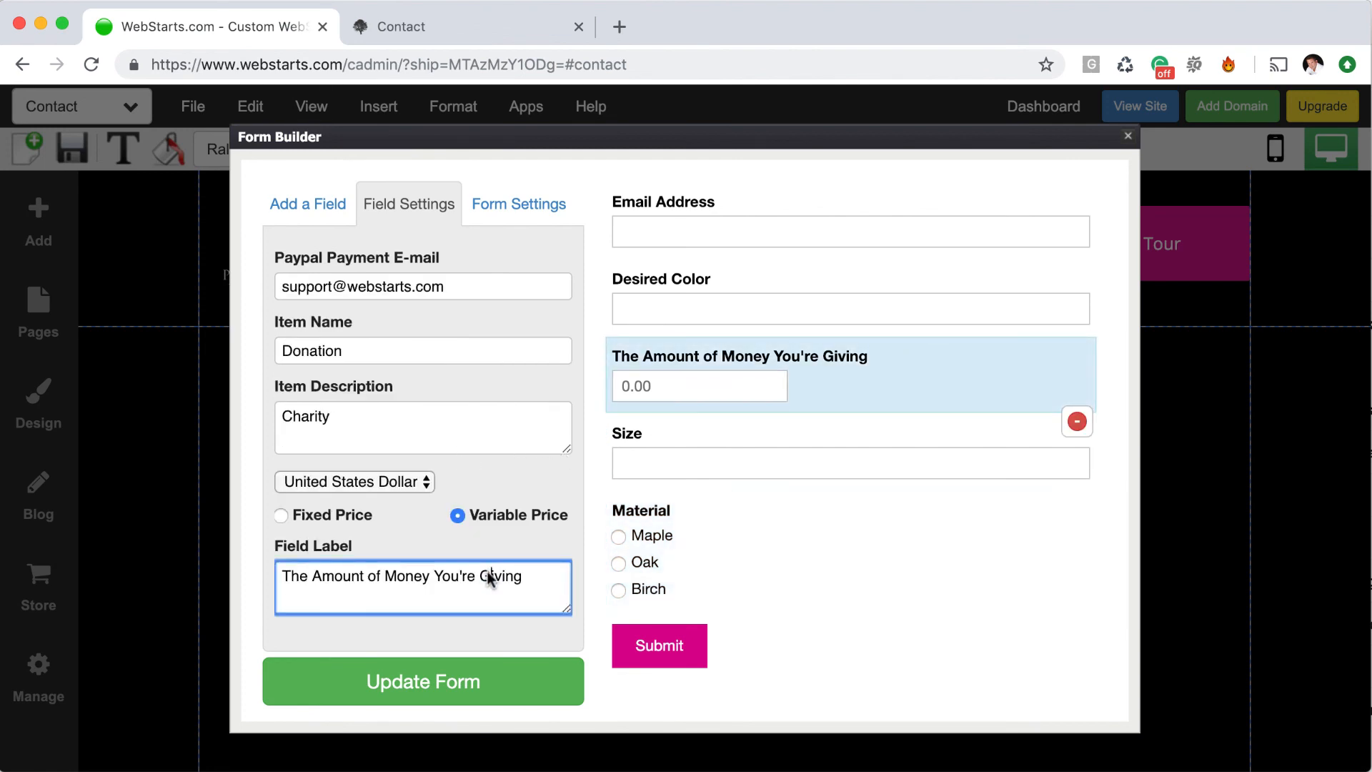
key(BackSpace)
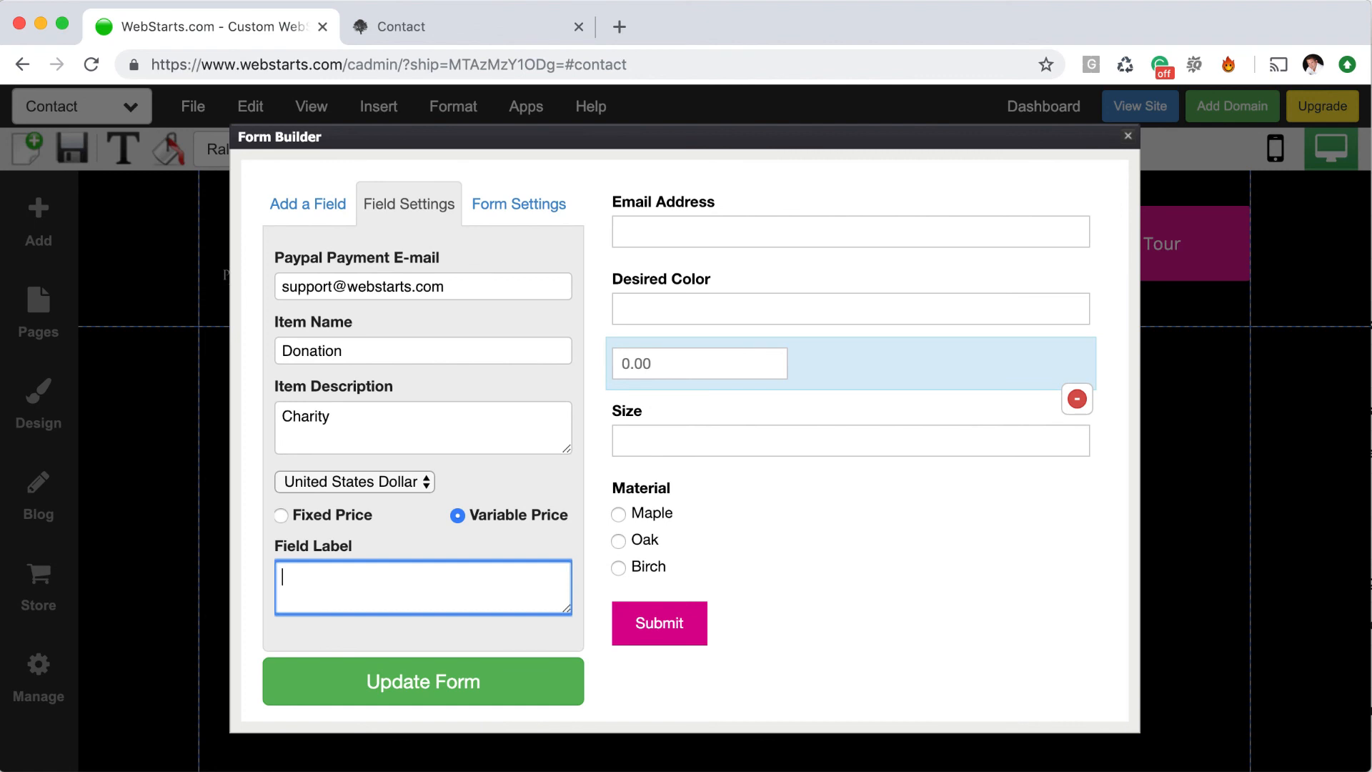
text(Fur)
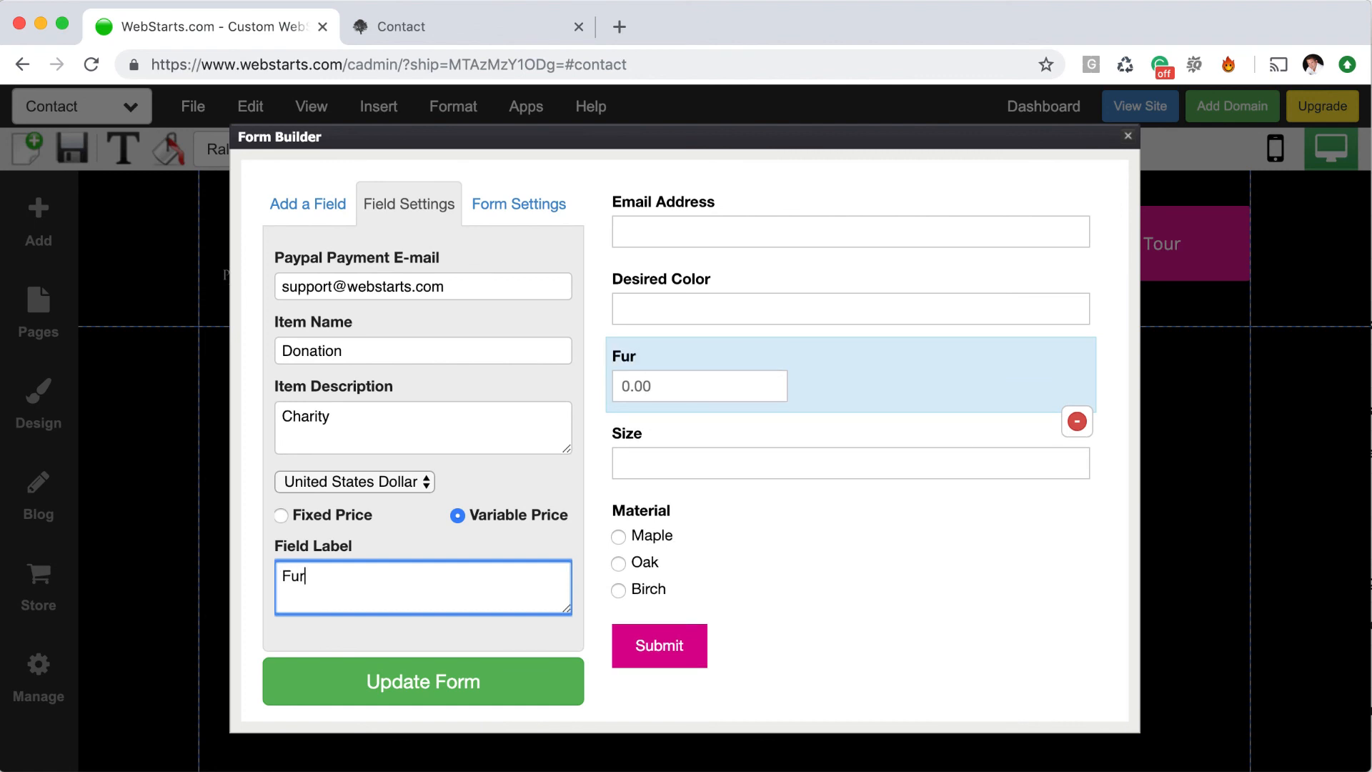
text(niture Price)
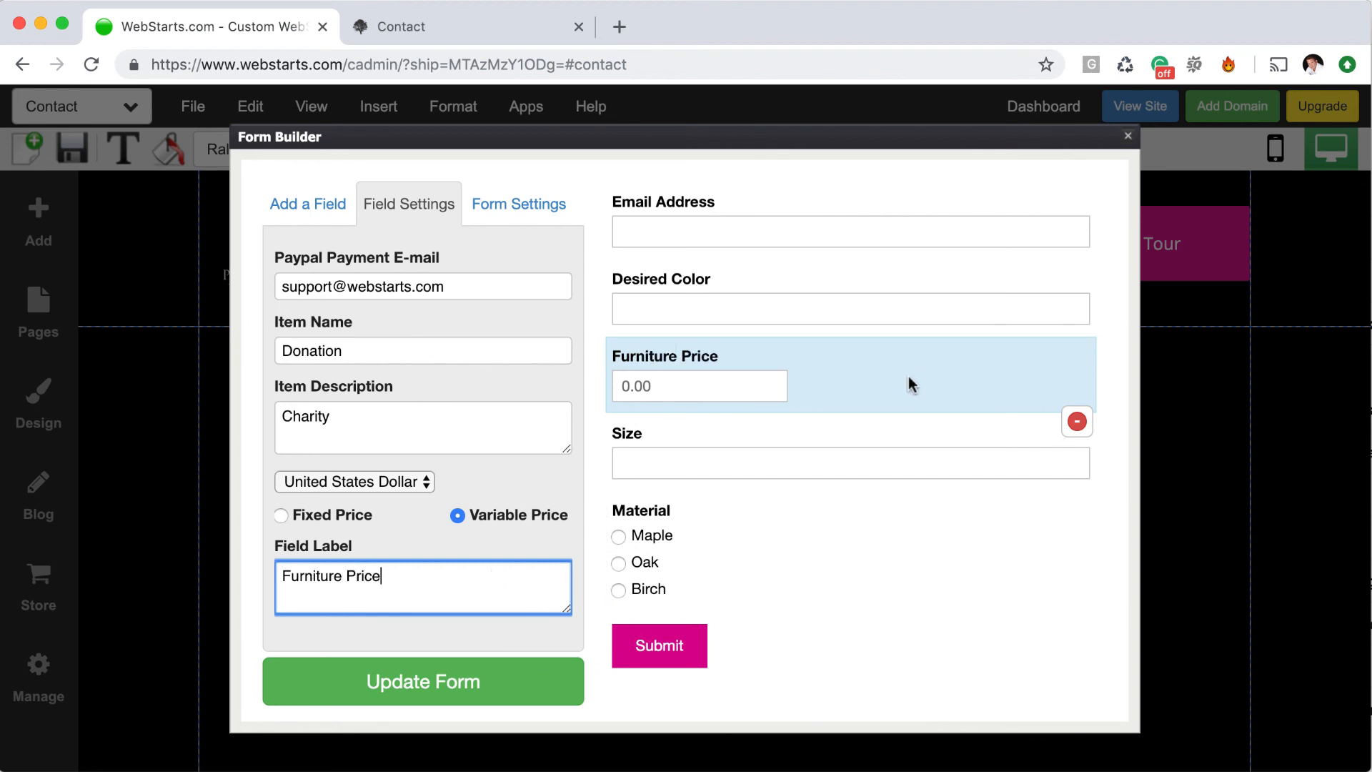
drag(908, 380, 895, 547)
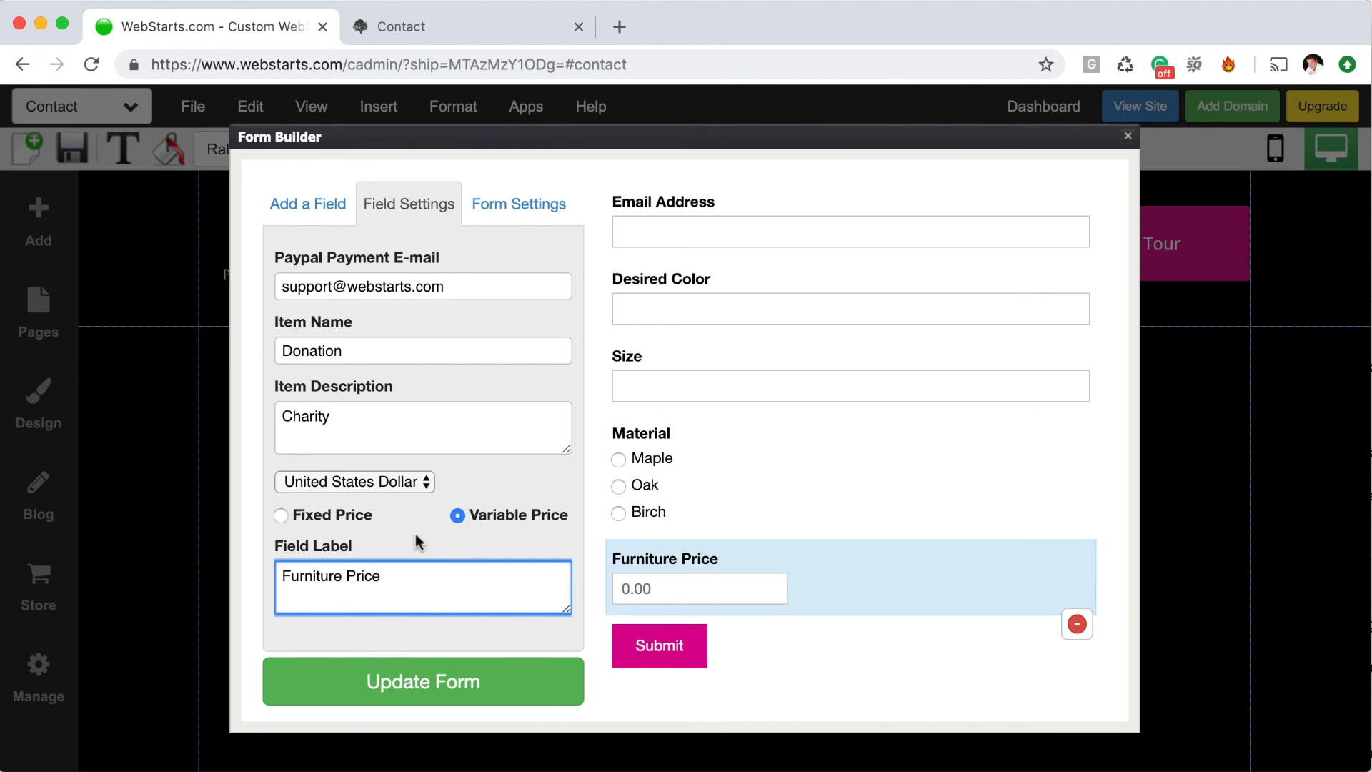
Make the payment a Fixed Price of 500.00
click(281, 515)
double_click(353, 582)
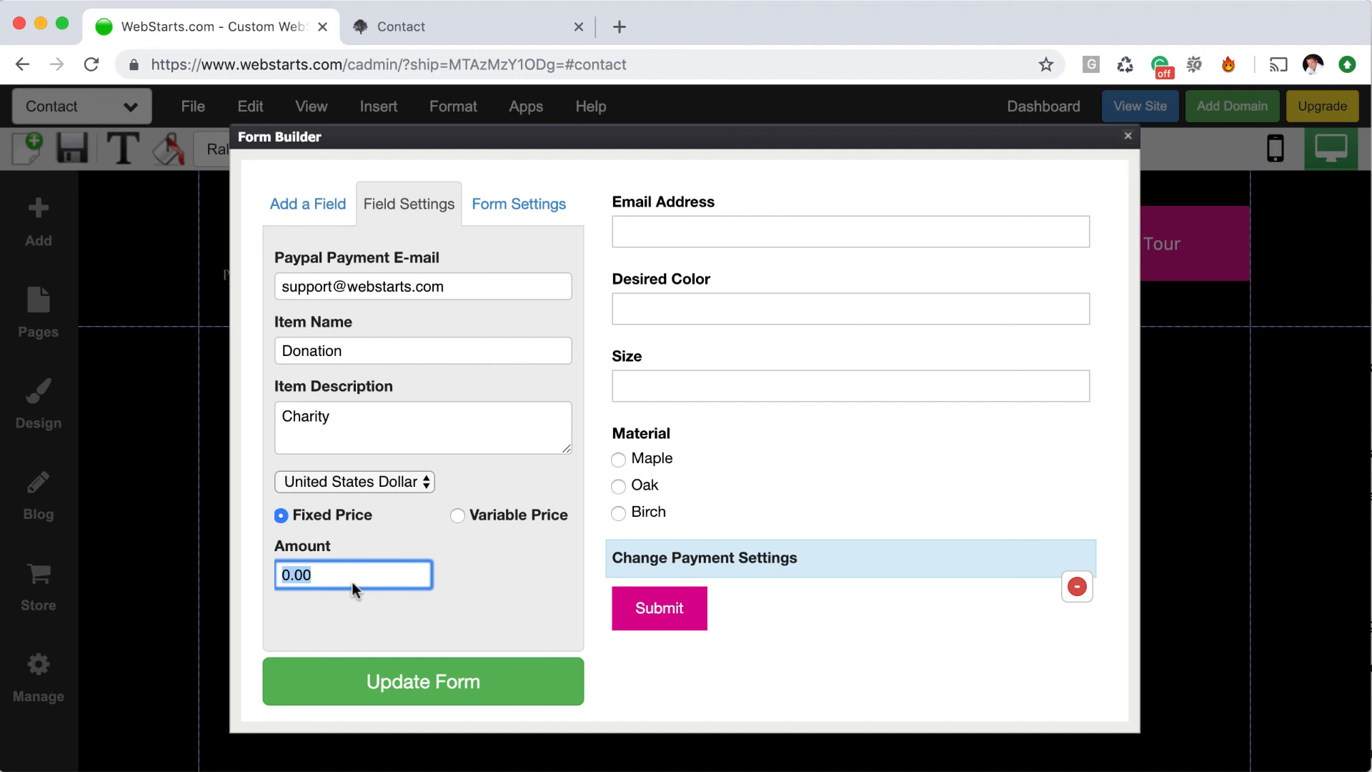
text(50000==)
key(BackSpace)
key(BackSpace)
key(BackSpace)
key(BackSpace)
text(.00)
click(466, 592)
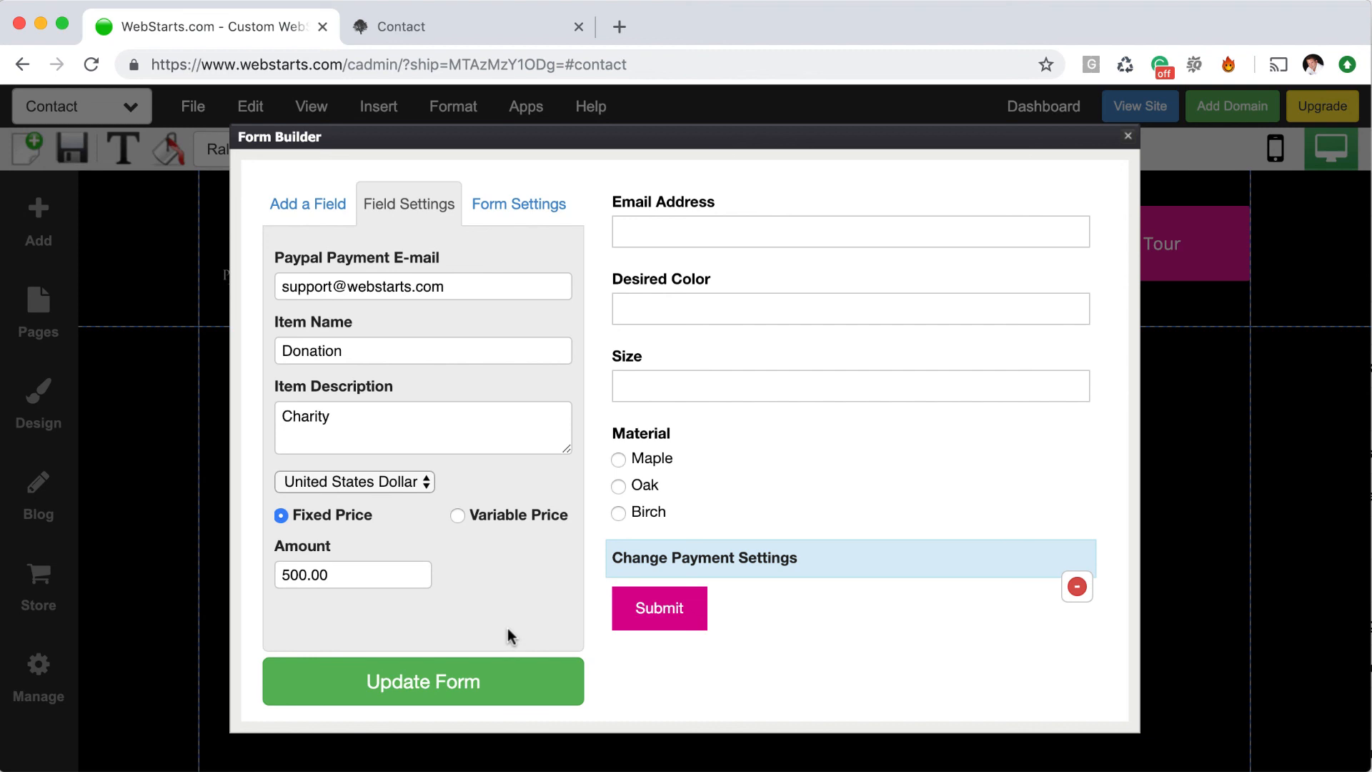
Change the item name from Donation to Custom Furniture
double_click(384, 355)
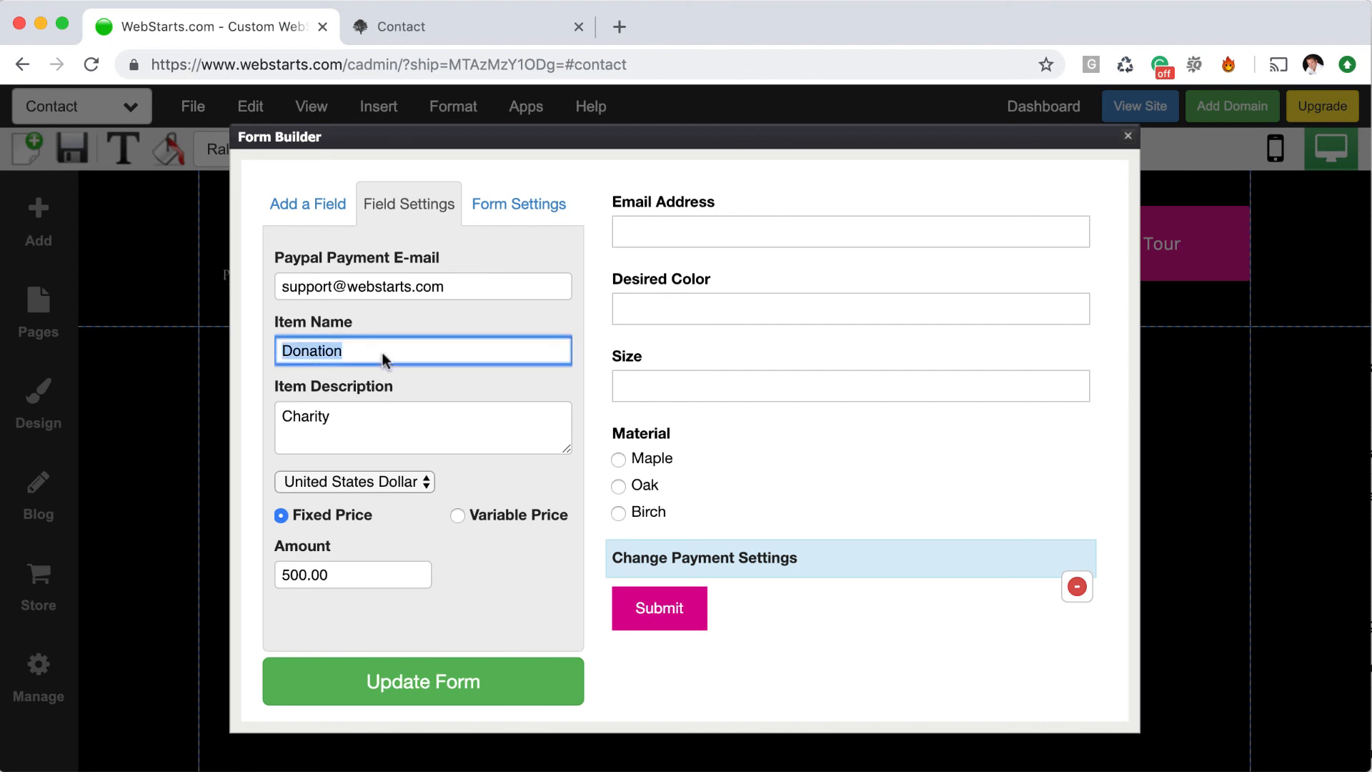
text(Custom fu)
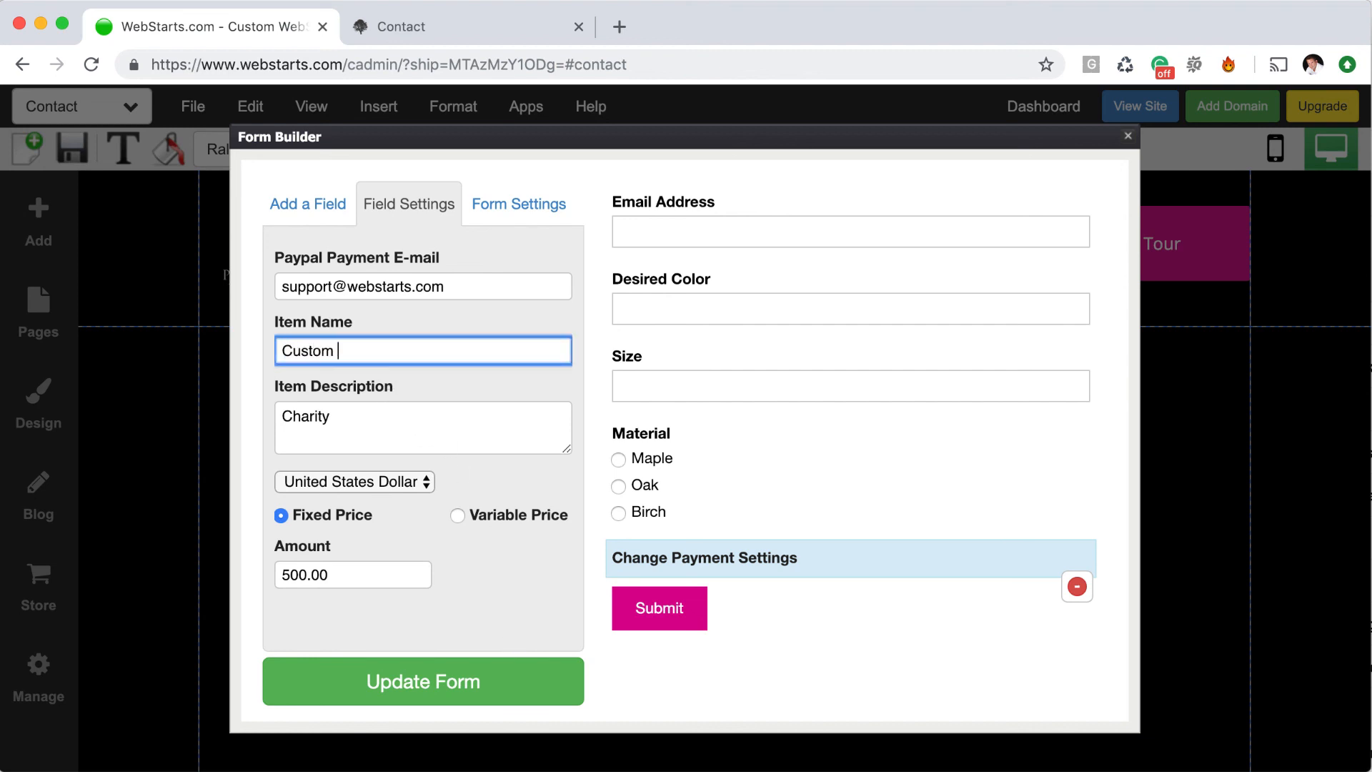
key(BackSpace)
key(BackSpace)
key(BackSpace)
text(Furniture)
key(Tab)
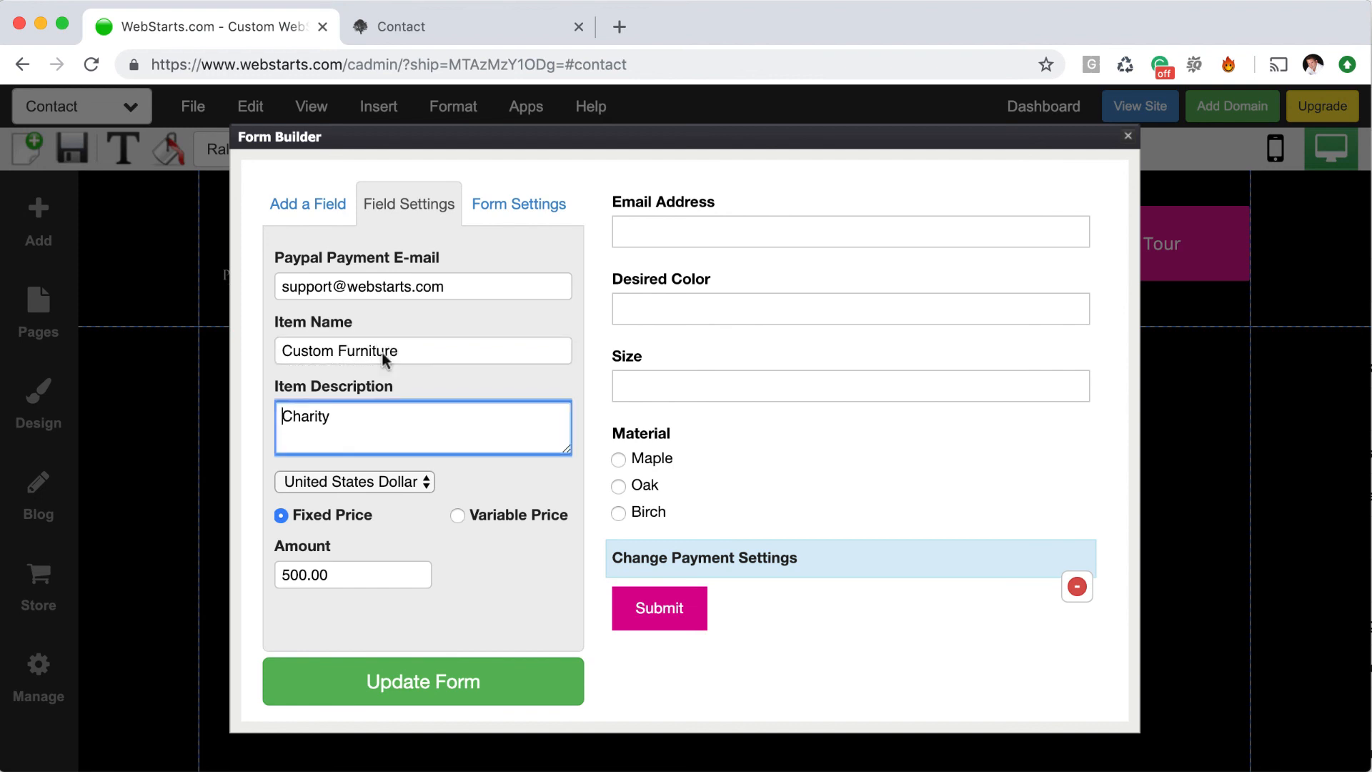
Set the item description to 'Handcrafted custom furniture' and update the form
double_click(381, 416)
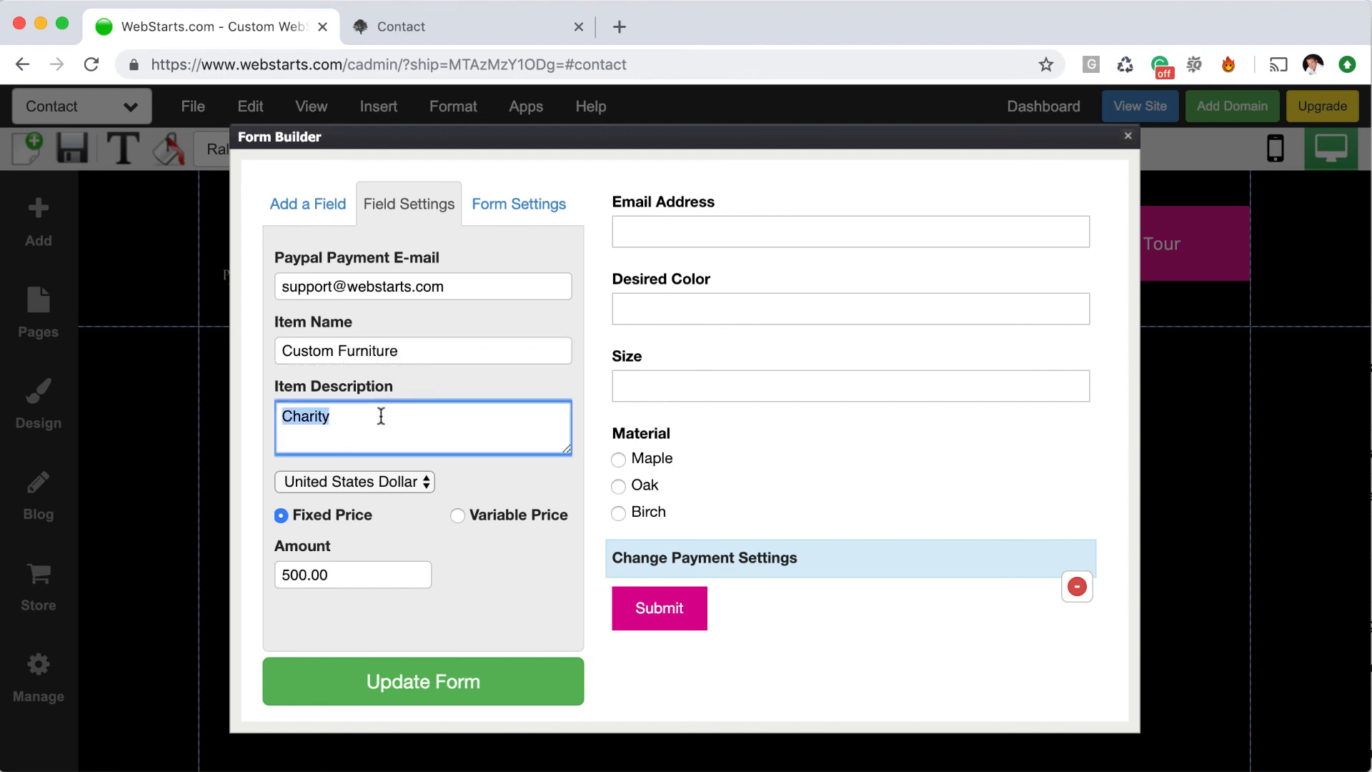
text(Handcrafted customer)
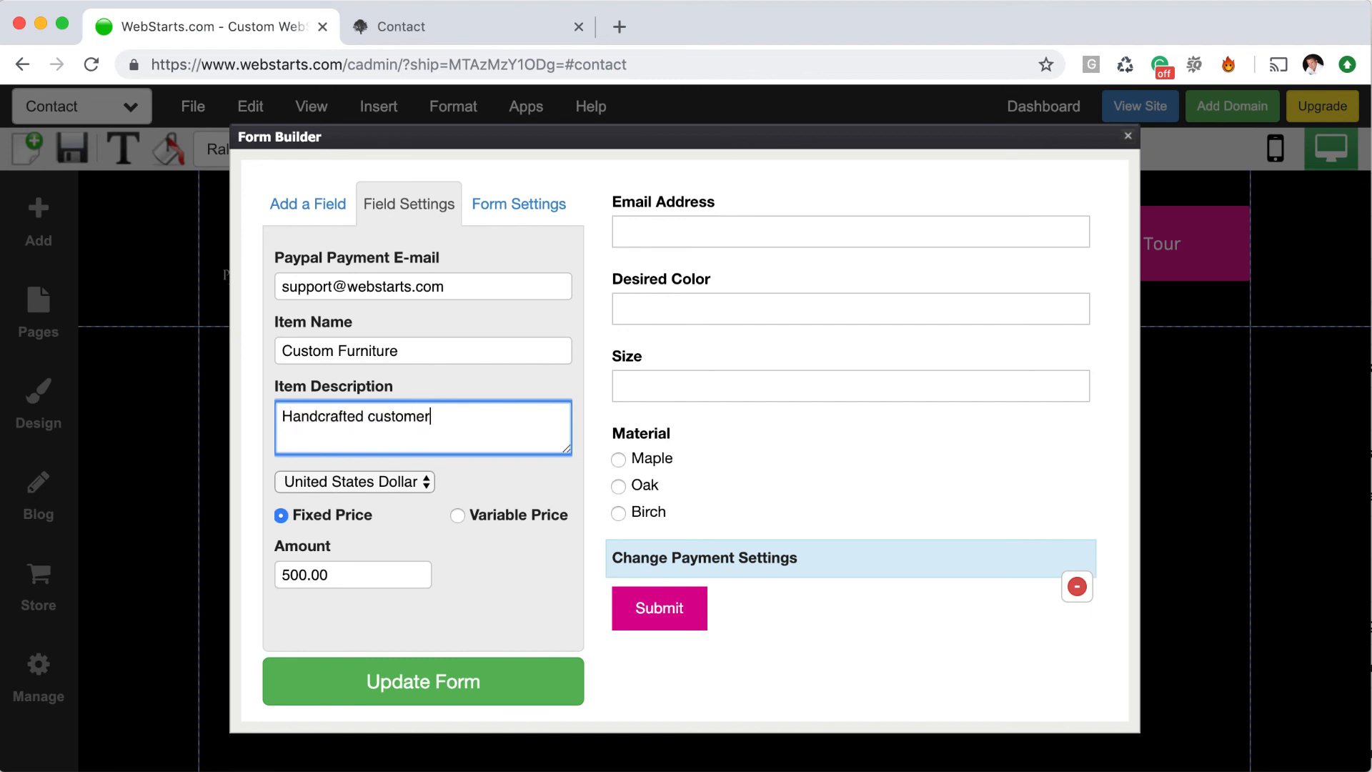
key(BackSpace)
key(BackSpace)
text(furniture)
click(504, 576)
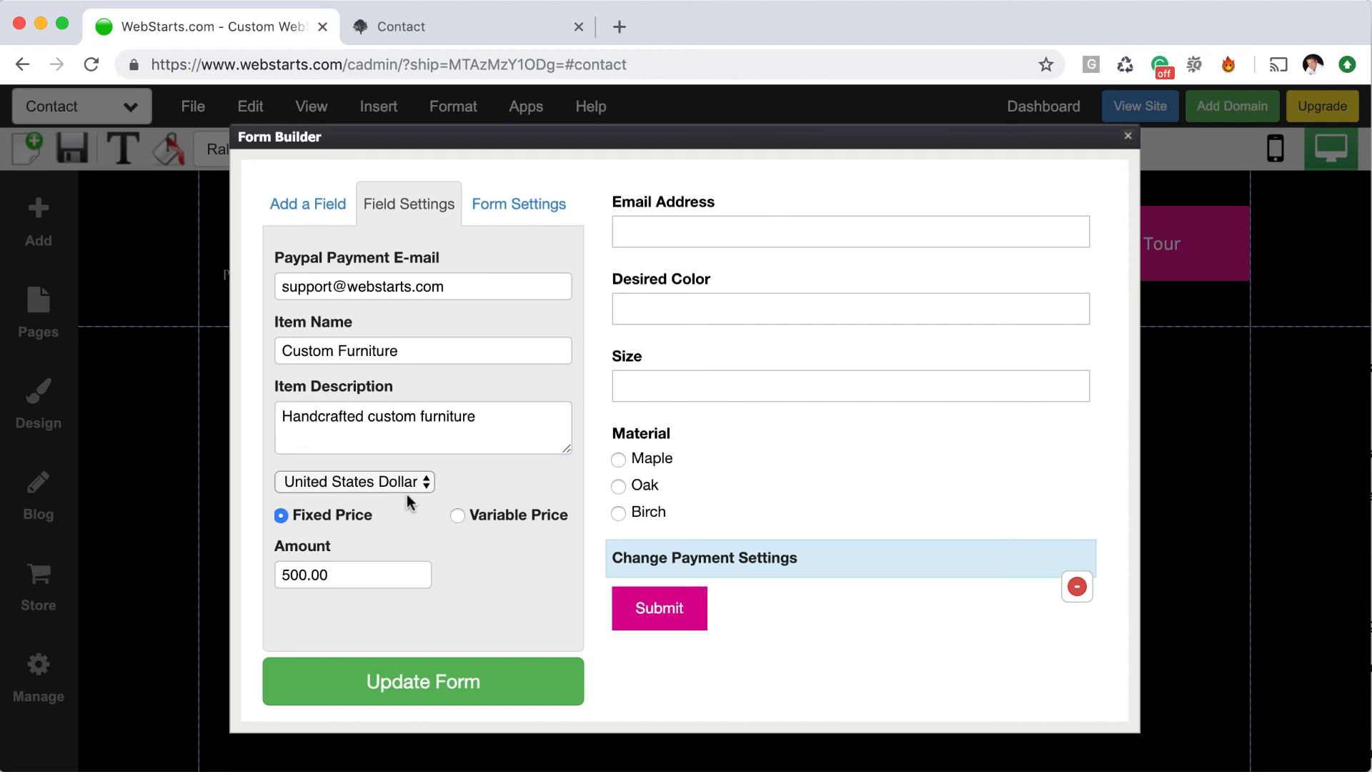
click(466, 687)
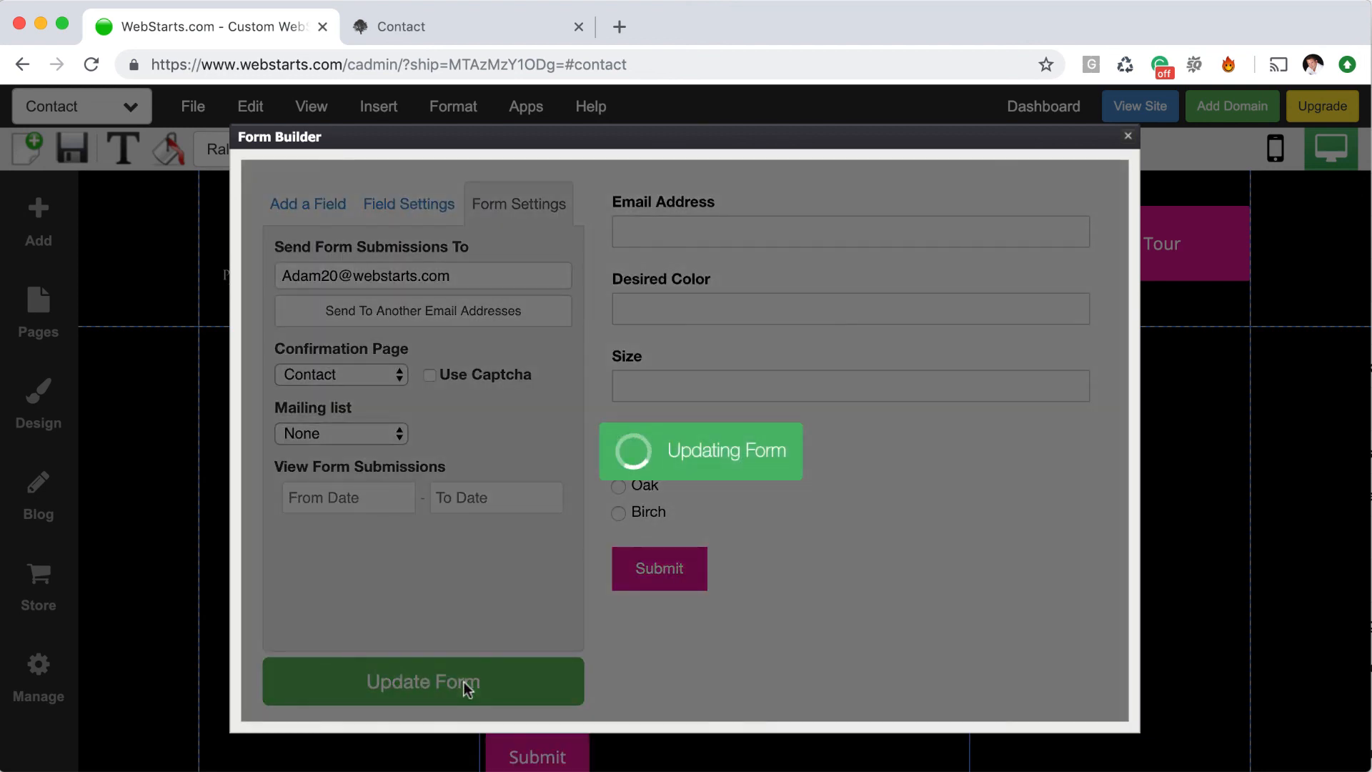
Scroll to the updated contact form on the page and select it to check it
scroll(854, 647, down, 3)
click(1047, 602)
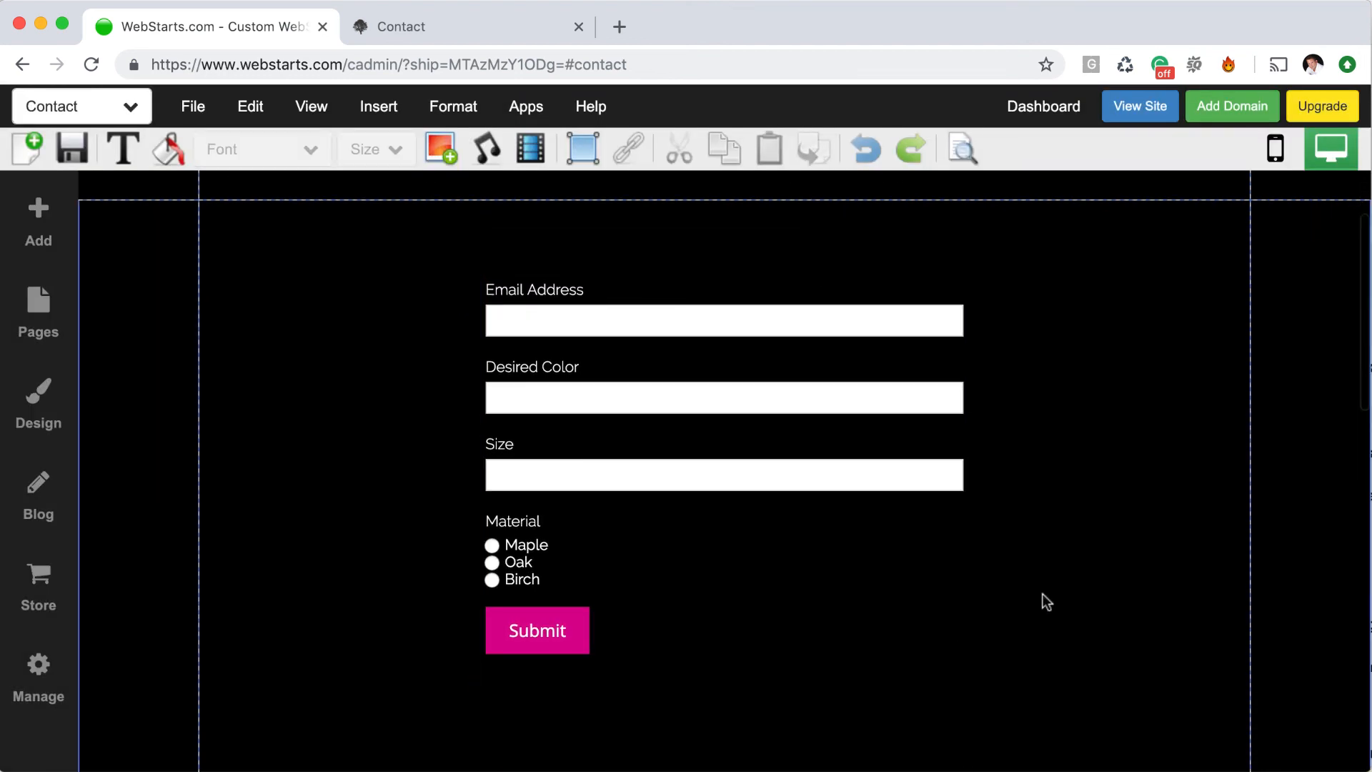
click(782, 526)
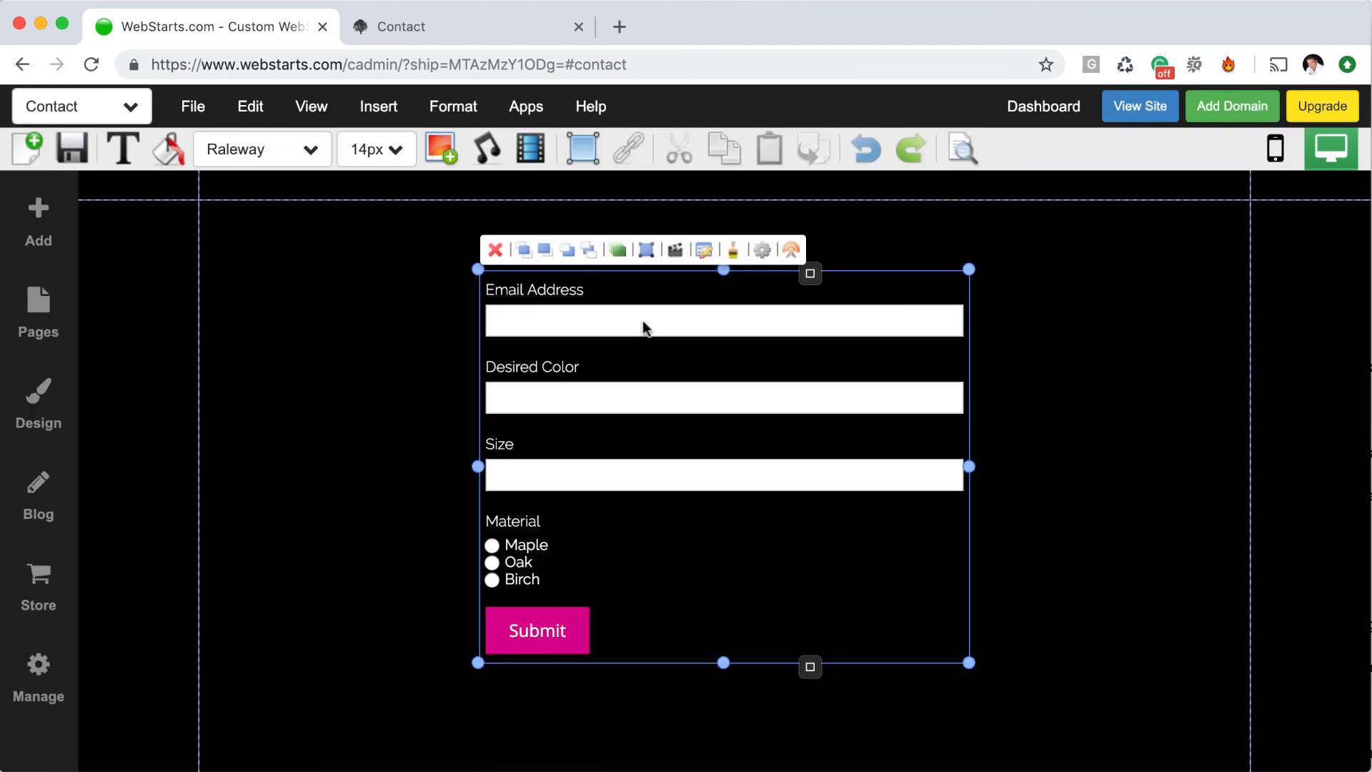
scroll(658, 336, down, 2)
scroll(668, 372, up, 2)
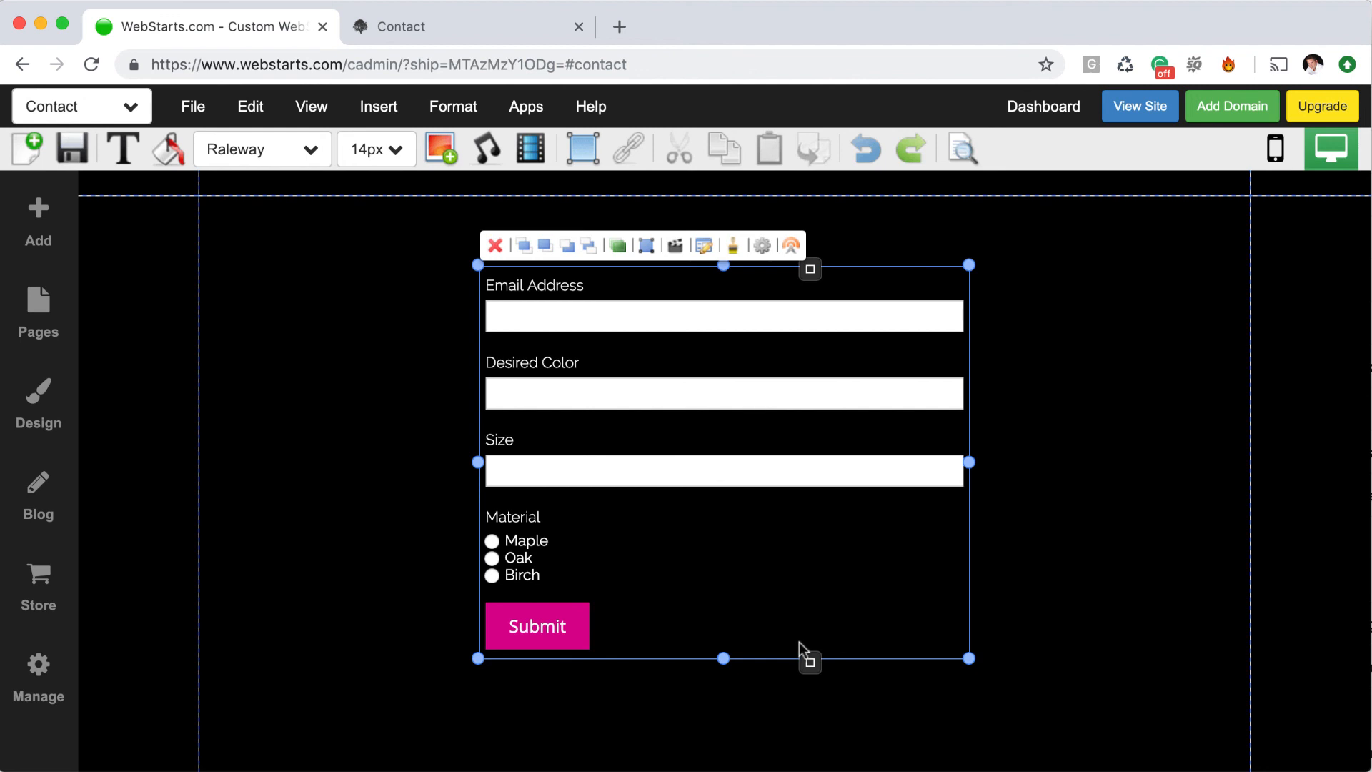
click(1003, 599)
click(844, 585)
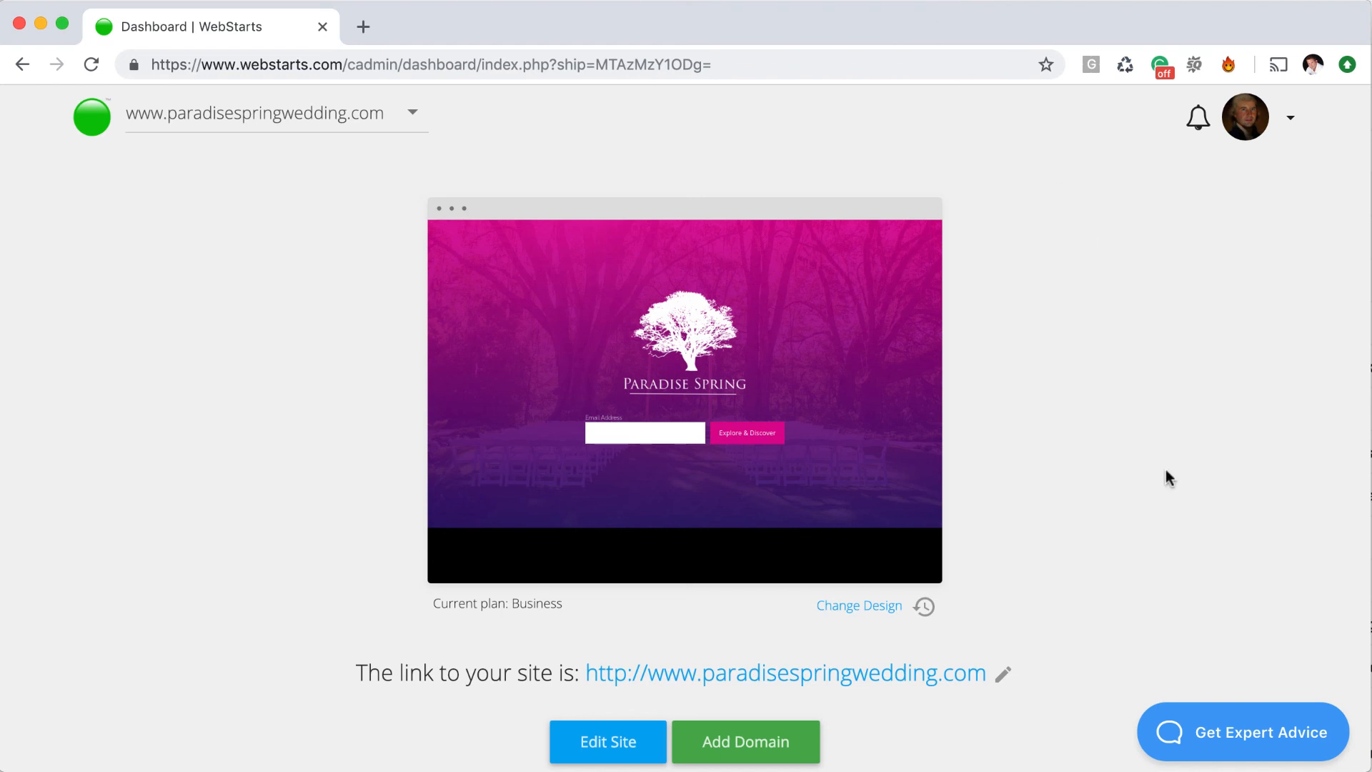
scroll(1167, 465, down, 5)
scroll(1165, 470, down, 2)
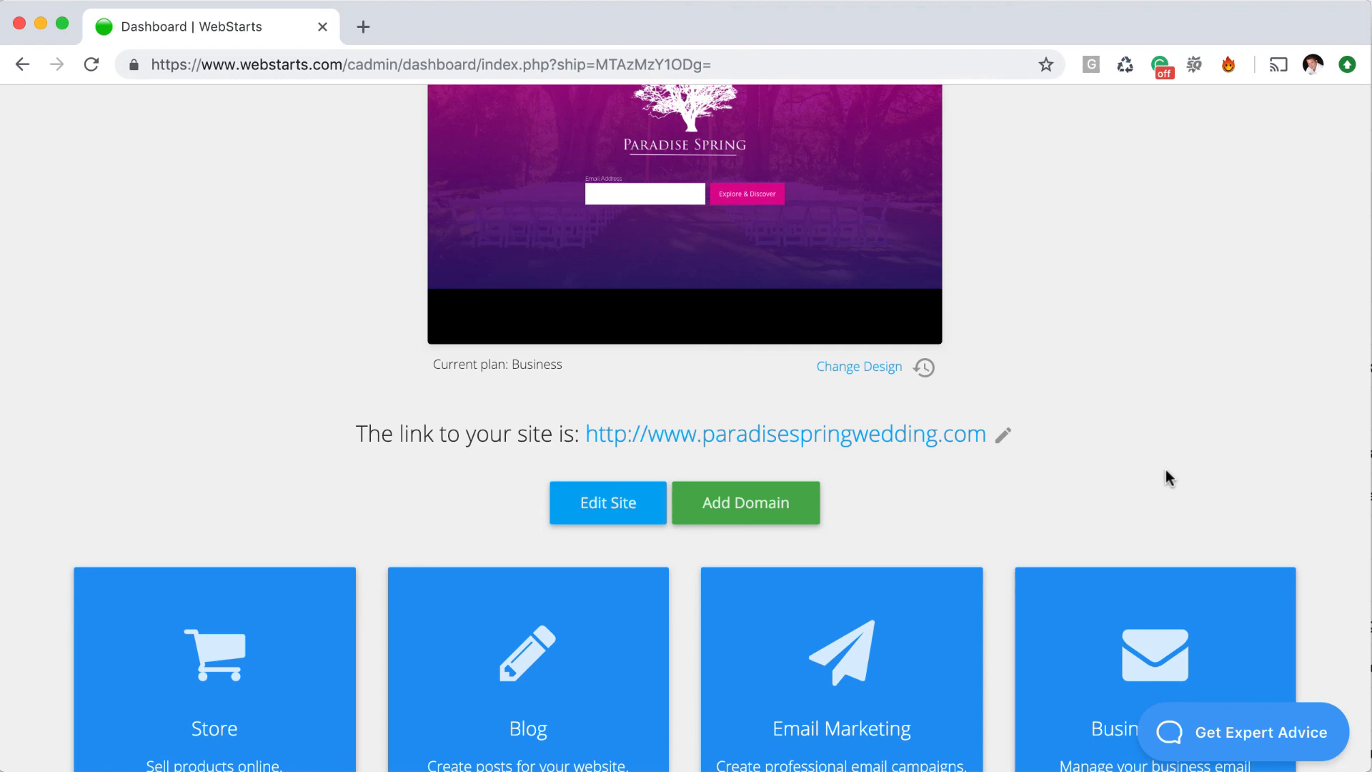
scroll(1213, 496, down, 5)
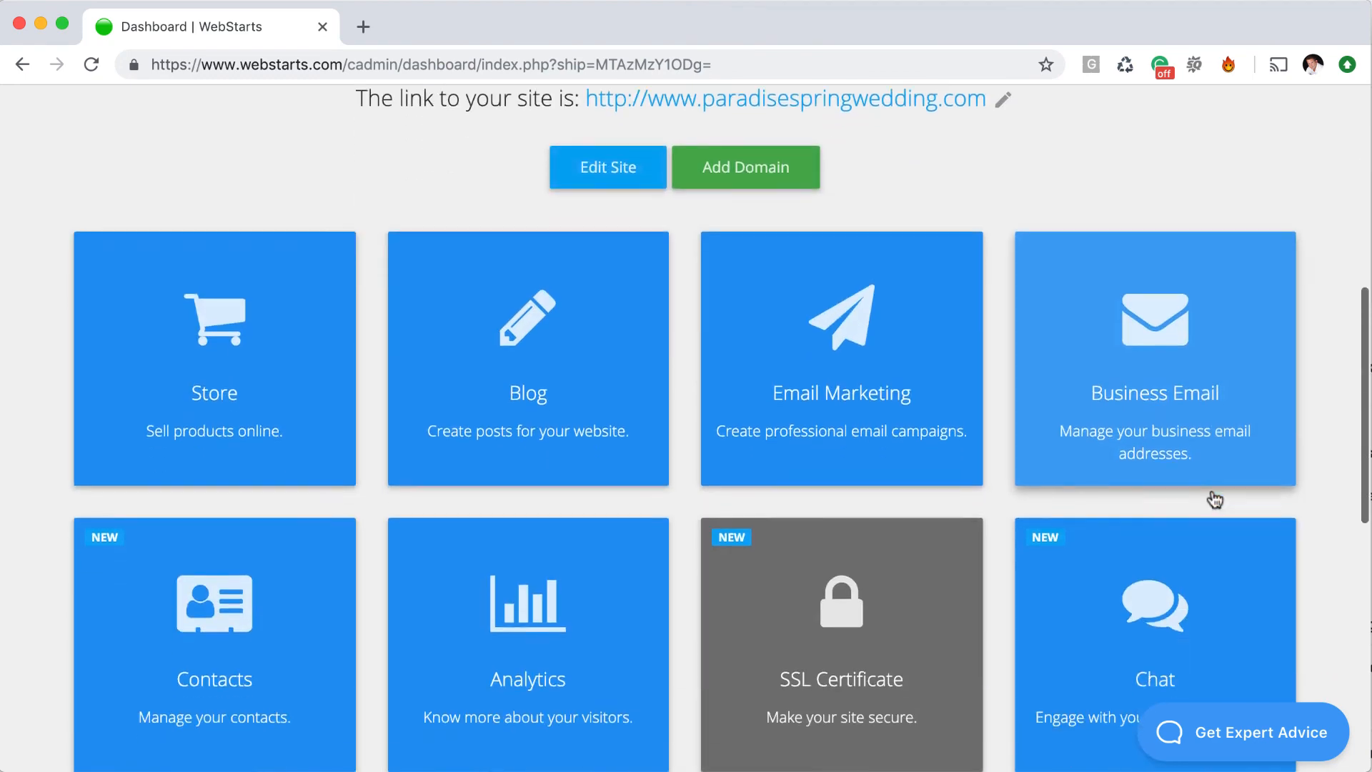
scroll(1213, 496, up, 8)
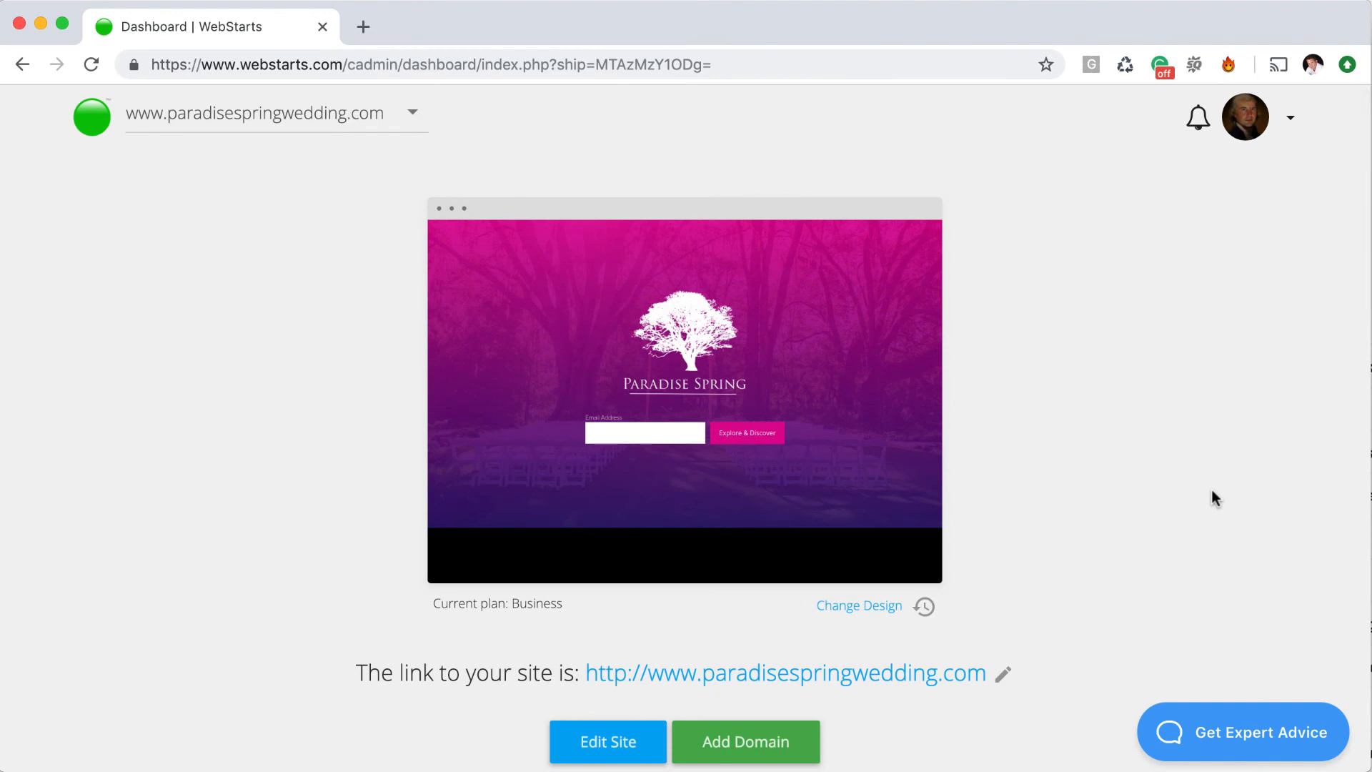
View the most recent form submission from the notifications, then clear that form-completion notification
click(1206, 122)
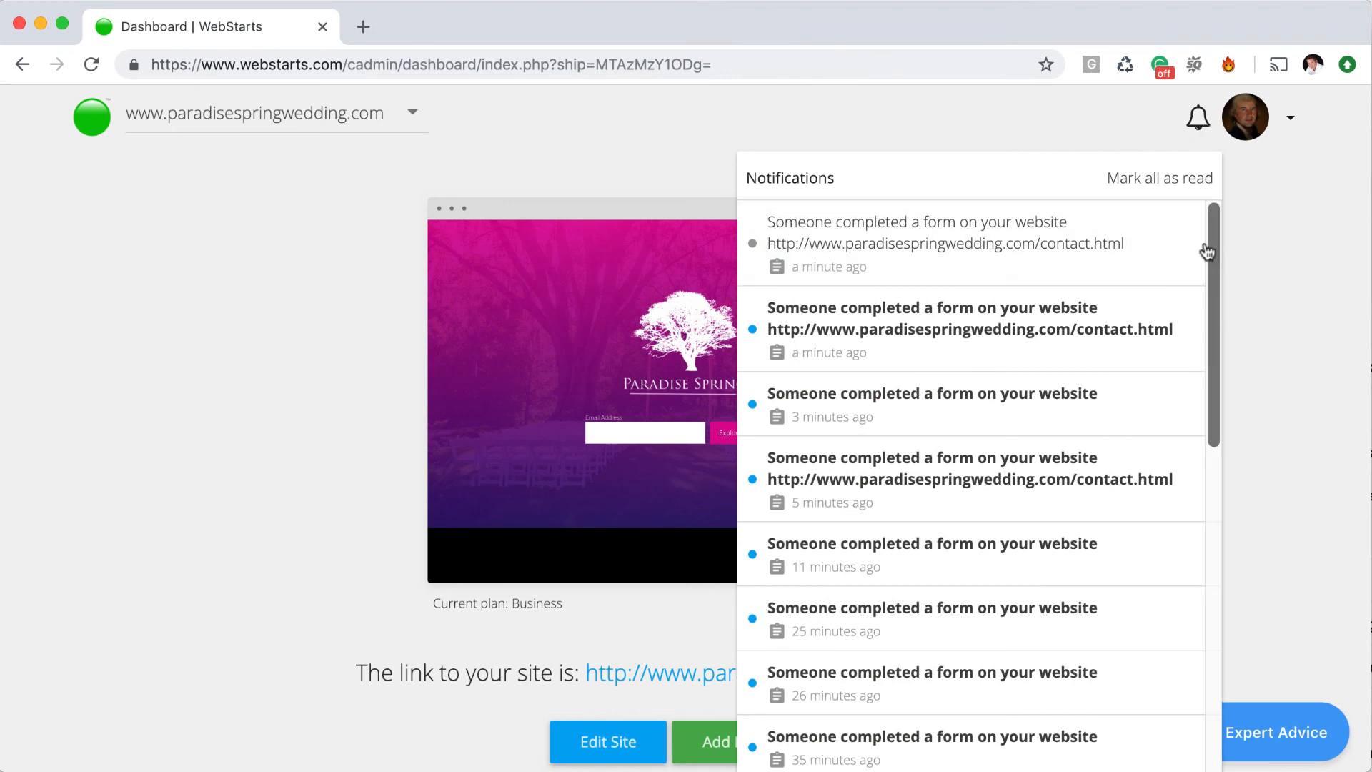
click(1199, 136)
click(1200, 143)
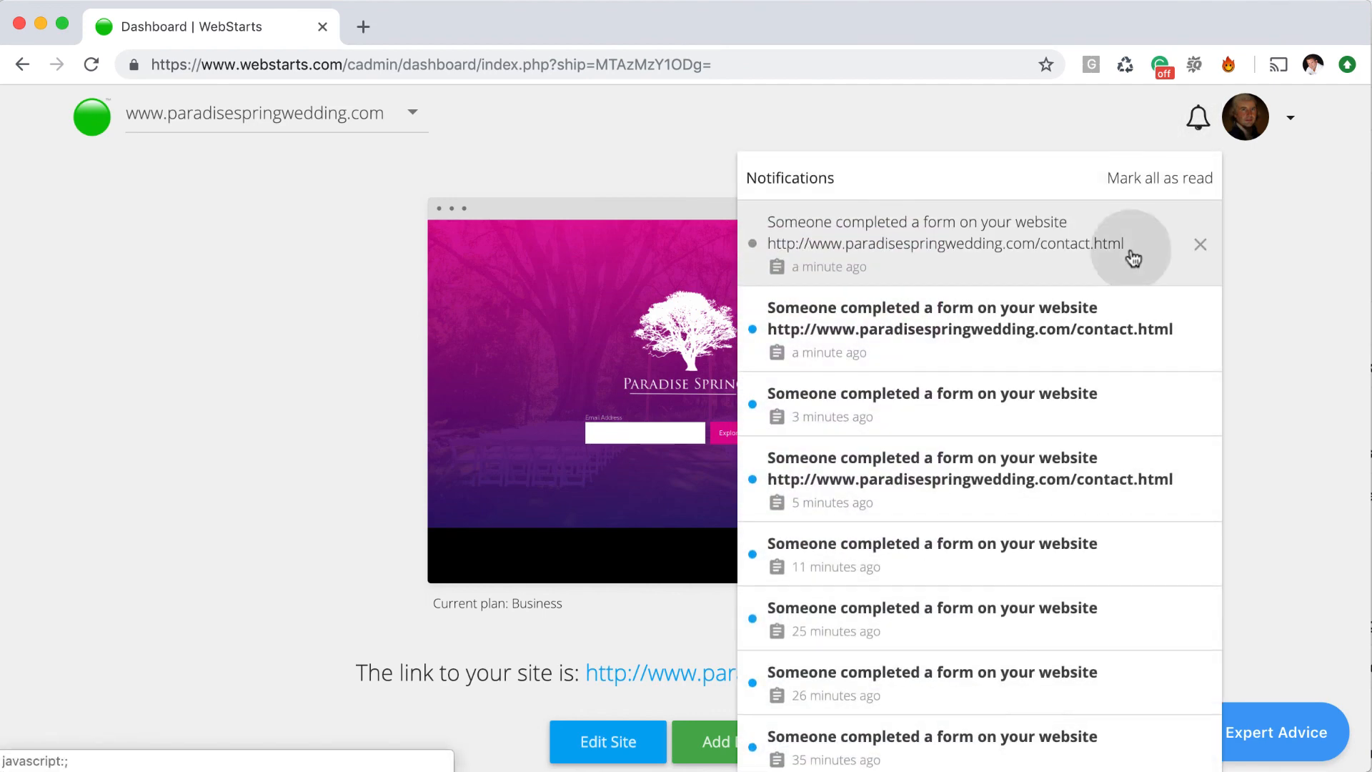
click(1131, 250)
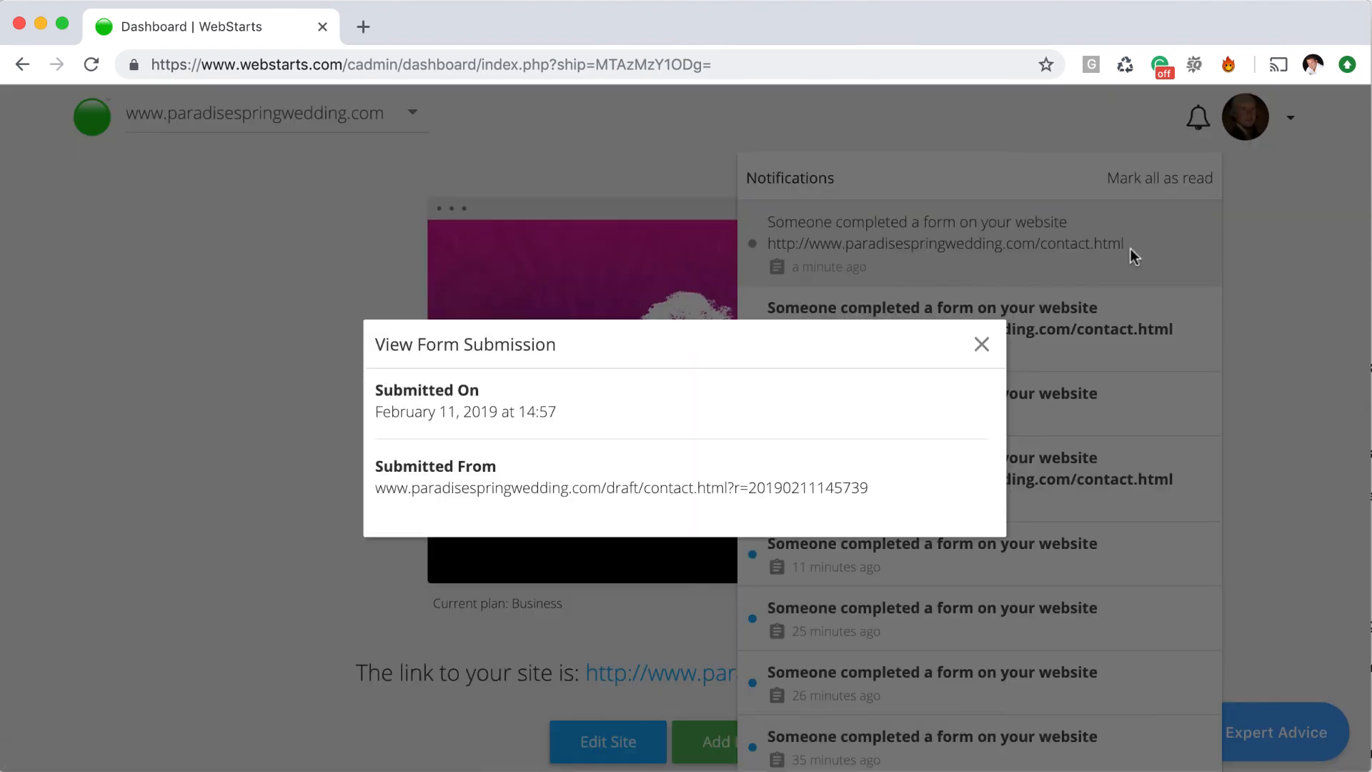
click(982, 345)
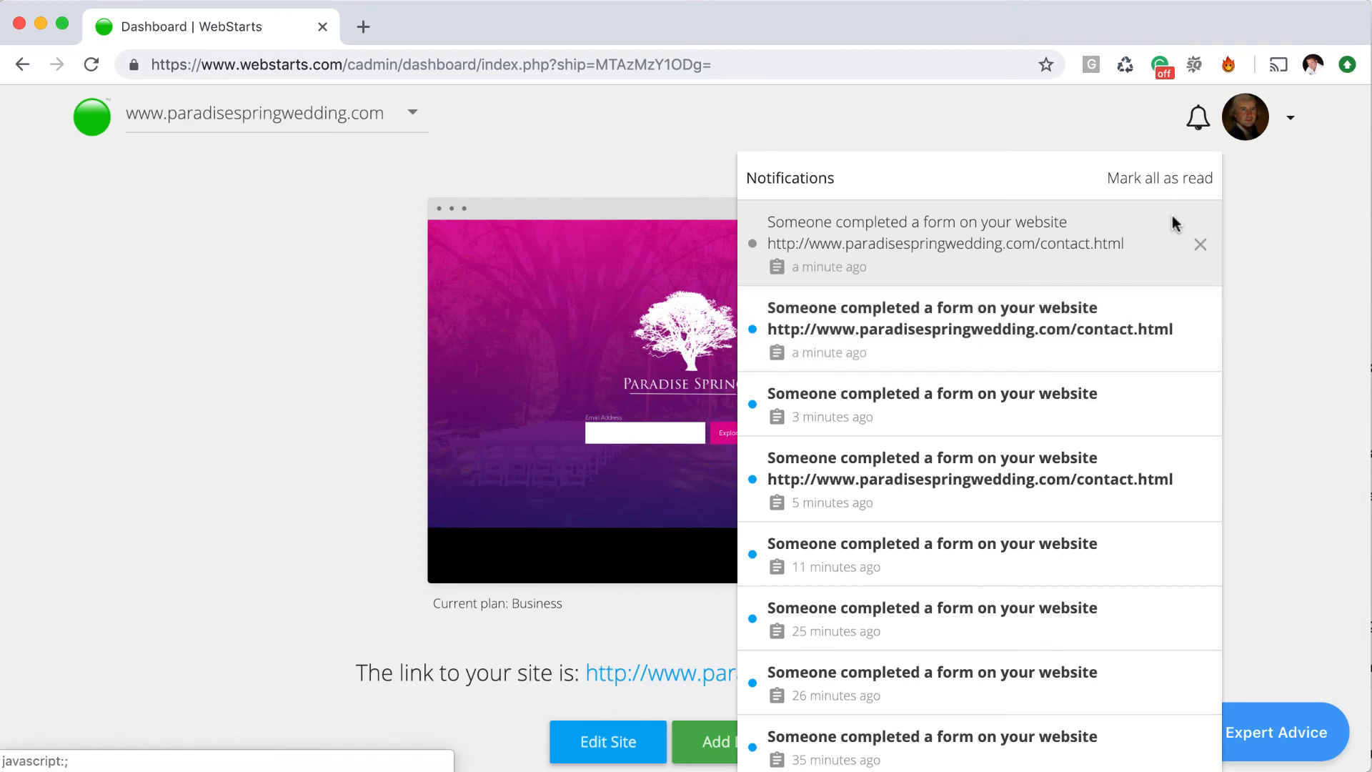
click(1202, 245)
click(1256, 216)
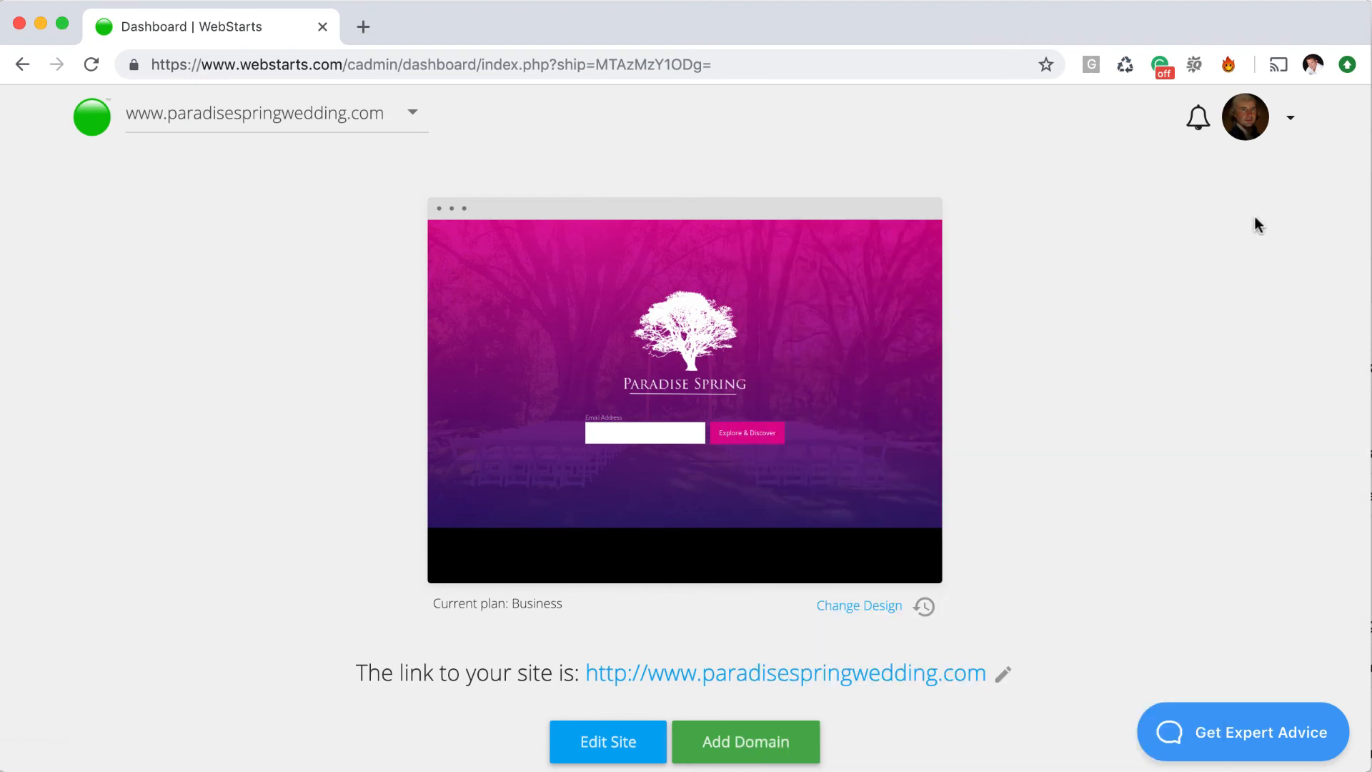